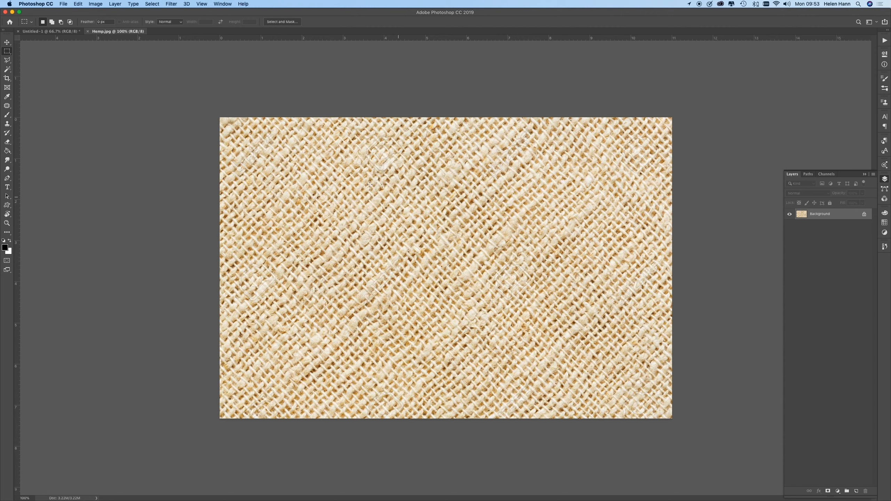
Step: Use the Move tool to copy the texture image from Hemp.jpg onto the blank Untitled-1 document as a new layer
{"action": "left_click", "coordinate": [7, 43]}
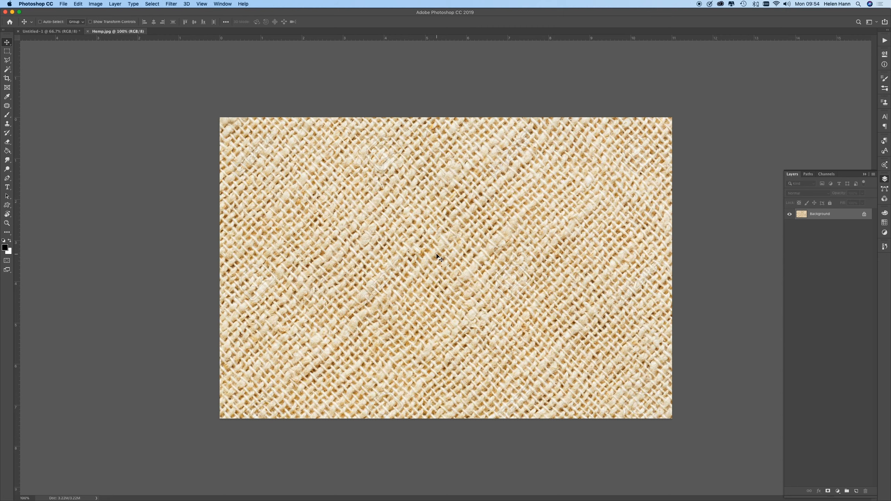
{"action": "left_click_drag", "start_coordinate": [437, 256], "coordinate": [66, 32]}
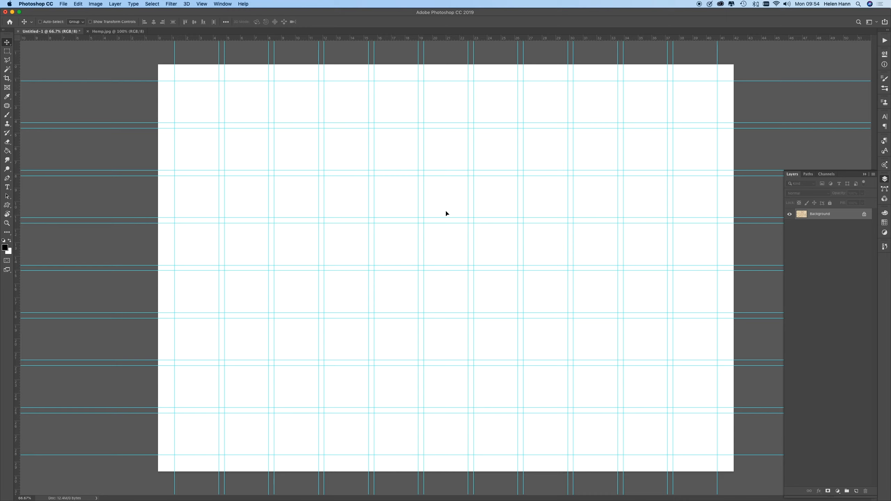
{"action": "left_click_drag", "start_coordinate": [446, 213], "coordinate": [446, 214]}
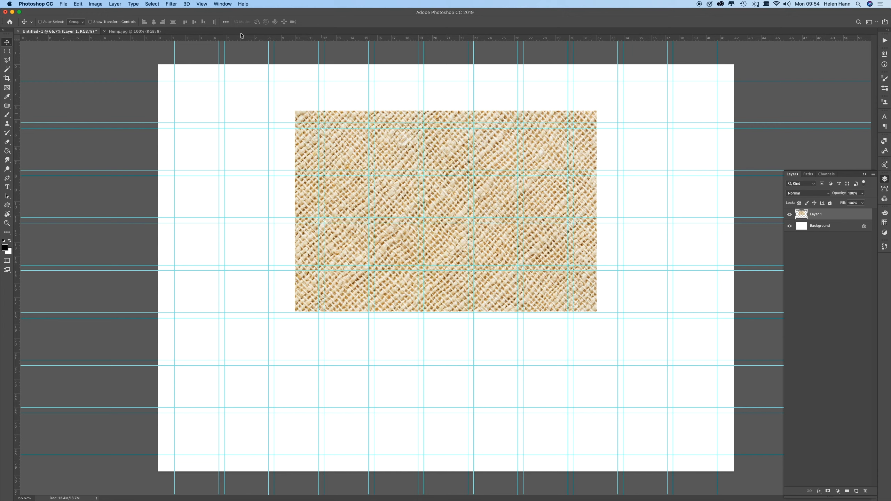
Step: Try to enlarge the hemp layer proportionally with Free Transform until it covers the whole canvas
{"action": "left_click", "coordinate": [93, 3]}
{"action": "left_click", "coordinate": [93, 3]}
{"action": "left_click", "coordinate": [93, 3]}
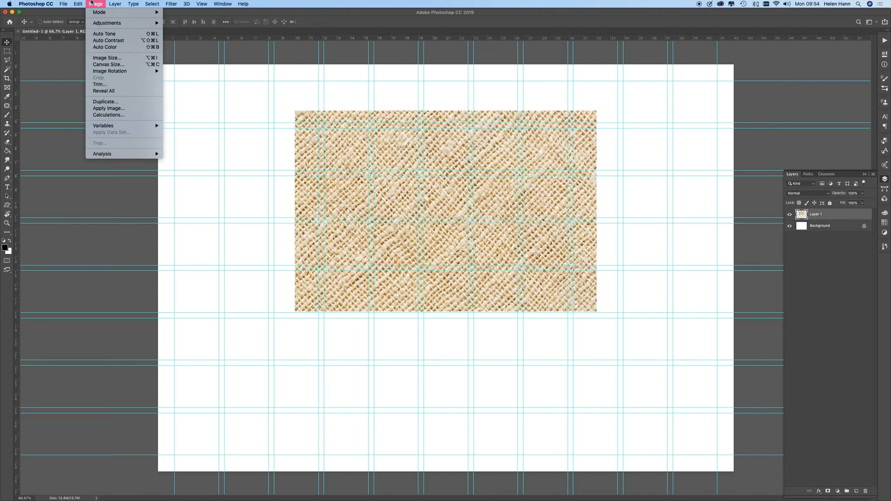
{"action": "mouse_move", "coordinate": [75, 3]}
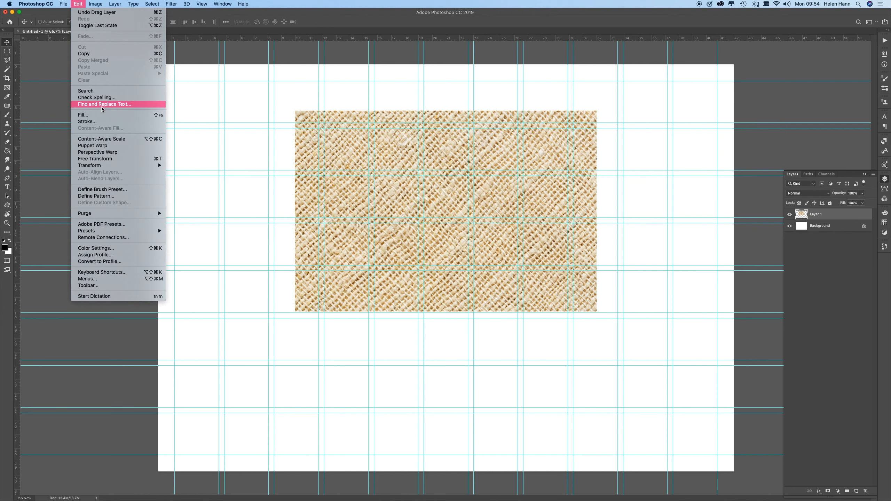
{"action": "mouse_move", "coordinate": [99, 168]}
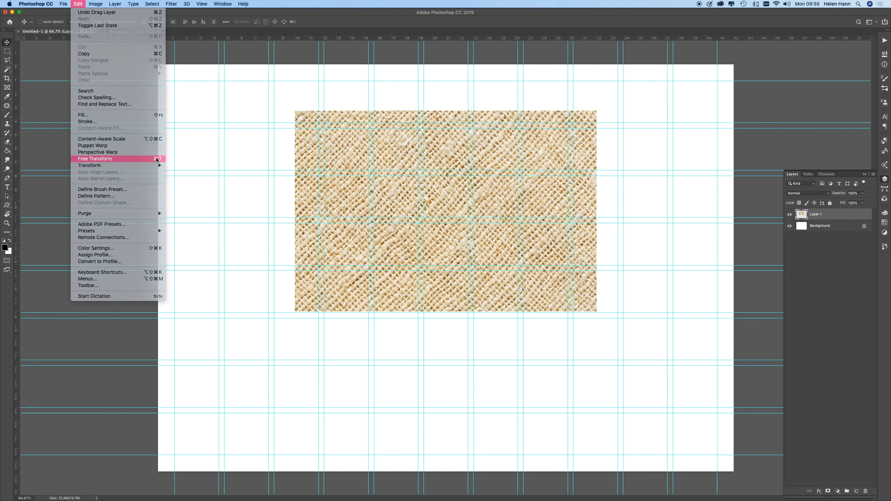
{"action": "left_click", "coordinate": [157, 162]}
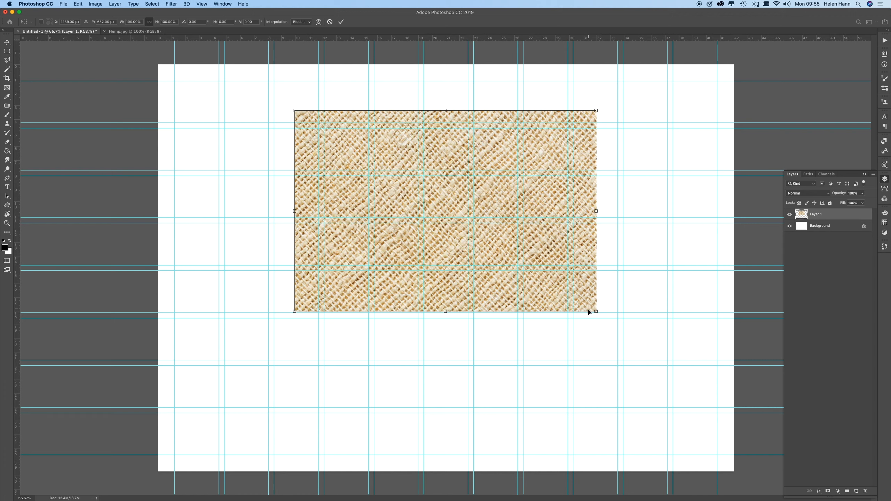
{"action": "left_click_drag", "start_coordinate": [615, 326], "coordinate": [678, 470]}
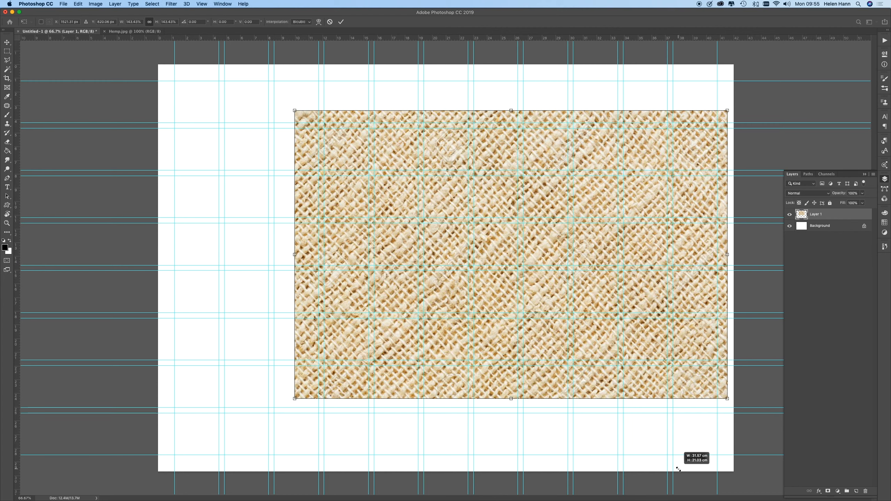
{"action": "left_click_drag", "start_coordinate": [679, 469], "coordinate": [686, 475]}
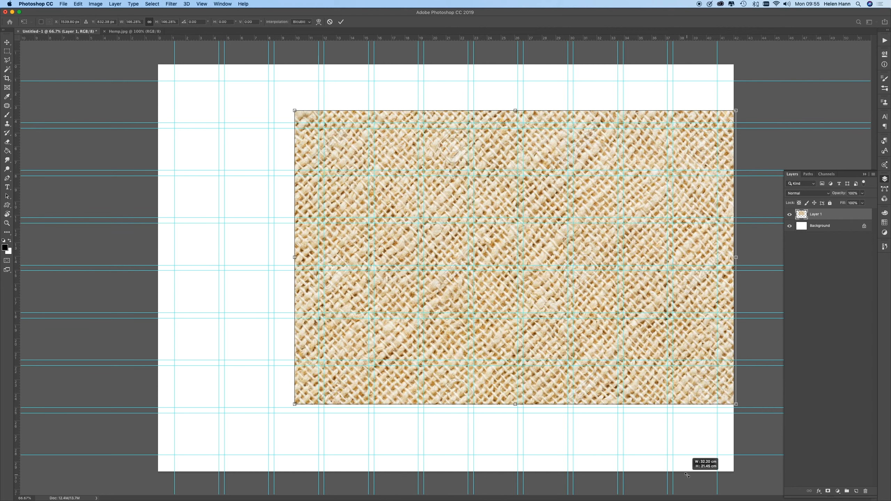
{"action": "left_click_drag", "start_coordinate": [687, 475], "coordinate": [686, 474]}
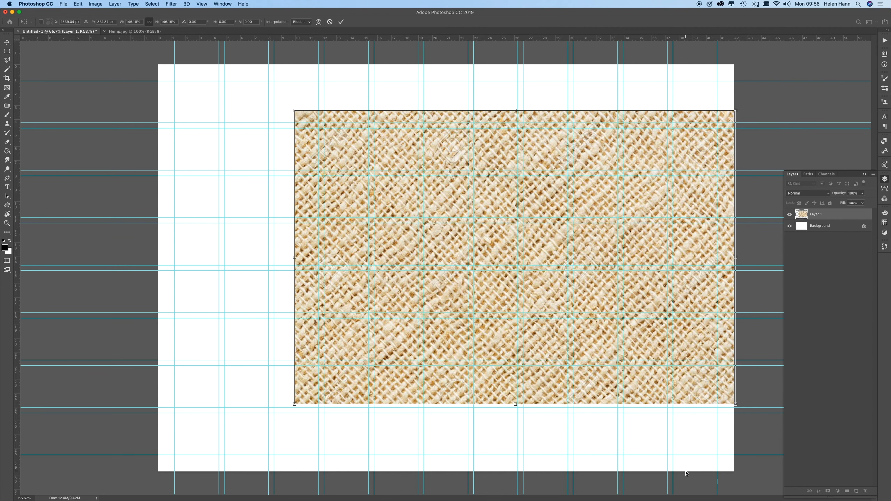
{"action": "left_click_drag", "start_coordinate": [294, 112], "coordinate": [213, 70]}
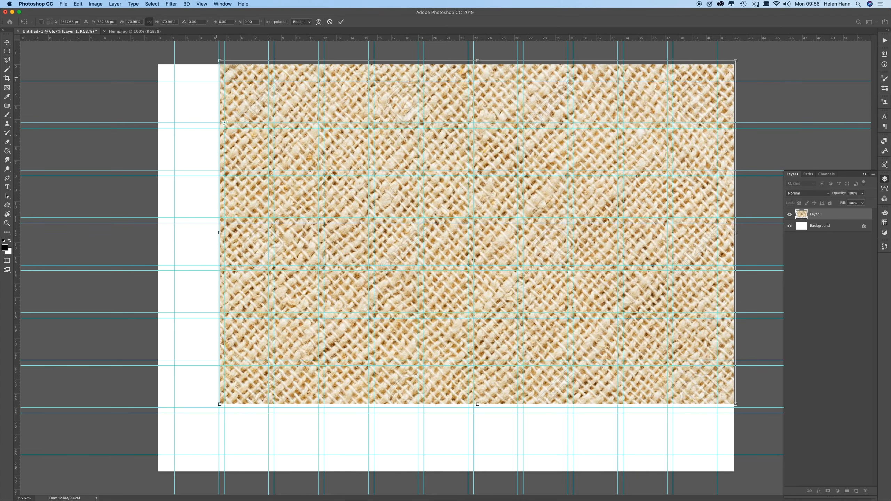
{"action": "left_click_drag", "start_coordinate": [220, 404], "coordinate": [160, 463]}
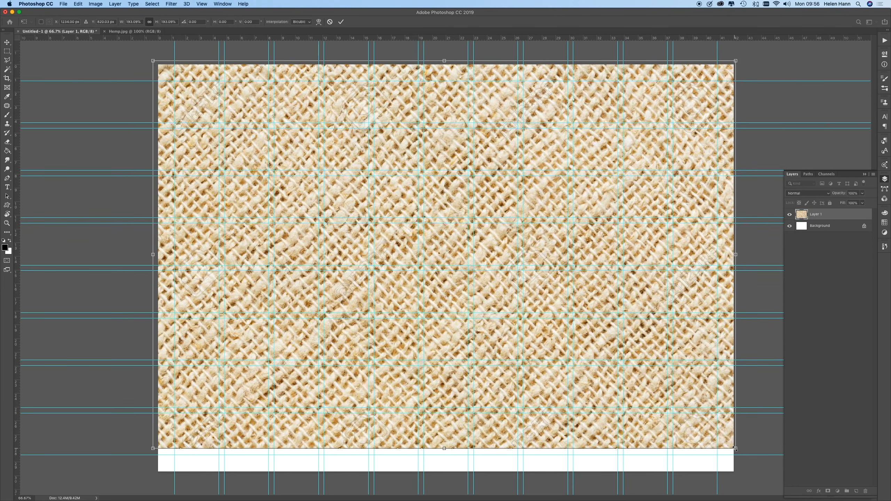
{"action": "left_click_drag", "start_coordinate": [736, 450], "coordinate": [762, 489]}
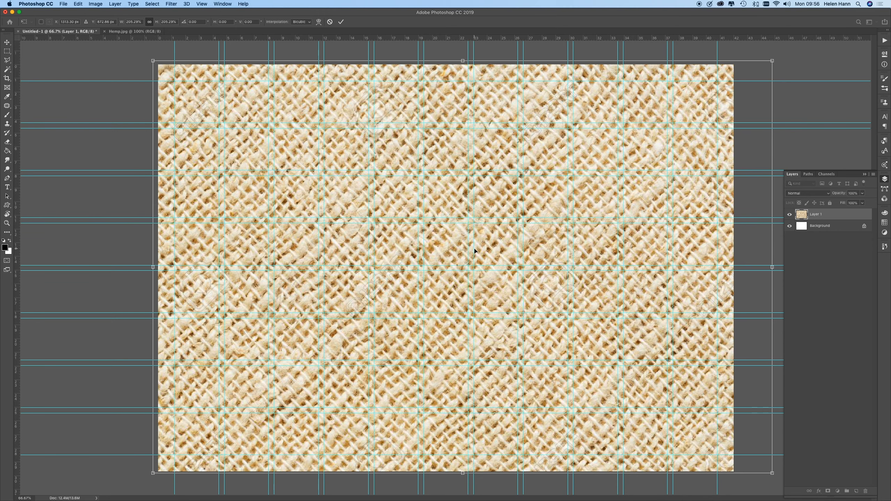
{"action": "key", "text": "Return"}
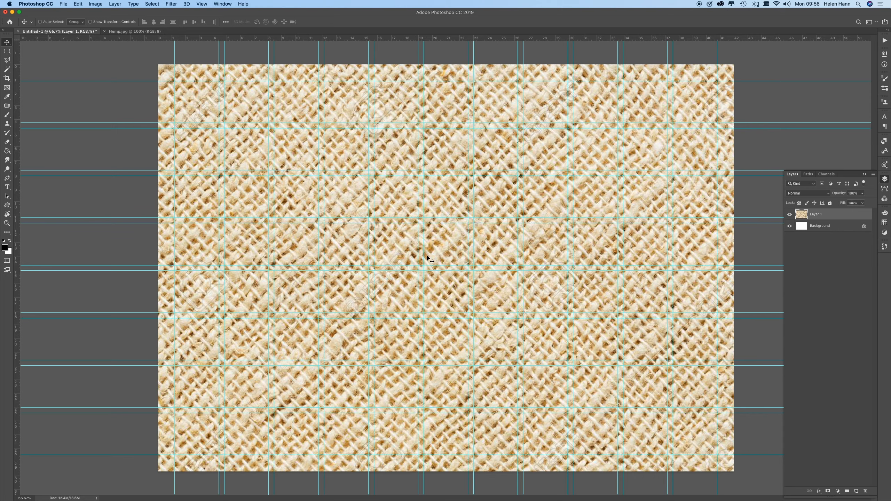
{"action": "key", "text": "super+z"}
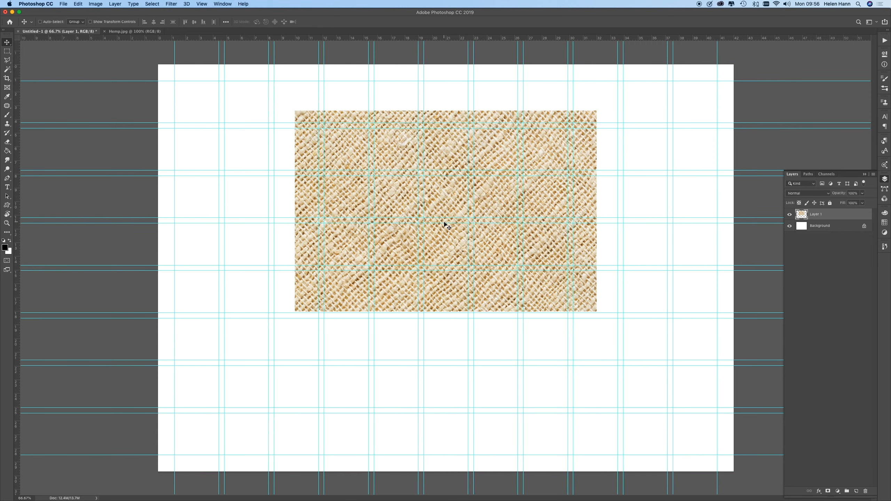
Step: Enlarge the hemp layer to about 205% with Free Transform and position it so it covers the whole canvas
{"action": "key", "text": "super+t"}
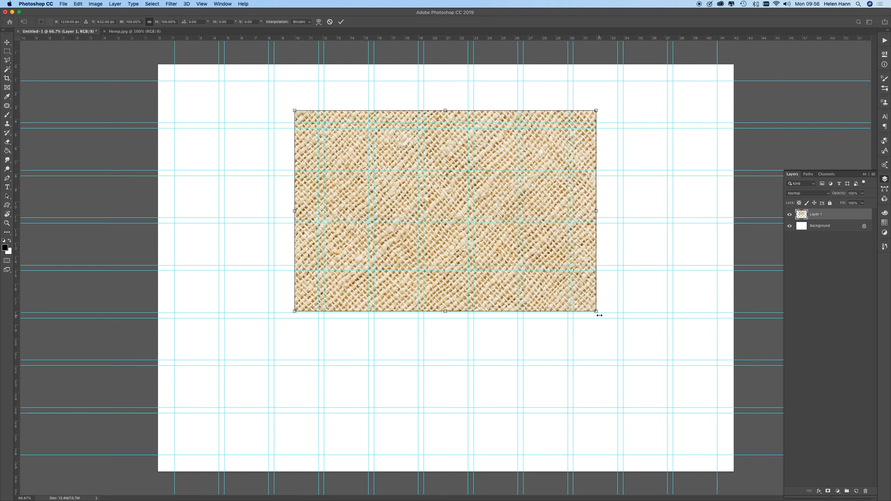
{"action": "left_click_drag", "start_coordinate": [599, 315], "coordinate": [682, 393]}
{"action": "left_click_drag", "start_coordinate": [743, 469], "coordinate": [746, 471]}
{"action": "left_click_drag", "start_coordinate": [279, 100], "coordinate": [138, 41]}
{"action": "left_click_drag", "start_coordinate": [436, 216], "coordinate": [428, 260]}
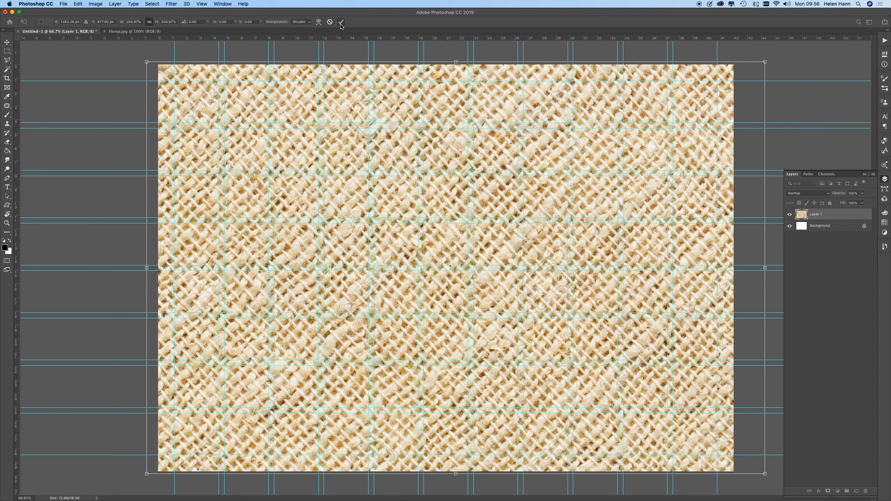
{"action": "left_click", "coordinate": [341, 23]}
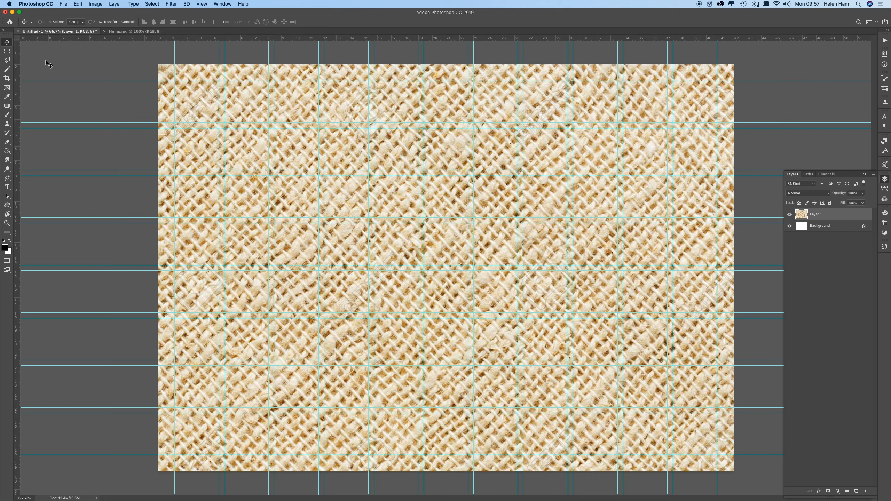
Step: Open strata.jpg from the Trend Board Techniques folder
{"action": "left_click", "coordinate": [63, 2]}
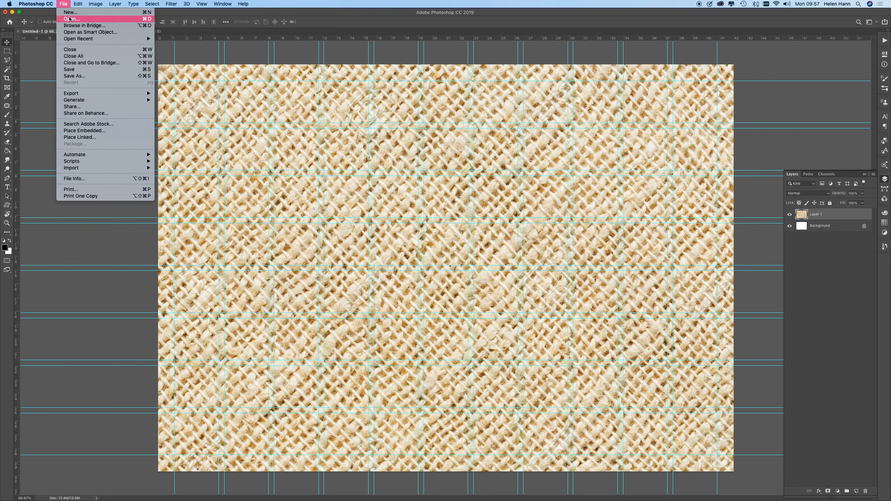
{"action": "left_click", "coordinate": [69, 19]}
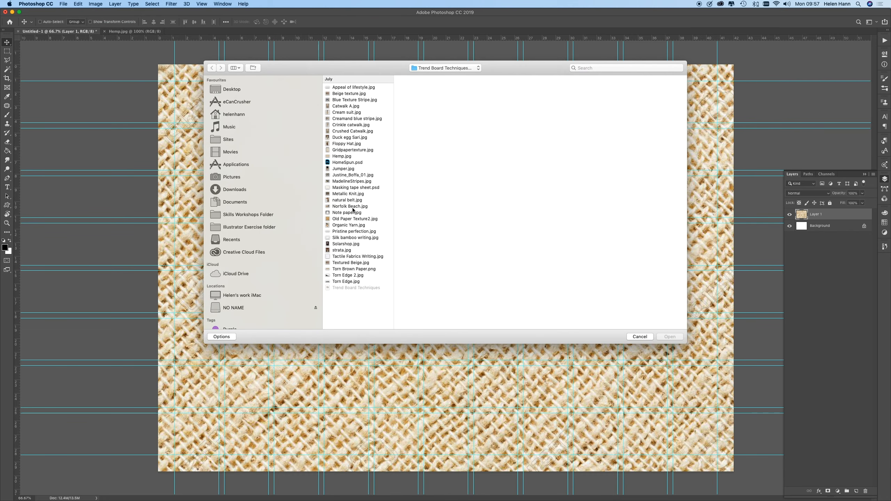
{"action": "left_click", "coordinate": [342, 250]}
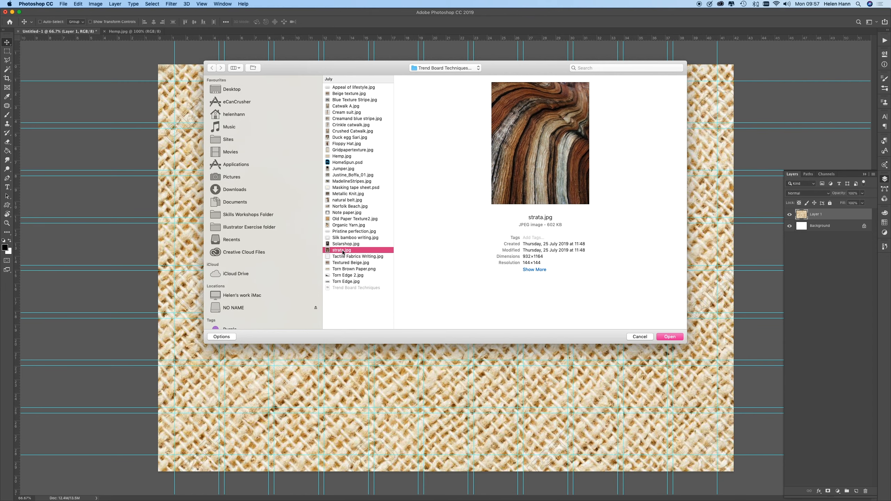
{"action": "left_click", "coordinate": [671, 337]}
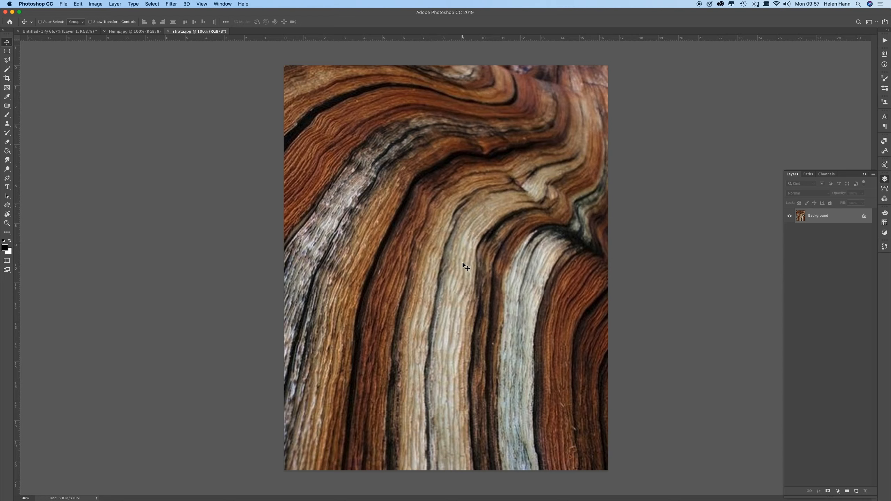
Step: Copy the strata image into Untitled-1 at the canvas's upper-left corner and enlarge it to about 156% to span the full canvas height
{"action": "left_click_drag", "start_coordinate": [463, 266], "coordinate": [72, 31]}
{"action": "left_click_drag", "start_coordinate": [323, 194], "coordinate": [237, 190]}
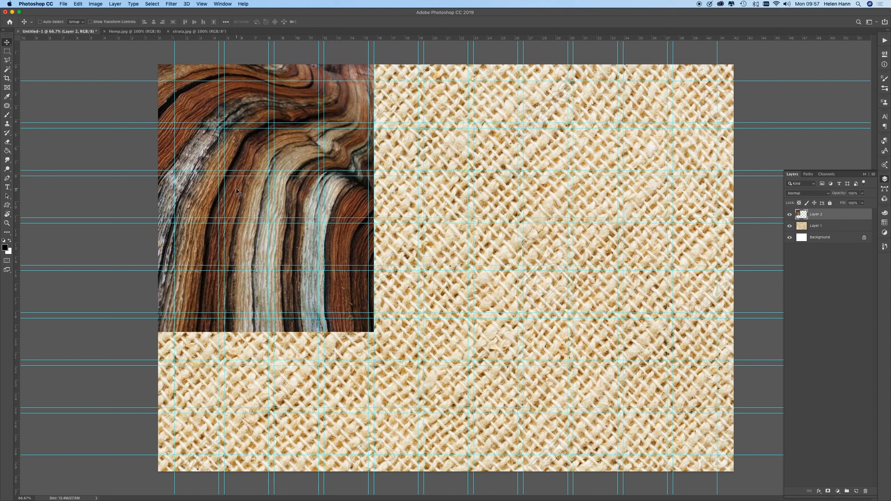
{"action": "key", "text": "super+t"}
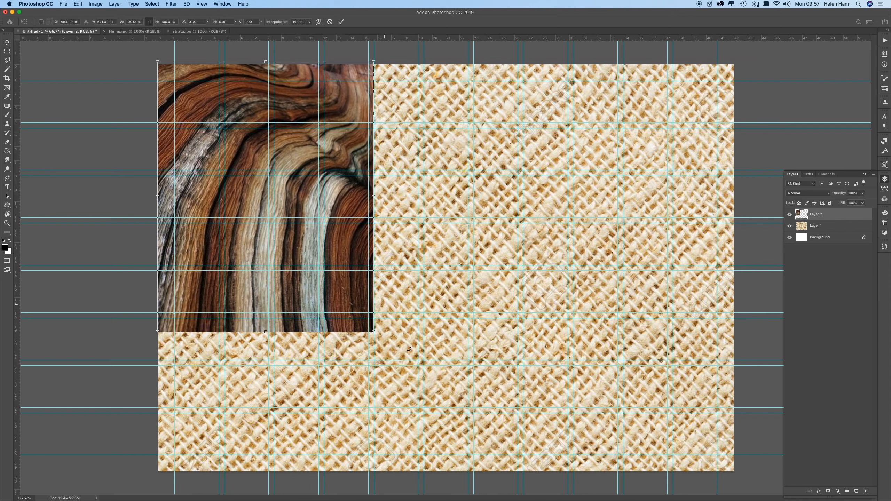
{"action": "left_click_drag", "start_coordinate": [374, 329], "coordinate": [495, 484]}
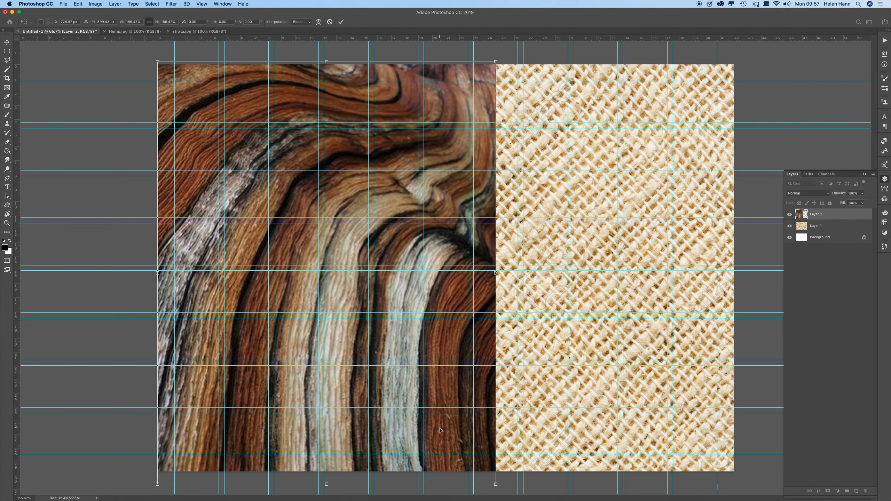
{"action": "key", "text": "Return"}
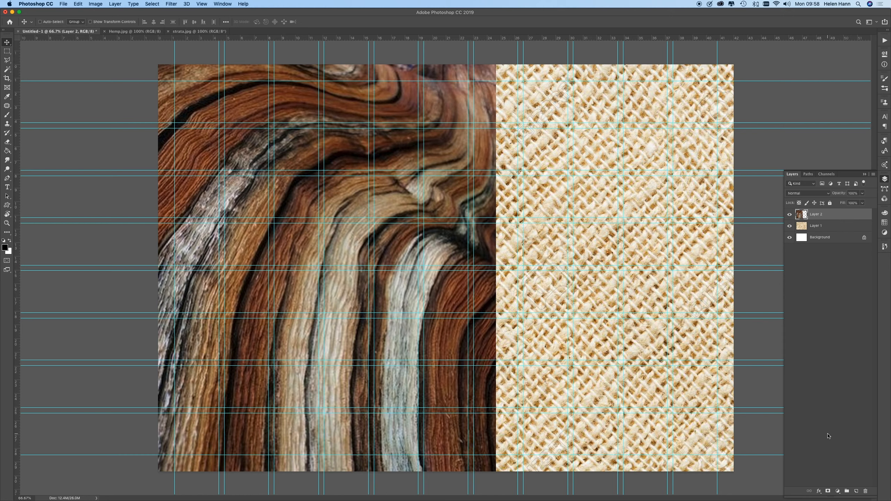
Step: Add a layer mask to the strata layer and set up the Brush tool with black at 125 px
{"action": "left_click", "coordinate": [828, 493]}
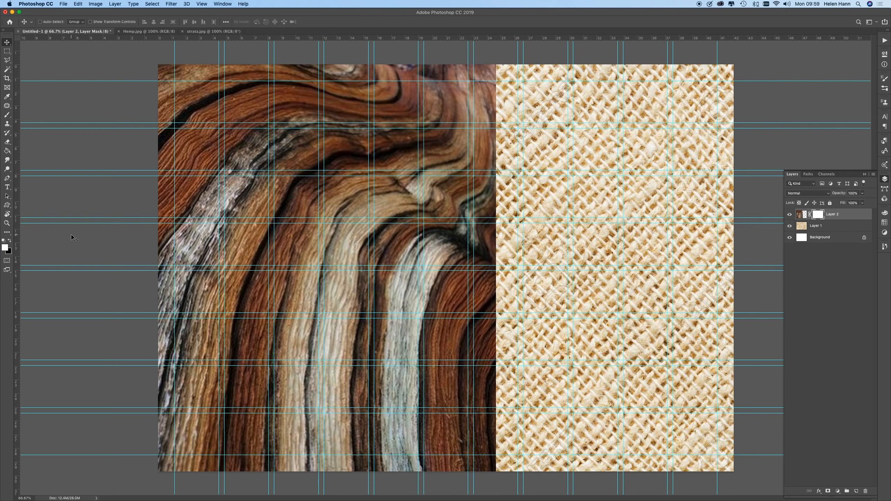
{"action": "key", "text": "x"}
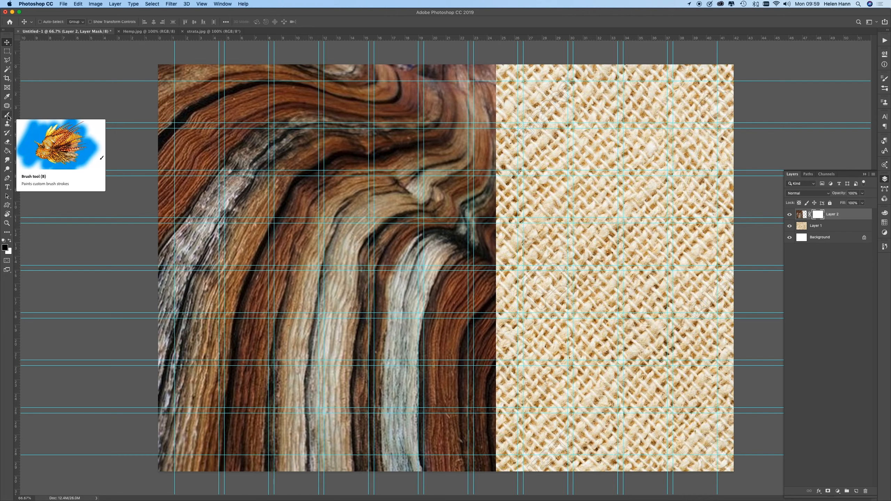
{"action": "left_click", "coordinate": [8, 117]}
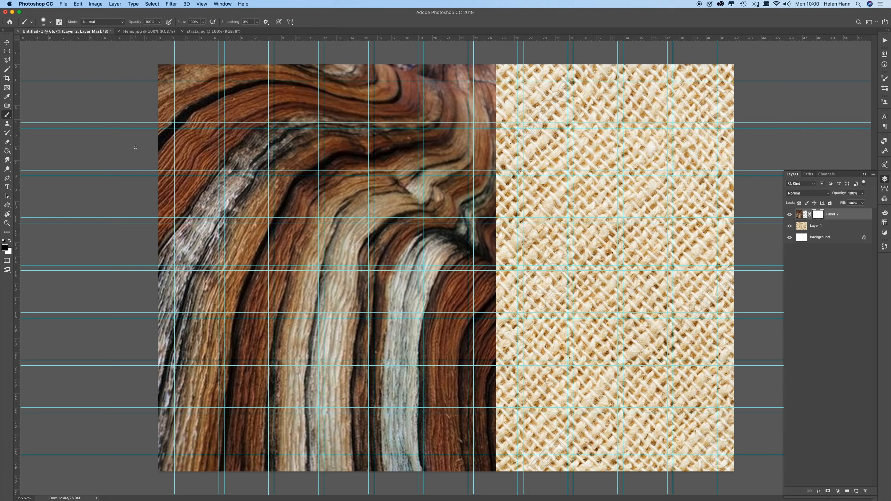
{"action": "key", "text": "bracketright"}
{"action": "key", "text": "bracketright"}
{"action": "key", "text": "bracketright"}
{"action": "key", "text": "bracketright"}
{"action": "key", "text": "bracketright"}
{"action": "key", "text": "bracketright"}
{"action": "key", "text": "bracketright"}
{"action": "key", "text": "bracketright"}
{"action": "left_click", "coordinate": [51, 23]}
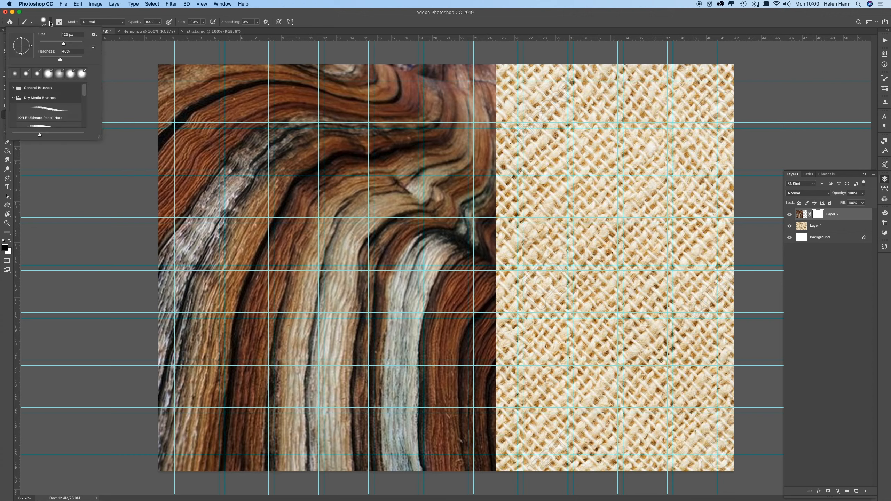
{"action": "left_click", "coordinate": [50, 22]}
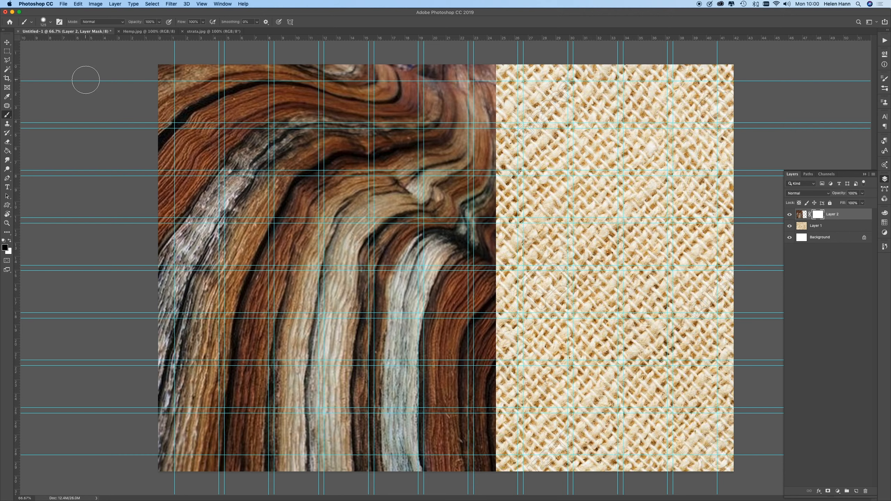
Step: Enlarge the brush to 500 px and paint black on the strata layer's mask until the wood image is completely hidden
{"action": "key", "text": "bracketright"}
{"action": "key", "text": "bracketright"}
{"action": "key", "text": "bracketright"}
{"action": "key", "text": "bracketright"}
{"action": "key", "text": "bracketright"}
{"action": "key", "text": "bracketleft"}
{"action": "key", "text": "bracketleft"}
{"action": "key", "text": "bracketleft"}
{"action": "key", "text": "bracketleft"}
{"action": "key", "text": "bracketright"}
{"action": "key", "text": "bracketright"}
{"action": "key", "text": "bracketright"}
{"action": "key", "text": "bracketright"}
{"action": "key", "text": "bracketright"}
{"action": "key", "text": "bracketright"}
{"action": "left_click", "coordinate": [505, 102]}
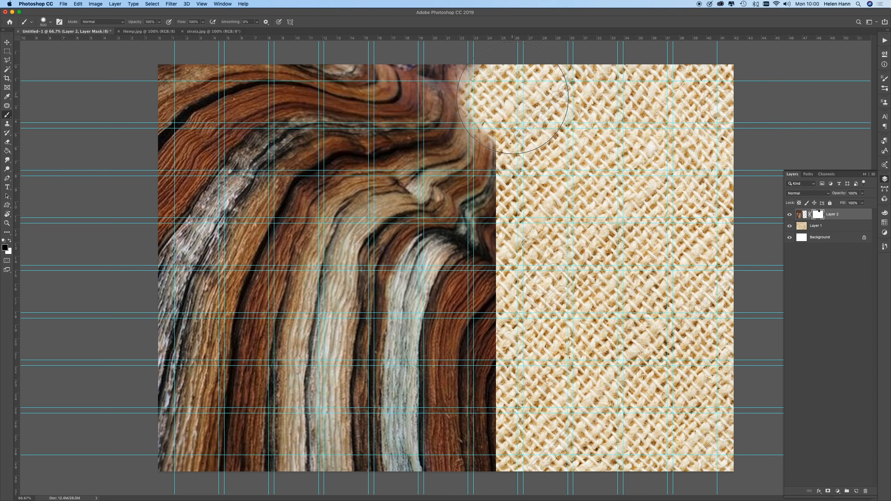
{"action": "mouse_move", "coordinate": [505, 133]}
{"action": "left_mouse_down"}
{"action": "mouse_move", "coordinate": [510, 411]}
{"action": "mouse_move", "coordinate": [475, 457]}
{"action": "mouse_move", "coordinate": [449, 453]}
{"action": "left_mouse_up"}
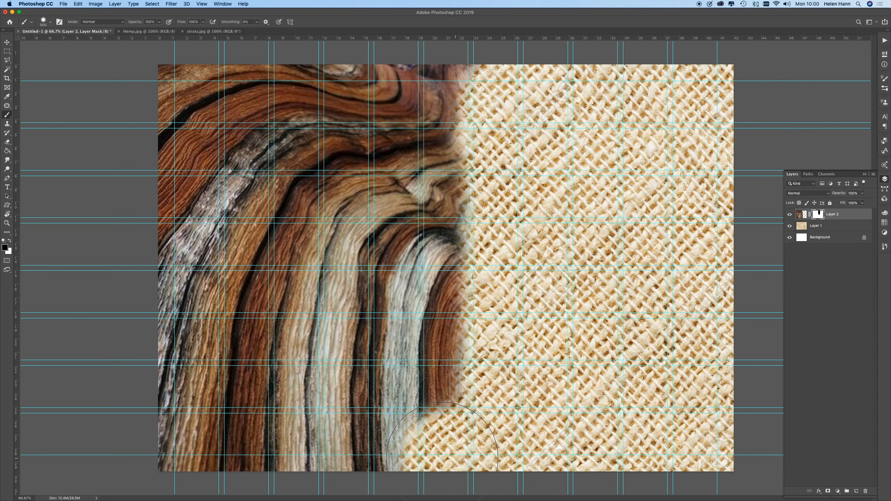
{"action": "mouse_move", "coordinate": [477, 284]}
{"action": "left_mouse_down"}
{"action": "mouse_move", "coordinate": [267, 348]}
{"action": "mouse_move", "coordinate": [253, 192]}
{"action": "mouse_move", "coordinate": [456, 175]}
{"action": "mouse_move", "coordinate": [305, 273]}
{"action": "mouse_move", "coordinate": [432, 362]}
{"action": "mouse_move", "coordinate": [387, 421]}
{"action": "mouse_move", "coordinate": [333, 368]}
{"action": "mouse_move", "coordinate": [387, 356]}
{"action": "mouse_move", "coordinate": [305, 439]}
{"action": "mouse_move", "coordinate": [211, 428]}
{"action": "mouse_move", "coordinate": [182, 372]}
{"action": "mouse_move", "coordinate": [239, 213]}
{"action": "mouse_move", "coordinate": [207, 105]}
{"action": "mouse_move", "coordinate": [196, 196]}
{"action": "mouse_move", "coordinate": [501, 104]}
{"action": "mouse_move", "coordinate": [214, 167]}
{"action": "mouse_move", "coordinate": [181, 419]}
{"action": "mouse_move", "coordinate": [207, 407]}
{"action": "mouse_move", "coordinate": [298, 228]}
{"action": "left_mouse_up"}
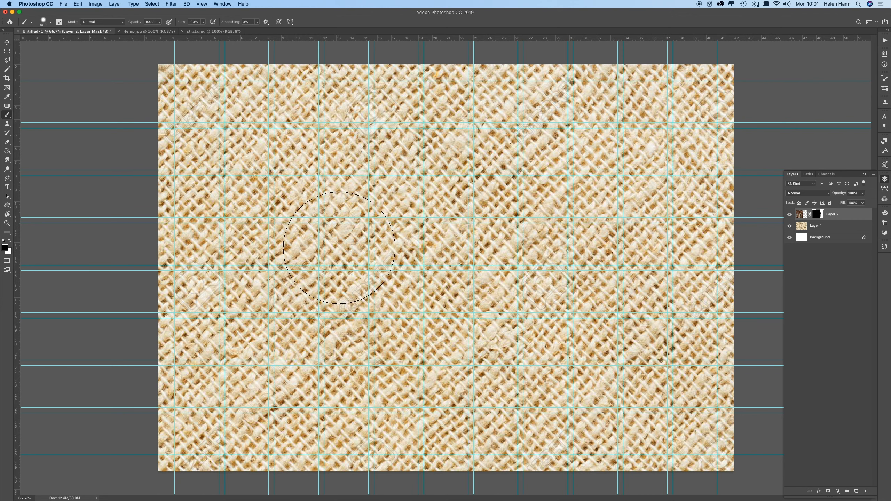
Step: Paint white on the strata layer's mask to reveal the wood image across the canvas's left side, and enlarge the brush to 1000 px
{"action": "key", "text": "x"}
{"action": "mouse_move", "coordinate": [366, 112]}
{"action": "left_mouse_down"}
{"action": "mouse_move", "coordinate": [296, 135]}
{"action": "mouse_move", "coordinate": [259, 178]}
{"action": "mouse_move", "coordinate": [313, 110]}
{"action": "mouse_move", "coordinate": [339, 93]}
{"action": "mouse_move", "coordinate": [267, 91]}
{"action": "mouse_move", "coordinate": [176, 110]}
{"action": "mouse_move", "coordinate": [215, 93]}
{"action": "mouse_move", "coordinate": [171, 149]}
{"action": "mouse_move", "coordinate": [201, 168]}
{"action": "mouse_move", "coordinate": [168, 219]}
{"action": "mouse_move", "coordinate": [190, 256]}
{"action": "mouse_move", "coordinate": [183, 420]}
{"action": "mouse_move", "coordinate": [224, 453]}
{"action": "mouse_move", "coordinate": [279, 461]}
{"action": "mouse_move", "coordinate": [211, 346]}
{"action": "mouse_move", "coordinate": [213, 251]}
{"action": "mouse_move", "coordinate": [263, 181]}
{"action": "mouse_move", "coordinate": [230, 224]}
{"action": "mouse_move", "coordinate": [213, 371]}
{"action": "mouse_move", "coordinate": [350, 496]}
{"action": "mouse_move", "coordinate": [335, 474]}
{"action": "mouse_move", "coordinate": [252, 438]}
{"action": "mouse_move", "coordinate": [200, 306]}
{"action": "mouse_move", "coordinate": [251, 159]}
{"action": "mouse_move", "coordinate": [268, 245]}
{"action": "mouse_move", "coordinate": [278, 231]}
{"action": "mouse_move", "coordinate": [255, 328]}
{"action": "mouse_move", "coordinate": [258, 410]}
{"action": "mouse_move", "coordinate": [248, 286]}
{"action": "mouse_move", "coordinate": [288, 145]}
{"action": "mouse_move", "coordinate": [335, 104]}
{"action": "mouse_move", "coordinate": [272, 384]}
{"action": "mouse_move", "coordinate": [284, 376]}
{"action": "mouse_move", "coordinate": [307, 424]}
{"action": "mouse_move", "coordinate": [311, 390]}
{"action": "mouse_move", "coordinate": [296, 400]}
{"action": "mouse_move", "coordinate": [309, 399]}
{"action": "mouse_move", "coordinate": [293, 384]}
{"action": "mouse_move", "coordinate": [285, 307]}
{"action": "mouse_move", "coordinate": [293, 221]}
{"action": "mouse_move", "coordinate": [330, 134]}
{"action": "mouse_move", "coordinate": [248, 228]}
{"action": "left_mouse_up"}
{"action": "key", "text": "bracketright"}
{"action": "key", "text": "bracketright"}
{"action": "key", "text": "bracketright"}
{"action": "key", "text": "]"}
{"action": "key", "text": "]"}
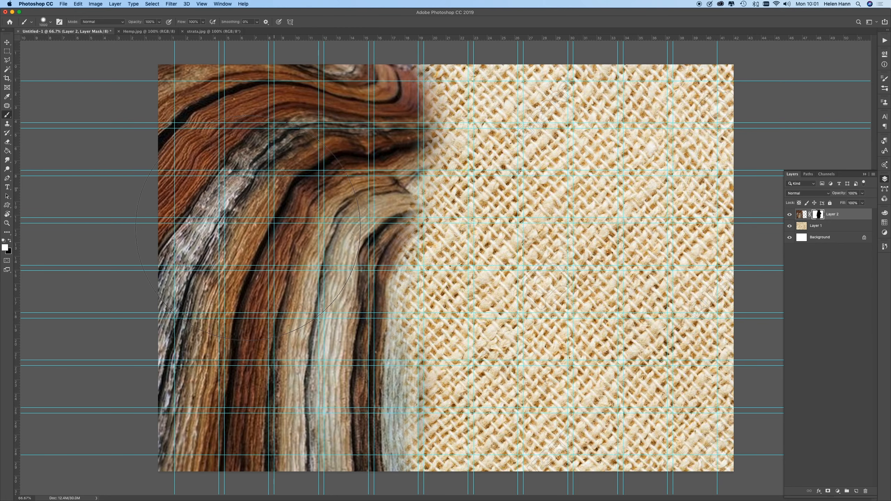
Step: Paint white over the strata layer's mask until the whole wood image shows again up to its straight edge
{"action": "mouse_move", "coordinate": [289, 379]}
{"action": "left_mouse_down"}
{"action": "mouse_move", "coordinate": [279, 179]}
{"action": "mouse_move", "coordinate": [186, 68]}
{"action": "left_mouse_up"}
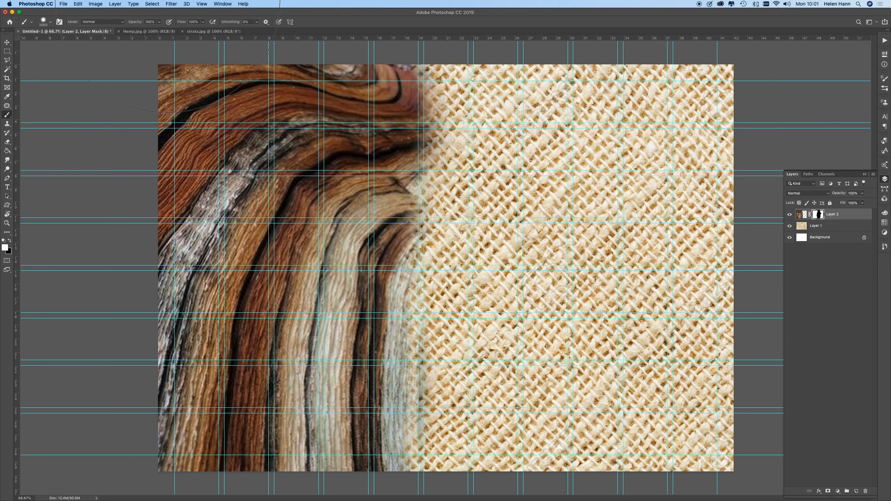
{"action": "mouse_move", "coordinate": [307, 235]}
{"action": "left_mouse_down"}
{"action": "mouse_move", "coordinate": [385, 253]}
{"action": "mouse_move", "coordinate": [386, 470]}
{"action": "left_mouse_up"}
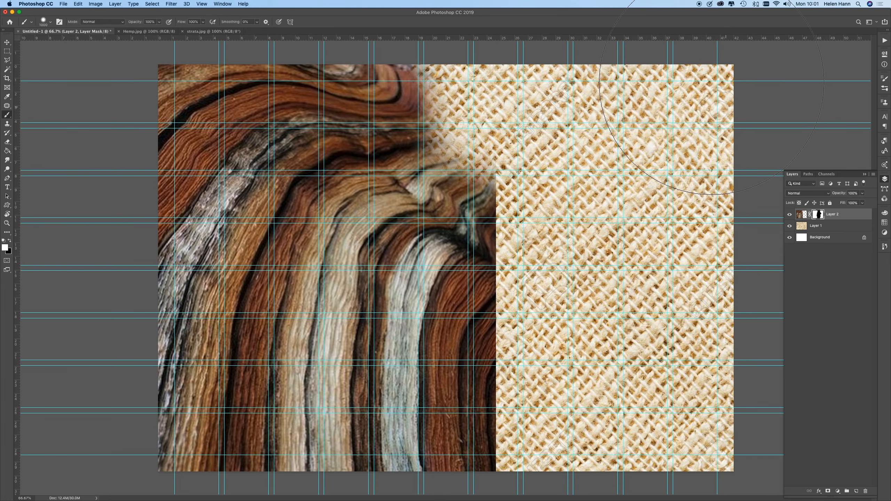
{"action": "left_click", "coordinate": [442, 121]}
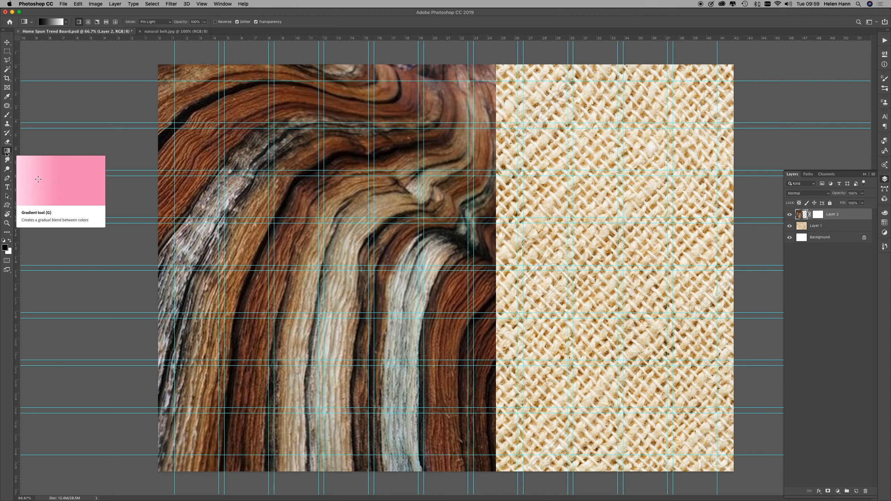
Step: Apply a horizontal white-to-black Gradient to Layer 2's mask so the wood fades into the hemp toward its inner edge
{"action": "left_click", "coordinate": [819, 216]}
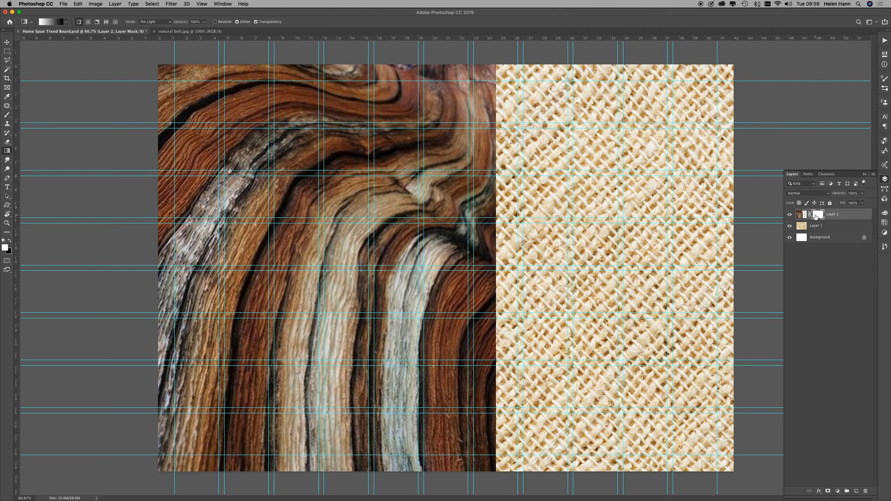
{"action": "right_click", "coordinate": [7, 152]}
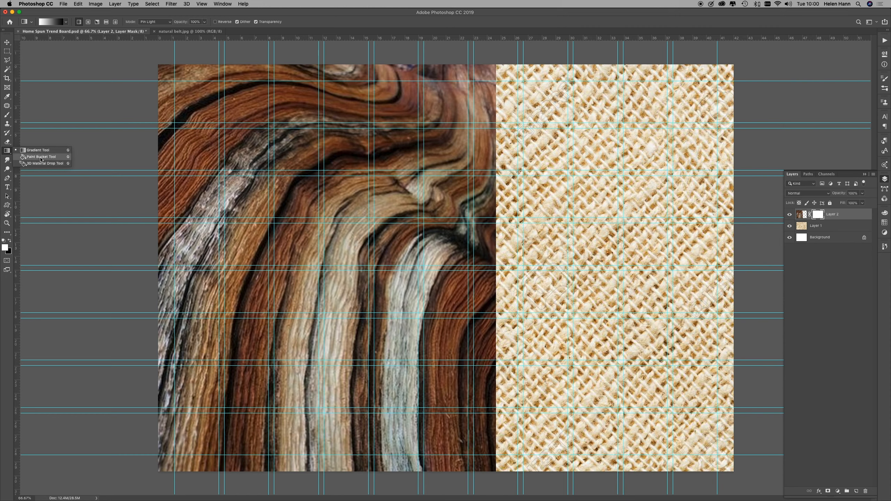
{"action": "left_click", "coordinate": [36, 151]}
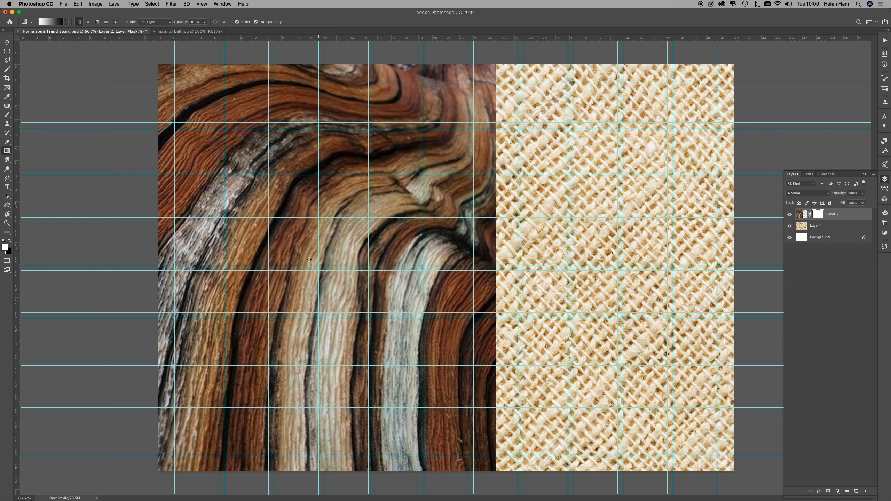
{"action": "left_click_drag", "start_coordinate": [245, 266], "coordinate": [479, 268]}
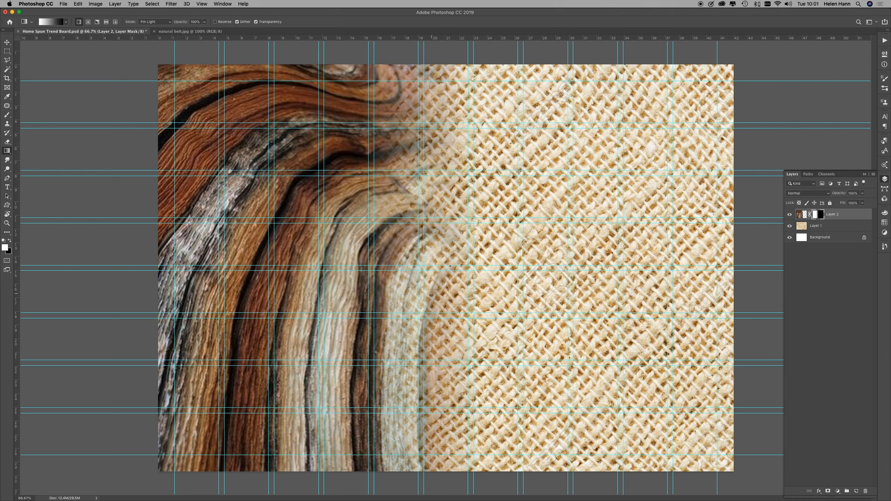
Step: Merge the strata and hemp layers into one and rename the merged layer Background Image
{"action": "left_click", "coordinate": [834, 227], "text": "shift"}
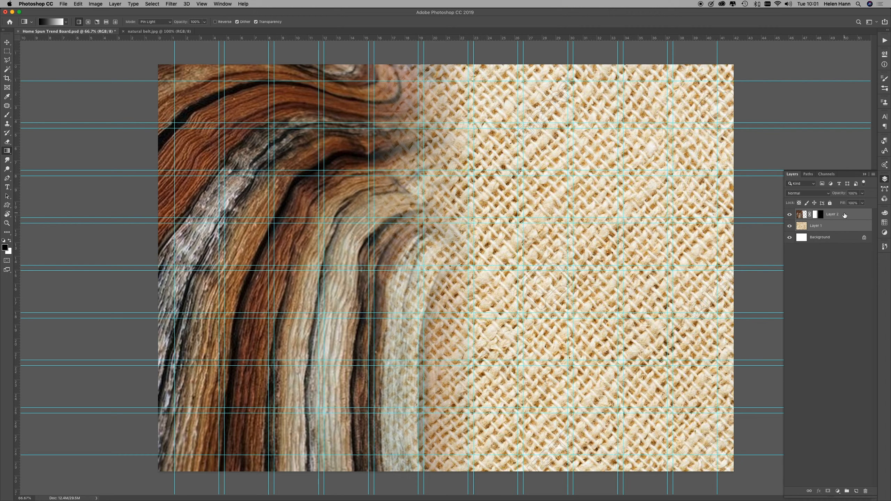
{"action": "left_click", "coordinate": [874, 175]}
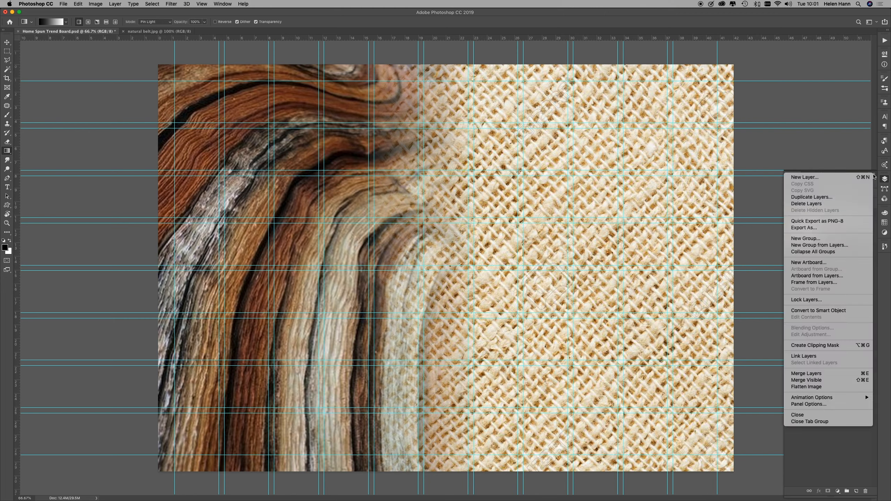
{"action": "left_click", "coordinate": [827, 375]}
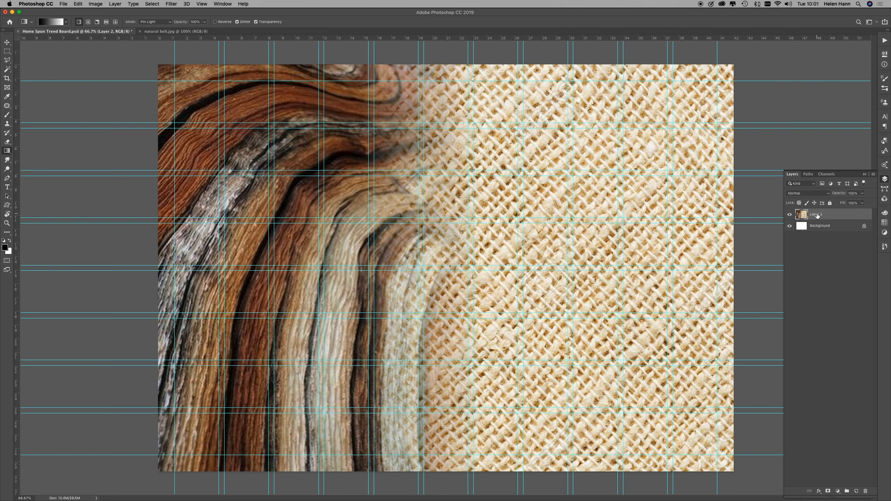
{"action": "double_click", "coordinate": [817, 215]}
{"action": "type", "text": "Background Image"}
{"action": "key", "text": "Return"}
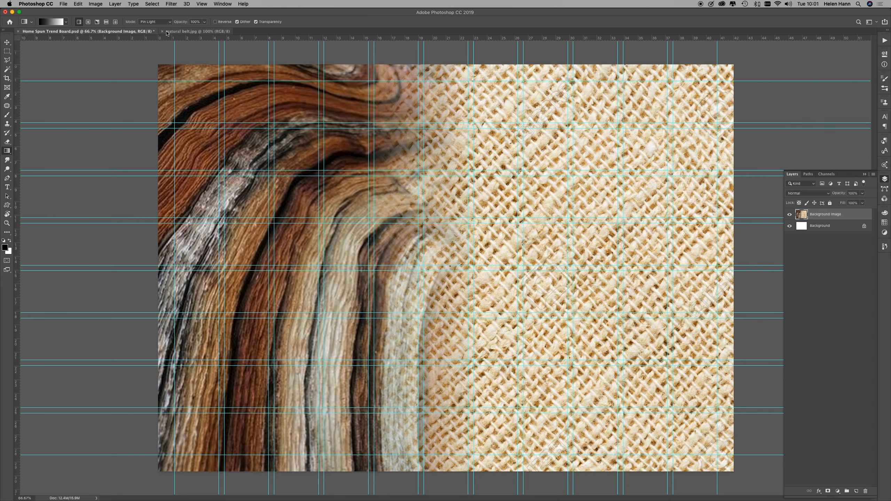
Step: Copy the natural belt.jpg photo into Home Spun Trend Board.psd and snap it to the canvas's lower-left margin guides
{"action": "left_click", "coordinate": [186, 31]}
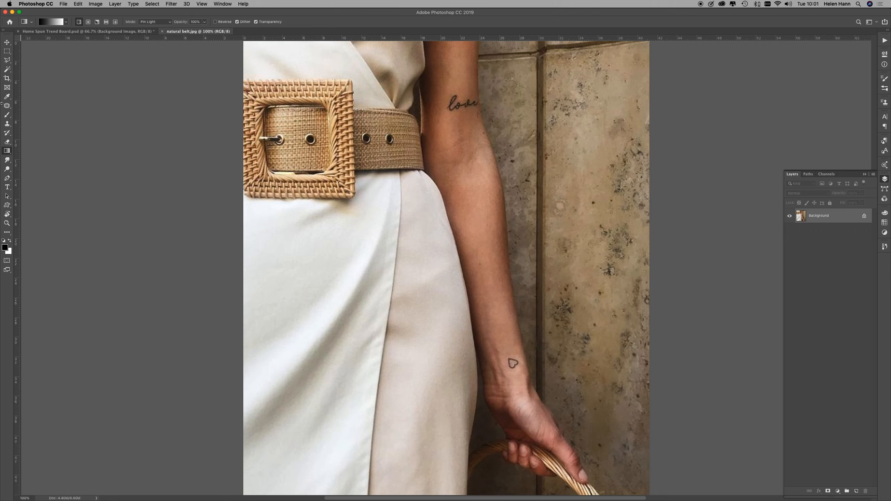
{"action": "left_click", "coordinate": [7, 43]}
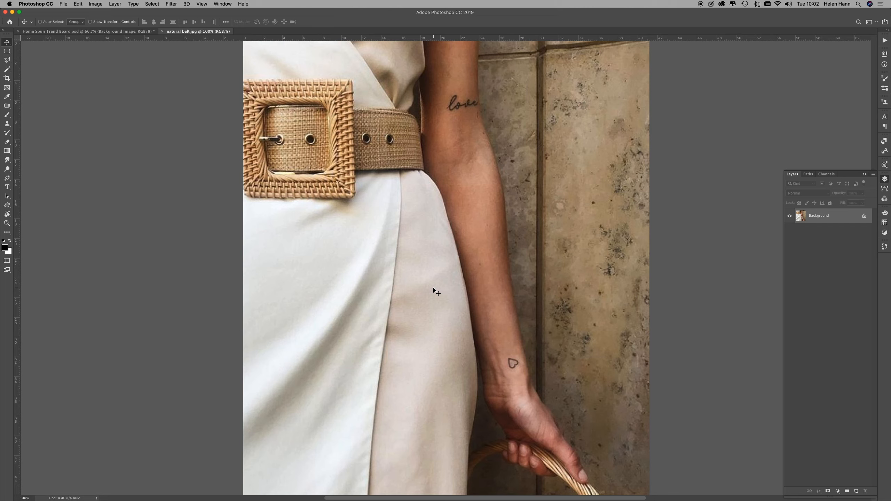
{"action": "left_click_drag", "start_coordinate": [435, 292], "coordinate": [423, 241]}
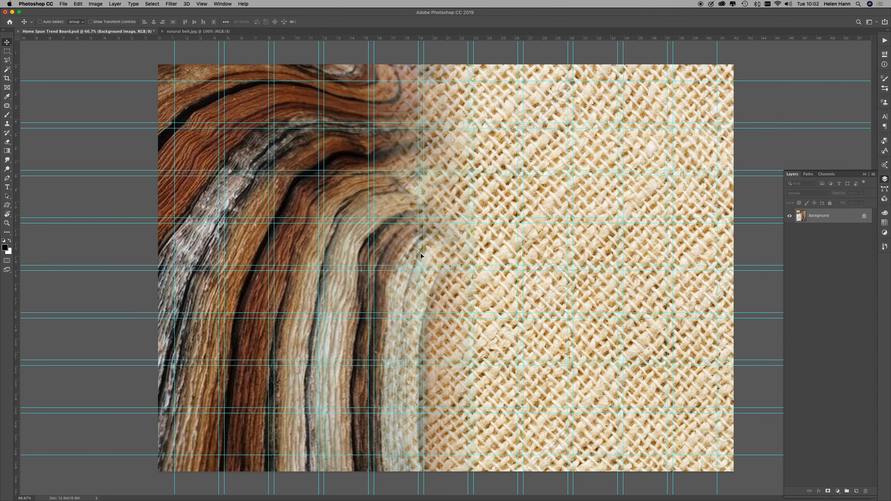
{"action": "left_click_drag", "start_coordinate": [420, 255], "coordinate": [420, 255]}
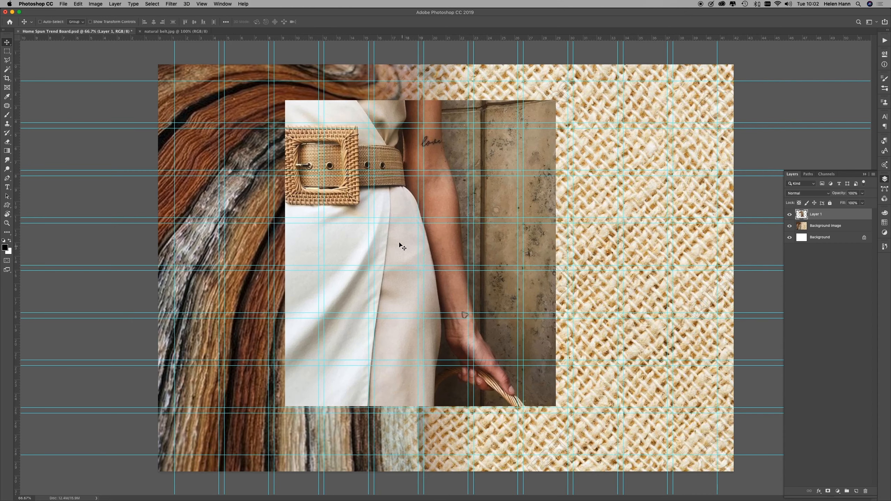
{"action": "left_click_drag", "start_coordinate": [400, 244], "coordinate": [287, 288]}
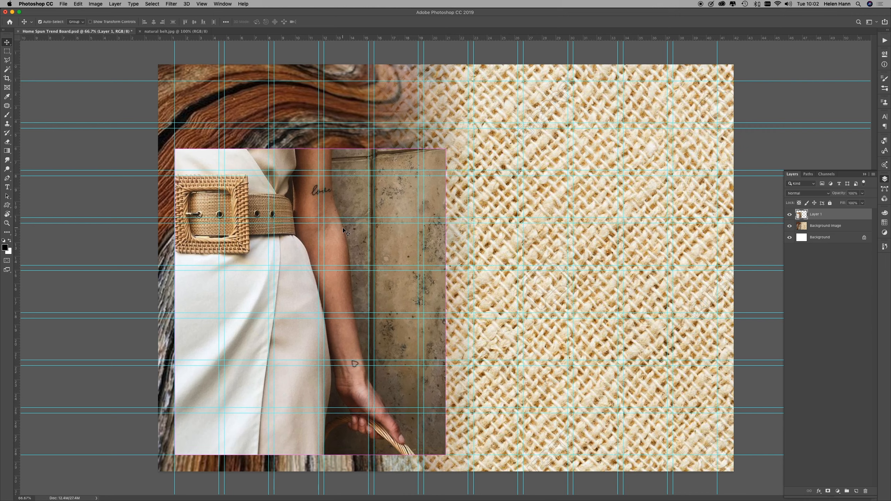
Step: Scale the belt photo down to about 77% from its upper-right corner and shift it about 1.1 cm toward the canvas's left edge
{"action": "key", "text": "super+t"}
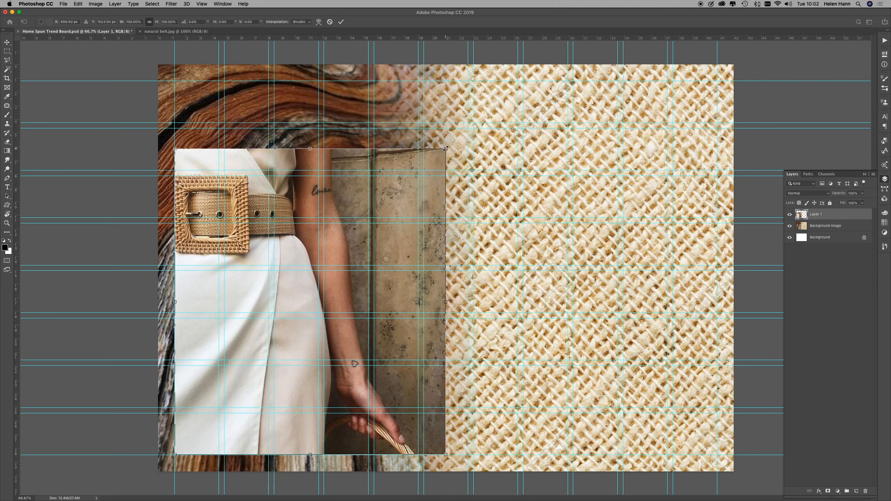
{"action": "left_click_drag", "start_coordinate": [446, 149], "coordinate": [376, 217]}
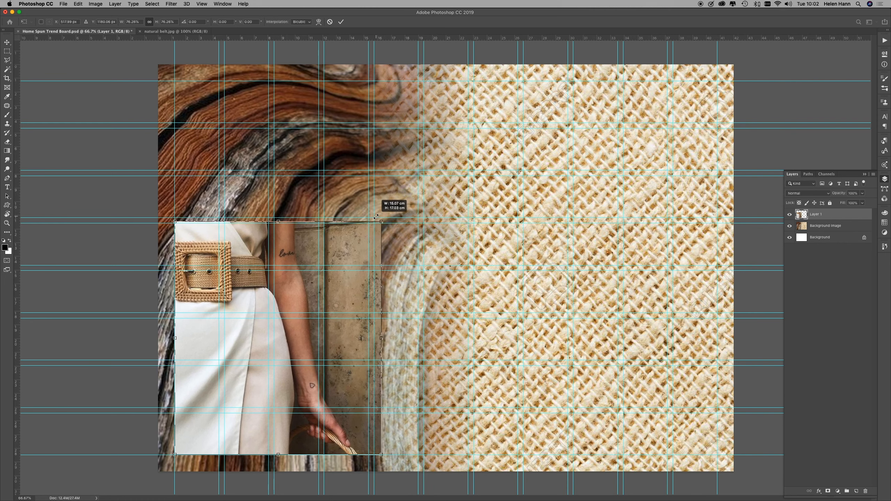
{"action": "left_click_drag", "start_coordinate": [376, 217], "coordinate": [377, 213]}
{"action": "left_click_drag", "start_coordinate": [298, 306], "coordinate": [283, 305]}
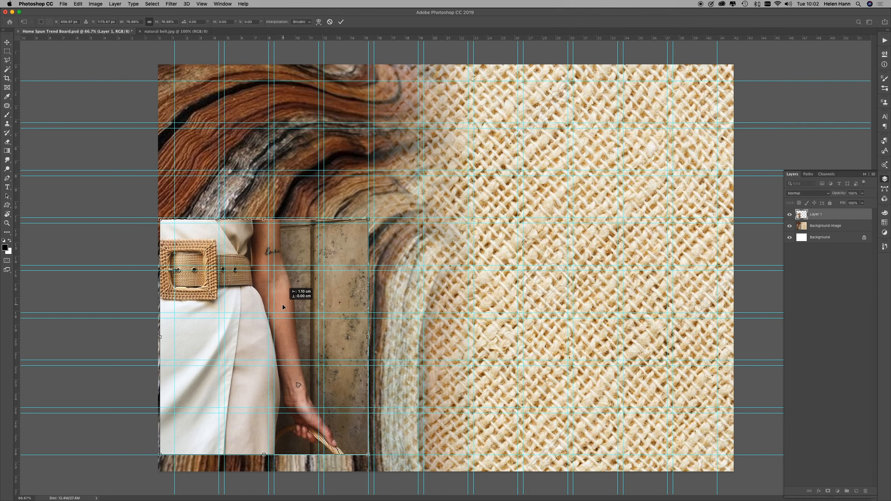
{"action": "left_click_drag", "start_coordinate": [283, 304], "coordinate": [283, 304]}
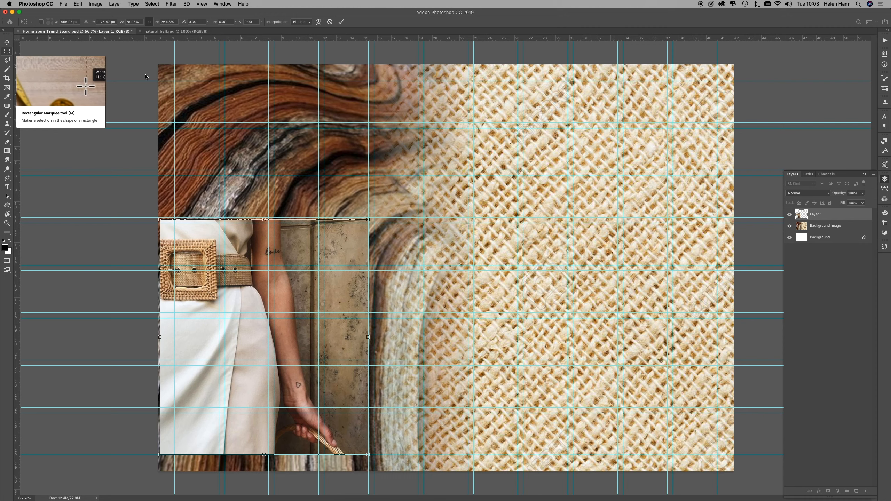
Step: Mask the belt photo with a rectangular selection snapped to the guides, three columns wide and reaching the bottom margin
{"action": "left_click", "coordinate": [8, 52]}
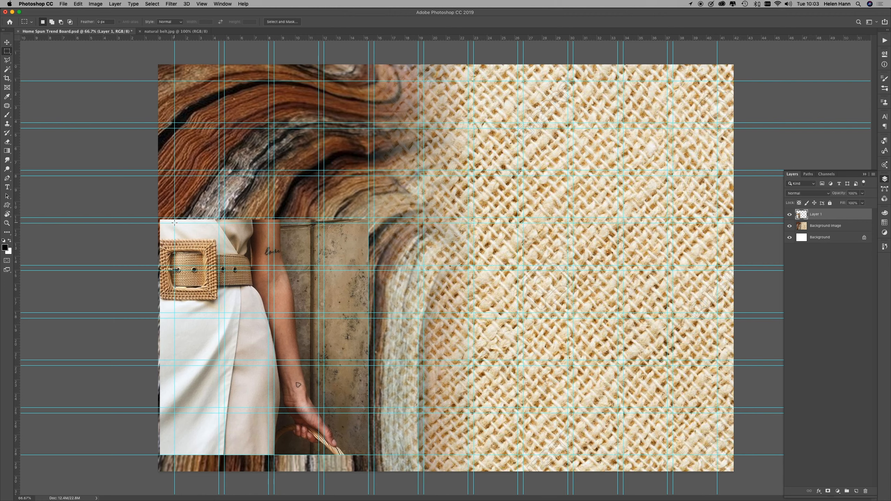
{"action": "left_click_drag", "start_coordinate": [175, 223], "coordinate": [318, 455]}
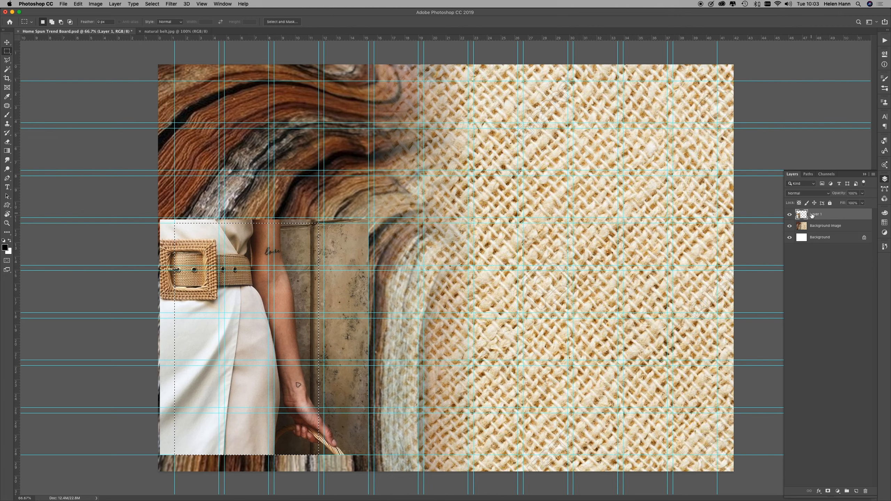
{"action": "left_click", "coordinate": [828, 492]}
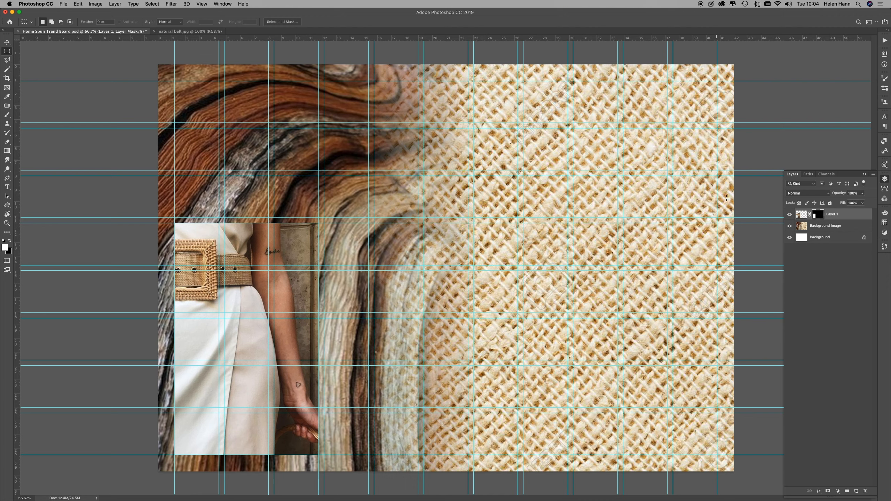
Step: Rename the masked belt photo layer Natural belt and deselect it
{"action": "left_click", "coordinate": [832, 215]}
{"action": "double_click", "coordinate": [832, 215]}
{"action": "type", "text": "Natural Belt"}
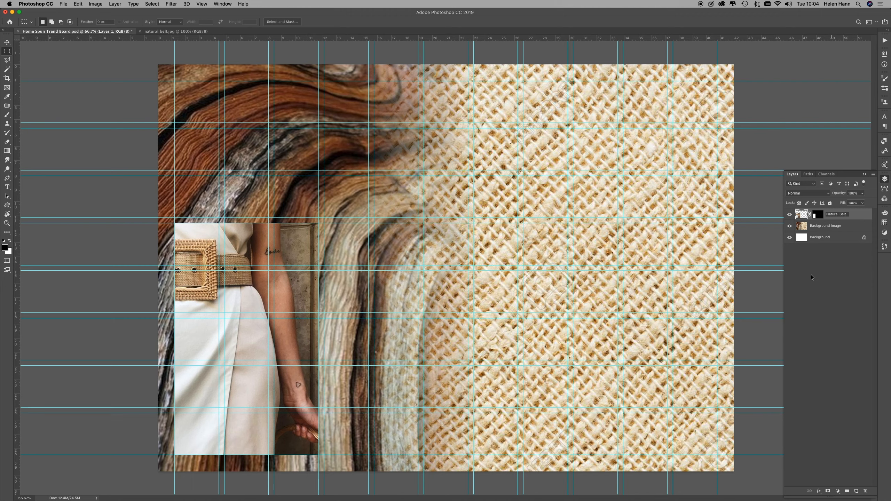
{"action": "left_click", "coordinate": [838, 278]}
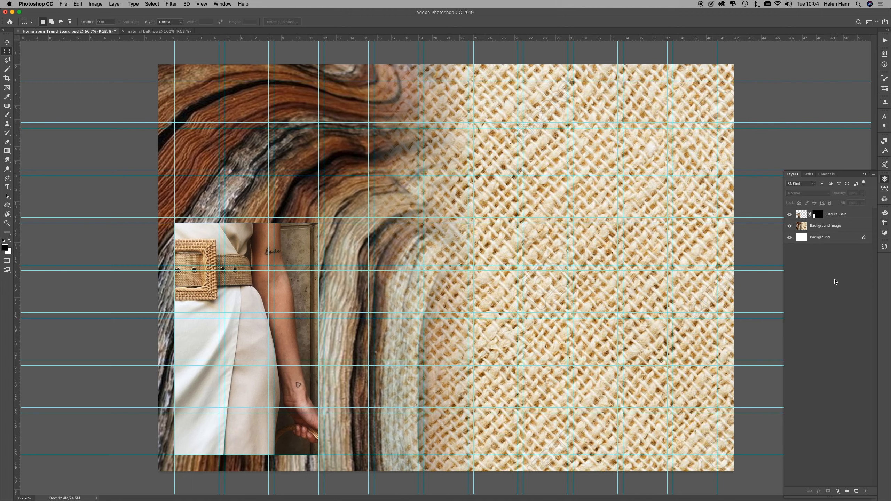
Step: Open Blue Texture Stripe.jpg from the Trend Board Techniques folder
{"action": "left_click", "coordinate": [64, 4]}
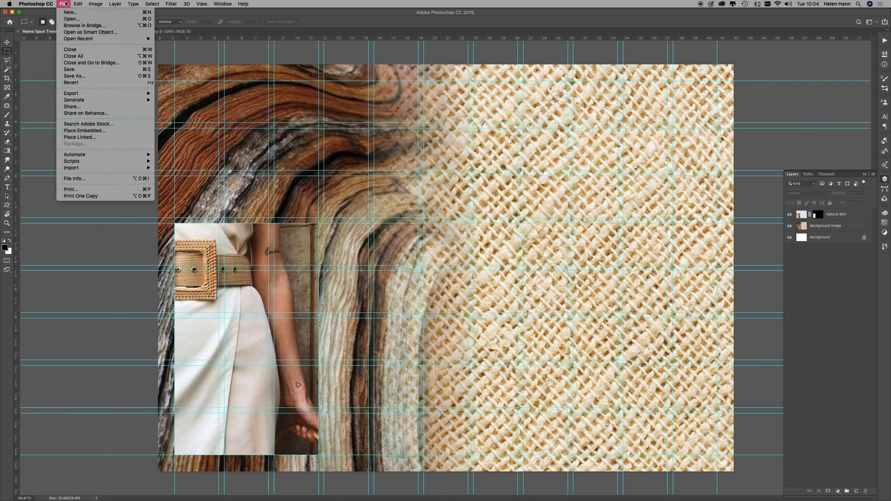
{"action": "left_click", "coordinate": [70, 19]}
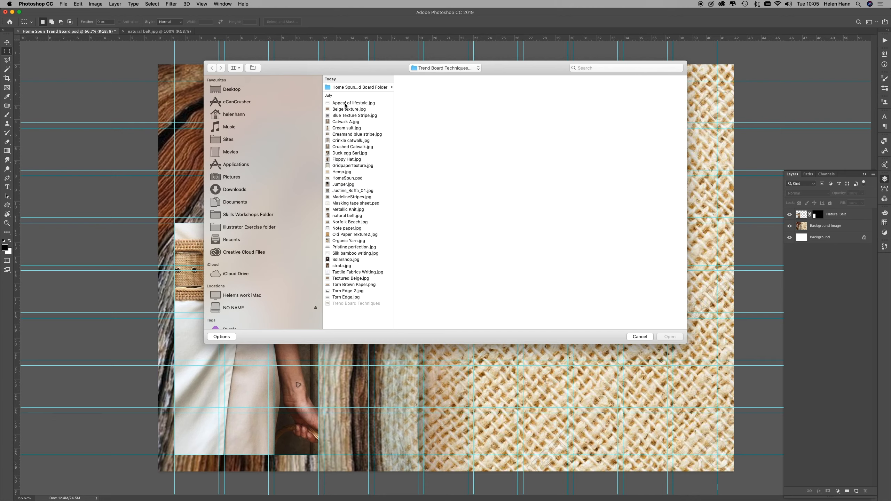
{"action": "left_click", "coordinate": [345, 104]}
{"action": "left_click", "coordinate": [345, 109]}
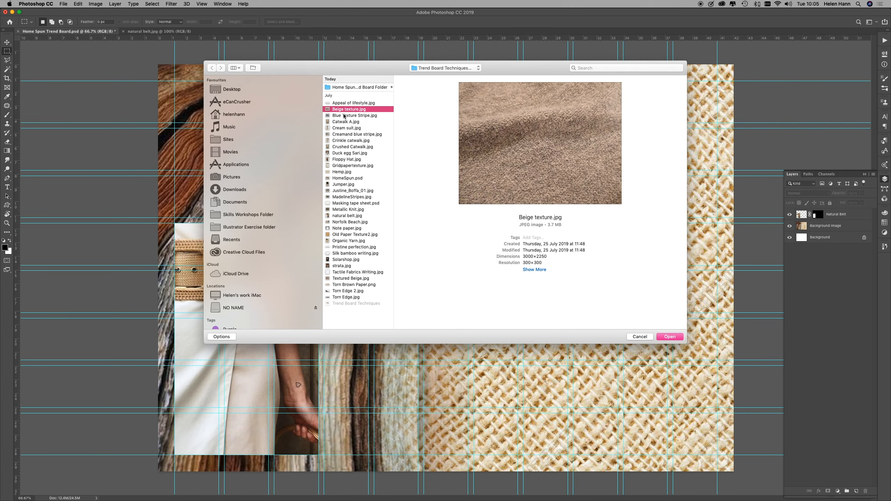
{"action": "left_click", "coordinate": [344, 116]}
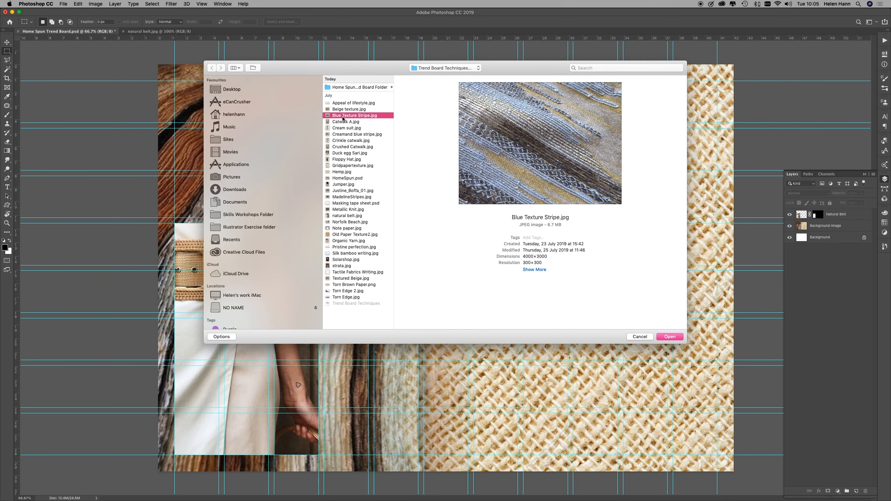
{"action": "left_click", "coordinate": [670, 336]}
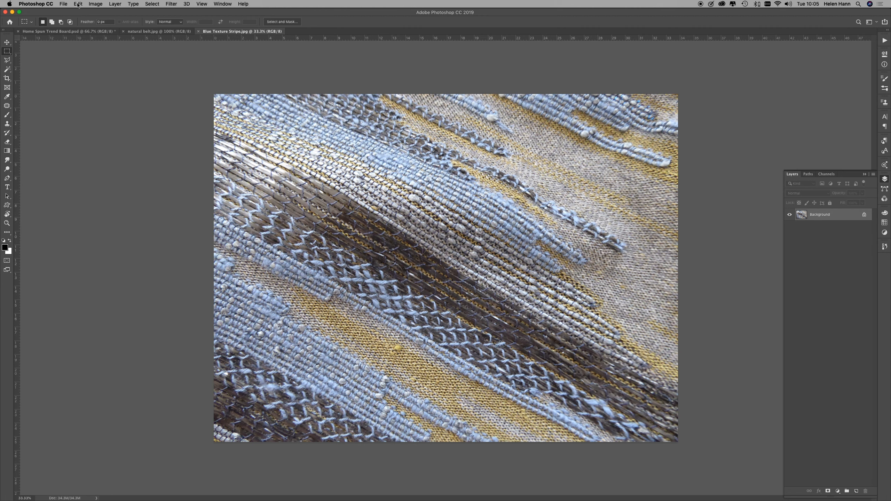
Step: Select the whole blue texture stripe image and copy it
{"action": "key", "text": "super+a"}
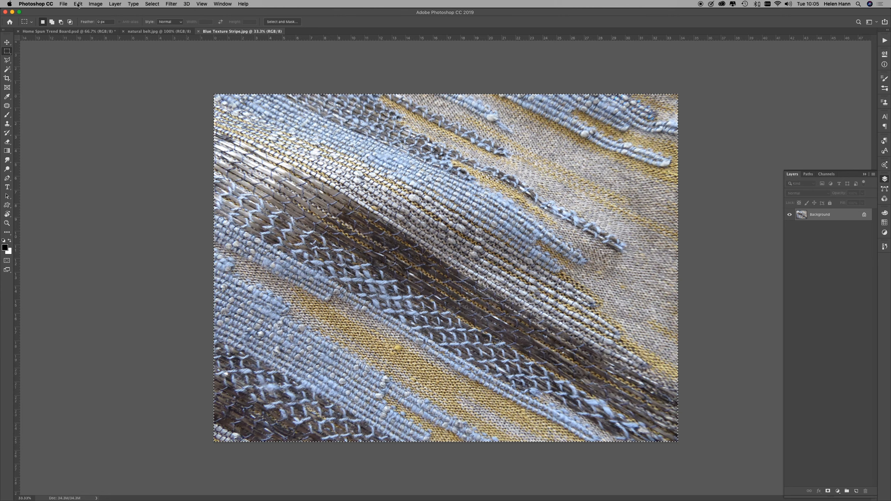
{"action": "left_click", "coordinate": [96, 4]}
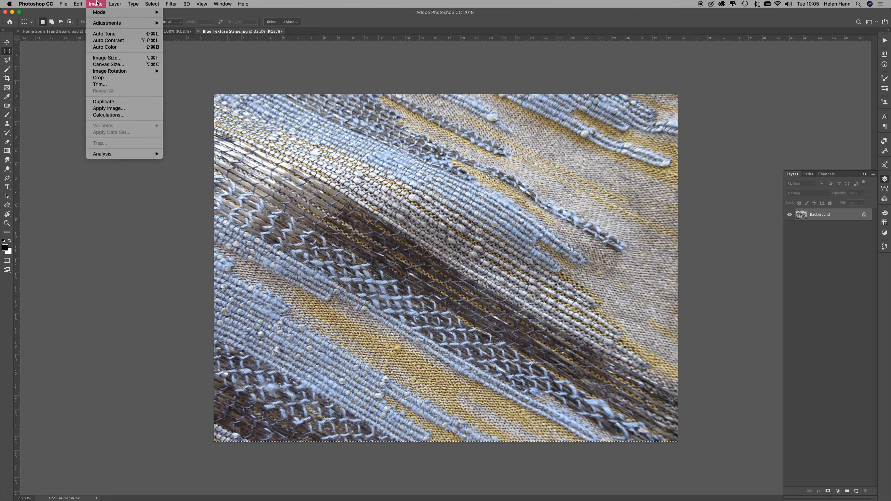
{"action": "mouse_move", "coordinate": [118, 3]}
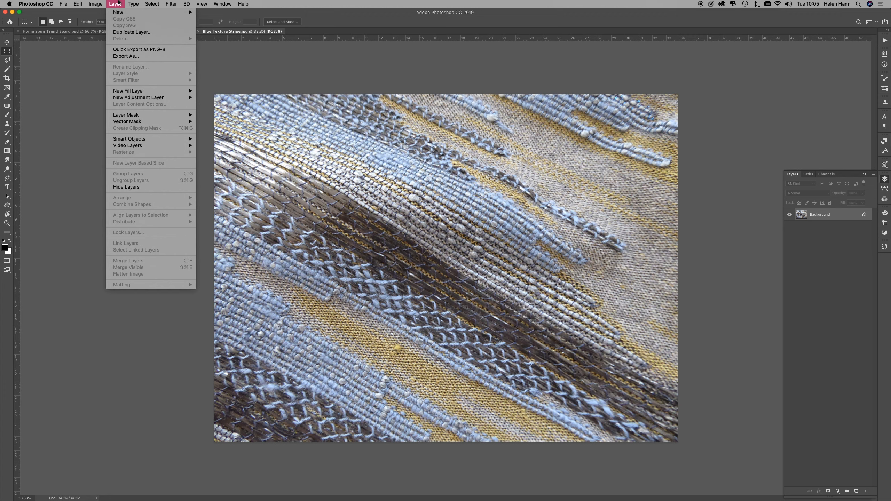
{"action": "left_click", "coordinate": [118, 2]}
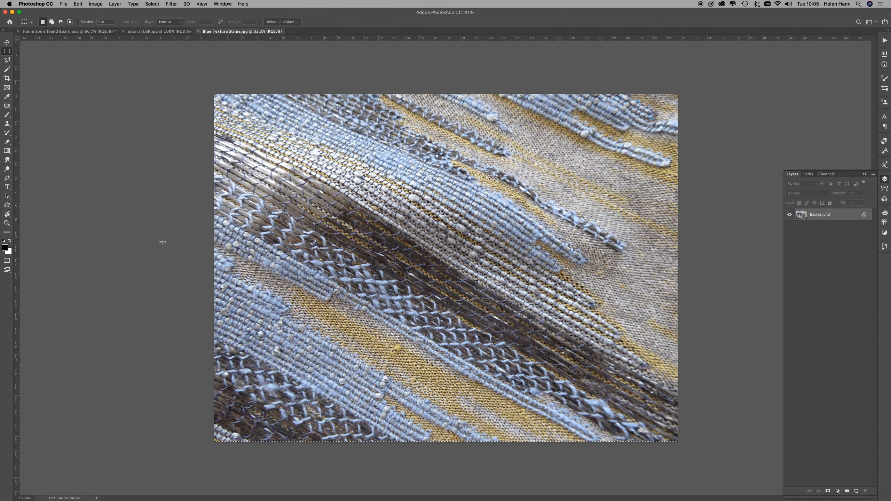
{"action": "left_click", "coordinate": [78, 4]}
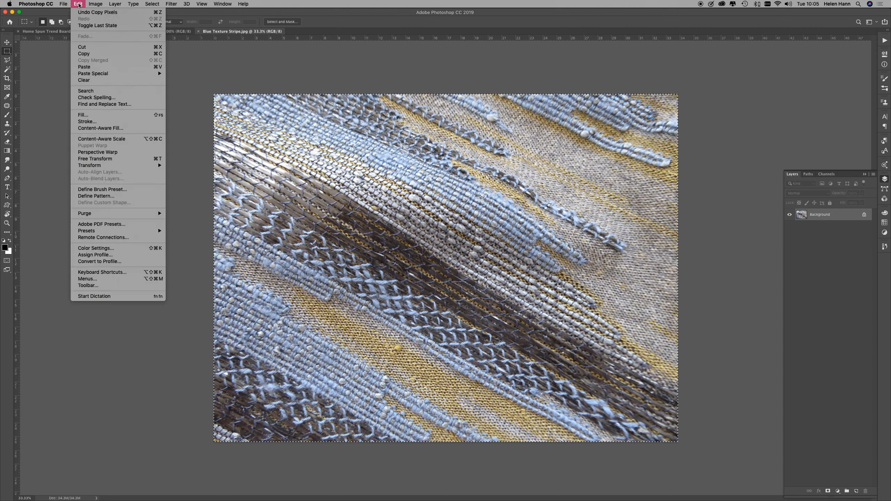
{"action": "left_click", "coordinate": [90, 56]}
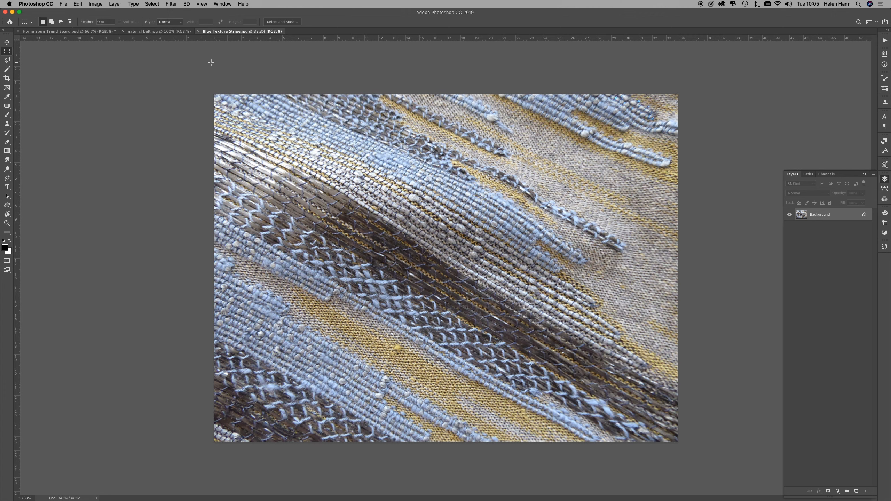
Step: In the Home Spun Trend Board document, select a guide-snapped block two columns wide and two rows high directly above the belt photo
{"action": "left_click", "coordinate": [85, 32]}
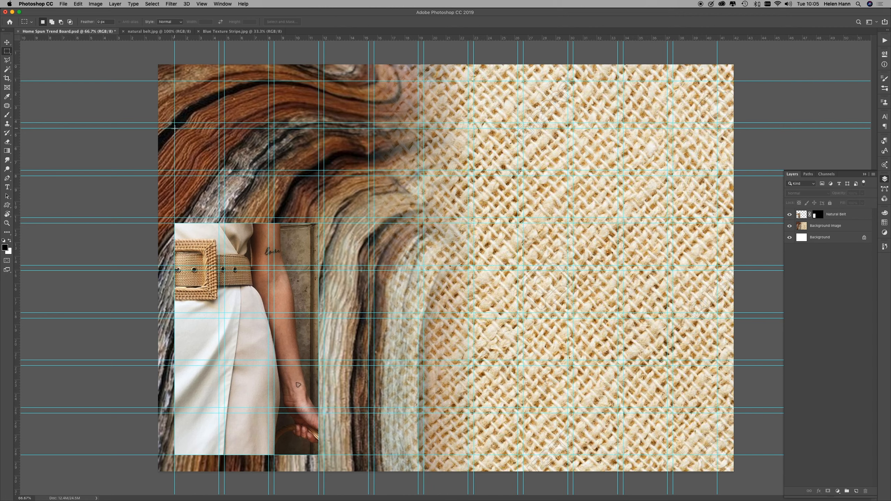
{"action": "left_click_drag", "start_coordinate": [174, 128], "coordinate": [270, 218]}
{"action": "left_click", "coordinate": [77, 4]}
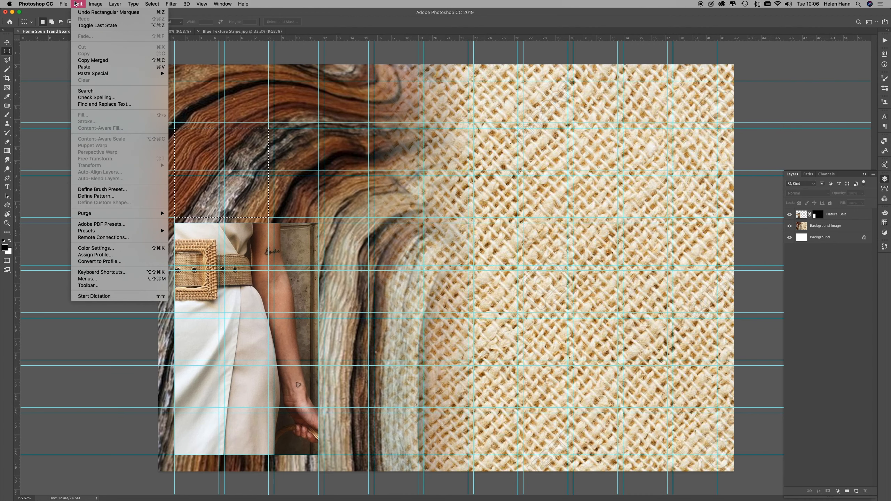
{"action": "mouse_move", "coordinate": [83, 76]}
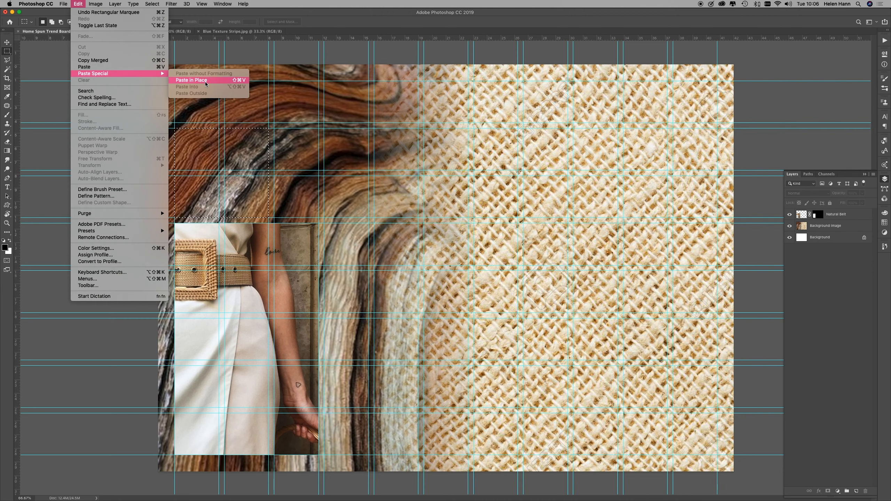
{"action": "left_click", "coordinate": [185, 80]}
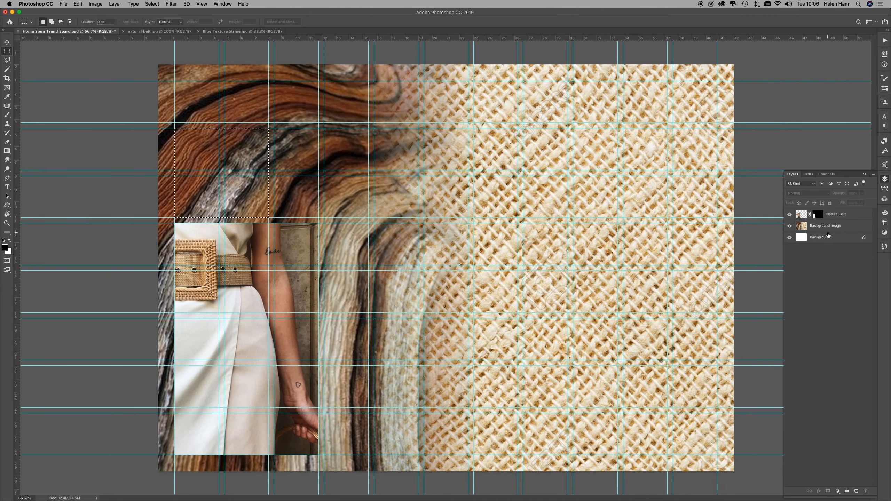
Step: Make the Natural Belt layer active and use Paste Into to place the copied blue texture inside the selection
{"action": "left_click", "coordinate": [856, 216]}
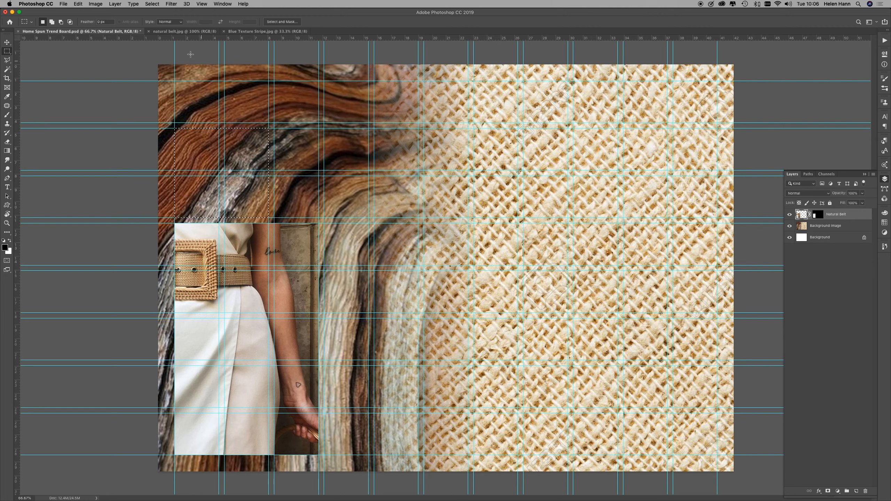
{"action": "left_click", "coordinate": [78, 4]}
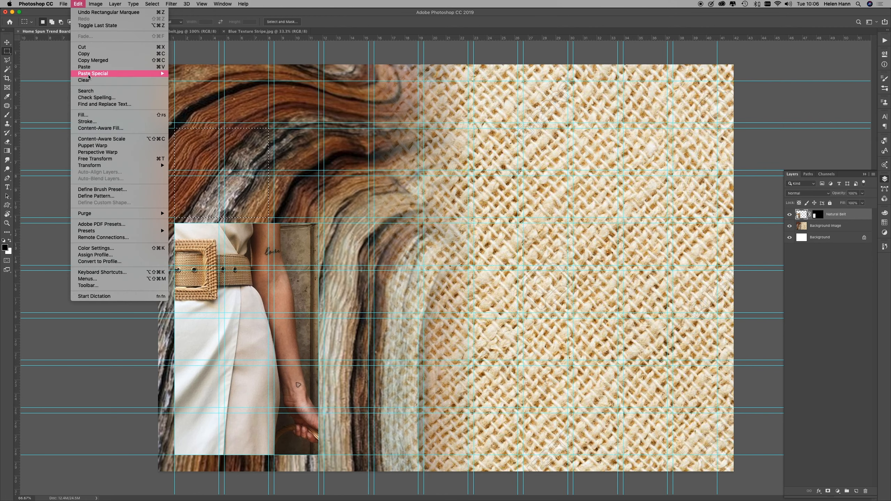
{"action": "mouse_move", "coordinate": [90, 75]}
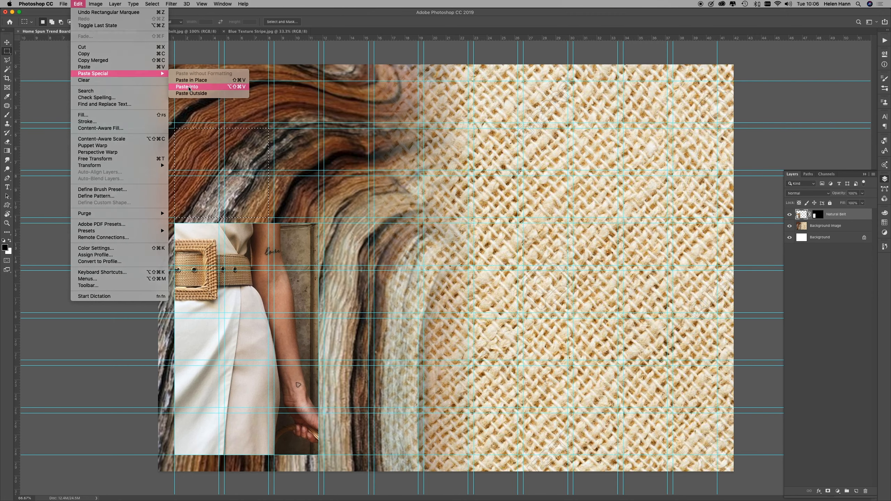
{"action": "left_click", "coordinate": [189, 87]}
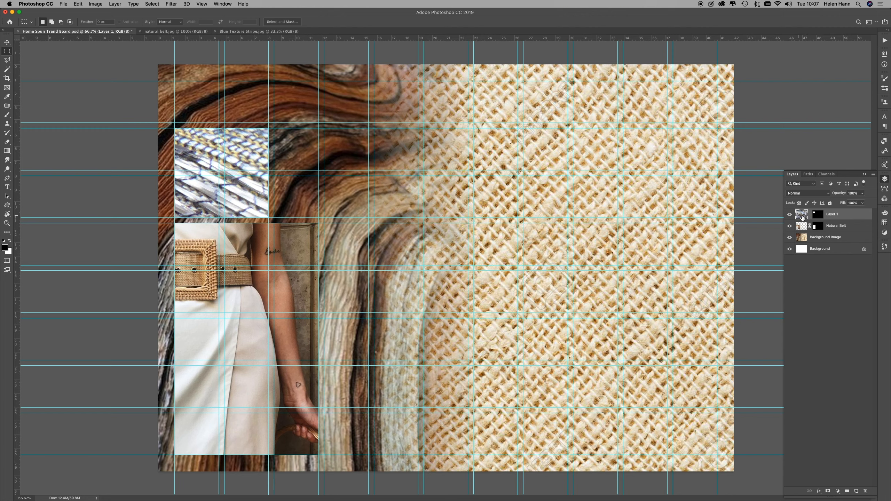
Step: Target the blue texture image rather than its mask, scale it down to about 15.5% and position it over the masked block
{"action": "left_click", "coordinate": [818, 217]}
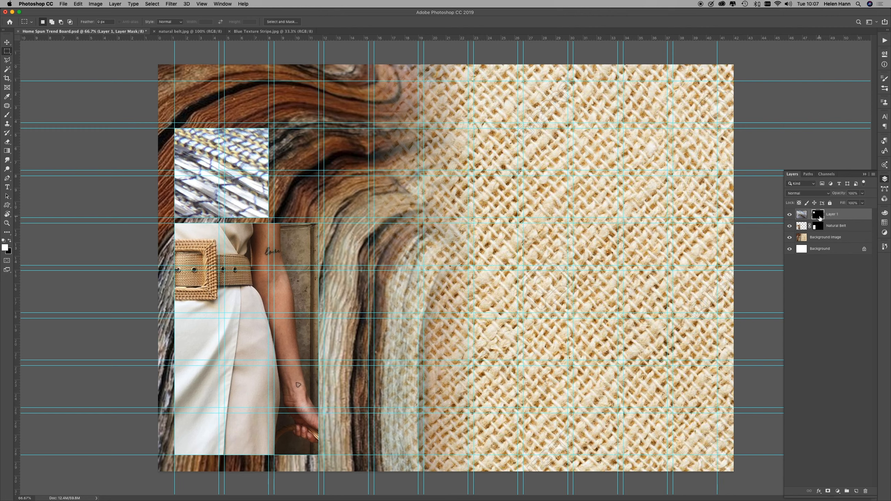
{"action": "left_click", "coordinate": [799, 216]}
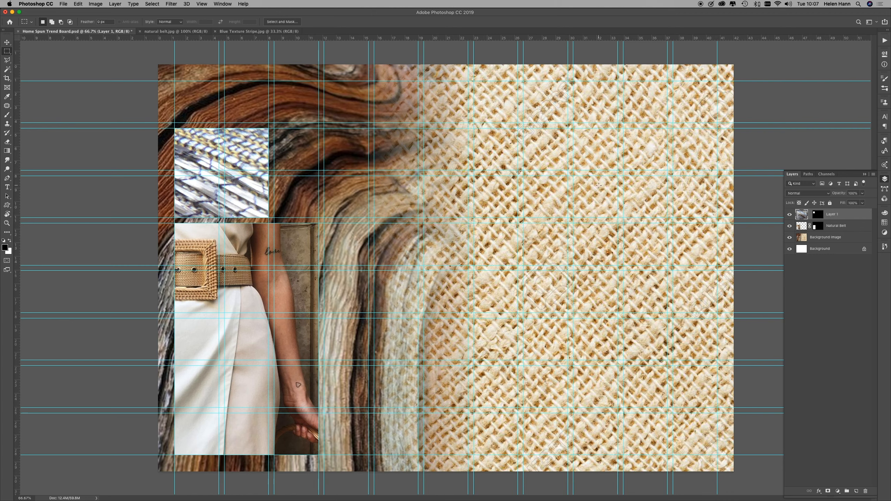
{"action": "key", "text": "super+t"}
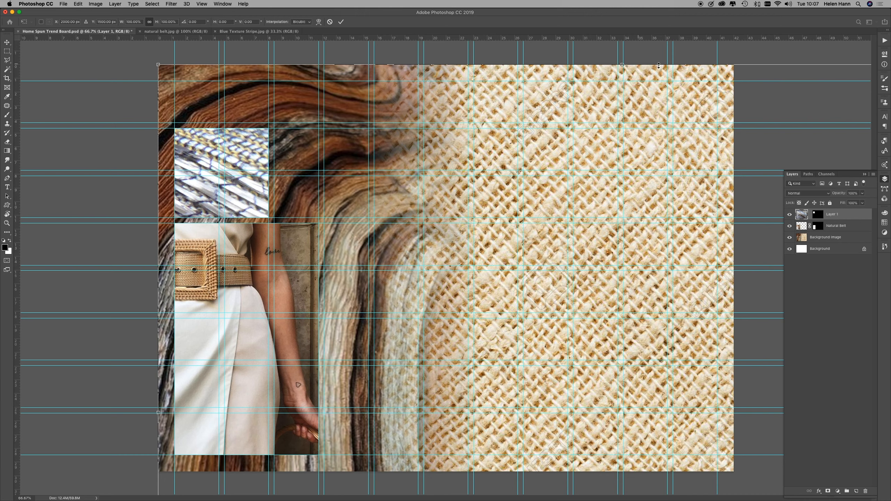
{"action": "left_click_drag", "start_coordinate": [153, 63], "coordinate": [472, 369]}
{"action": "left_click_drag", "start_coordinate": [555, 391], "coordinate": [100, 136]}
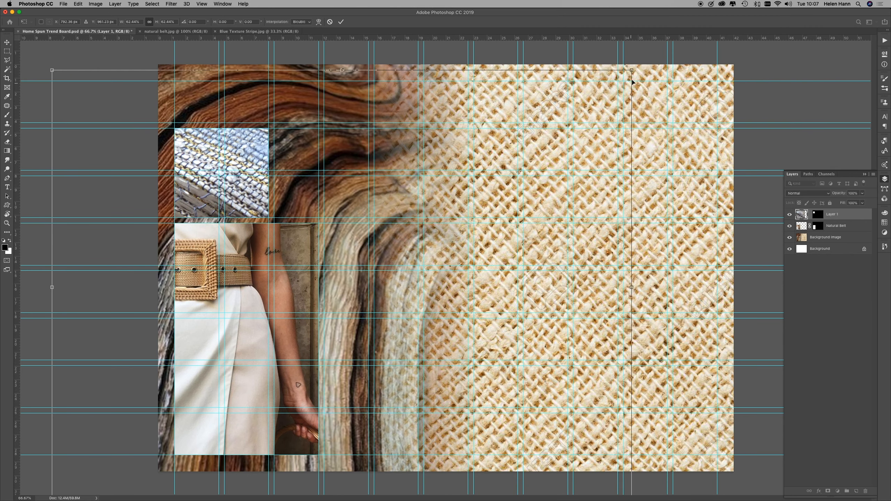
{"action": "left_click_drag", "start_coordinate": [631, 70], "coordinate": [198, 283]}
{"action": "left_click_drag", "start_coordinate": [111, 384], "coordinate": [198, 157]}
{"action": "left_click_drag", "start_coordinate": [344, 266], "coordinate": [286, 222]}
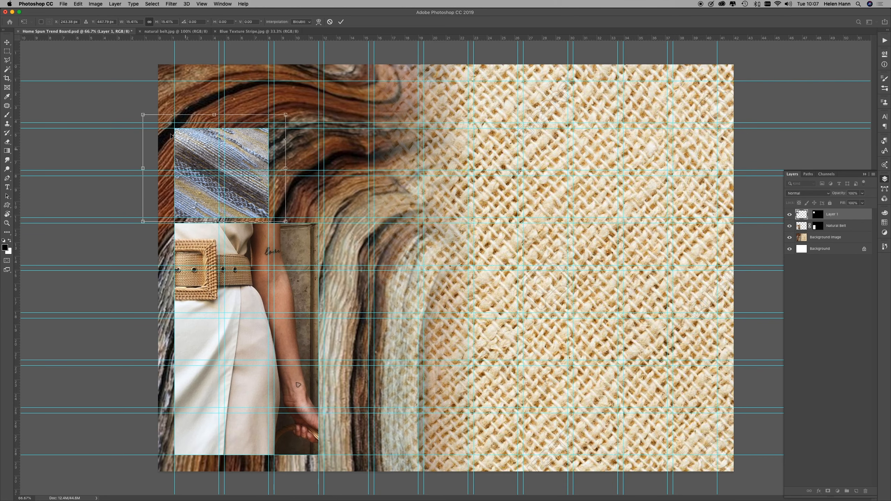
Step: Reduce the blue texture further to about 13.7%, reposition it to fill the masked block, and commit the transform
{"action": "left_click_drag", "start_coordinate": [151, 120], "coordinate": [156, 125]}
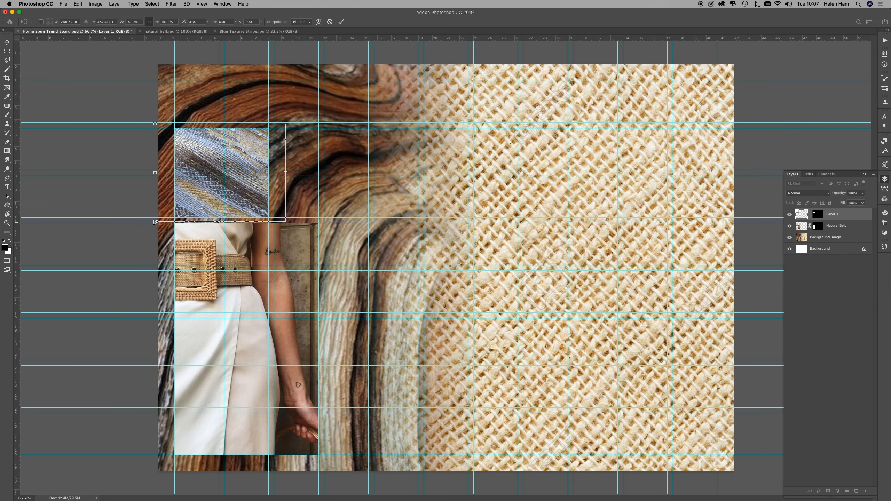
{"action": "left_click_drag", "start_coordinate": [154, 223], "coordinate": [157, 220]}
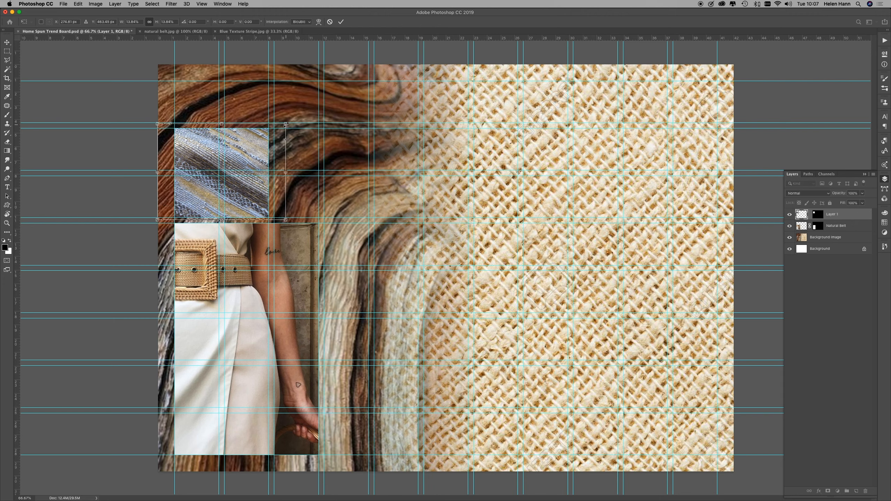
{"action": "left_click_drag", "start_coordinate": [285, 125], "coordinate": [283, 125]}
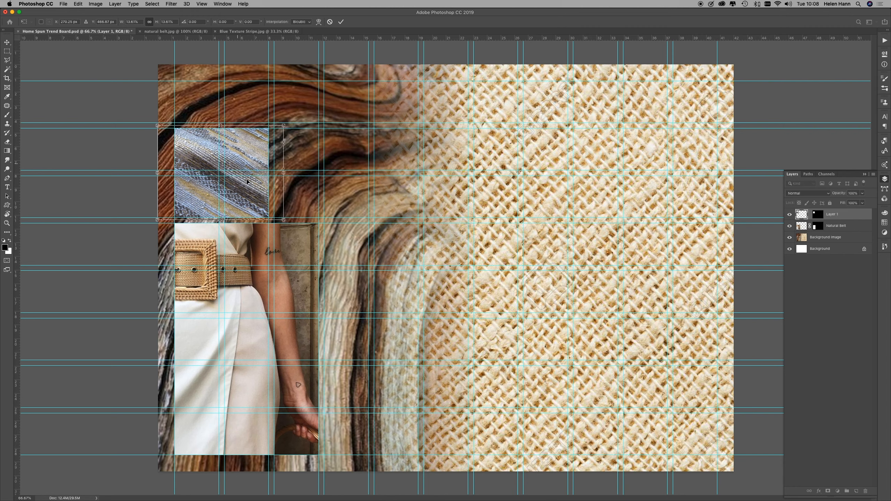
{"action": "mouse_move", "coordinate": [193, 199]}
{"action": "left_mouse_down"}
{"action": "mouse_move", "coordinate": [205, 202]}
{"action": "mouse_move", "coordinate": [182, 200]}
{"action": "mouse_move", "coordinate": [196, 201]}
{"action": "left_mouse_up"}
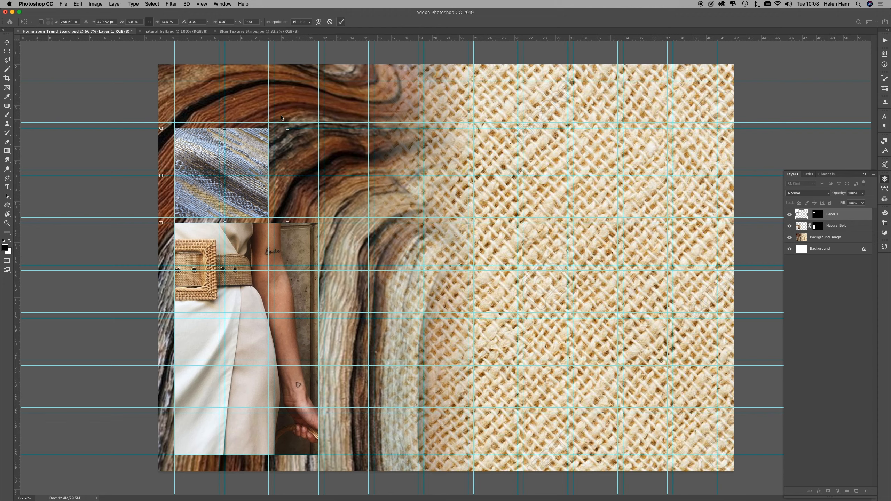
{"action": "left_click", "coordinate": [341, 22]}
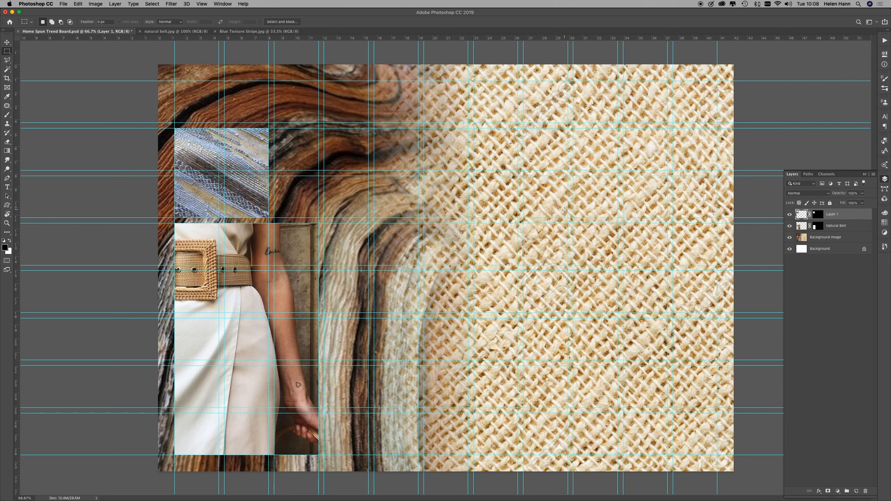
Step: Try moving the blue texture layer, and select the adjacent guide-snapped block, two columns by two rows, between the texture and the hemp side
{"action": "left_click", "coordinate": [7, 42]}
{"action": "left_click_drag", "start_coordinate": [249, 151], "coordinate": [281, 142]}
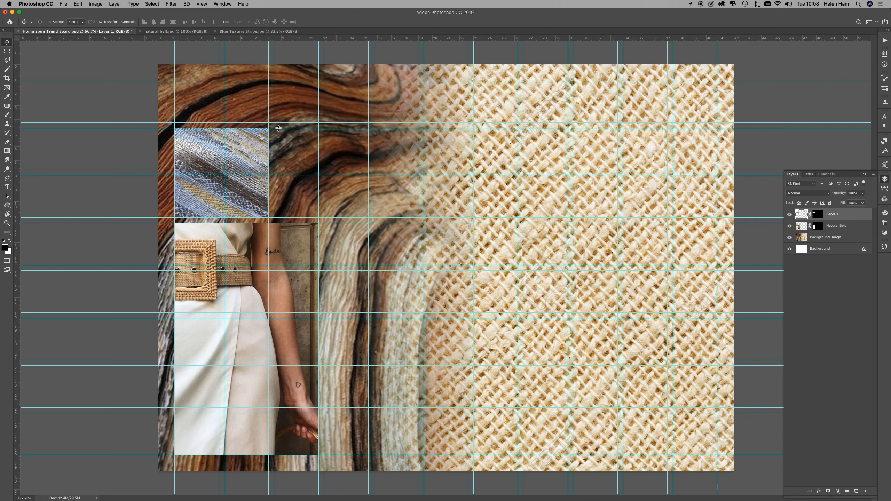
{"action": "left_click", "coordinate": [7, 52]}
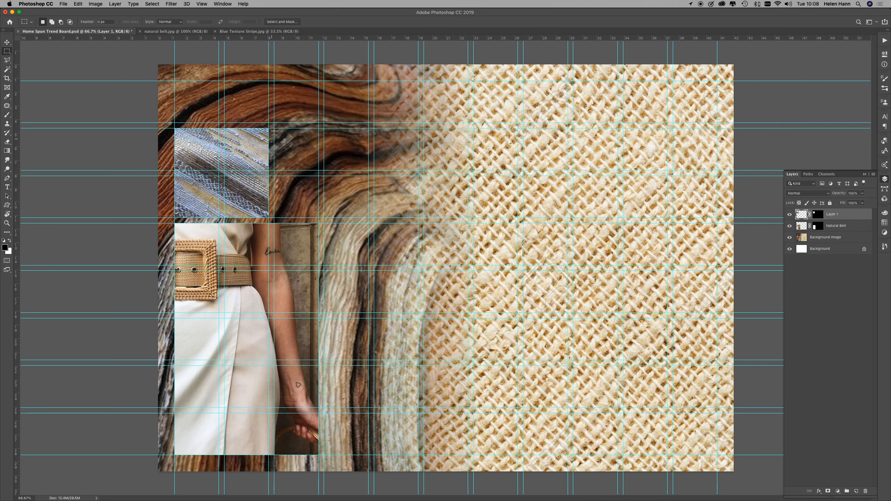
{"action": "left_click_drag", "start_coordinate": [274, 128], "coordinate": [368, 217]}
Step: Preview images in the Trend Board Techniques folder and open the JPG of knotted yarn with gold rings and translucent discs
{"action": "left_click", "coordinate": [63, 3]}
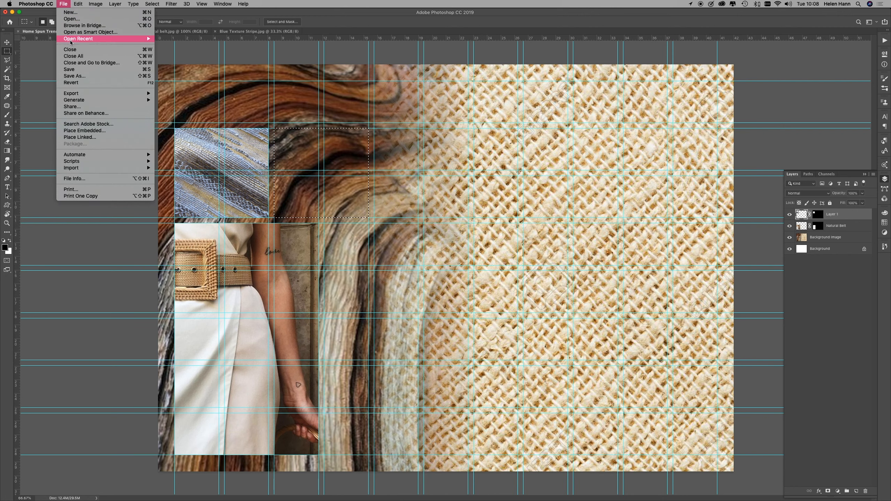
{"action": "left_click", "coordinate": [72, 19]}
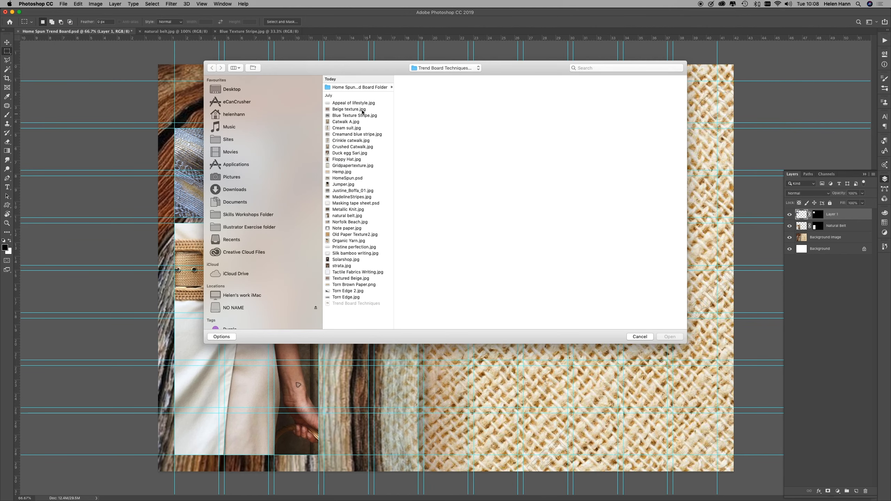
{"action": "left_click", "coordinate": [346, 141]}
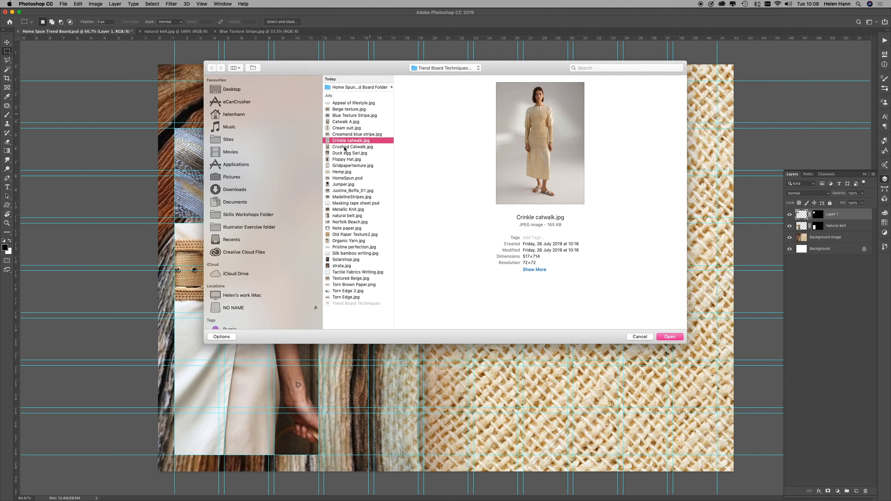
{"action": "left_click", "coordinate": [345, 147]}
{"action": "left_click", "coordinate": [351, 154]}
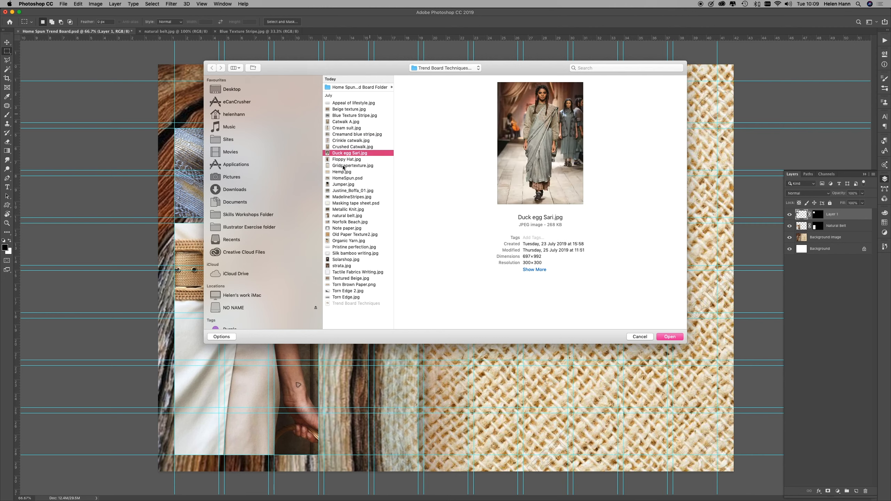
{"action": "left_click", "coordinate": [344, 165]}
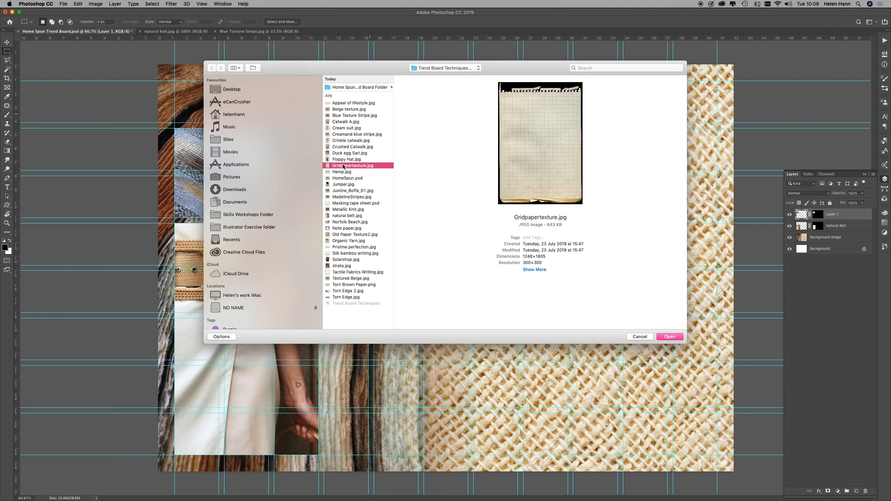
{"action": "left_click", "coordinate": [344, 191]}
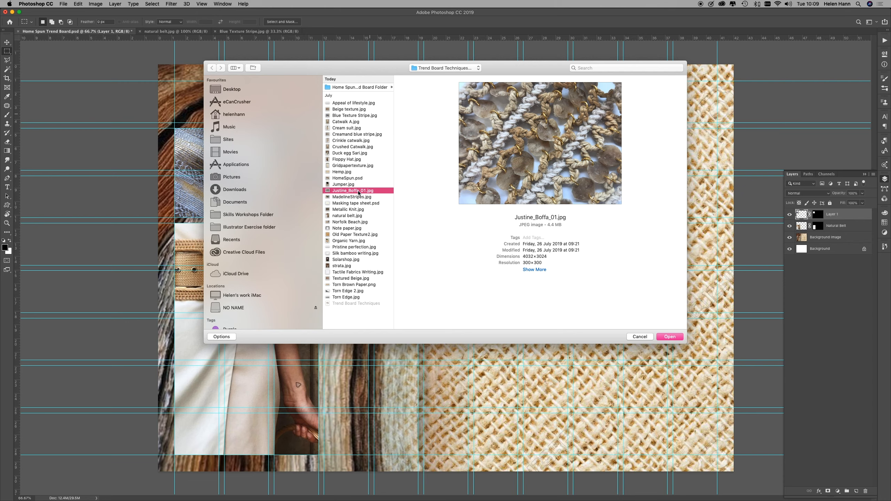
{"action": "left_click", "coordinate": [677, 337]}
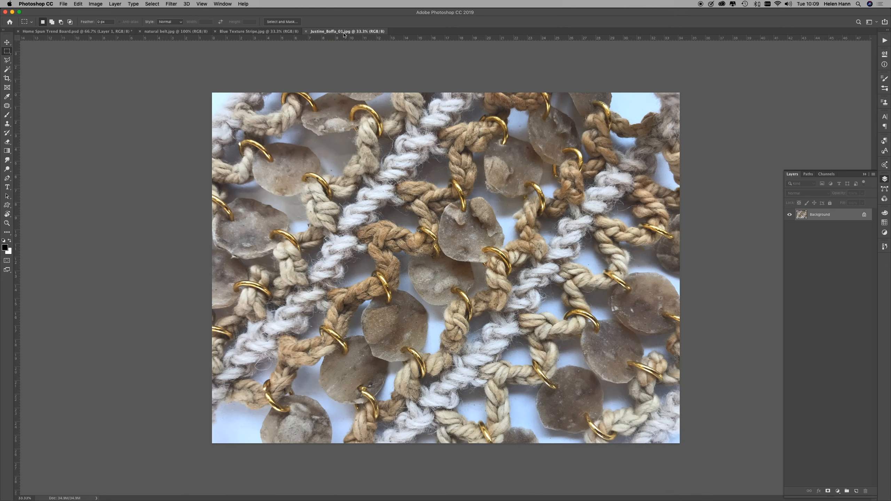
Step: Copy the entire knotted yarn image and use Paste Into to place it in the selected block of Home Spun Trend Board.psd
{"action": "key", "text": "super+a"}
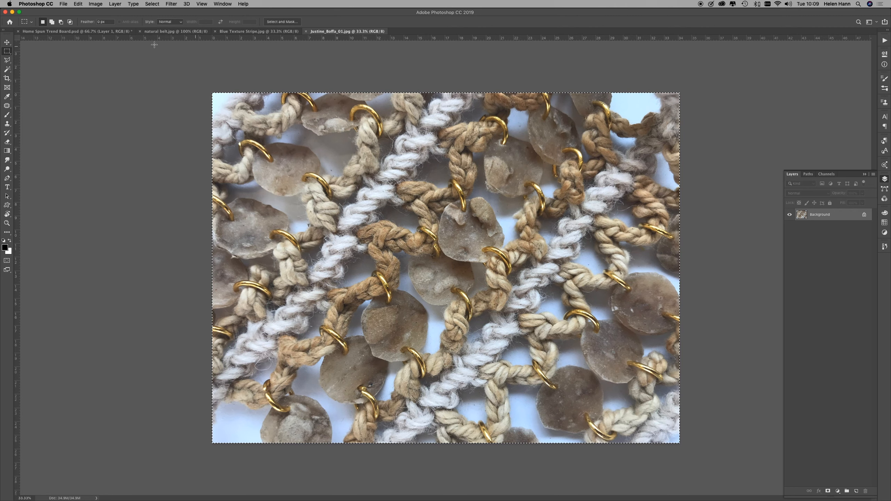
{"action": "left_click", "coordinate": [88, 31]}
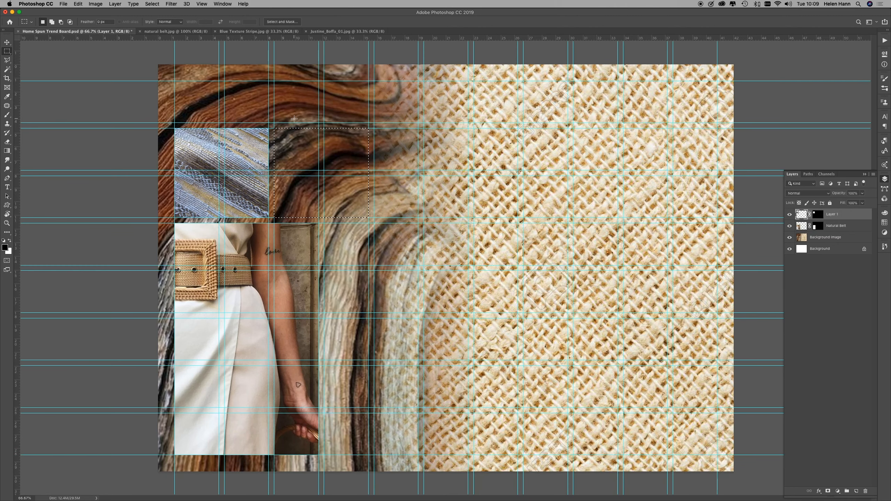
{"action": "left_click", "coordinate": [78, 4]}
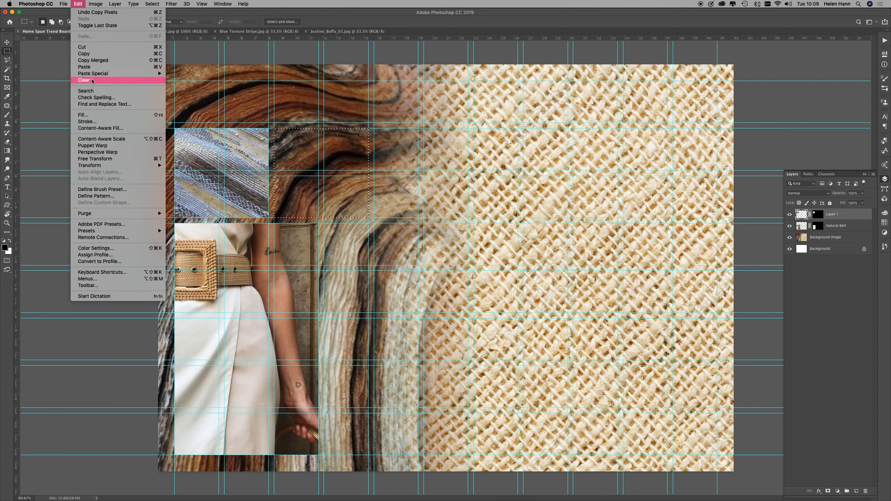
{"action": "mouse_move", "coordinate": [94, 75]}
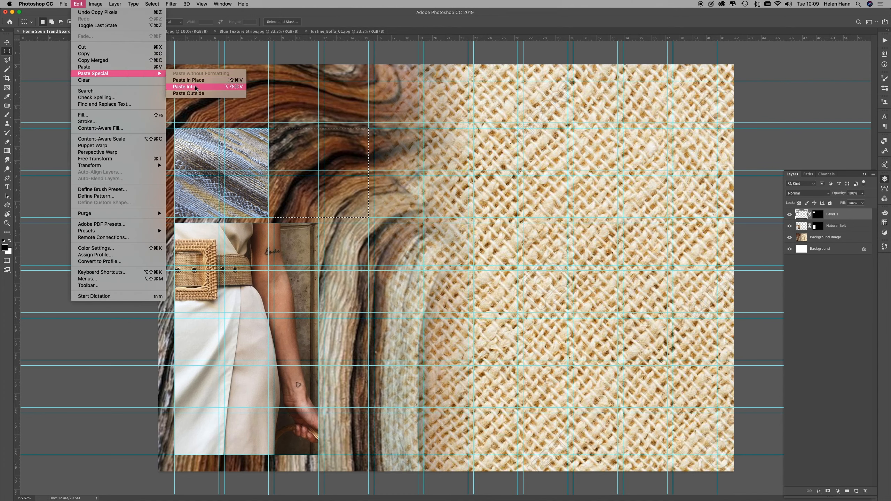
{"action": "left_click", "coordinate": [231, 86]}
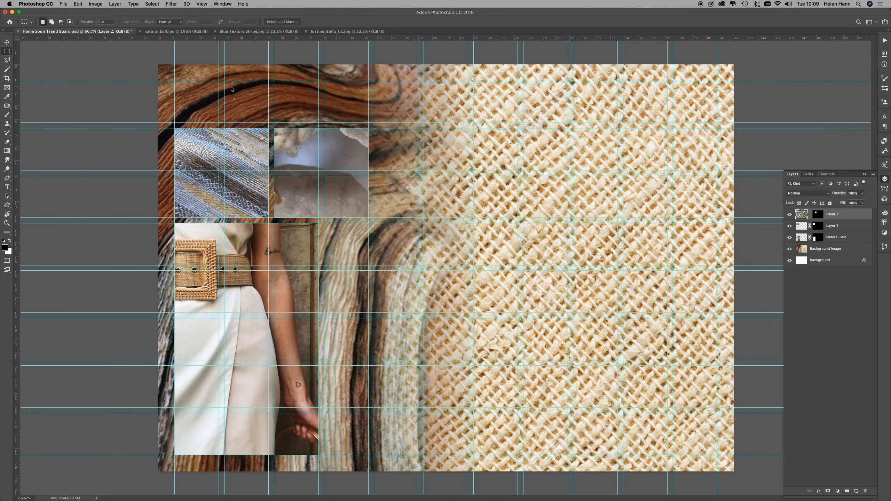
Step: Scale the knotted yarn image down to about 14.4%, position it to fill its masked block, and commit the transform
{"action": "key", "text": "super+t"}
{"action": "left_click_drag", "start_coordinate": [158, 65], "coordinate": [645, 399]}
{"action": "left_click_drag", "start_coordinate": [688, 441], "coordinate": [191, 127]}
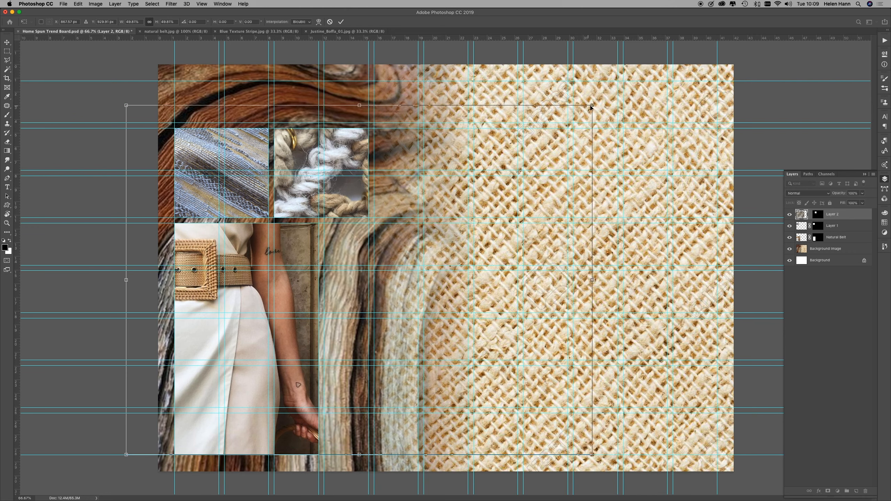
{"action": "left_click_drag", "start_coordinate": [592, 105], "coordinate": [346, 133]}
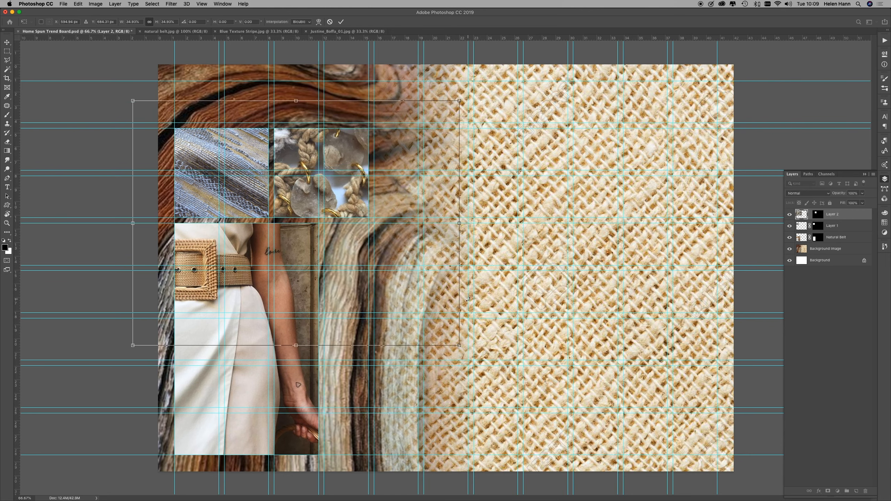
{"action": "left_click_drag", "start_coordinate": [459, 345], "coordinate": [386, 260]}
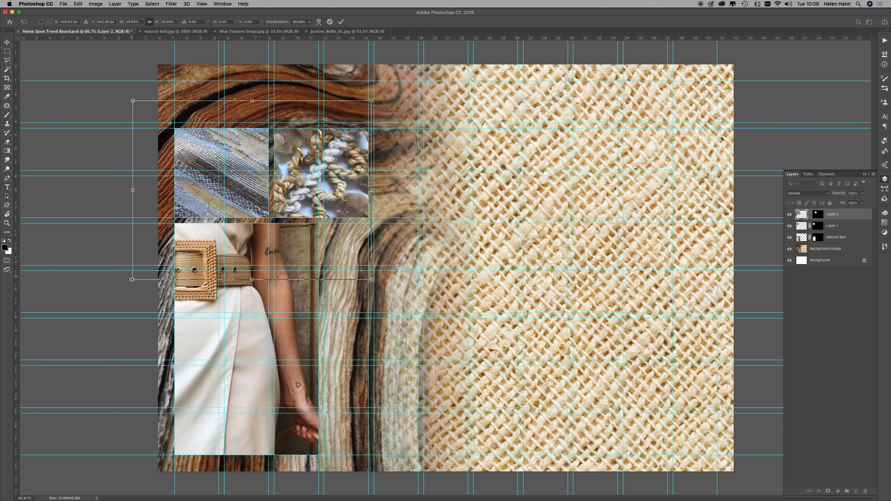
{"action": "left_click_drag", "start_coordinate": [132, 279], "coordinate": [208, 224]}
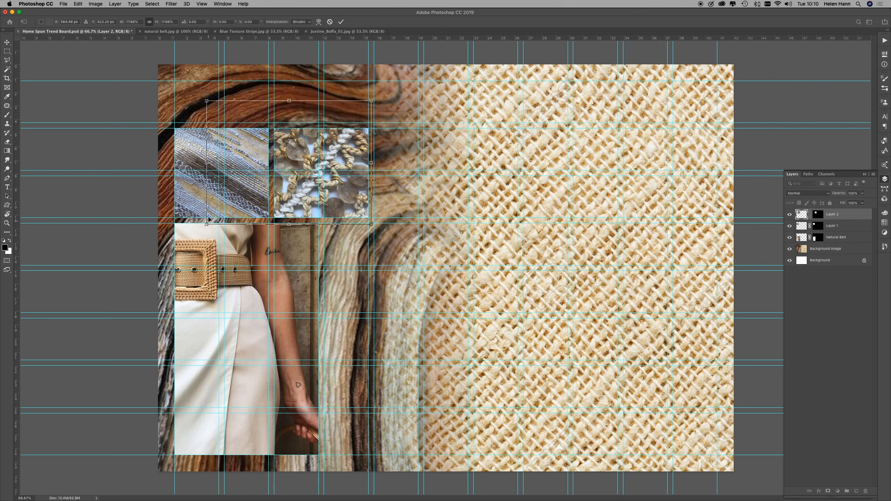
{"action": "left_click_drag", "start_coordinate": [208, 102], "coordinate": [239, 122]}
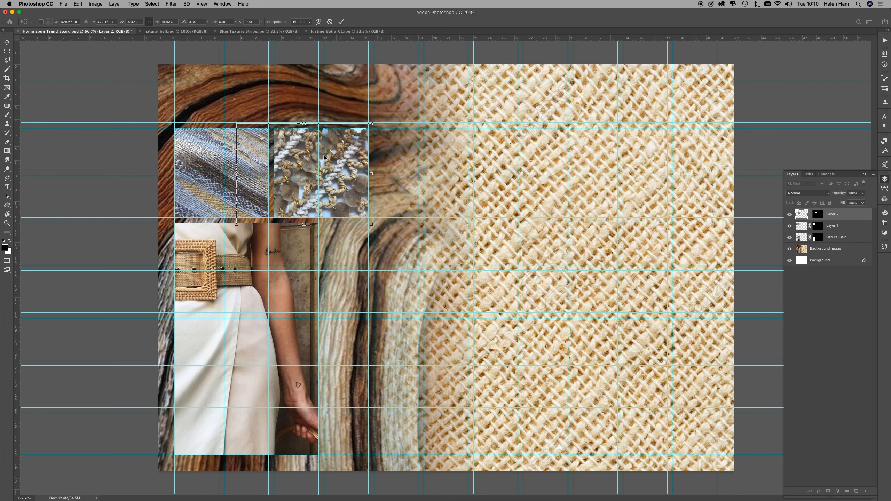
{"action": "key", "text": "Return"}
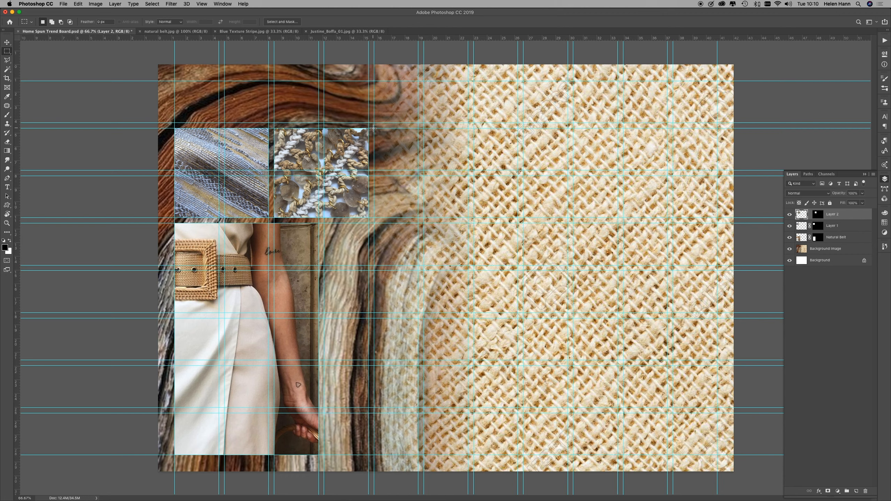
Step: Select the adjacent two-by-two guide block beyond the knotted yarn, preview texture files, and open Metallic Knit.jpg
{"action": "left_click_drag", "start_coordinate": [374, 128], "coordinate": [468, 219]}
{"action": "left_click", "coordinate": [64, 3]}
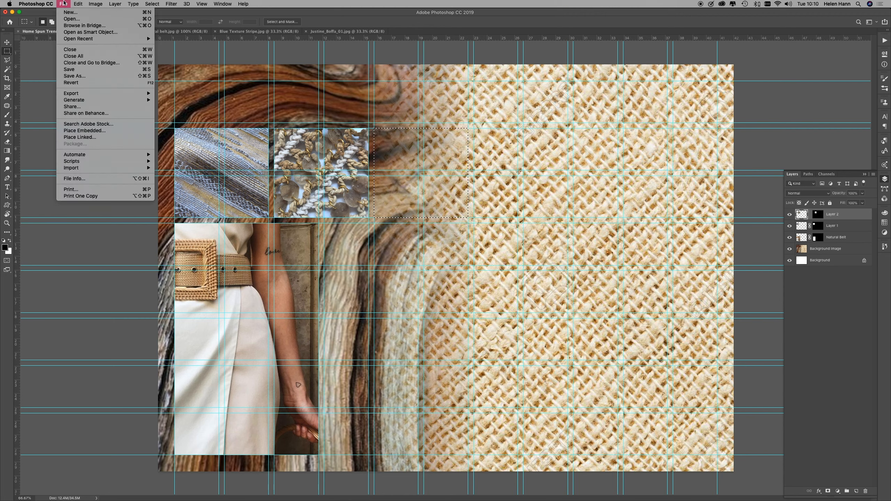
{"action": "left_click", "coordinate": [72, 19]}
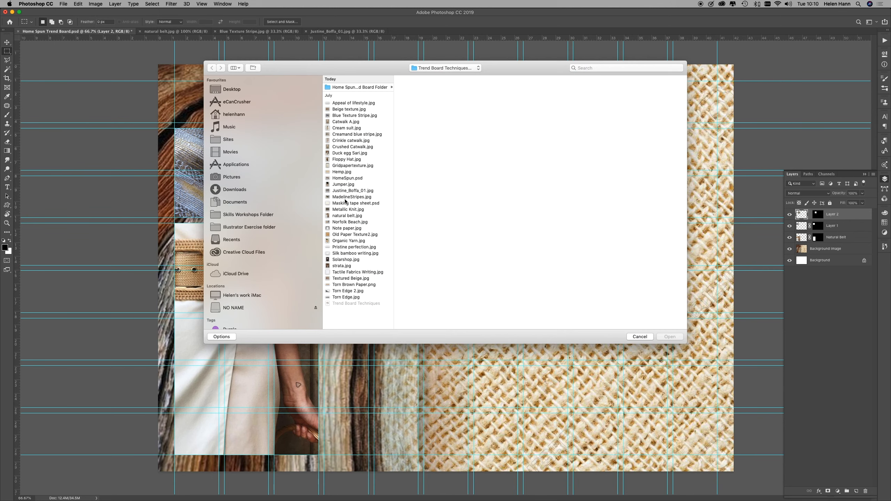
{"action": "left_click", "coordinate": [346, 198]}
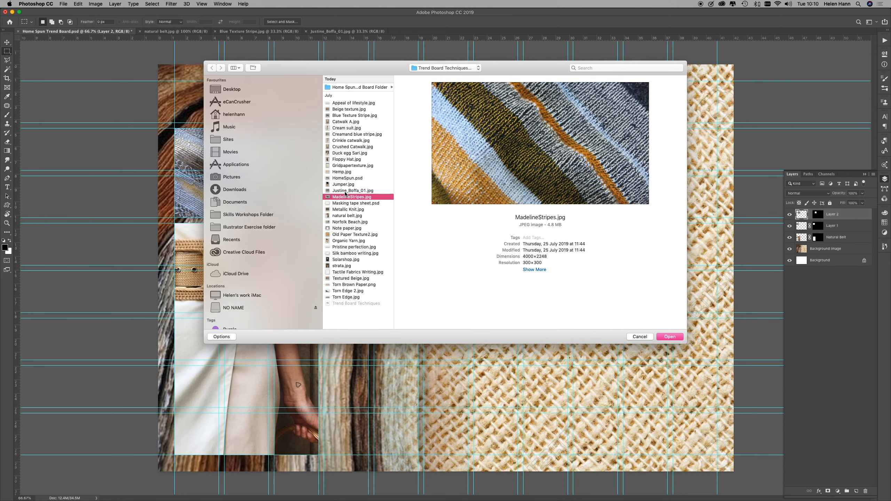
{"action": "left_click", "coordinate": [346, 191]}
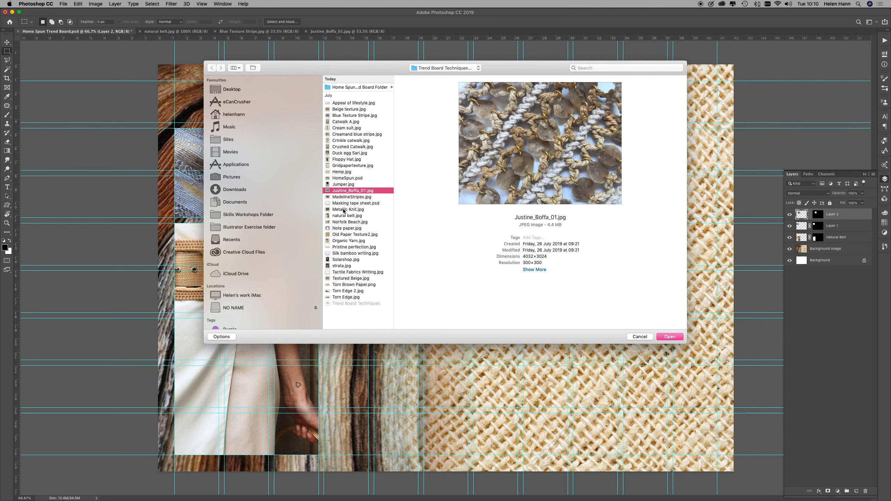
{"action": "left_click", "coordinate": [344, 209]}
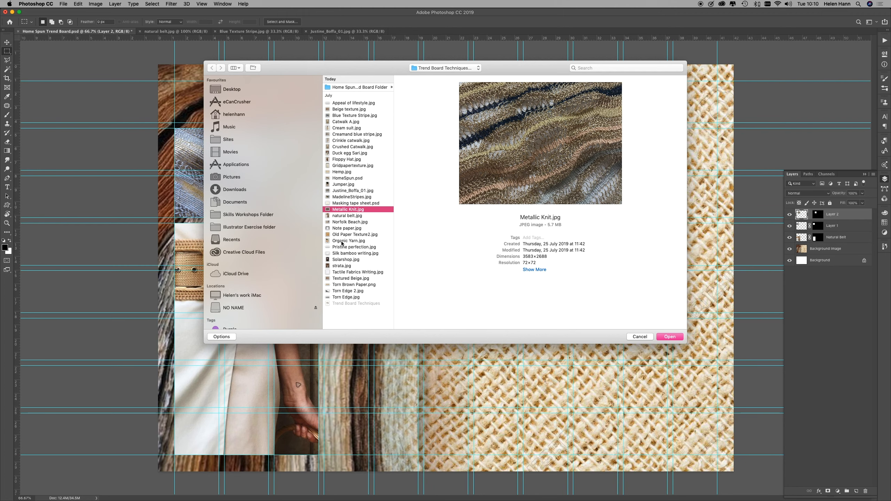
{"action": "left_click", "coordinate": [343, 242]}
{"action": "left_click", "coordinate": [344, 209]}
{"action": "left_click", "coordinate": [670, 337]}
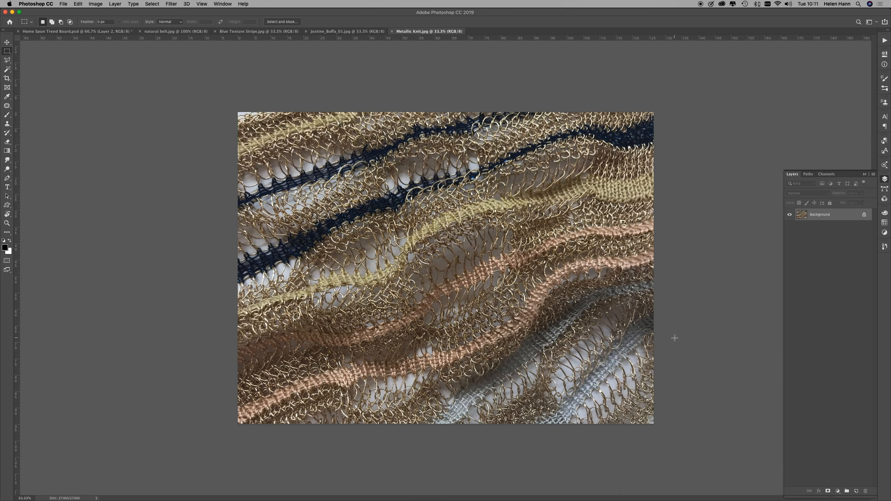
Step: Copy the entire metallic knit image and paste it into the selected block on the Home Spun trend board
{"action": "key", "text": "super+a"}
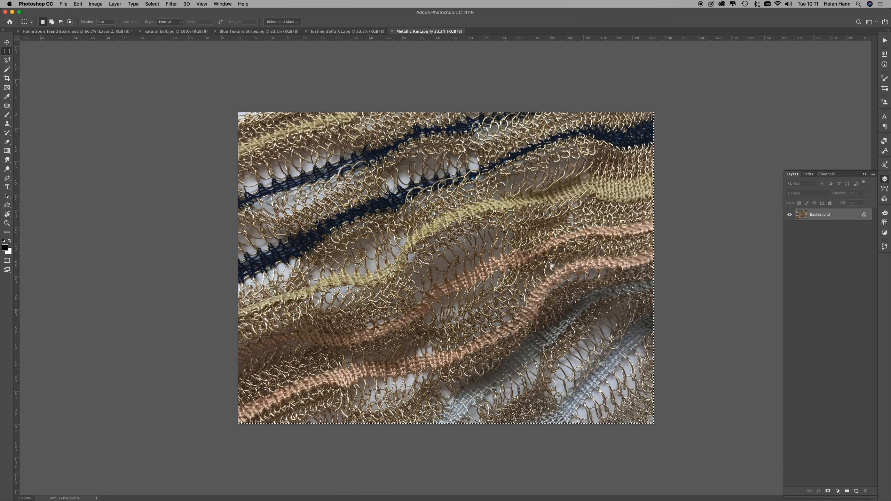
{"action": "left_click", "coordinate": [105, 31]}
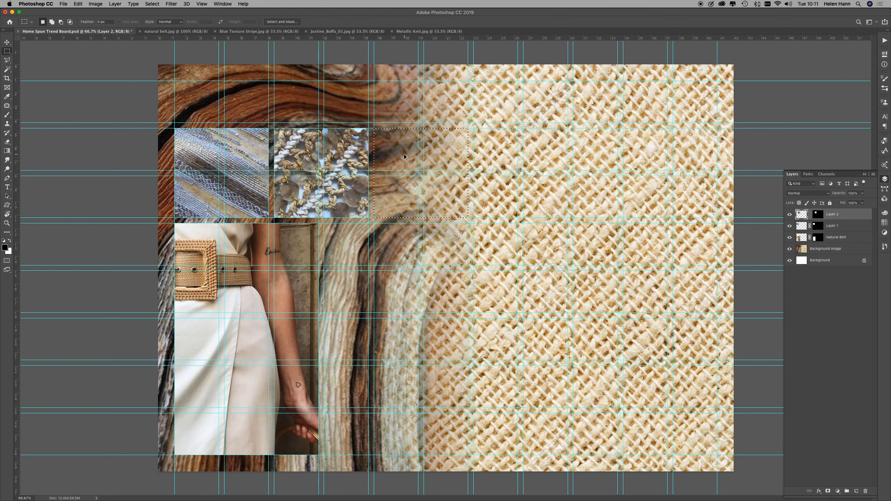
{"action": "key", "text": "super+alt+shift+v"}
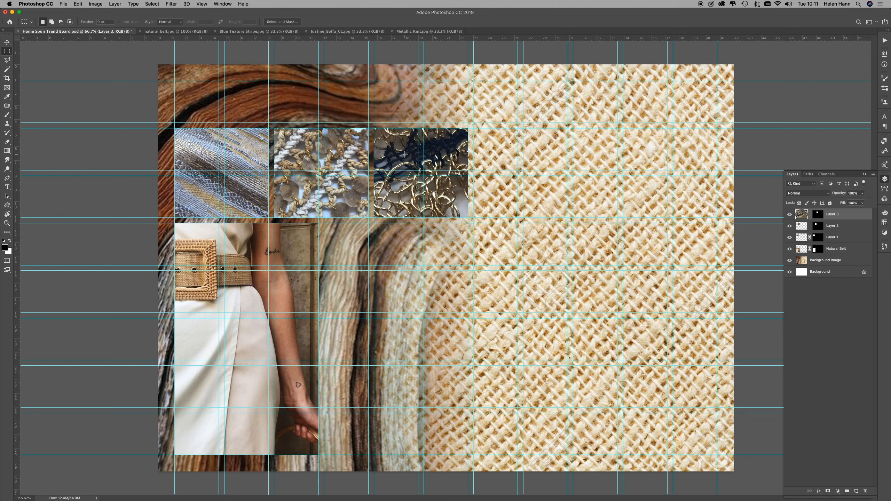
Step: Reposition the metallic knit at 100% scale so its navy stripe crosses the masked block diagonally, and commit the transform
{"action": "key", "text": "super+t"}
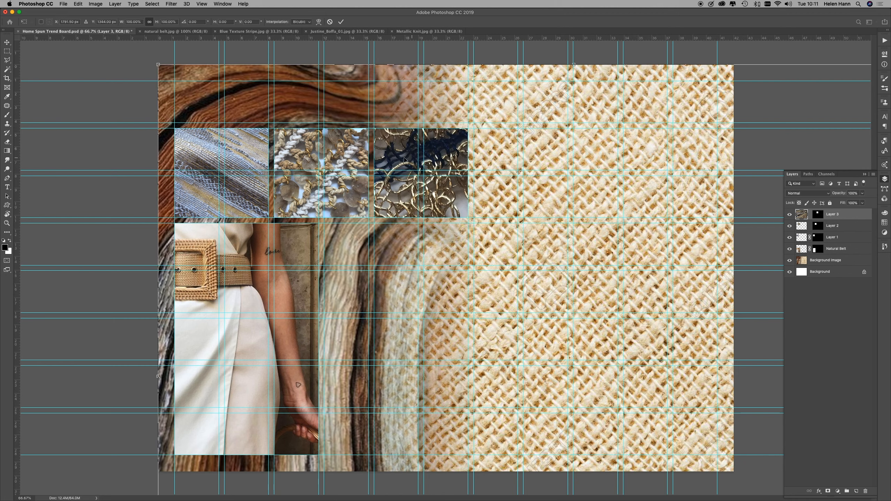
{"action": "left_click_drag", "start_coordinate": [397, 158], "coordinate": [463, 152]}
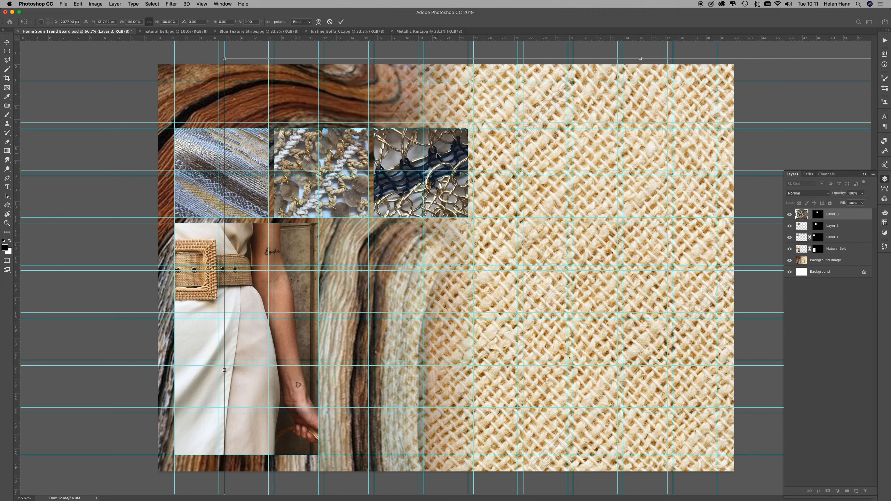
{"action": "key", "text": "Return"}
{"action": "key", "text": "m"}
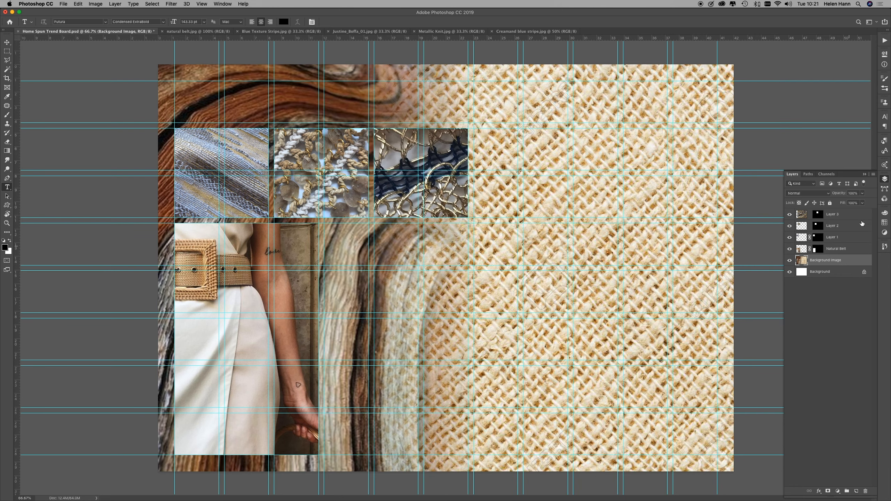
Step: Reduce the Background Image layer's opacity to about 54%
{"action": "left_click", "coordinate": [862, 194]}
{"action": "left_click_drag", "start_coordinate": [845, 204], "coordinate": [848, 204]}
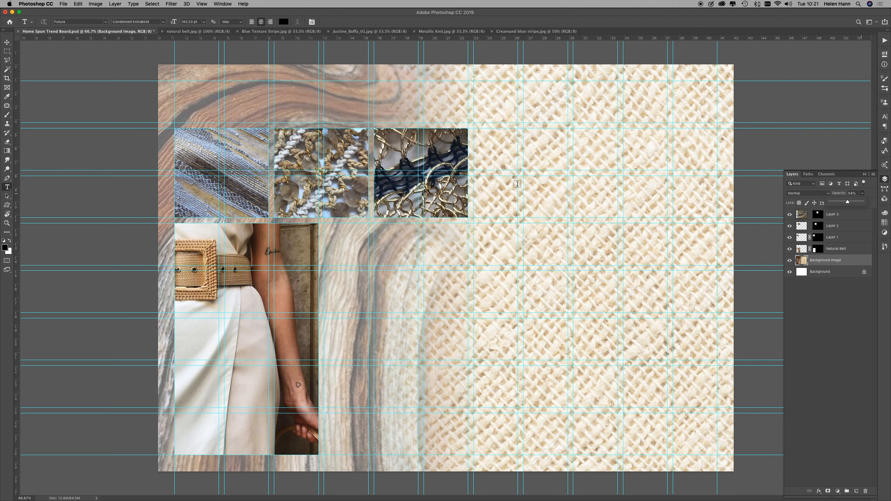
Step: Select the two-by-two guide block beside the metallic knit with the Rectangular Marquee, and save the trend board
{"action": "left_click", "coordinate": [7, 51]}
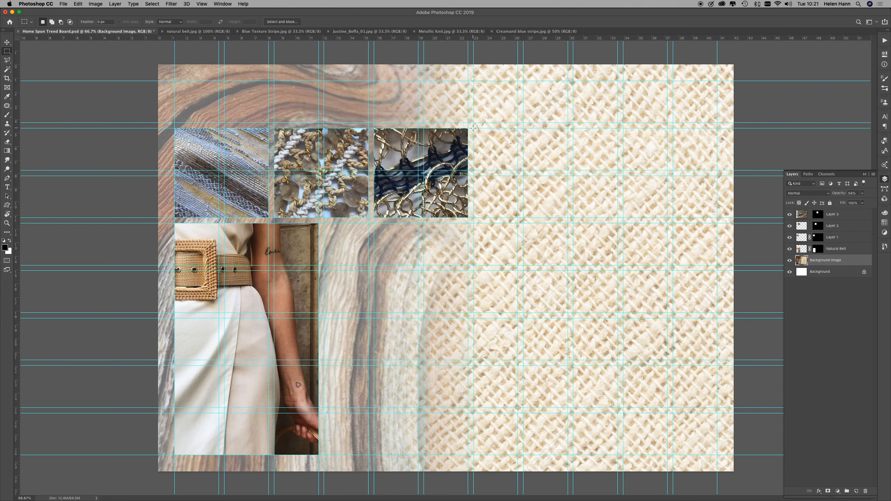
{"action": "left_click_drag", "start_coordinate": [473, 128], "coordinate": [568, 218]}
{"action": "left_click", "coordinate": [63, 3]}
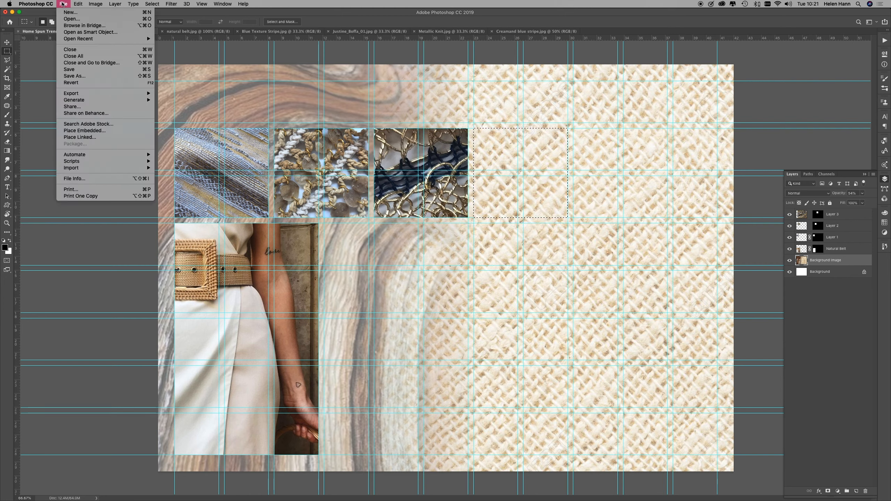
{"action": "left_click", "coordinate": [73, 71]}
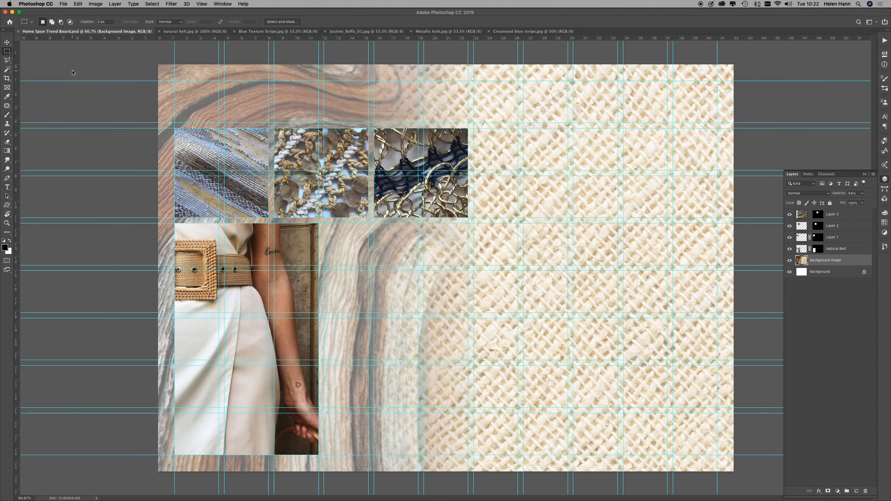
Step: Open Creamand blue stripe.jpg from the Trend Board Techniques folder
{"action": "left_click", "coordinate": [64, 3]}
{"action": "left_click", "coordinate": [71, 18]}
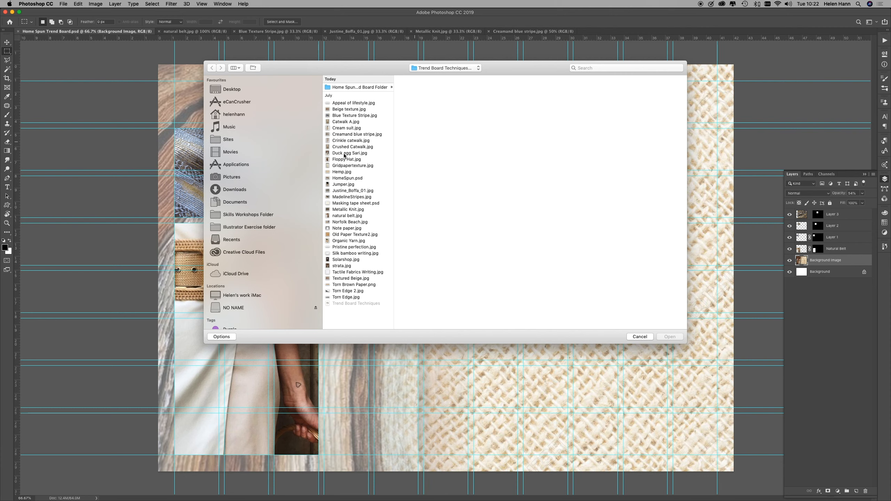
{"action": "left_click", "coordinate": [345, 135]}
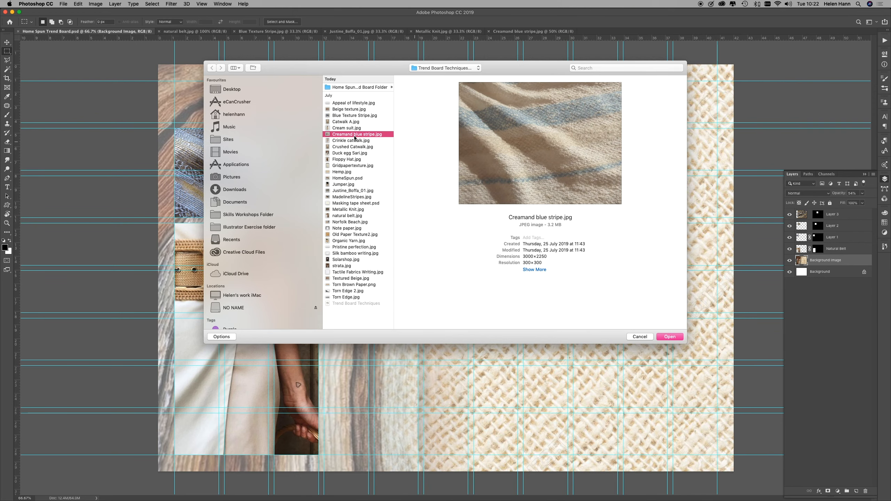
{"action": "left_click", "coordinate": [670, 337]}
Step: Copy the entire cream and blue stripe image and paste it into the selected block on the trend board
{"action": "key", "text": "super+a"}
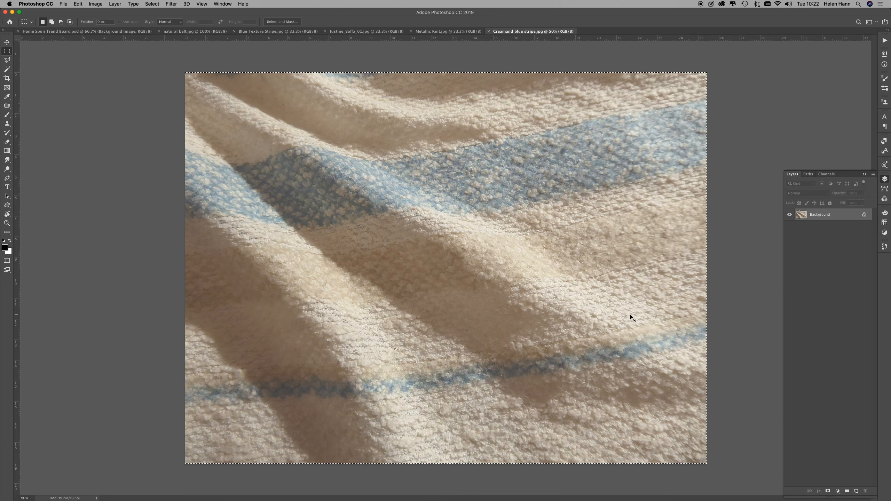
{"action": "left_click", "coordinate": [120, 31]}
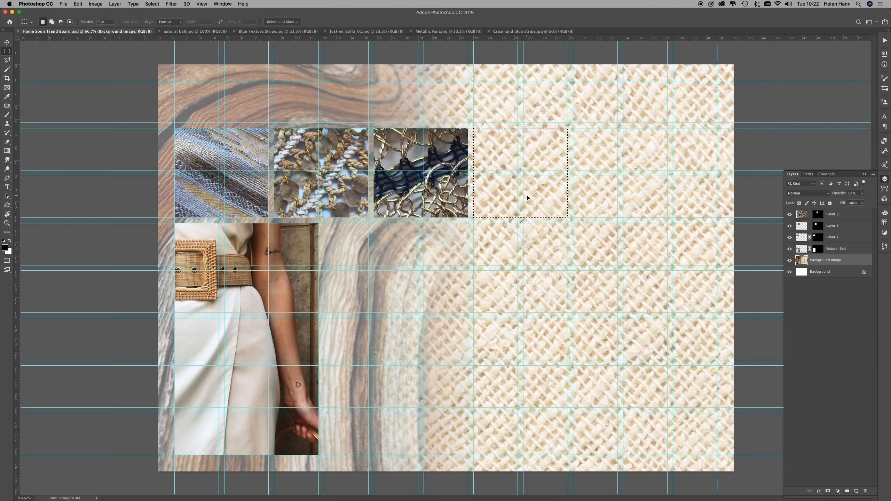
{"action": "key", "text": "super+alt+shift+v"}
Step: Scale the cream and blue stripe fabric down to about 17.8%, position it to fill its masked block, and commit the transform
{"action": "key", "text": "super+t"}
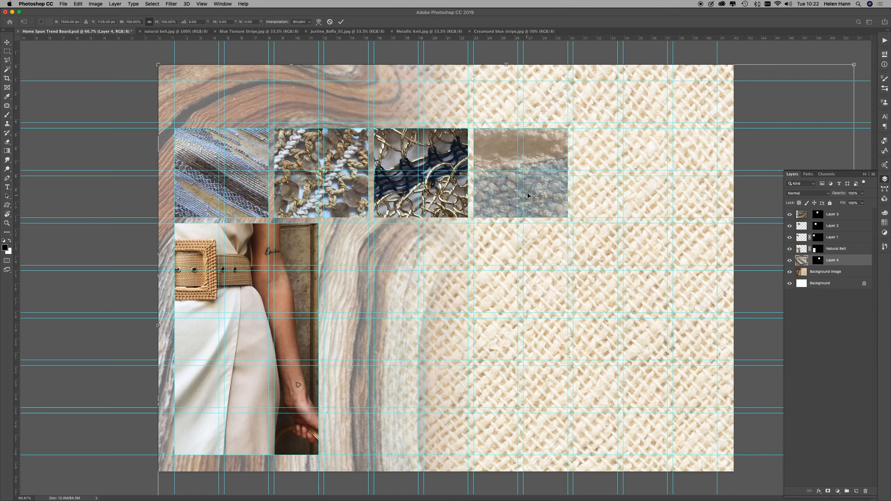
{"action": "left_click_drag", "start_coordinate": [158, 64], "coordinate": [632, 393]}
{"action": "left_click_drag", "start_coordinate": [699, 455], "coordinate": [513, 121]}
{"action": "left_click_drag", "start_coordinate": [641, 94], "coordinate": [597, 127]}
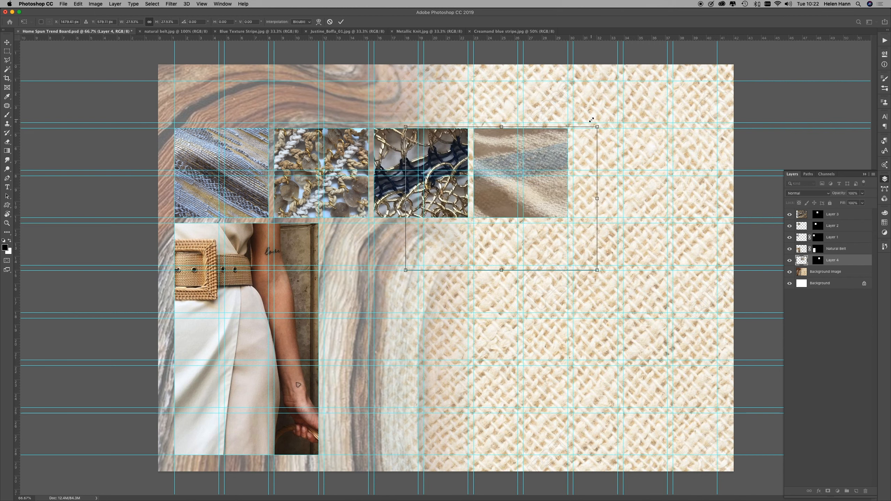
{"action": "left_click_drag", "start_coordinate": [405, 269], "coordinate": [471, 221]}
{"action": "left_click_drag", "start_coordinate": [597, 221], "coordinate": [593, 220]}
{"action": "left_click_drag", "start_coordinate": [540, 196], "coordinate": [532, 199]}
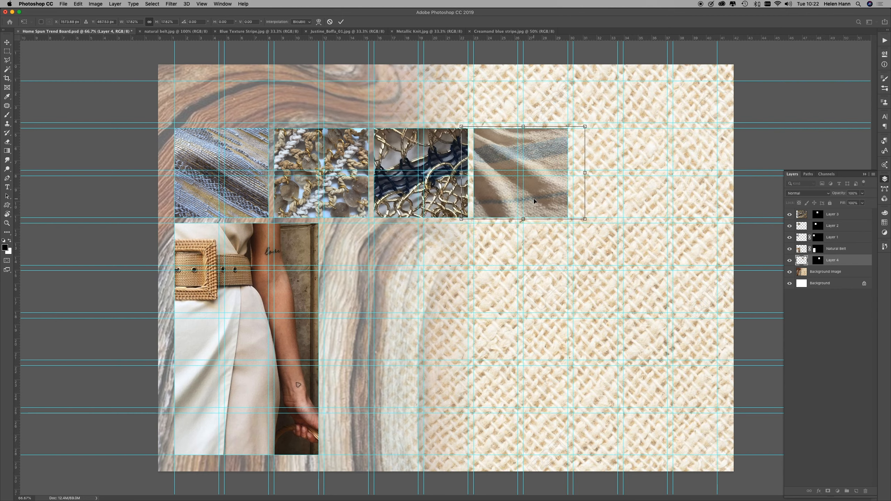
{"action": "key", "text": "Return"}
{"action": "key", "text": "m"}
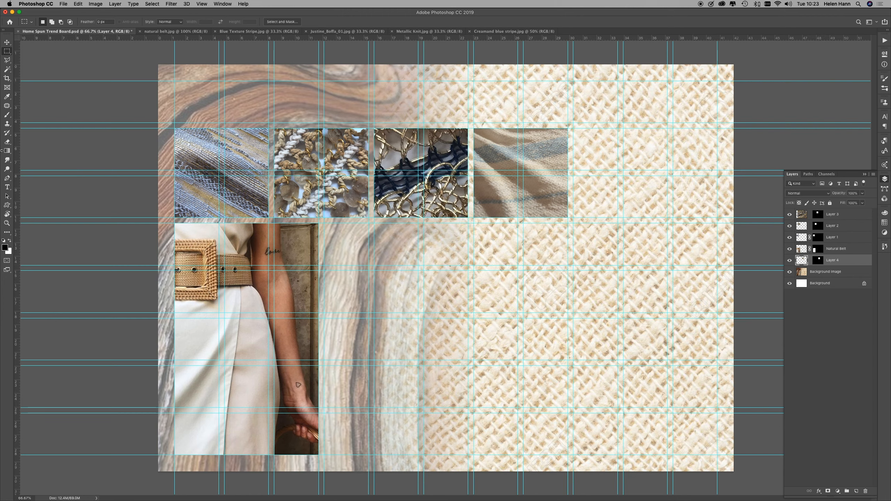
Step: Add a text box across the top of the trend board reading "Home Spun S/S2021"
{"action": "left_click", "coordinate": [7, 187]}
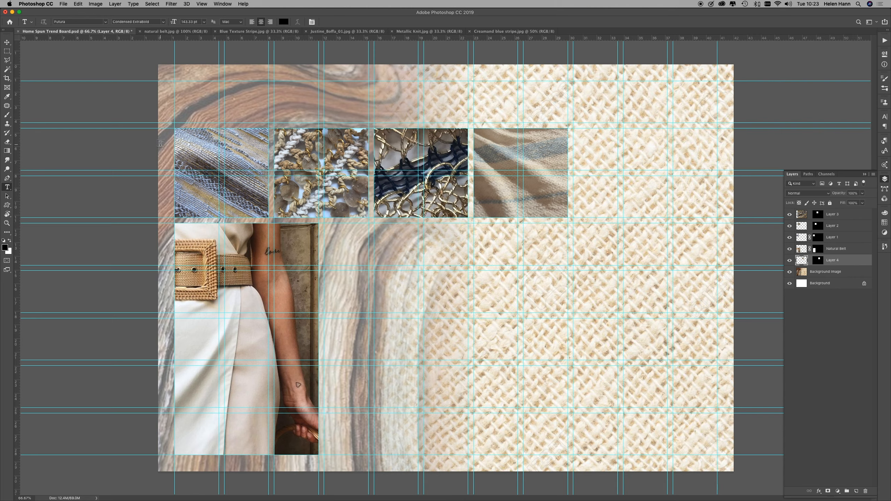
{"action": "left_click_drag", "start_coordinate": [175, 79], "coordinate": [567, 216]}
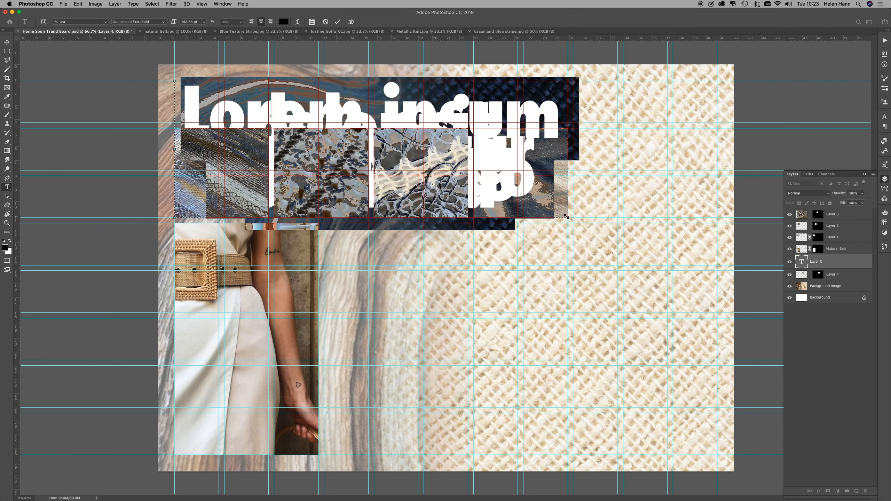
{"action": "type", "text": "Home"}
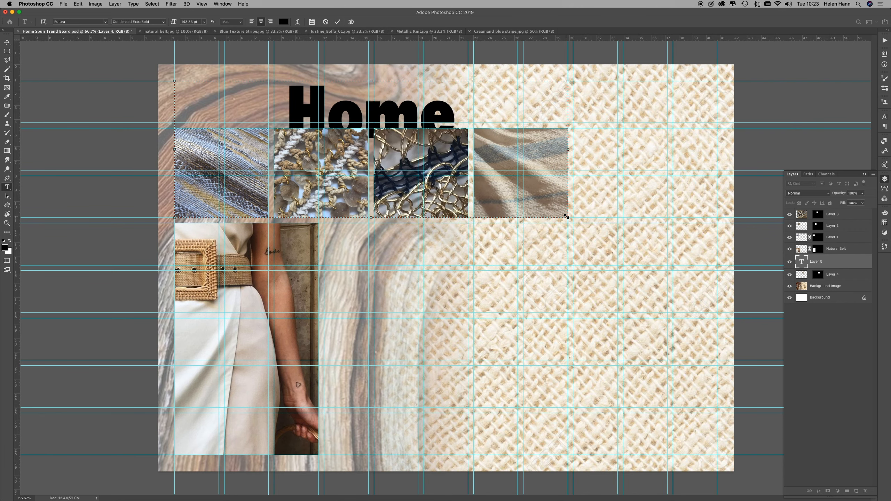
{"action": "type", "text": " Spun"}
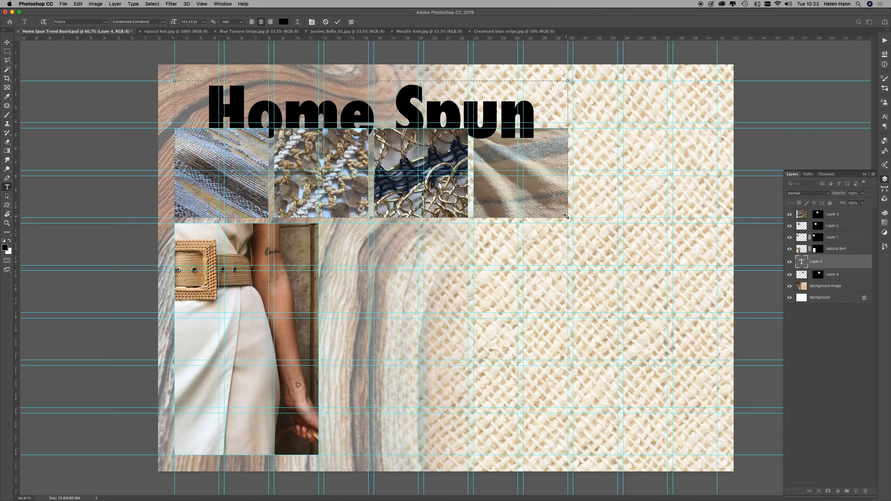
{"action": "type", "text": " S/S"}
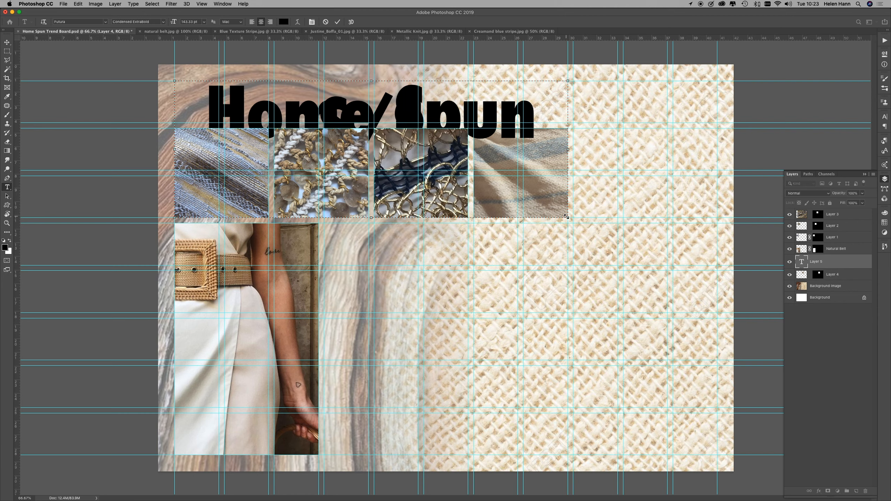
{"action": "type", "text": "2021"}
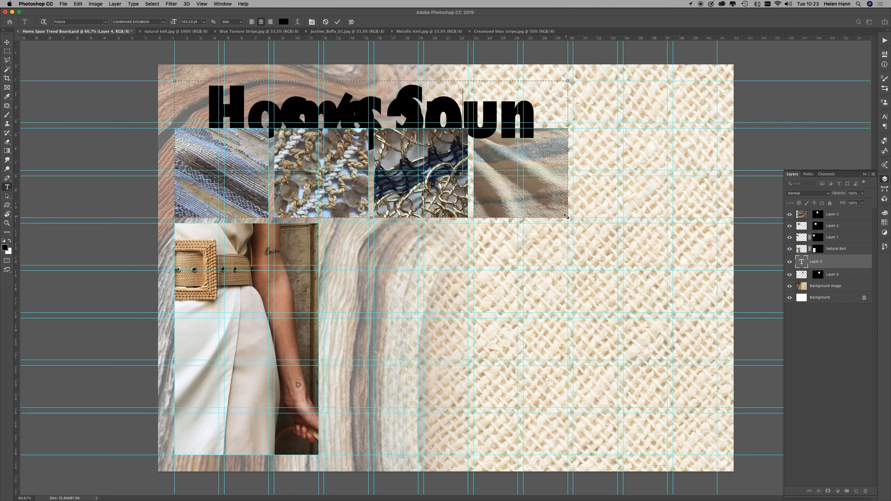
Step: Reduce the whole title's font size to 89.33 pt so it fits on one line above the fabric row
{"action": "key", "text": "super+a"}
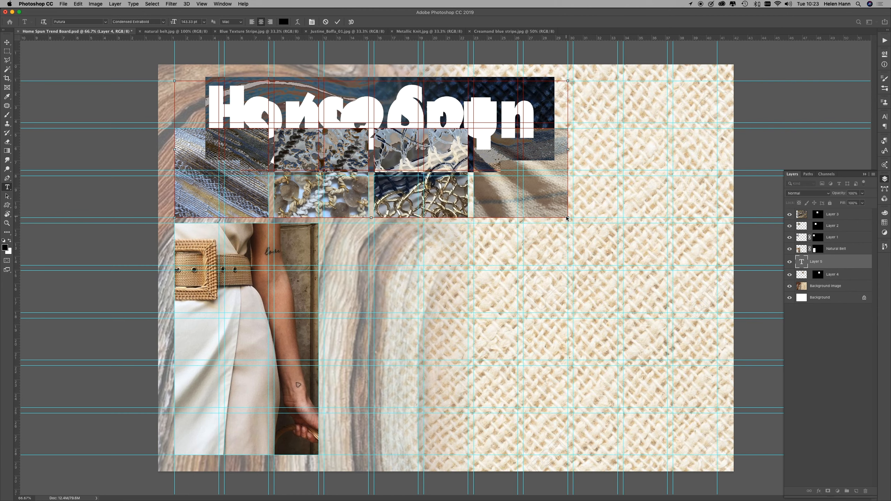
{"action": "key", "text": "super+shift+comma"}
{"action": "key", "text": "super+shift+comma"}
{"action": "key", "text": "super+shift+comma"}
{"action": "key", "text": "super+shift+comma"}
{"action": "key", "text": "super+shift+comma"}
{"action": "key", "text": "super+shift+comma"}
{"action": "key", "text": "super+shift+comma"}
{"action": "key", "text": "super+shift+comma"}
{"action": "key", "text": "super+shift+comma"}
{"action": "key", "text": "super+shift+comma"}
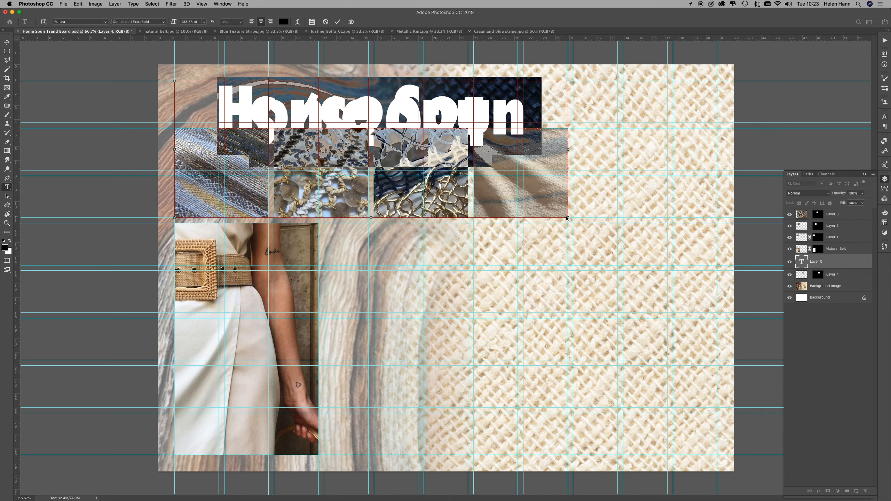
{"action": "key", "text": "super+shift+comma"}
{"action": "key", "text": "super+shift+comma"}
{"action": "key", "text": "super+shift+comma"}
{"action": "key", "text": "super+shift+comma"}
{"action": "key", "text": "super+shift+comma"}
{"action": "key", "text": "super+shift+comma"}
{"action": "key", "text": "super+shift+comma"}
{"action": "key", "text": "super+shift+comma"}
{"action": "key", "text": "super+shift+comma"}
{"action": "key", "text": "super+shift+comma"}
{"action": "key", "text": "super+shift+comma"}
{"action": "key", "text": "super+shift+comma"}
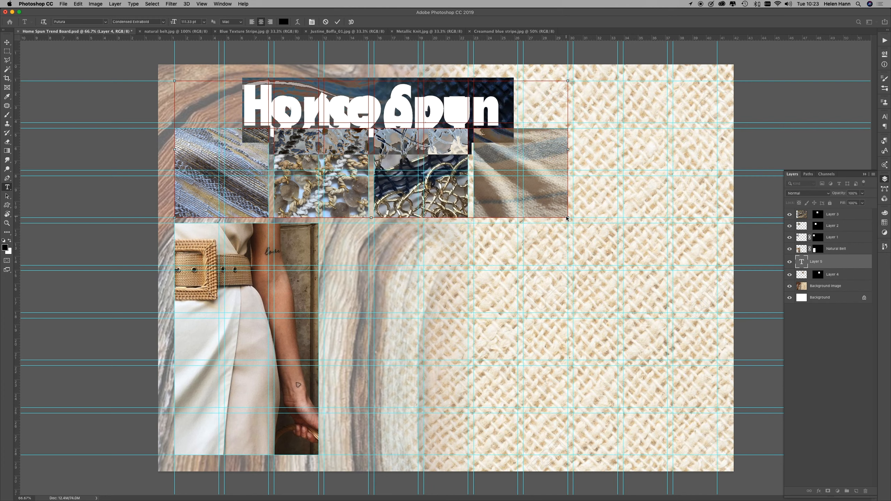
{"action": "key", "text": "super+shift+comma"}
{"action": "key", "text": "super+shift+comma"}
{"action": "key", "text": "super+shift+comma"}
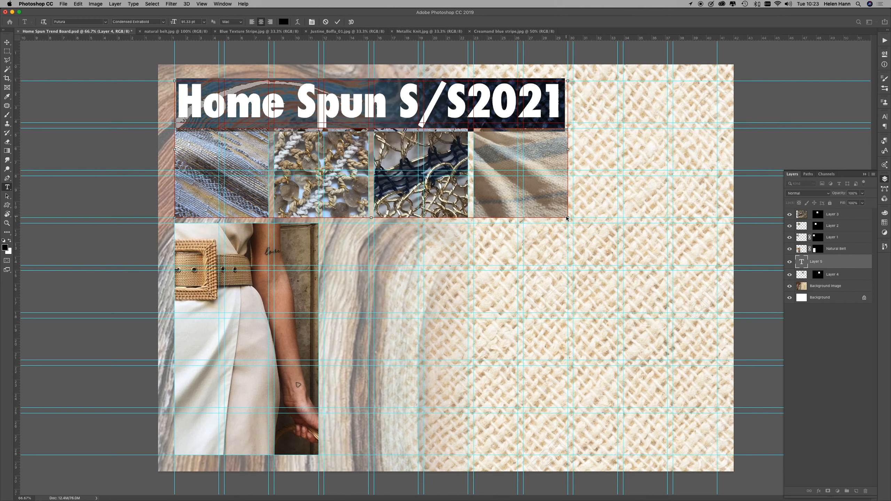
{"action": "key", "text": "super+shift+comma"}
{"action": "key", "text": "super+shift+comma"}
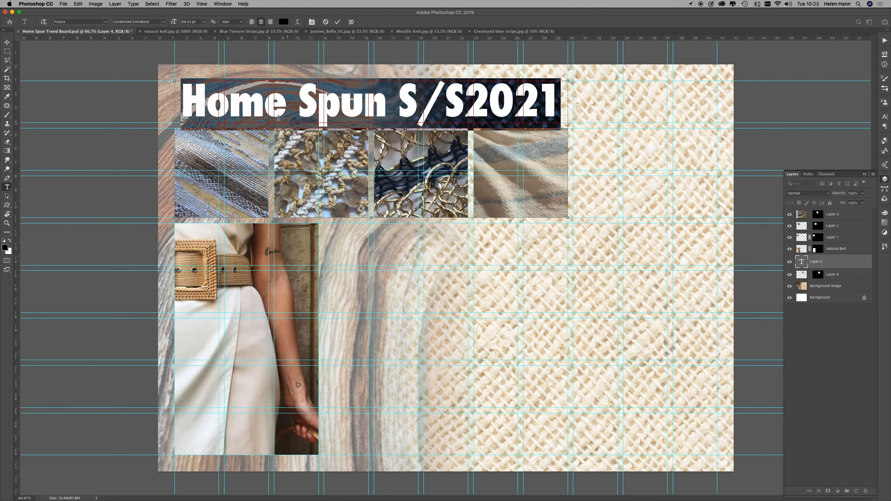
Step: Set the title font to Impact Regular and insert a space before 2021
{"action": "left_click_drag", "start_coordinate": [89, 20], "coordinate": [13, 13]}
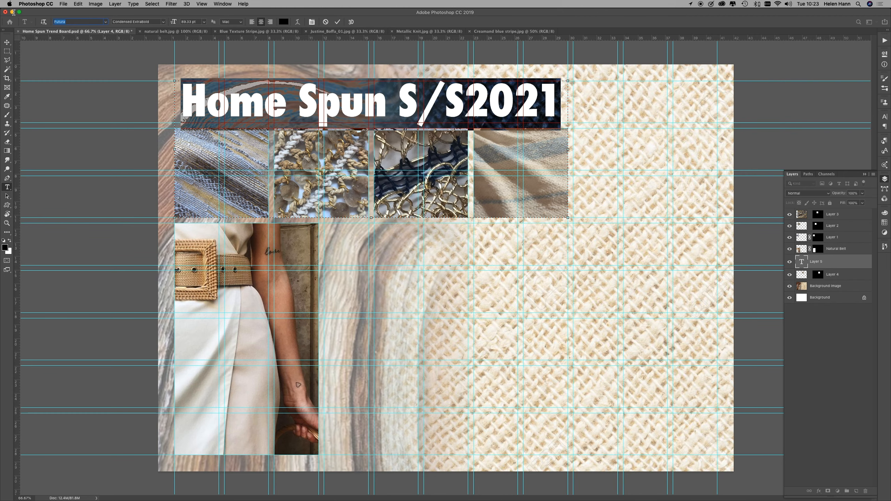
{"action": "type", "text": "Impact"}
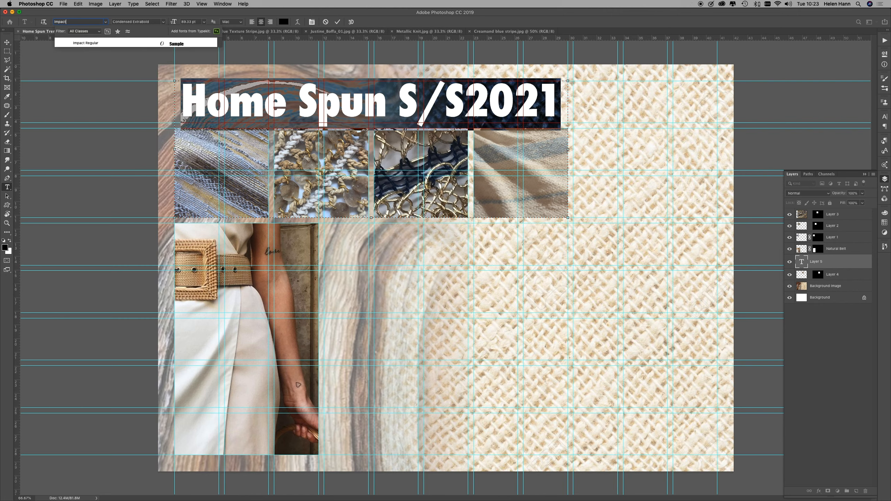
{"action": "key", "text": "Return"}
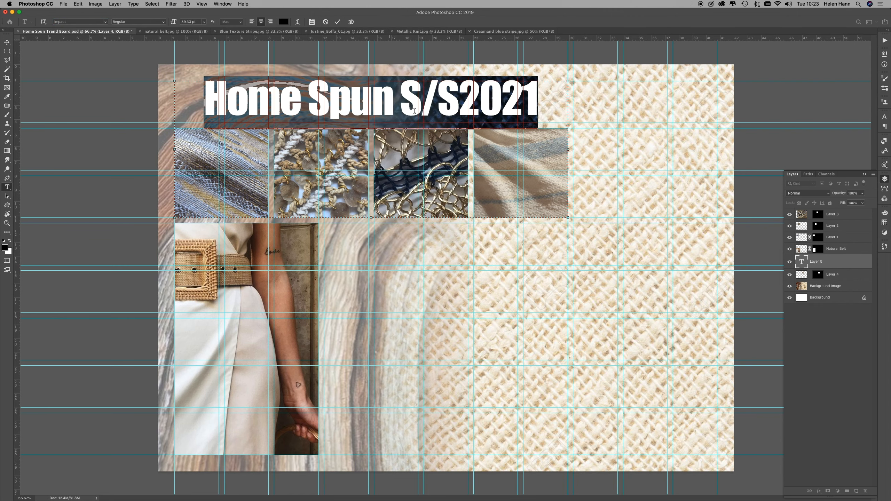
{"action": "left_click", "coordinate": [455, 106]}
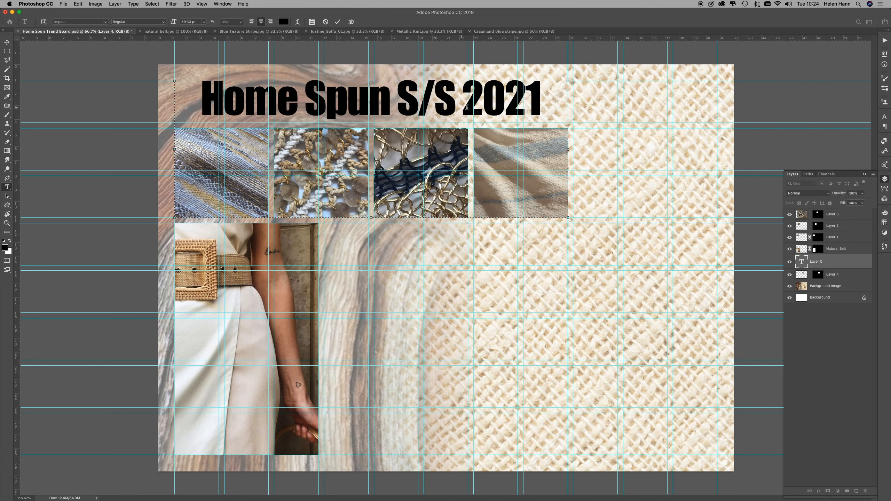
Step: Left-align the entire title within its text box and finish editing the text
{"action": "left_click_drag", "start_coordinate": [543, 108], "coordinate": [158, 86]}
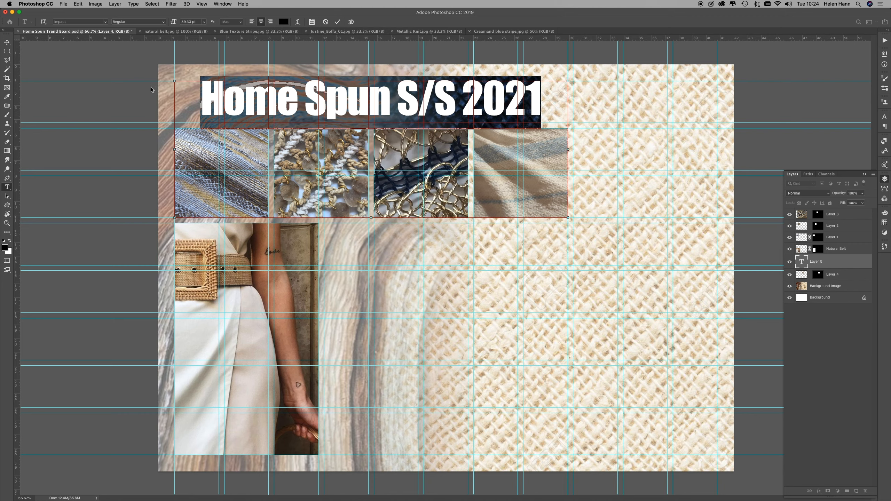
{"action": "key", "text": "super+shift+l"}
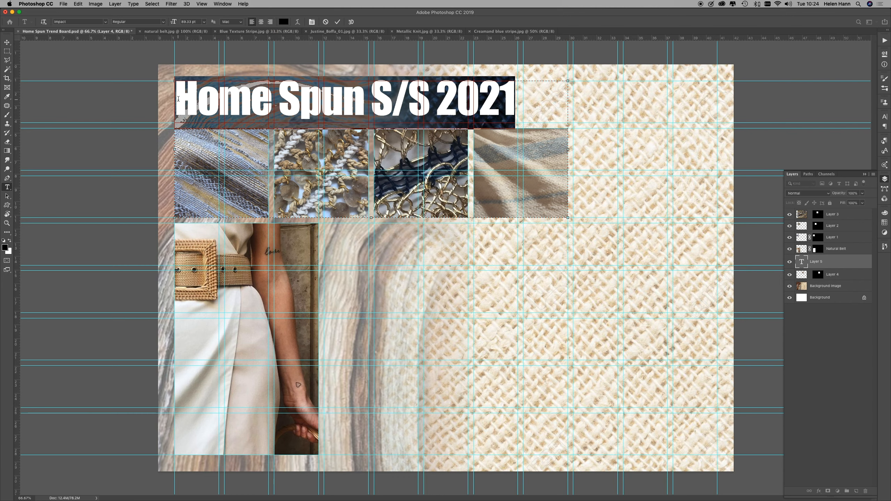
{"action": "left_click", "coordinate": [519, 109]}
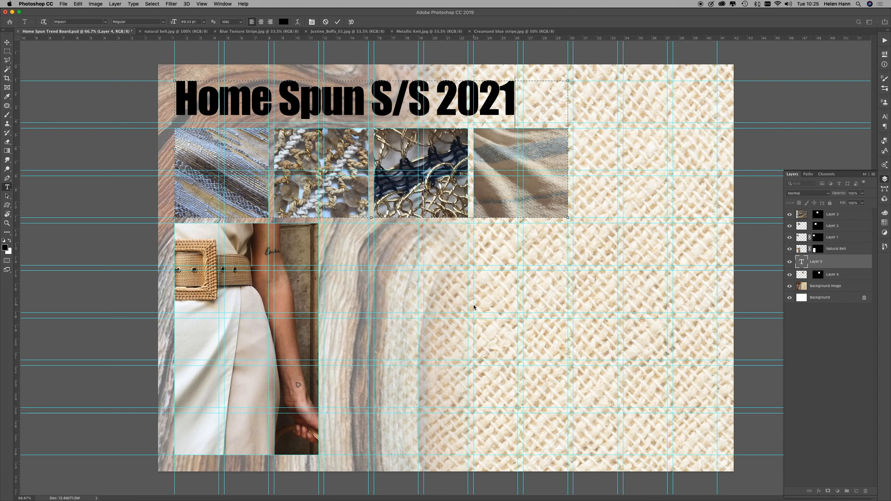
{"action": "left_click", "coordinate": [64, 4]}
{"action": "mouse_move", "coordinate": [69, 40]}
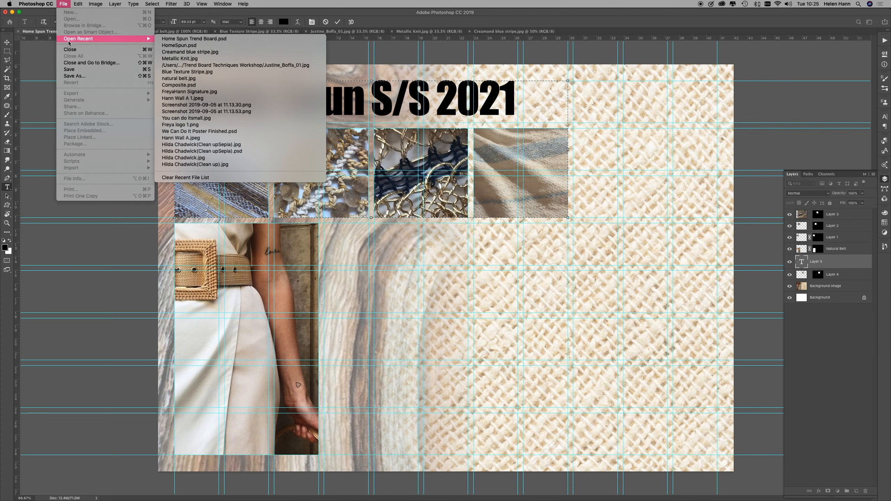
{"action": "left_click", "coordinate": [65, 3]}
{"action": "key", "text": "Escape"}
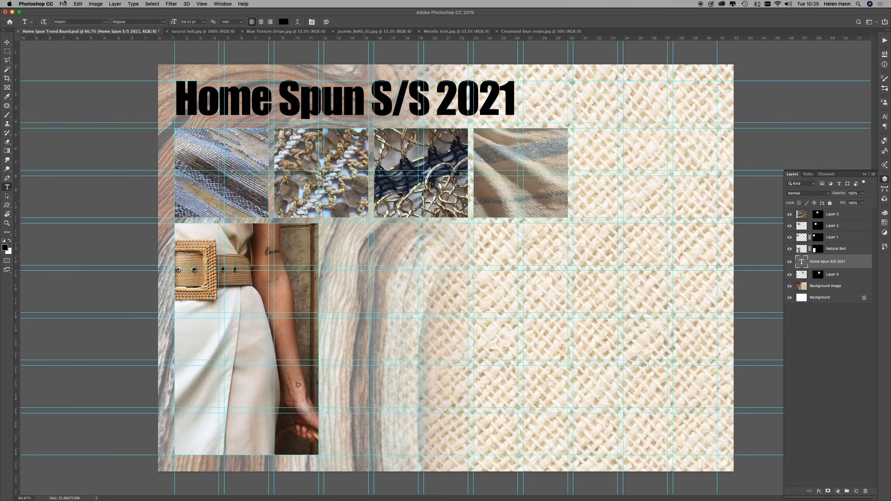
Step: Open Jumper.jpg from the Trend Board Techniques folder
{"action": "left_click", "coordinate": [65, 2]}
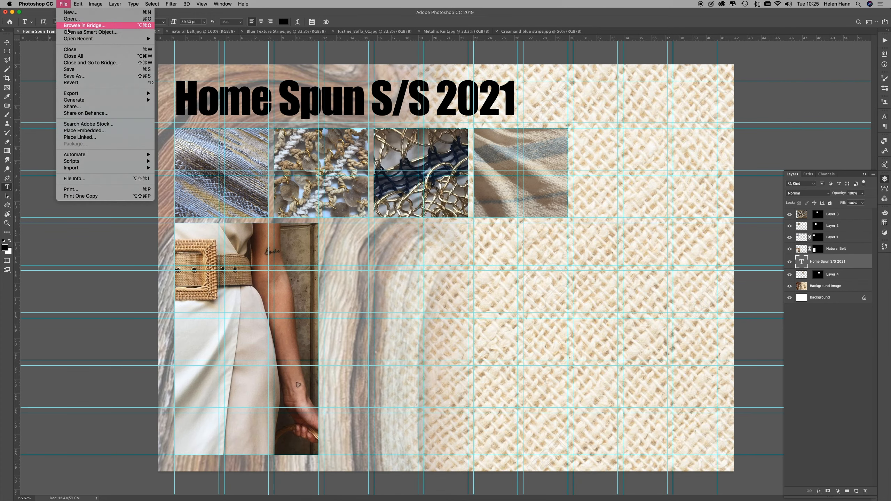
{"action": "left_click", "coordinate": [70, 19]}
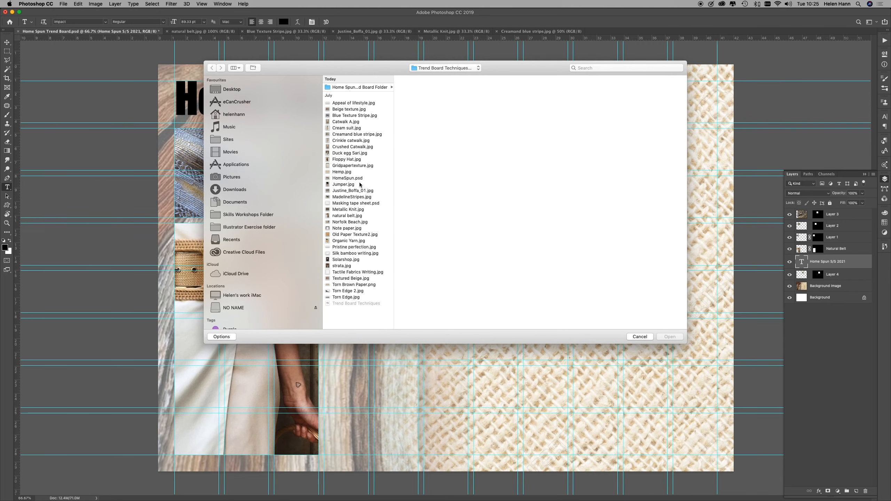
{"action": "left_click", "coordinate": [343, 186]}
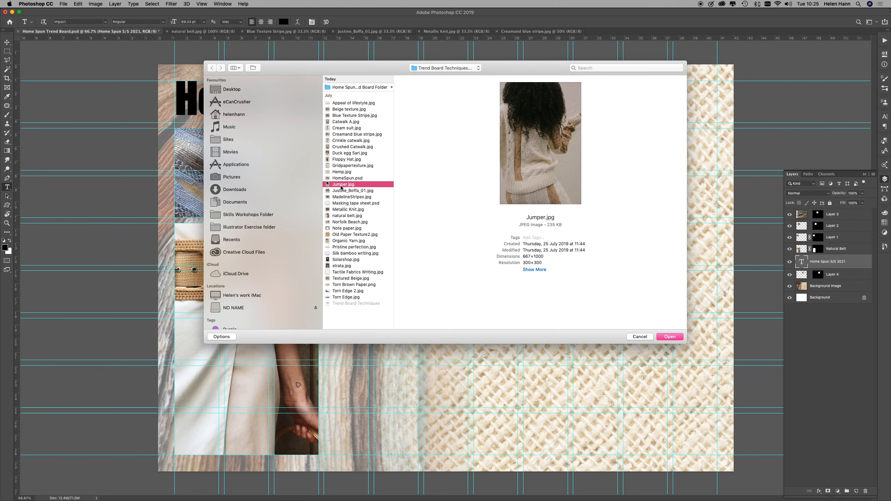
{"action": "left_click", "coordinate": [671, 337]}
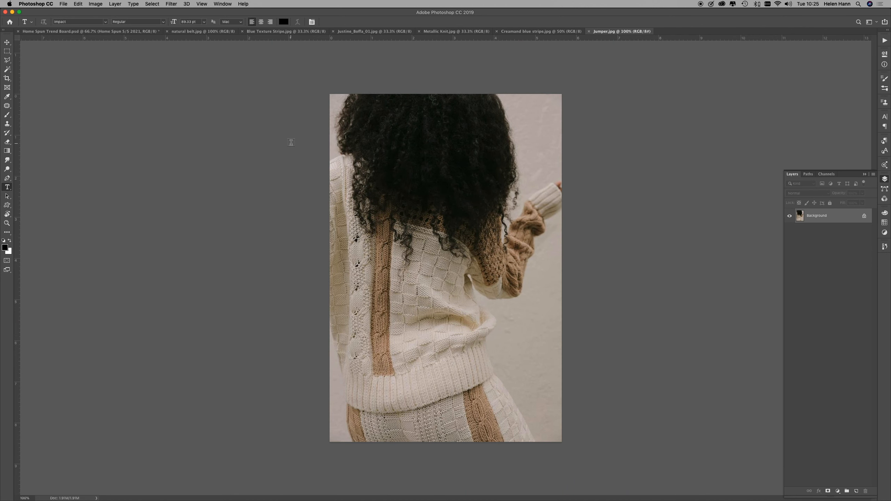
Step: Move the jumper photo into the trend board with the Move tool and align it to the guides beside the belt photo
{"action": "left_click", "coordinate": [6, 42]}
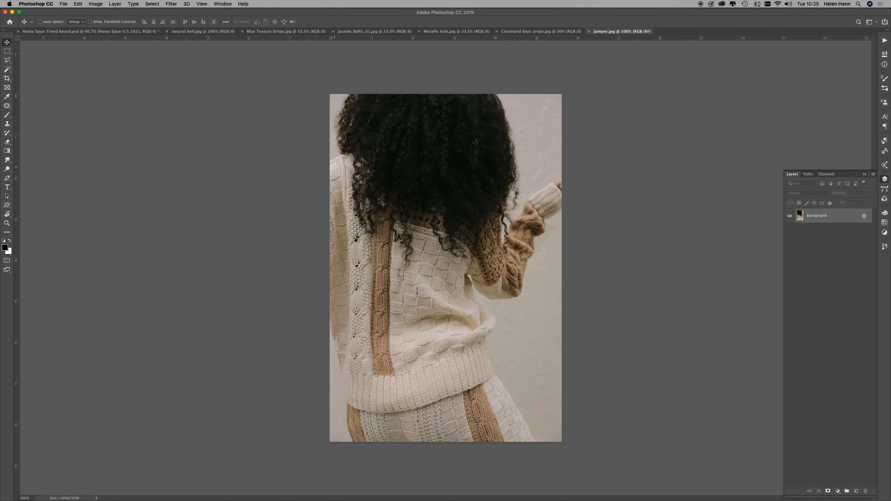
{"action": "left_click_drag", "start_coordinate": [111, 34], "coordinate": [106, 33]}
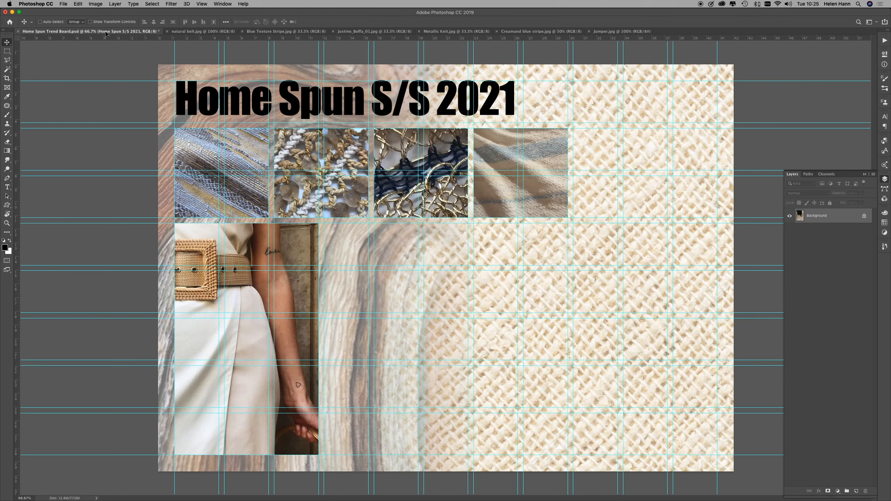
{"action": "left_click_drag", "start_coordinate": [379, 242], "coordinate": [363, 259]}
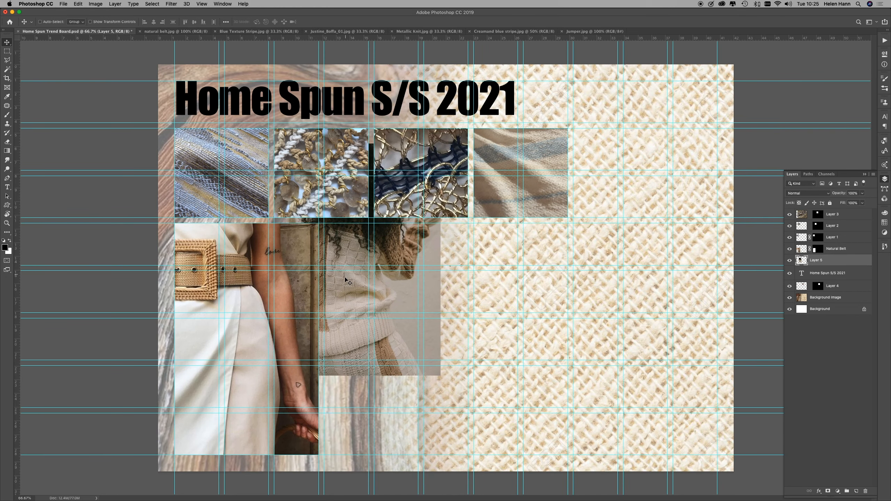
{"action": "left_click_drag", "start_coordinate": [357, 292], "coordinate": [391, 367]}
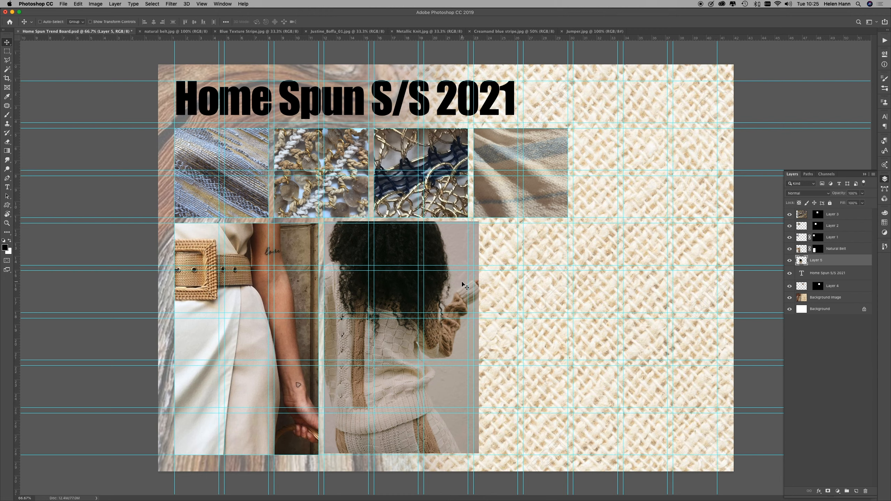
{"action": "left_click_drag", "start_coordinate": [444, 299], "coordinate": [441, 300]}
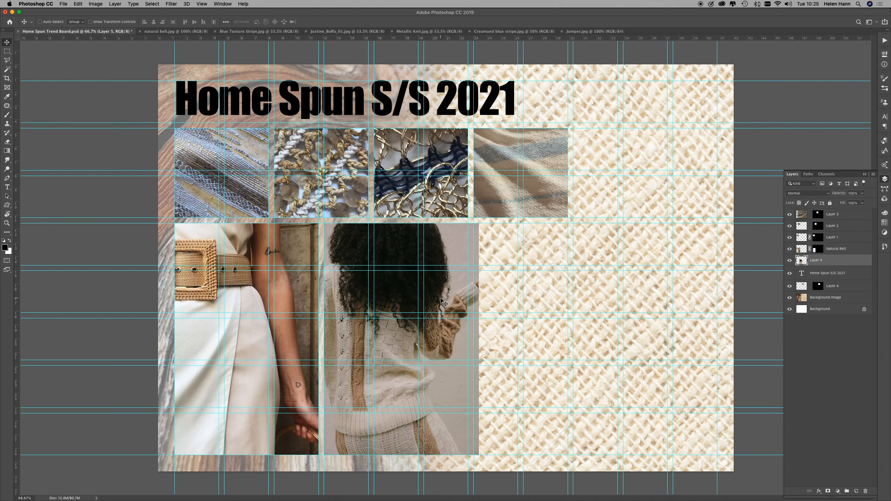
Step: Scale the jumper photo to about 94.33%, shift it down to the board's lower edge, and commit the transform
{"action": "key", "text": "super+t"}
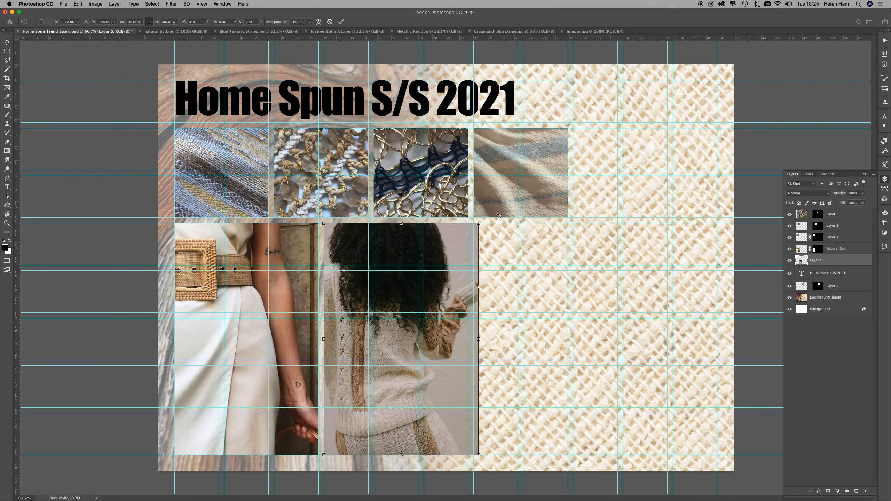
{"action": "left_click_drag", "start_coordinate": [478, 223], "coordinate": [479, 244]}
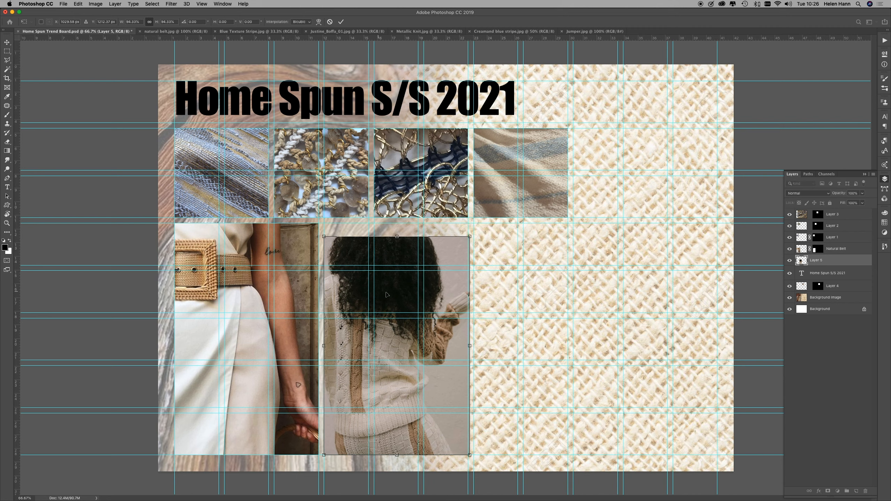
{"action": "left_click_drag", "start_coordinate": [392, 295], "coordinate": [392, 312]}
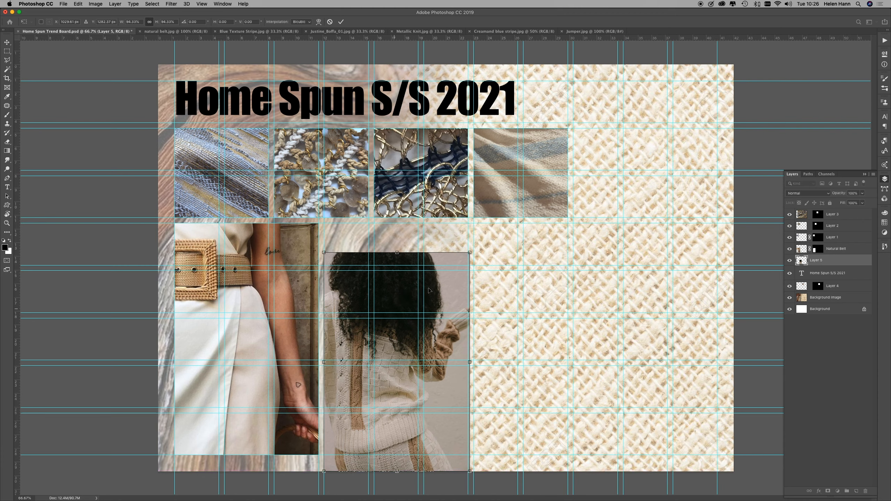
{"action": "key", "text": "Return"}
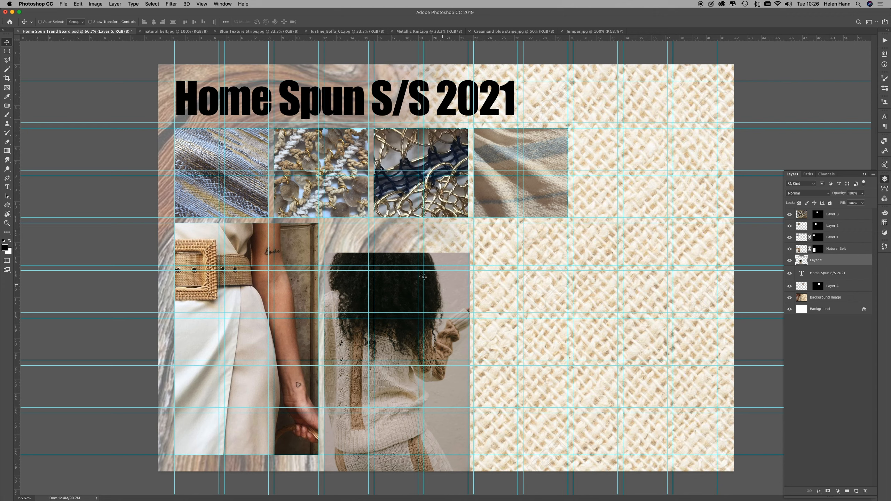
Step: Select the three-column by four-row guide block over the jumper photo with the Rectangular Marquee and add it as a layer mask
{"action": "left_click", "coordinate": [7, 51]}
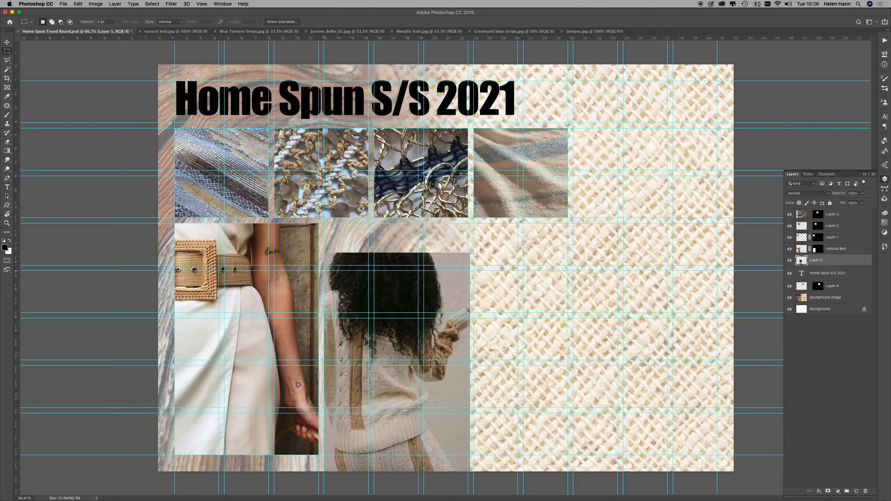
{"action": "left_click_drag", "start_coordinate": [323, 270], "coordinate": [467, 455]}
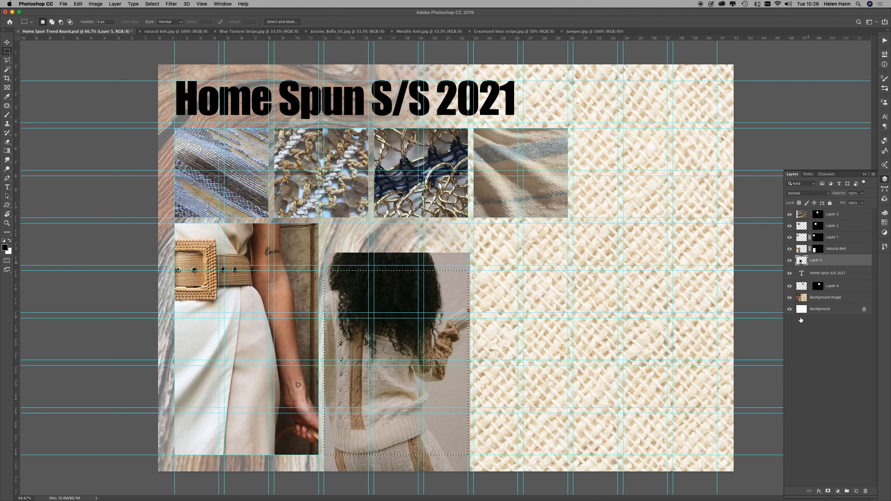
{"action": "left_click", "coordinate": [828, 492]}
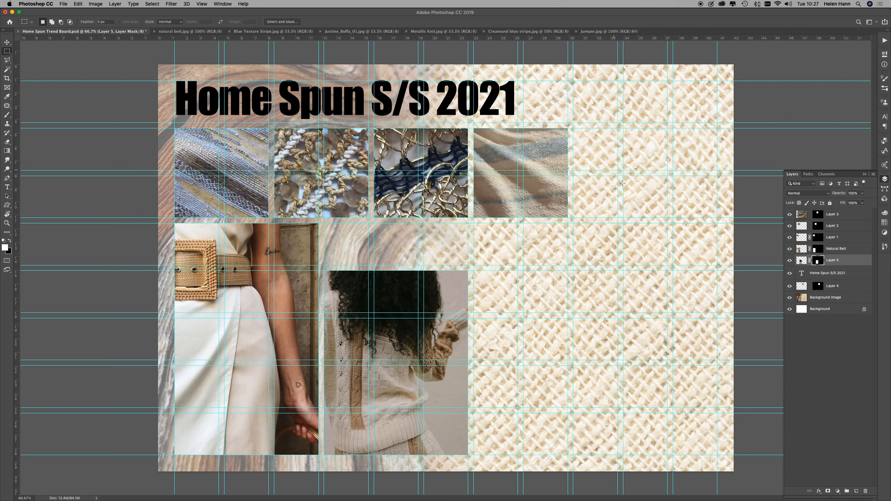
Step: Open Norfolk Beach.jpg from the Trend Board Techniques folder
{"action": "left_click", "coordinate": [63, 3]}
{"action": "left_click", "coordinate": [72, 18]}
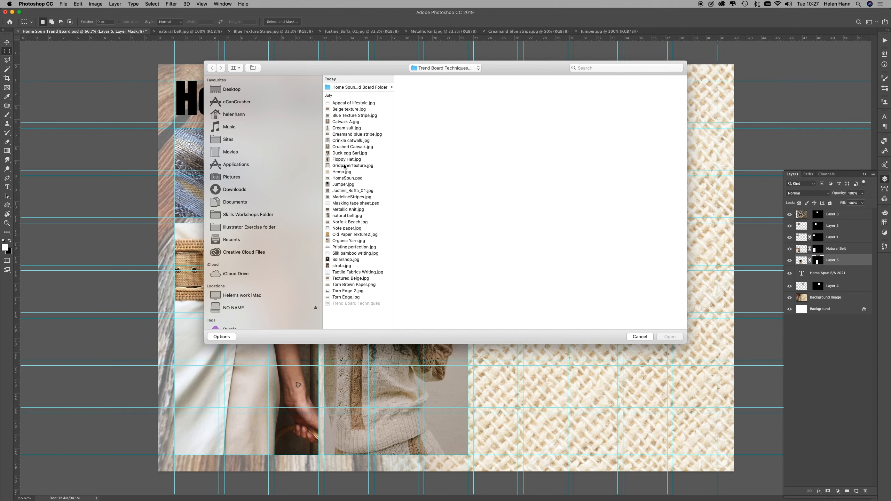
{"action": "left_click", "coordinate": [340, 222]}
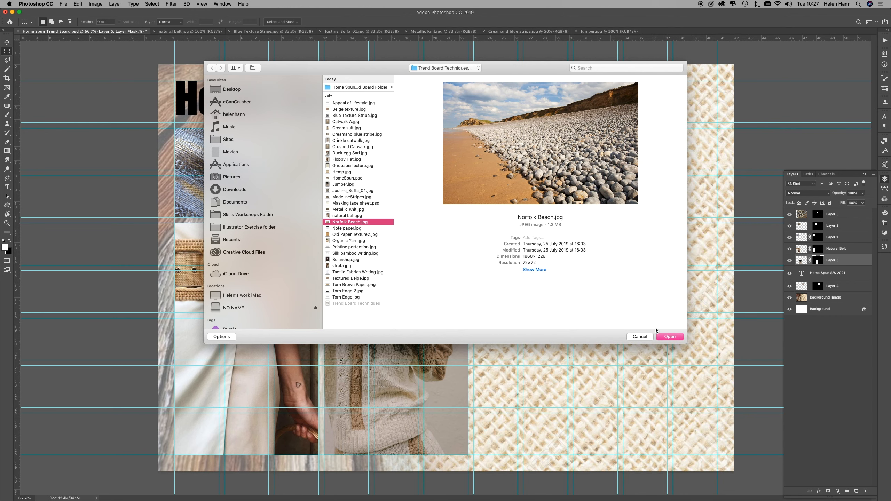
{"action": "left_click", "coordinate": [669, 337]}
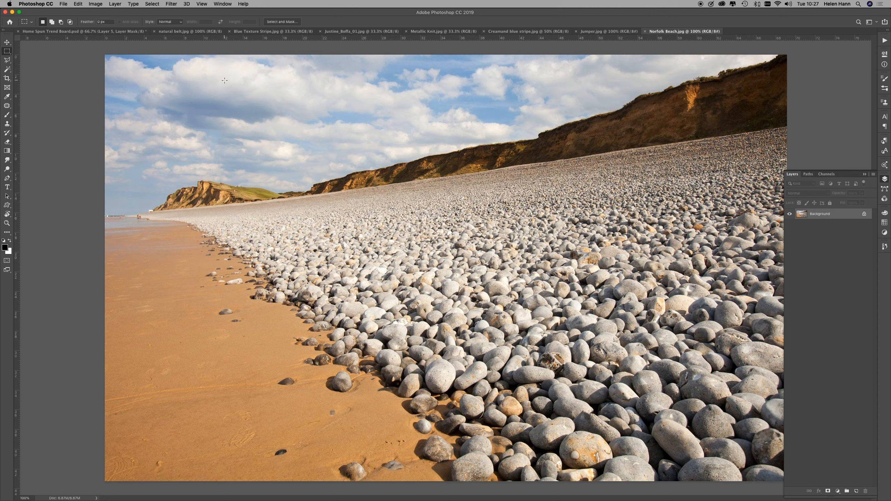
Step: Marquee-select the empty three-by-three guide block at the board's upper-right corner, copy the whole Norfolk Beach photo, and paste it into that selection
{"action": "left_click", "coordinate": [49, 32]}
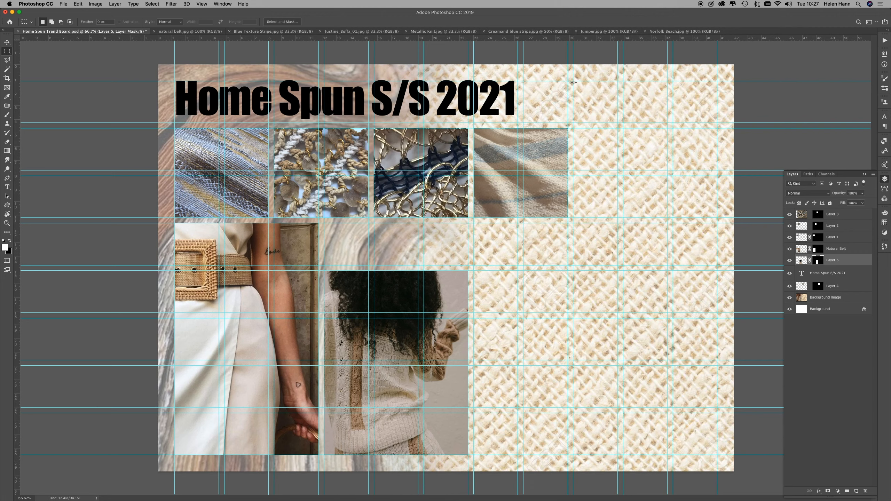
{"action": "left_click_drag", "start_coordinate": [572, 81], "coordinate": [717, 218]}
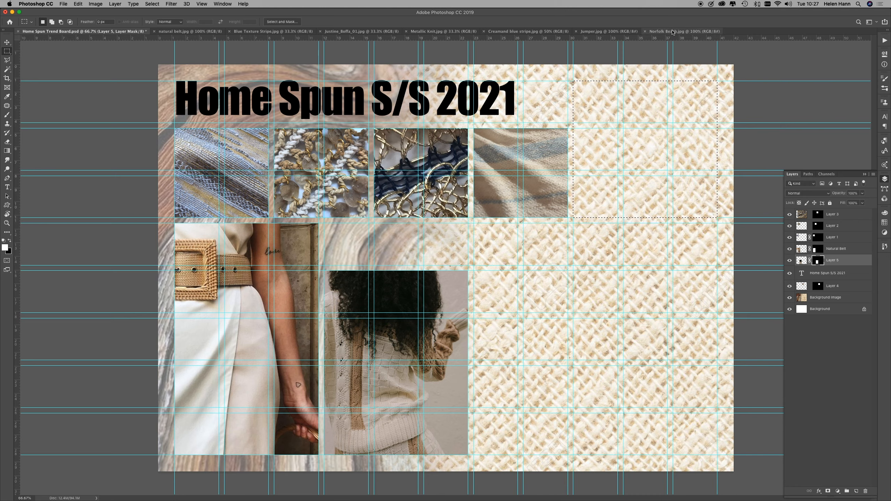
{"action": "left_click", "coordinate": [684, 32]}
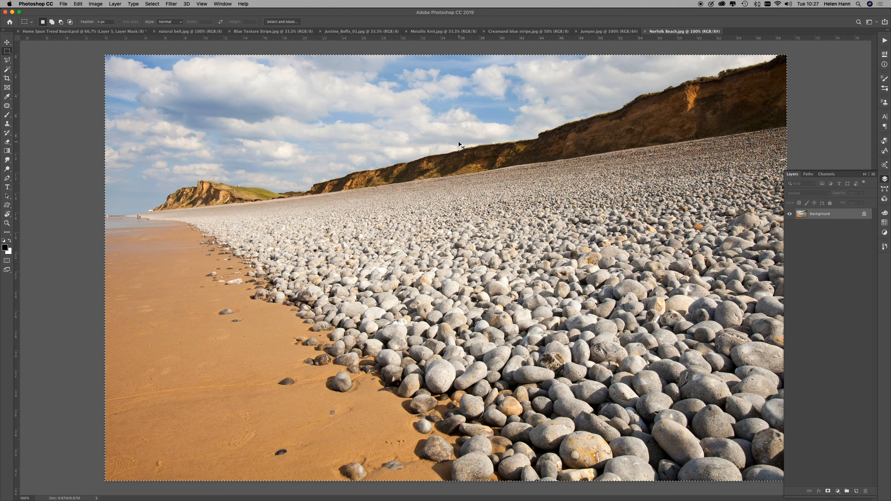
{"action": "key", "text": "super+a"}
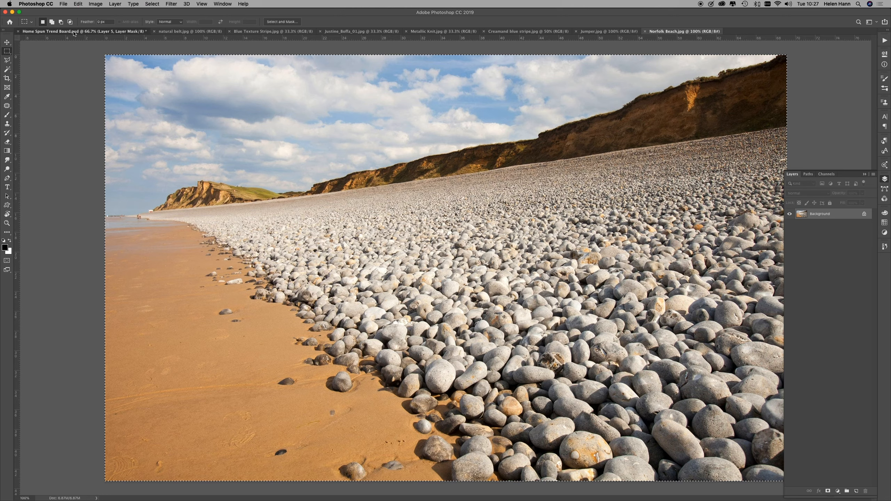
{"action": "left_click", "coordinate": [84, 31]}
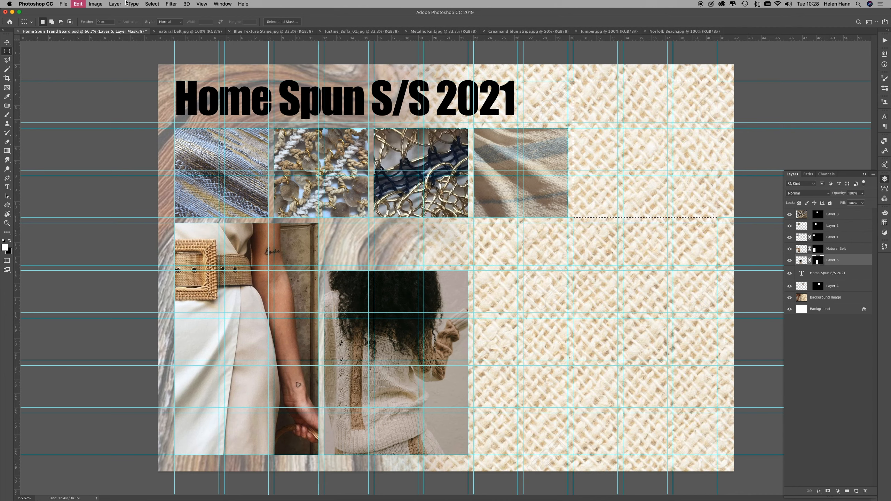
{"action": "key", "text": "alt+shift+super+v"}
Step: Scale the beach photo to about 49.6%, position it so sky, pebbles and sand fill the masked block, and commit the transform
{"action": "key", "text": "super+t"}
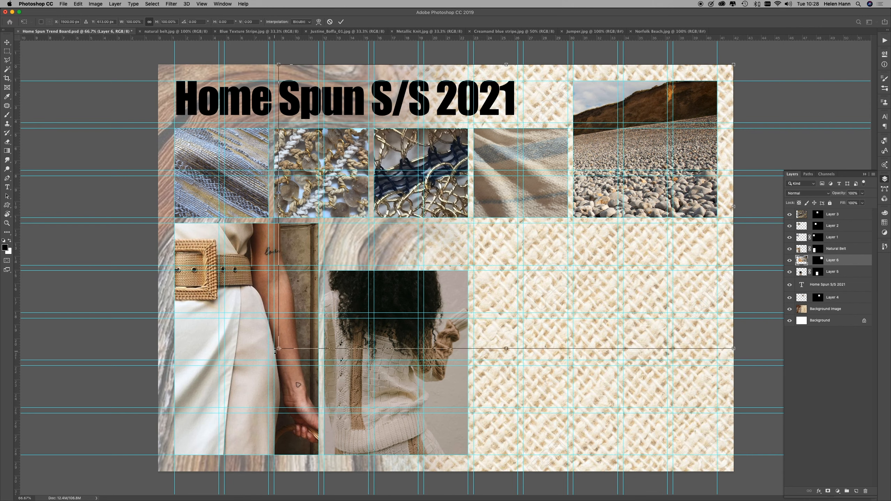
{"action": "left_click_drag", "start_coordinate": [276, 350], "coordinate": [474, 257]}
{"action": "left_click_drag", "start_coordinate": [459, 65], "coordinate": [486, 72]}
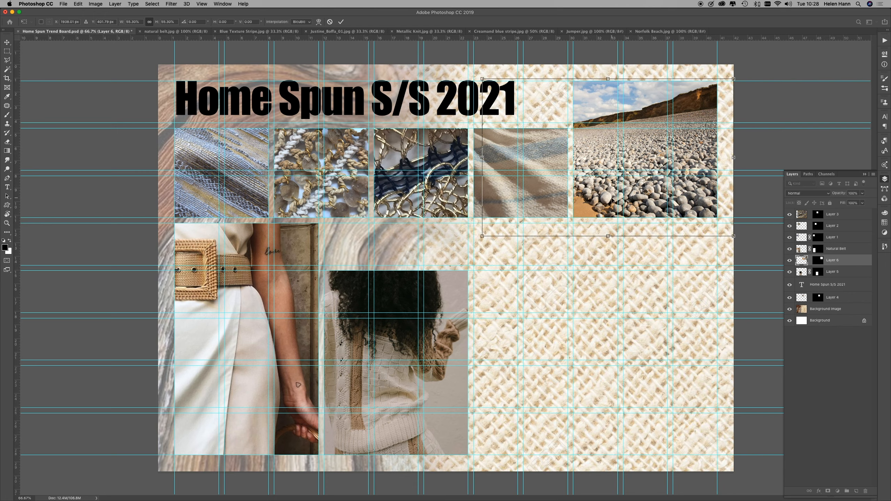
{"action": "left_click_drag", "start_coordinate": [733, 237], "coordinate": [723, 222]}
{"action": "left_click_drag", "start_coordinate": [688, 196], "coordinate": [723, 195]}
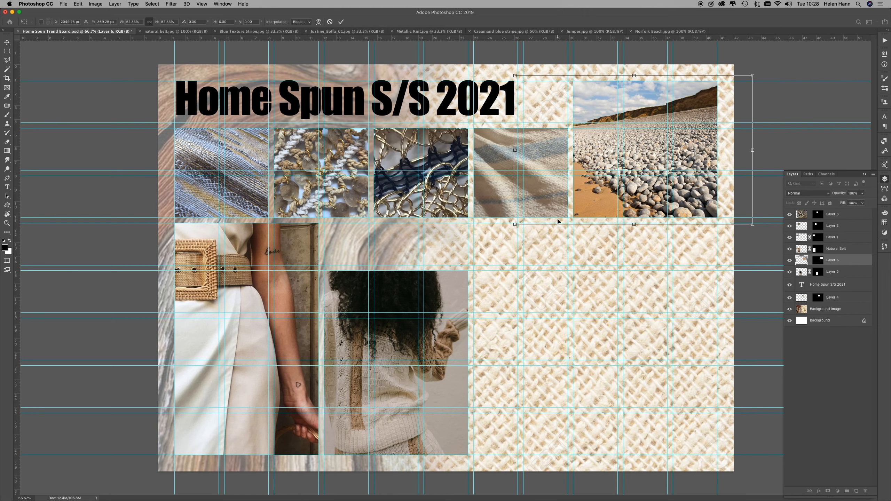
{"action": "left_click_drag", "start_coordinate": [517, 222], "coordinate": [524, 203]}
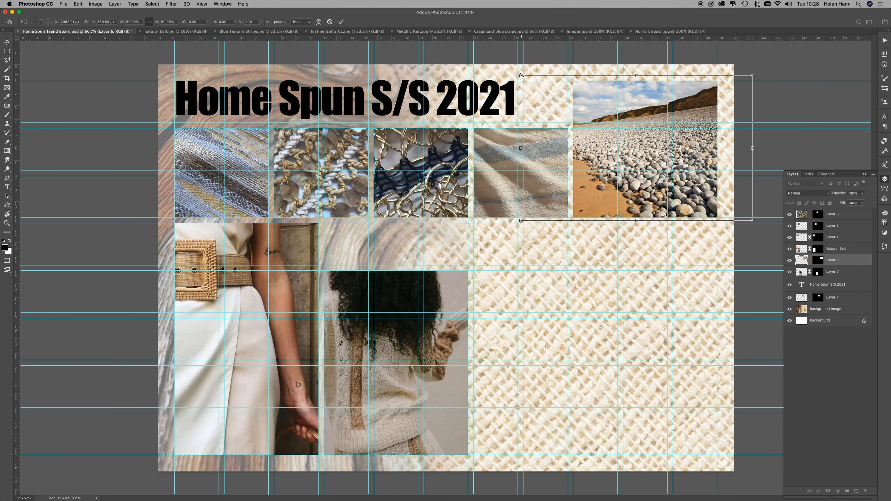
{"action": "left_click_drag", "start_coordinate": [522, 76], "coordinate": [526, 79]}
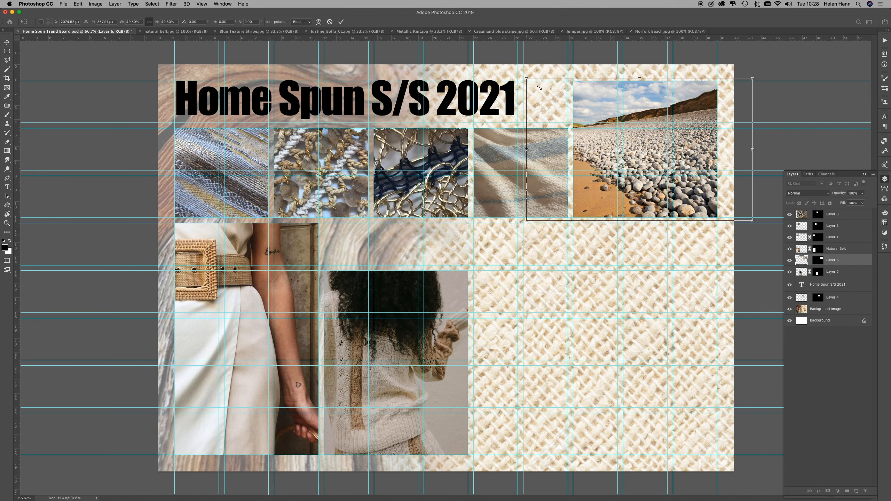
{"action": "key", "text": "Return"}
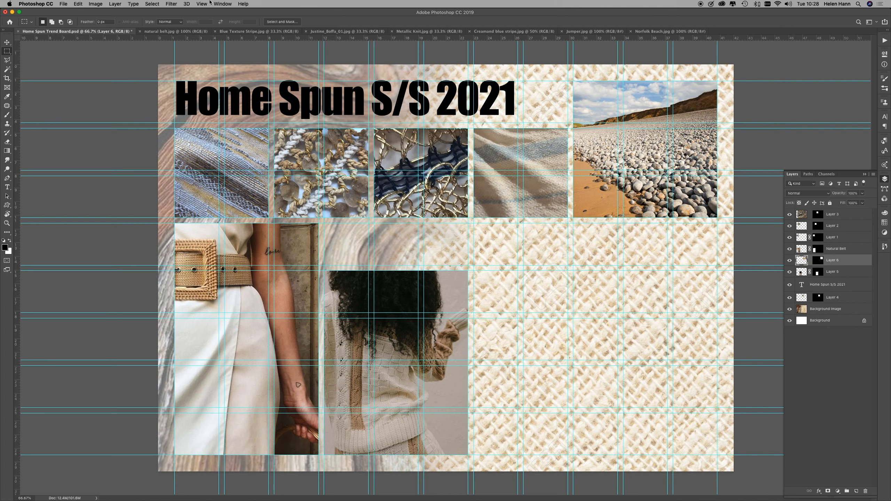
Step: Preview candidate images in the Trend Board Techniques folder and open Floppy Hat.jpg
{"action": "left_click", "coordinate": [63, 4]}
{"action": "left_click", "coordinate": [70, 18]}
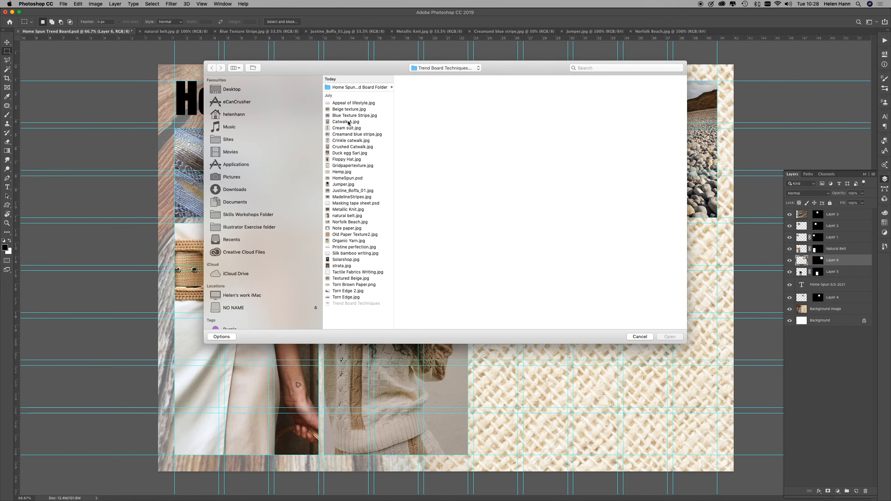
{"action": "left_click", "coordinate": [343, 260]}
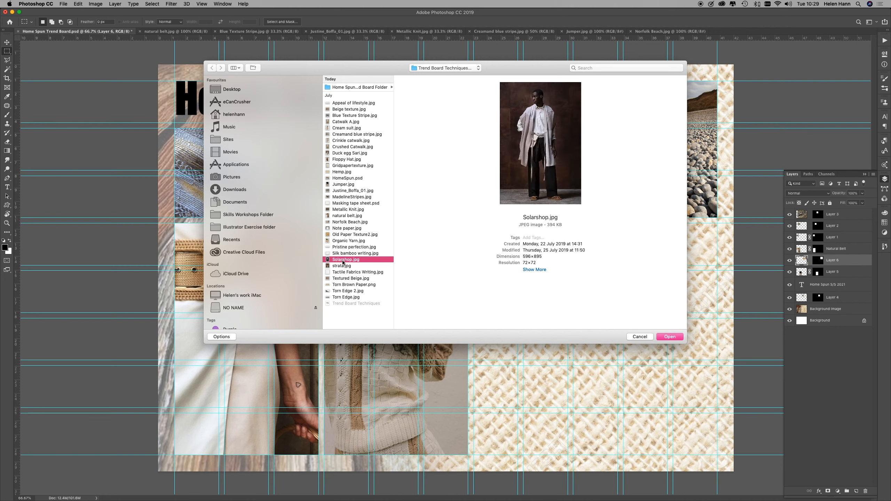
{"action": "left_click", "coordinate": [340, 266]}
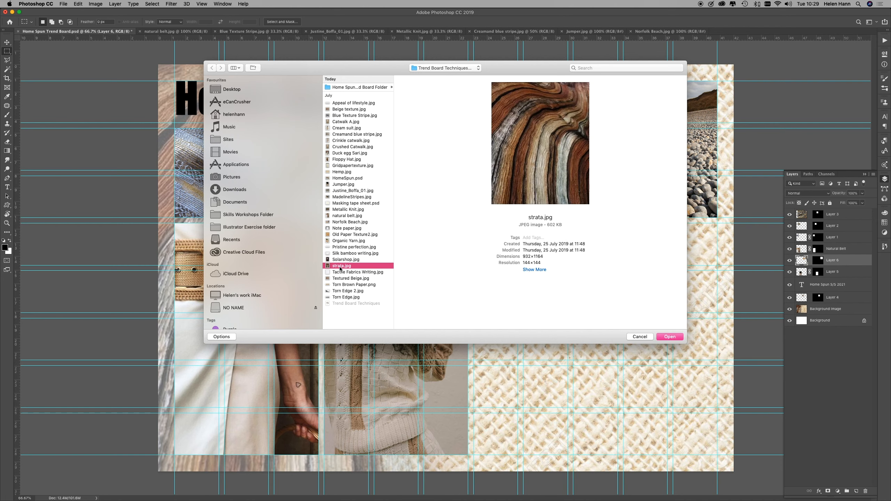
{"action": "left_click", "coordinate": [340, 254]}
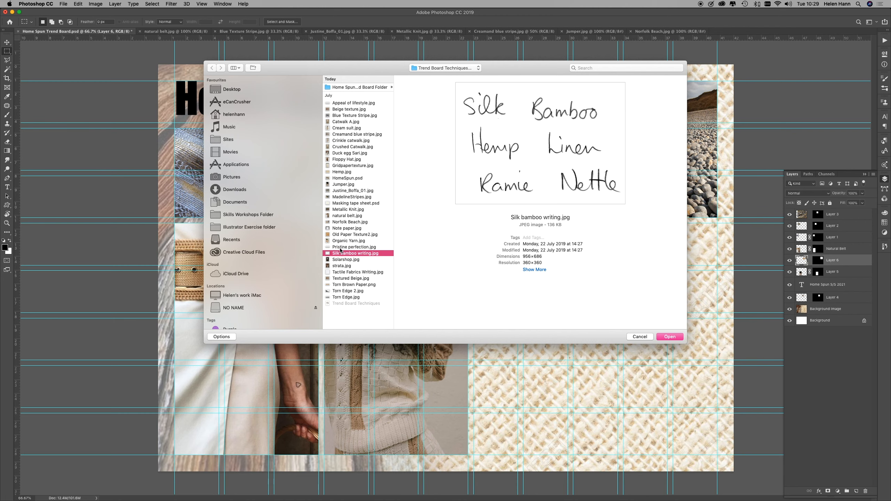
{"action": "left_click", "coordinate": [340, 247]}
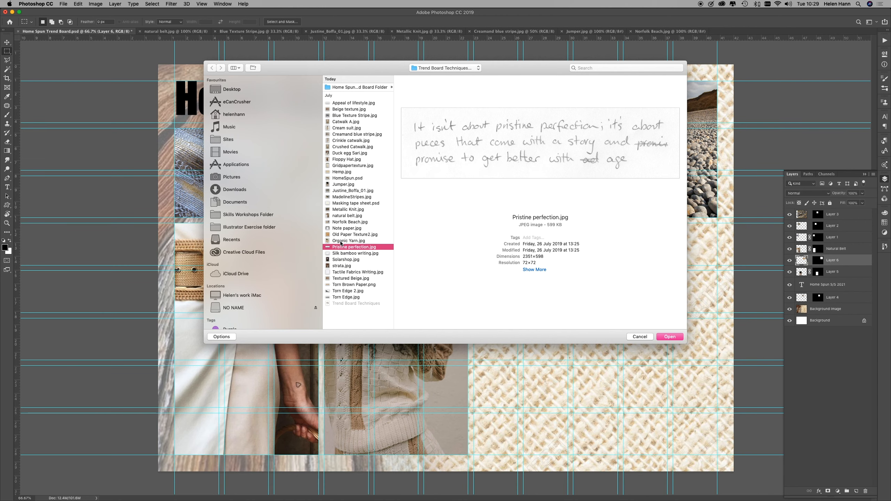
{"action": "left_click", "coordinate": [341, 242]}
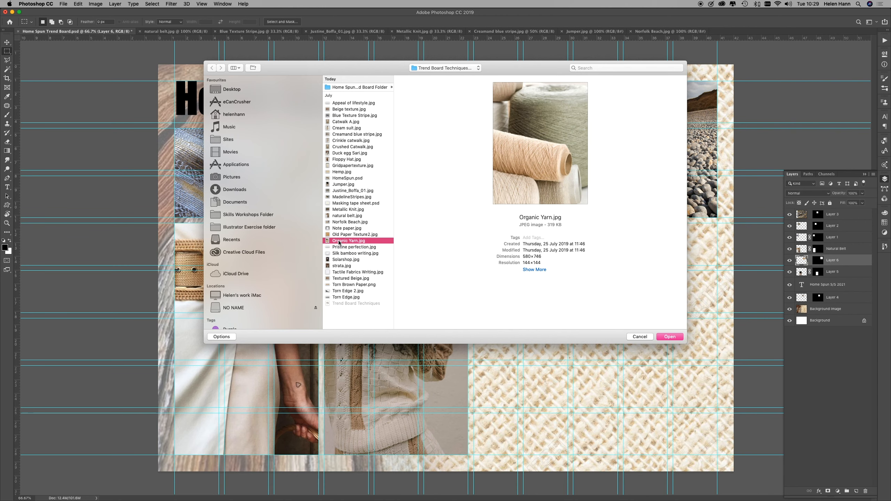
{"action": "left_click", "coordinate": [339, 216]}
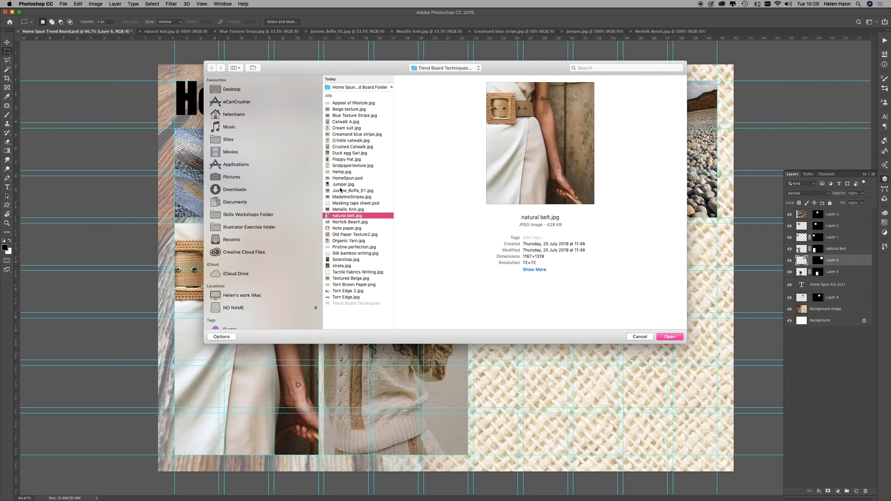
{"action": "left_click", "coordinate": [339, 159]}
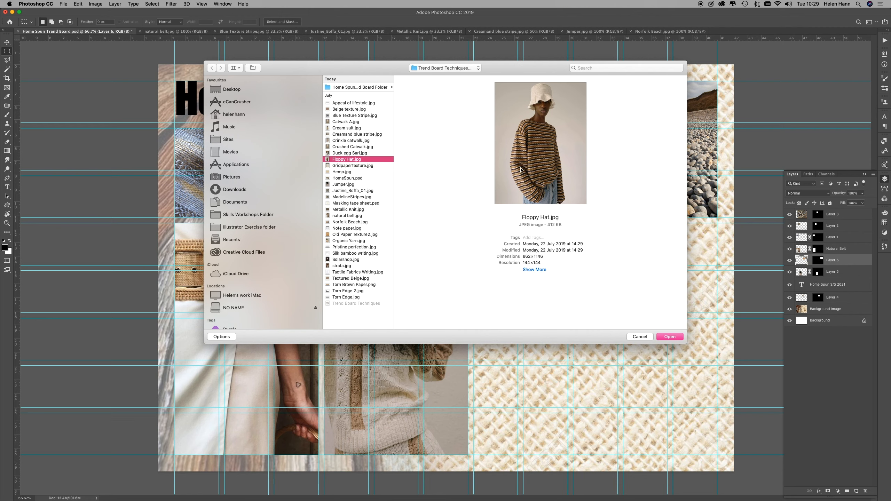
{"action": "left_click", "coordinate": [670, 337]}
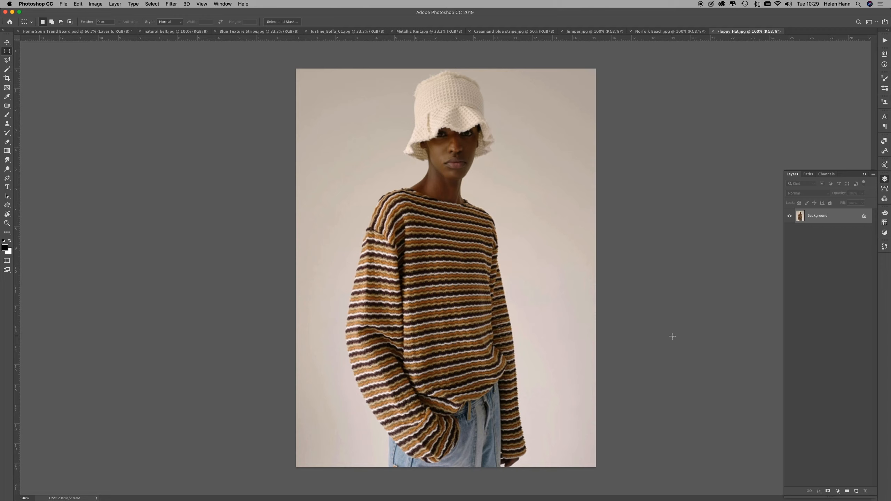
Step: Bring the Floppy Hat photo into the trend board with the Move tool, placing it over the jumper photo's right side
{"action": "left_click", "coordinate": [7, 42]}
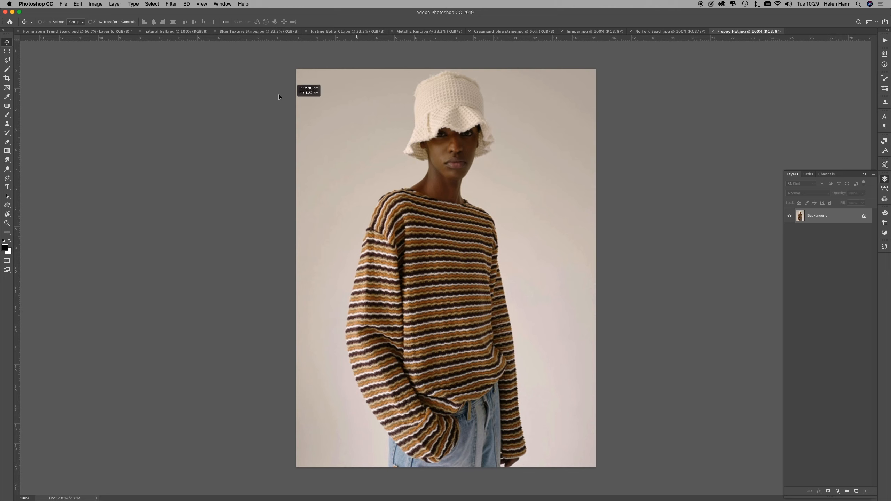
{"action": "left_click", "coordinate": [89, 32]}
{"action": "left_click_drag", "start_coordinate": [480, 256], "coordinate": [522, 328]}
Step: Scale the Floppy Hat photo to about 73%, shift it up and left to overlap the swatches, and raise its layer above all others
{"action": "key", "text": "super+t"}
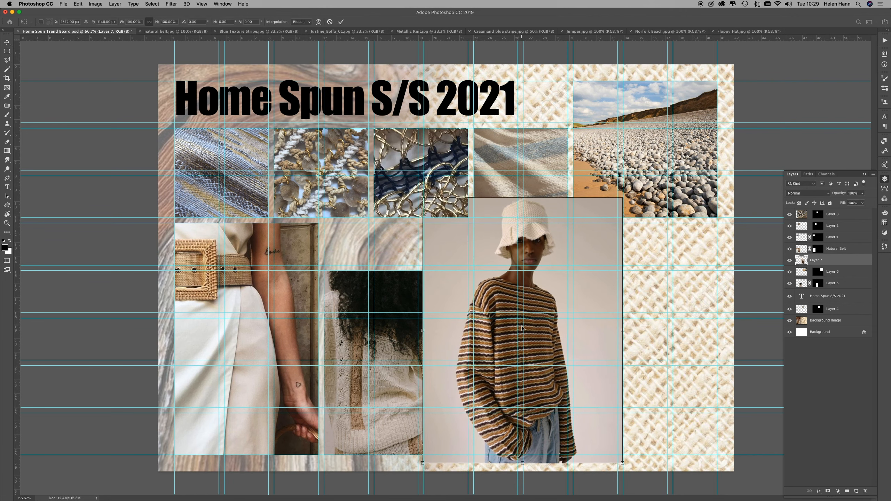
{"action": "left_click_drag", "start_coordinate": [623, 196], "coordinate": [558, 261]}
{"action": "left_click_drag", "start_coordinate": [513, 340], "coordinate": [513, 242]}
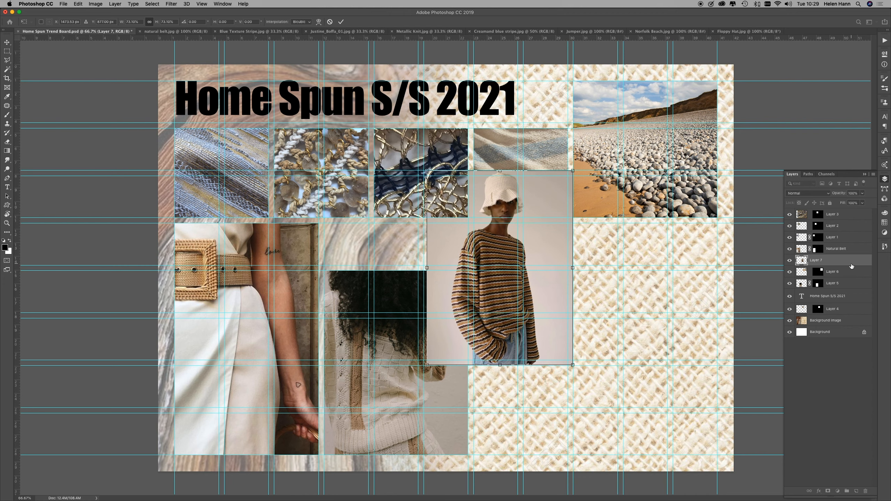
{"action": "left_click_drag", "start_coordinate": [858, 262], "coordinate": [861, 213]}
{"action": "left_click_drag", "start_coordinate": [545, 301], "coordinate": [525, 297]}
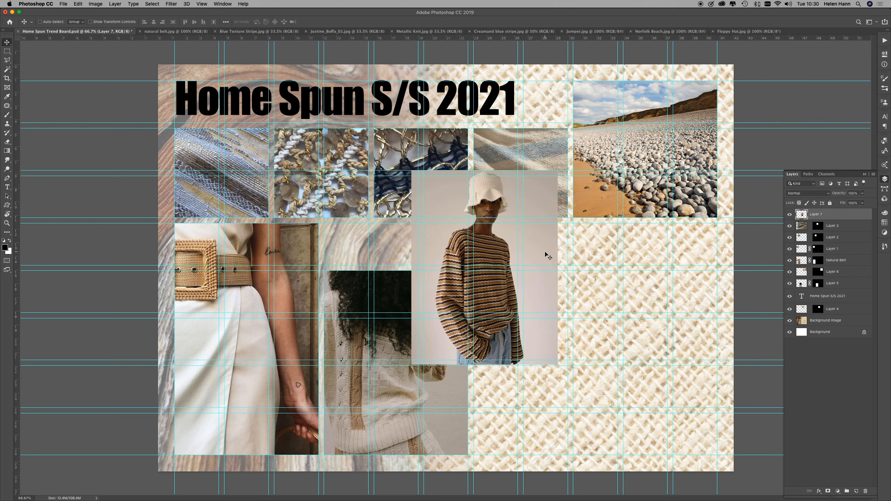
Step: Add a layer mask to the Floppy Hat photo and paint out the background around the model with a large, soft black brush
{"action": "left_click", "coordinate": [828, 491]}
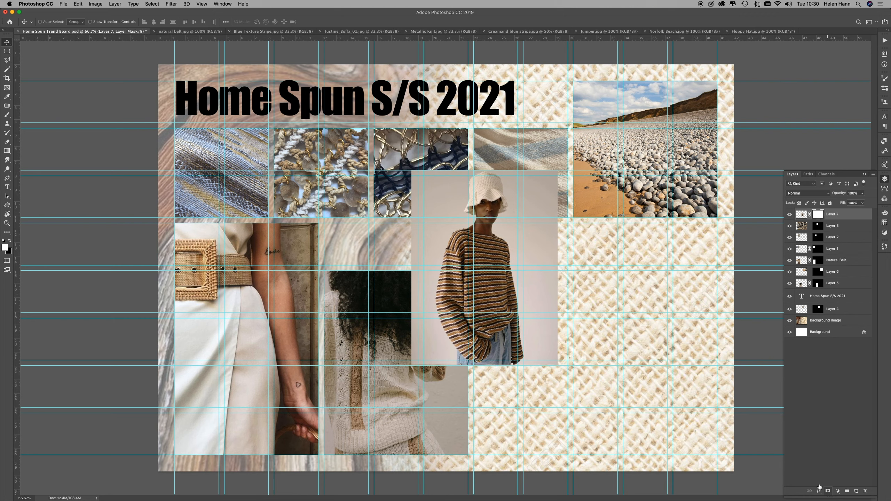
{"action": "left_click", "coordinate": [6, 116]}
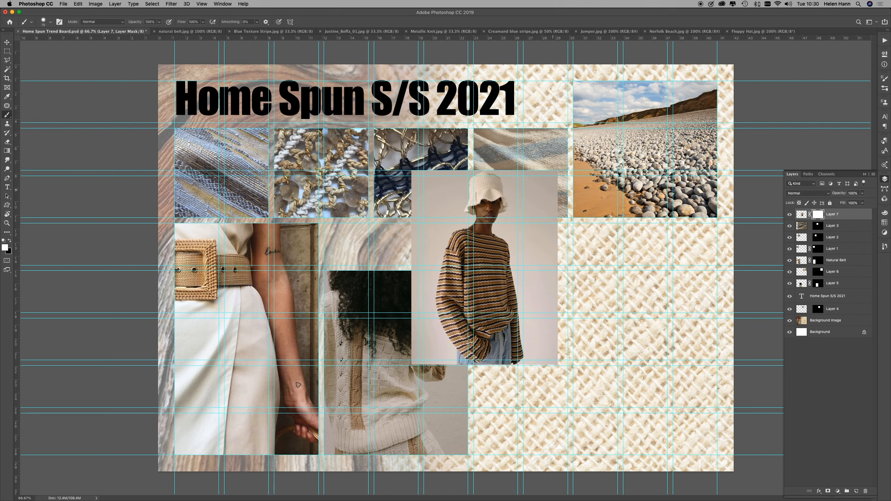
{"action": "key", "text": "x"}
{"action": "key", "text": "bracketright"}
{"action": "key", "text": "bracketright"}
{"action": "key", "text": "bracketright"}
{"action": "key", "text": "bracketright"}
{"action": "key", "text": "bracketright"}
{"action": "key", "text": "bracketright"}
{"action": "key", "text": "bracketright"}
{"action": "key", "text": "bracketright"}
{"action": "key", "text": "bracketright"}
{"action": "key", "text": "bracketright"}
{"action": "key", "text": "bracketright"}
{"action": "key", "text": "bracketright"}
{"action": "key", "text": "bracketright"}
{"action": "left_click", "coordinate": [565, 177]}
{"action": "mouse_move", "coordinate": [565, 177]}
{"action": "left_mouse_down"}
{"action": "mouse_move", "coordinate": [588, 283]}
{"action": "mouse_move", "coordinate": [583, 363]}
{"action": "mouse_move", "coordinate": [586, 297]}
{"action": "mouse_move", "coordinate": [572, 252]}
{"action": "mouse_move", "coordinate": [573, 198]}
{"action": "mouse_move", "coordinate": [544, 138]}
{"action": "mouse_move", "coordinate": [569, 184]}
{"action": "mouse_move", "coordinate": [579, 340]}
{"action": "mouse_move", "coordinate": [607, 187]}
{"action": "mouse_move", "coordinate": [570, 134]}
{"action": "mouse_move", "coordinate": [537, 136]}
{"action": "left_mouse_up"}
{"action": "mouse_move", "coordinate": [403, 130]}
{"action": "left_mouse_down"}
{"action": "mouse_move", "coordinate": [395, 184]}
{"action": "mouse_move", "coordinate": [428, 147]}
{"action": "mouse_move", "coordinate": [398, 202]}
{"action": "mouse_move", "coordinate": [383, 268]}
{"action": "mouse_move", "coordinate": [378, 349]}
{"action": "mouse_move", "coordinate": [390, 384]}
{"action": "mouse_move", "coordinate": [393, 366]}
{"action": "mouse_move", "coordinate": [404, 373]}
{"action": "mouse_move", "coordinate": [390, 348]}
{"action": "mouse_move", "coordinate": [406, 380]}
{"action": "mouse_move", "coordinate": [378, 339]}
{"action": "mouse_move", "coordinate": [366, 293]}
{"action": "mouse_move", "coordinate": [419, 177]}
{"action": "left_mouse_up"}
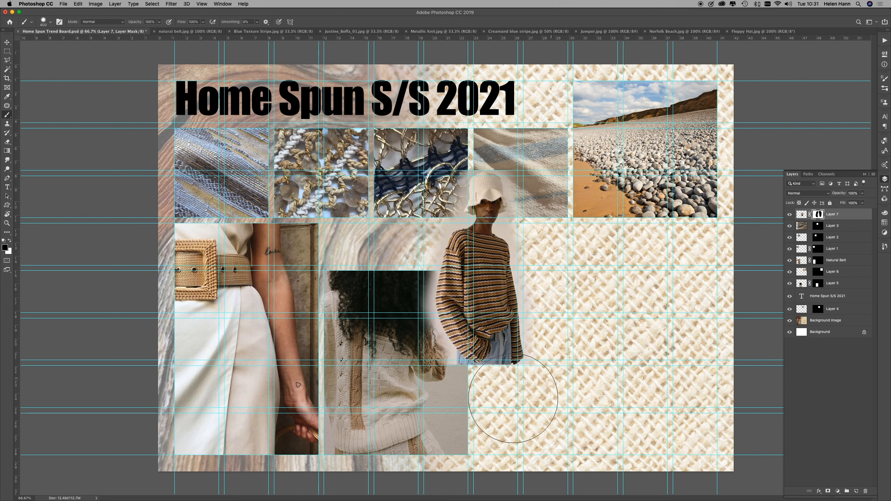
Step: Paint the hidden background around the model back in with white on the layer mask
{"action": "key", "text": "x"}
{"action": "mouse_move", "coordinate": [508, 196]}
{"action": "left_mouse_down"}
{"action": "mouse_move", "coordinate": [517, 334]}
{"action": "mouse_move", "coordinate": [528, 148]}
{"action": "mouse_move", "coordinate": [398, 181]}
{"action": "mouse_move", "coordinate": [473, 253]}
{"action": "mouse_move", "coordinate": [437, 280]}
{"action": "mouse_move", "coordinate": [446, 298]}
{"action": "mouse_move", "coordinate": [502, 318]}
{"action": "mouse_move", "coordinate": [448, 317]}
{"action": "mouse_move", "coordinate": [400, 357]}
{"action": "mouse_move", "coordinate": [573, 382]}
{"action": "mouse_move", "coordinate": [441, 374]}
{"action": "mouse_move", "coordinate": [465, 378]}
{"action": "mouse_move", "coordinate": [389, 351]}
{"action": "mouse_move", "coordinate": [422, 188]}
{"action": "mouse_move", "coordinate": [555, 179]}
{"action": "mouse_move", "coordinate": [342, 245]}
{"action": "mouse_move", "coordinate": [443, 378]}
{"action": "left_mouse_up"}
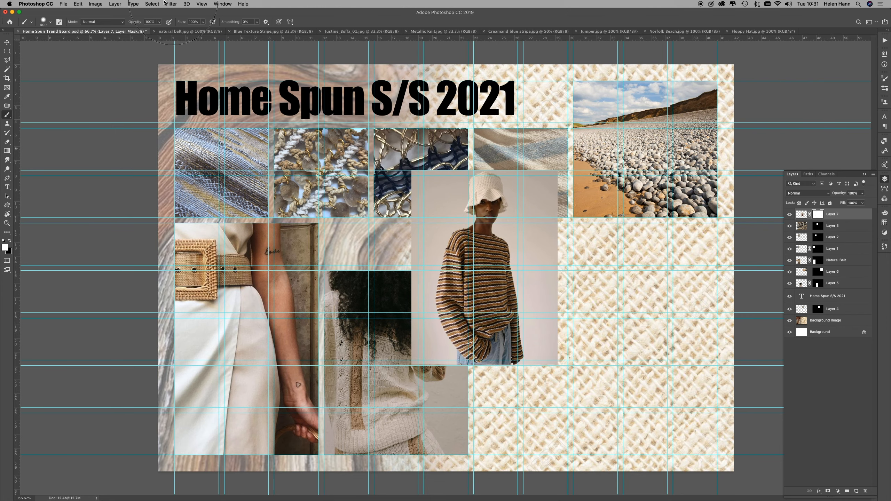
Step: Outline the floppy-hat model loosely with a closed Polygonal Lasso selection, leaving a narrow margin of background around the figure
{"action": "left_click", "coordinate": [7, 62]}
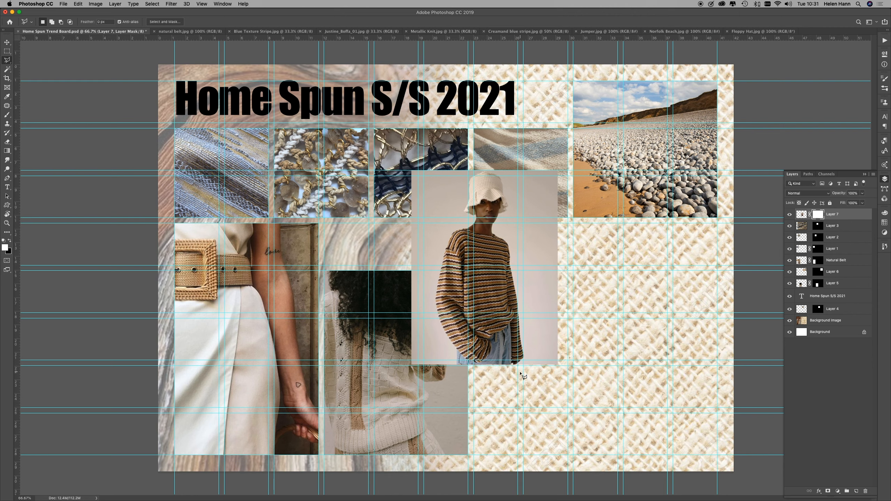
{"action": "left_click", "coordinate": [519, 370]}
{"action": "left_click", "coordinate": [530, 363]}
{"action": "left_click", "coordinate": [514, 241]}
{"action": "left_click", "coordinate": [498, 228]}
{"action": "left_click", "coordinate": [511, 210]}
{"action": "left_click", "coordinate": [507, 174]}
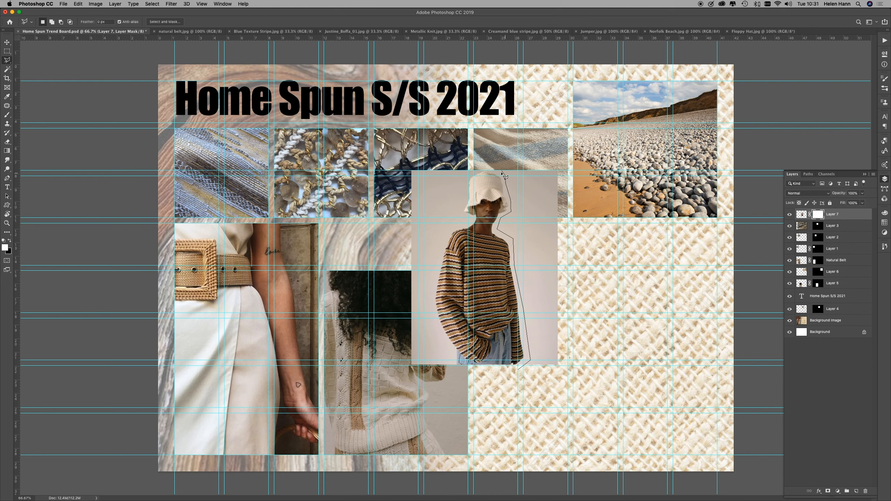
{"action": "left_click", "coordinate": [473, 171]}
{"action": "left_click", "coordinate": [465, 182]}
{"action": "left_click", "coordinate": [465, 218]}
{"action": "left_click", "coordinate": [463, 227]}
{"action": "left_click", "coordinate": [450, 229]}
{"action": "left_click", "coordinate": [432, 310]}
{"action": "left_click", "coordinate": [449, 347]}
{"action": "left_click", "coordinate": [518, 369]}
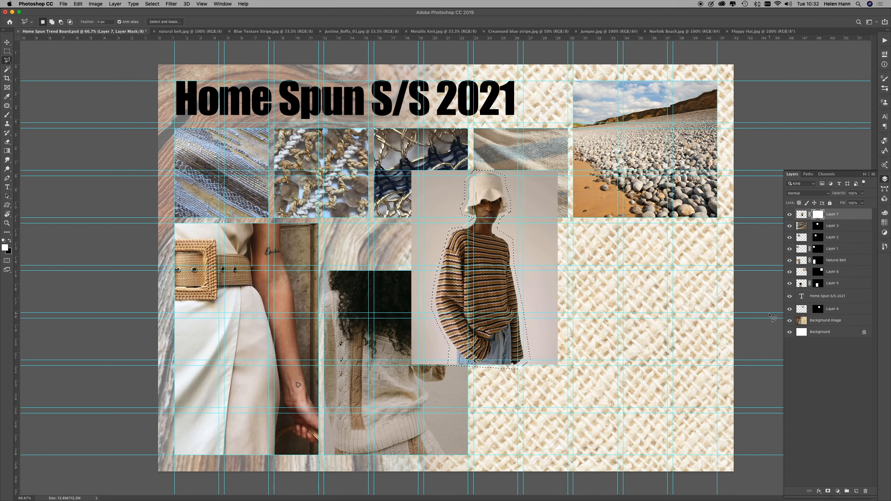
Step: Delete the existing layer mask from the Floppy Hat photo's layer without applying it
{"action": "left_click", "coordinate": [866, 492]}
{"action": "left_click", "coordinate": [421, 161]}
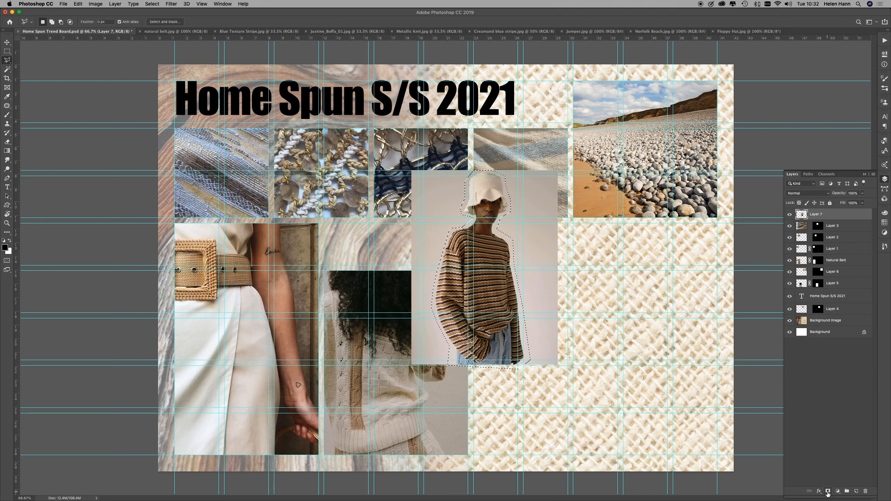
Step: Mask the floppy-hat photo's layer to the lasso selection around the model and hide the guides
{"action": "left_click", "coordinate": [828, 493]}
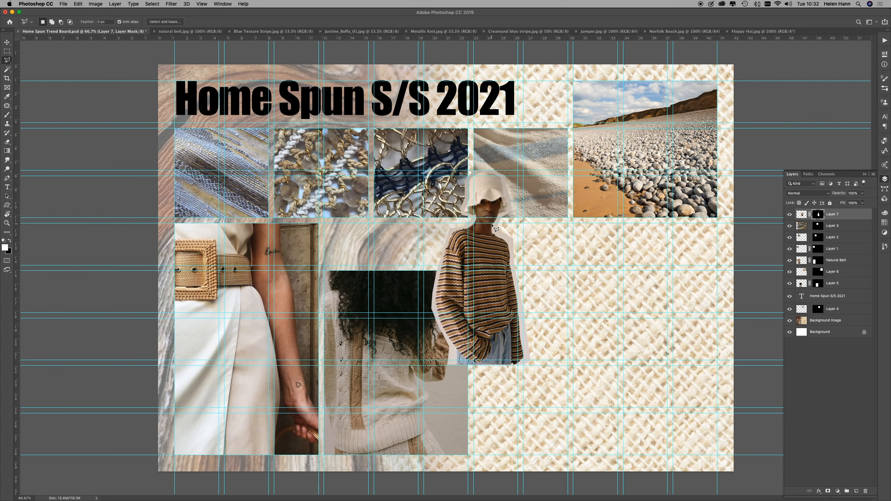
{"action": "key", "text": "super+semicolon"}
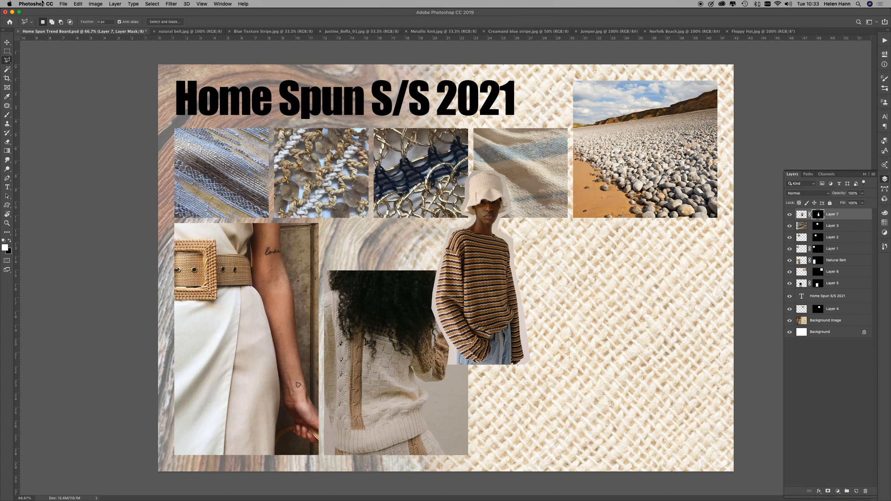
Step: Add Bevel & Emboss and Drop Shadow layer effects to the floppy-hat cut-out's layer
{"action": "left_click", "coordinate": [116, 4]}
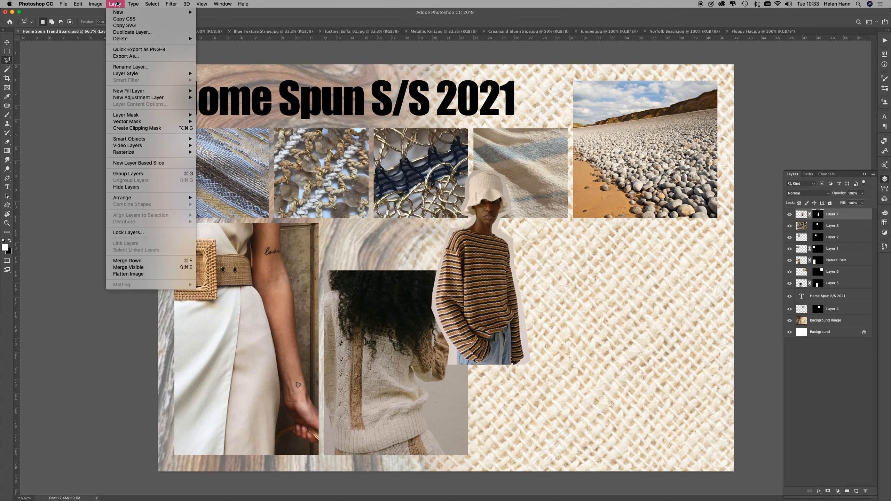
{"action": "mouse_move", "coordinate": [126, 96]}
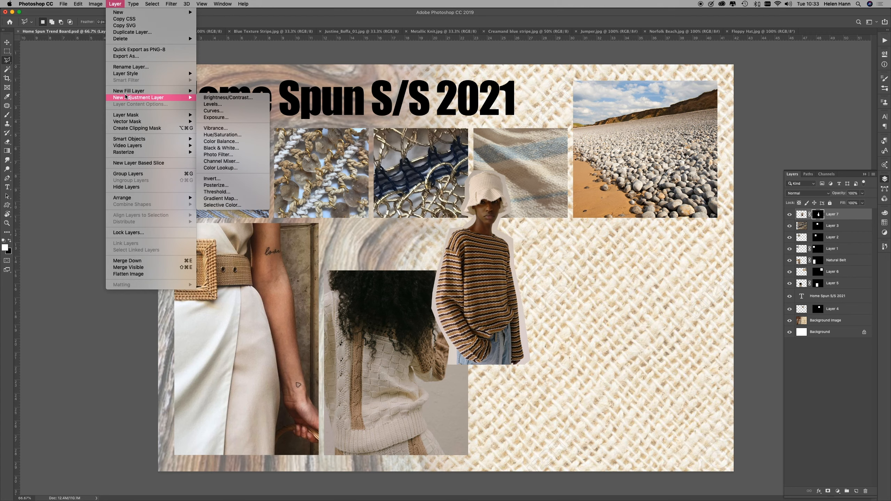
{"action": "mouse_move", "coordinate": [133, 73]}
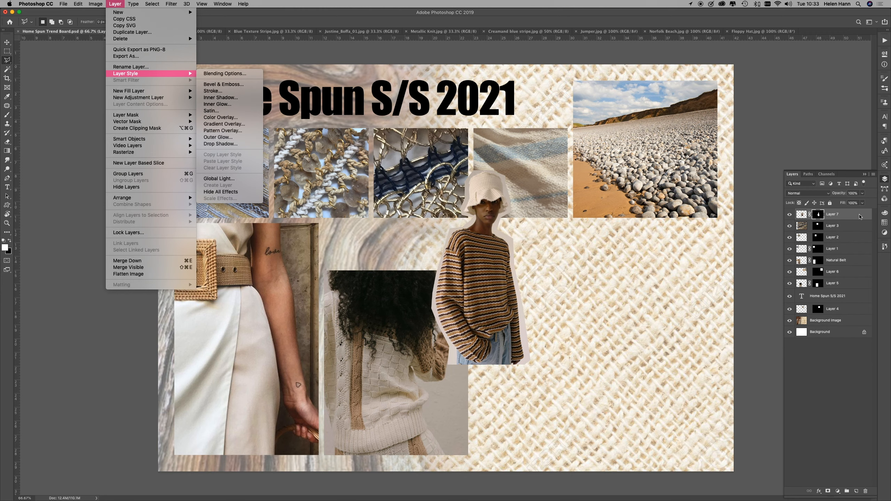
{"action": "left_click", "coordinate": [859, 217]}
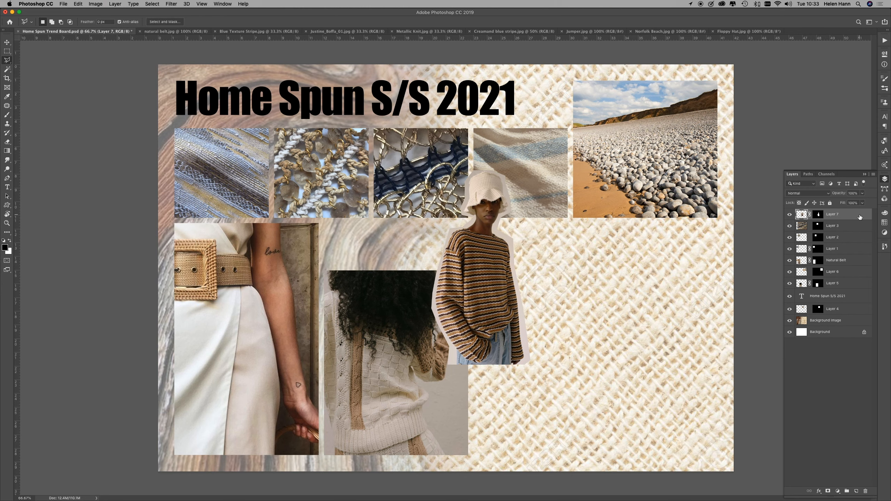
{"action": "double_click", "coordinate": [859, 217]}
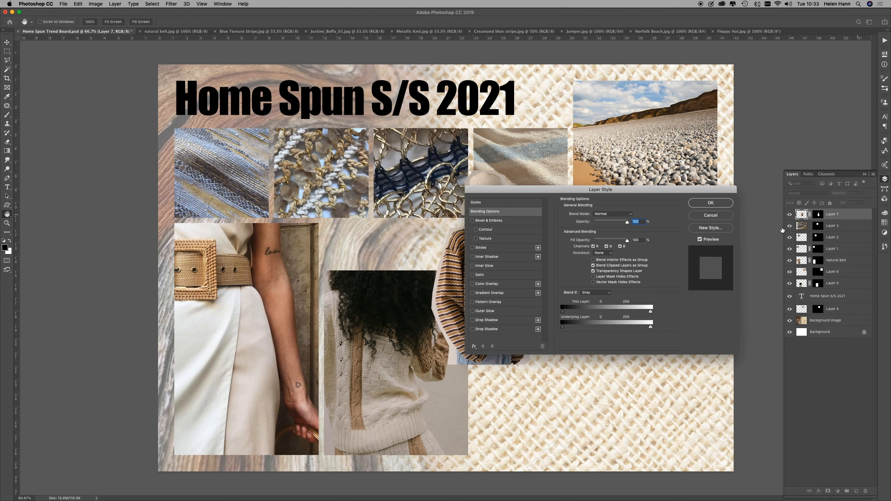
{"action": "left_click_drag", "start_coordinate": [666, 191], "coordinate": [316, 117]}
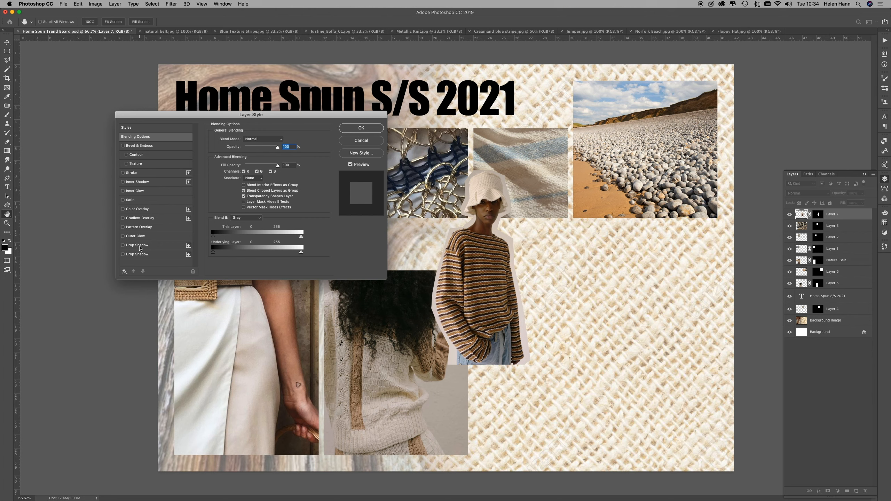
{"action": "left_click", "coordinate": [140, 248]}
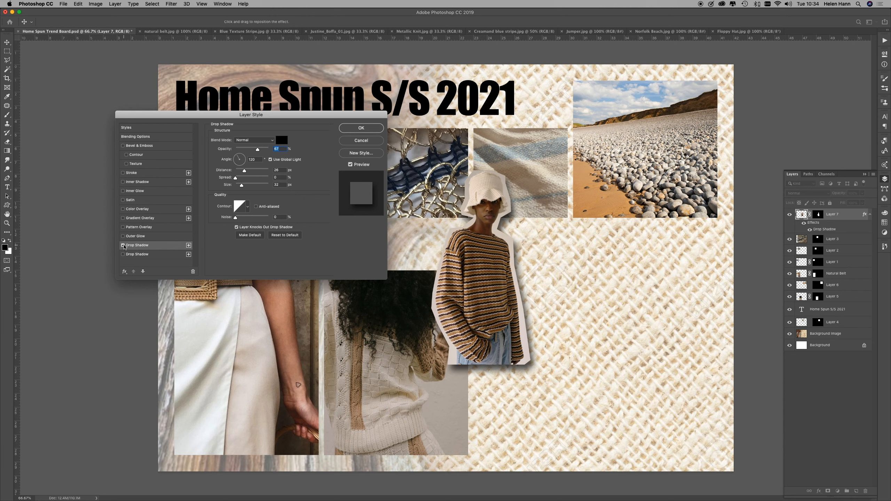
{"action": "left_click", "coordinate": [123, 245]}
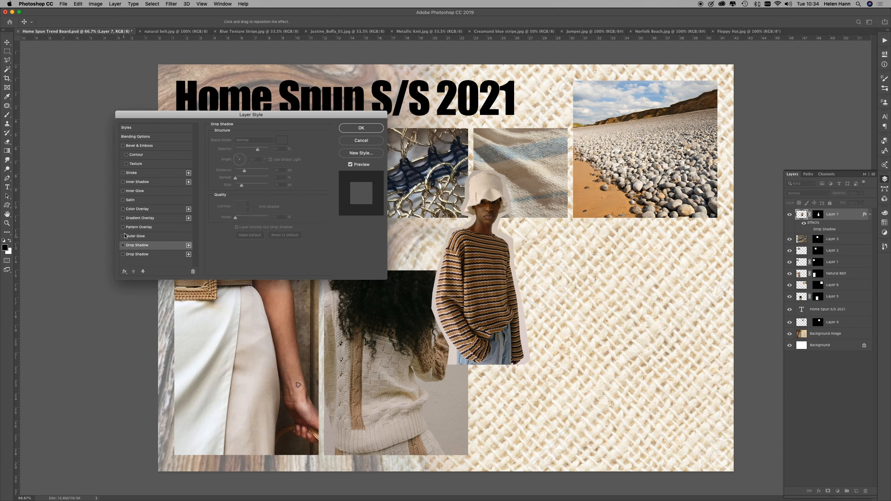
{"action": "left_click", "coordinate": [137, 148]}
{"action": "left_click", "coordinate": [139, 137]}
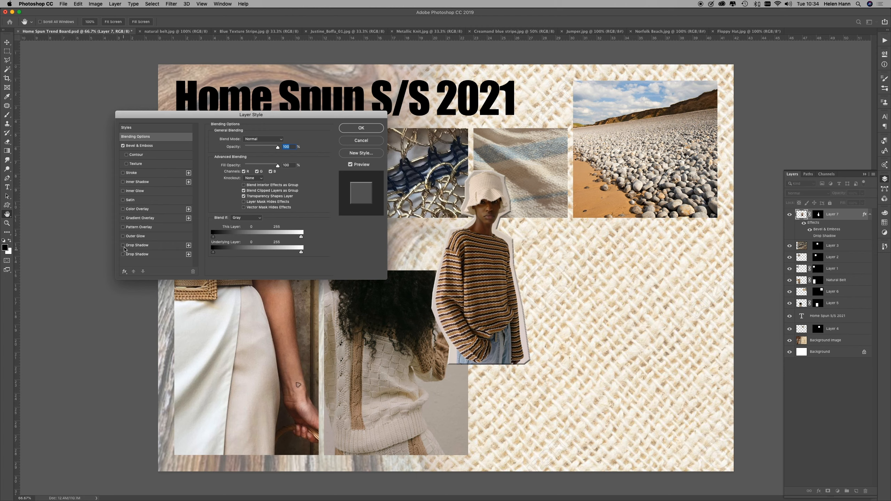
{"action": "left_click", "coordinate": [122, 245]}
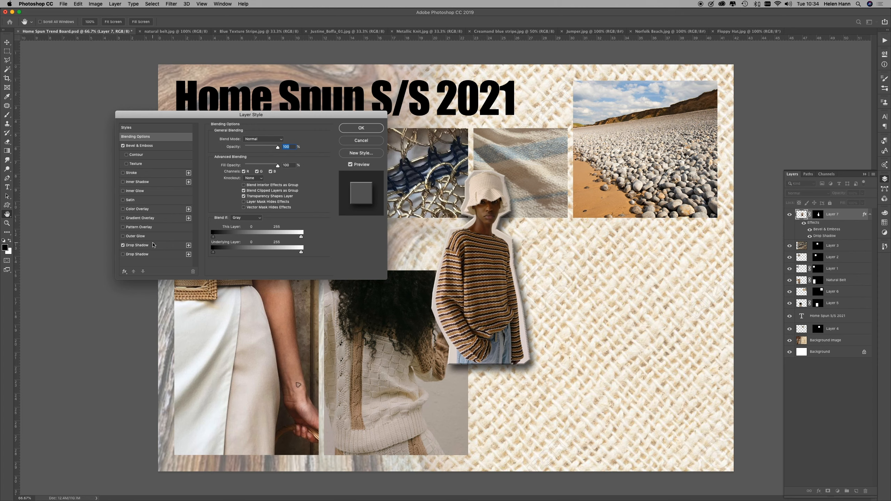
Step: Tighten the cut-out's drop shadow to about 48% opacity, an angle of about 118°, a size of 4 px and a shorter distance
{"action": "left_click", "coordinate": [133, 245]}
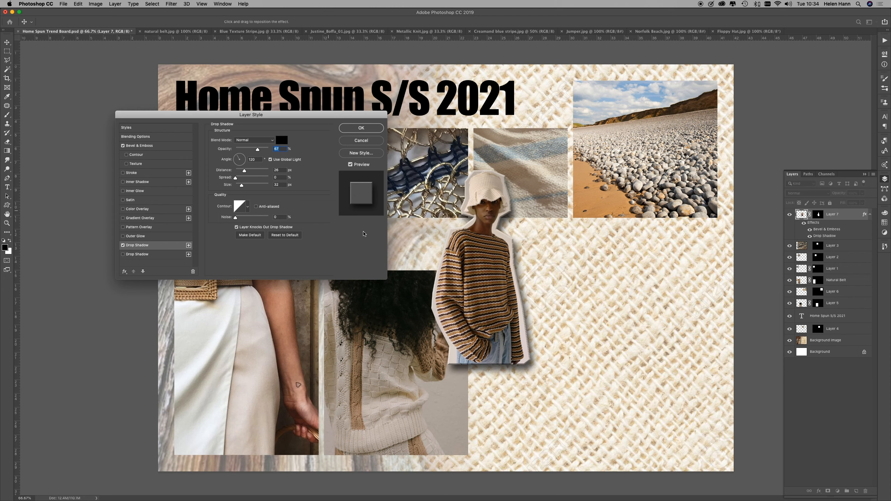
{"action": "left_click_drag", "start_coordinate": [244, 171], "coordinate": [239, 186]}
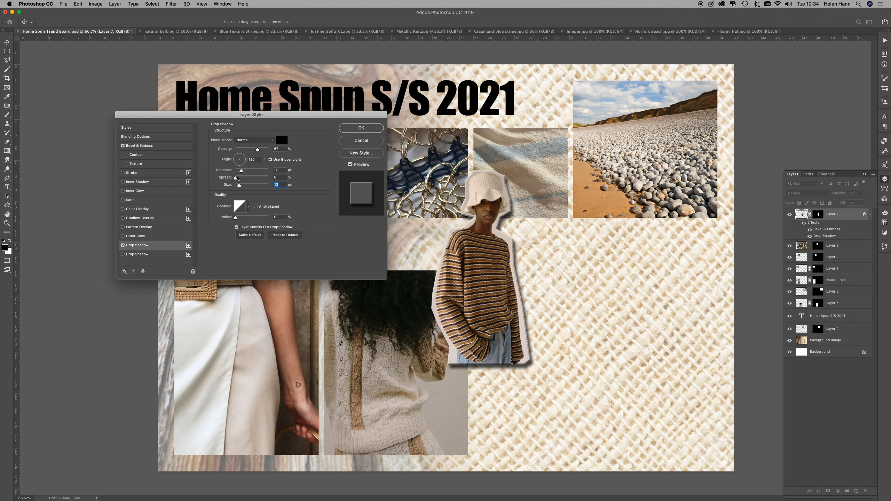
{"action": "left_click_drag", "start_coordinate": [241, 171], "coordinate": [240, 171]}
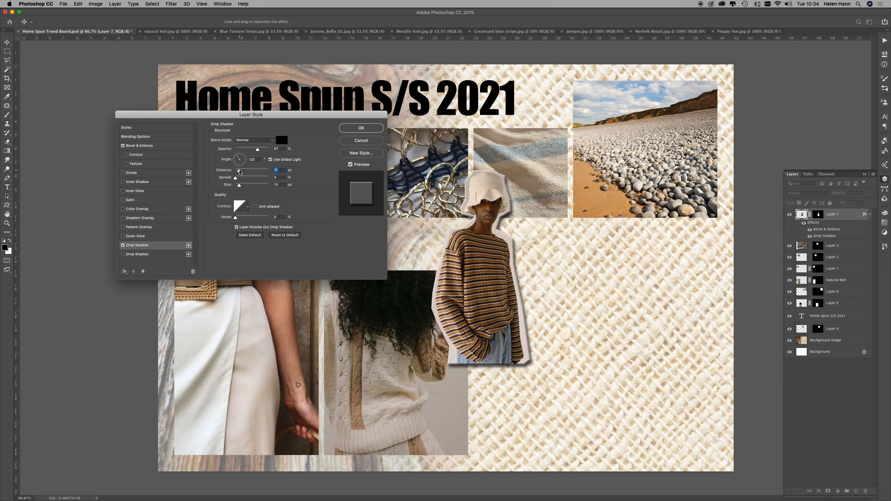
{"action": "left_click_drag", "start_coordinate": [238, 187], "coordinate": [238, 188]}
{"action": "mouse_move", "coordinate": [238, 161]}
{"action": "left_mouse_down"}
{"action": "mouse_move", "coordinate": [247, 154]}
{"action": "mouse_move", "coordinate": [238, 153]}
{"action": "left_mouse_up"}
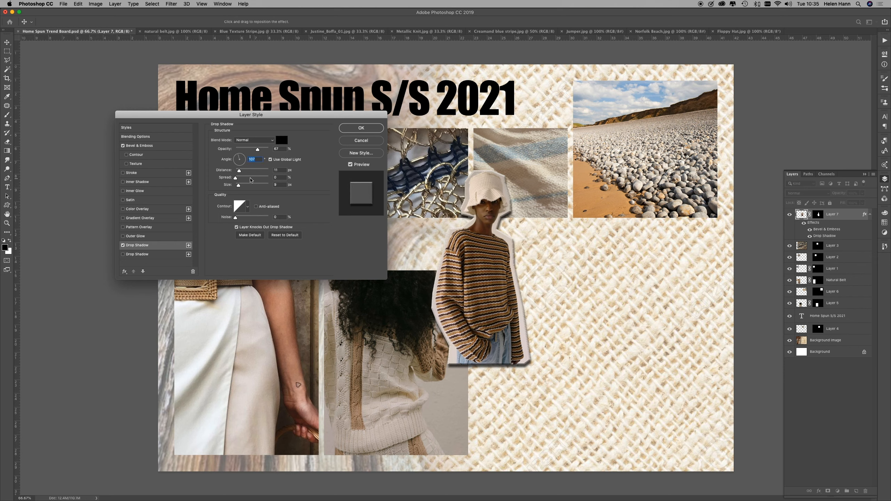
{"action": "left_click_drag", "start_coordinate": [257, 152], "coordinate": [251, 151]}
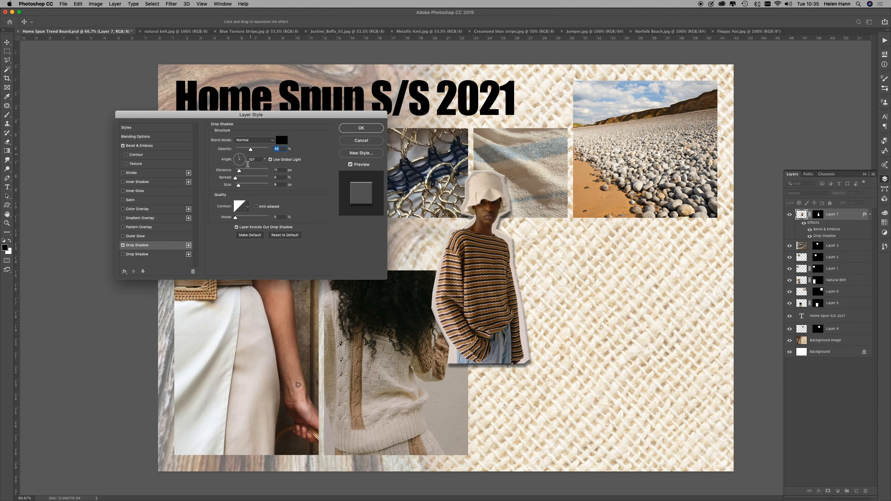
{"action": "left_click_drag", "start_coordinate": [239, 185], "coordinate": [239, 171]}
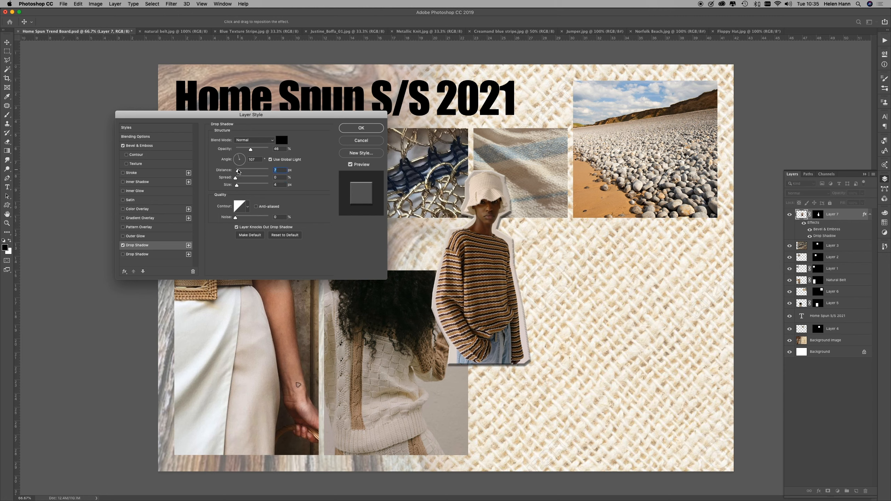
{"action": "left_click_drag", "start_coordinate": [238, 171], "coordinate": [239, 171]}
{"action": "left_click_drag", "start_coordinate": [238, 158], "coordinate": [237, 159]}
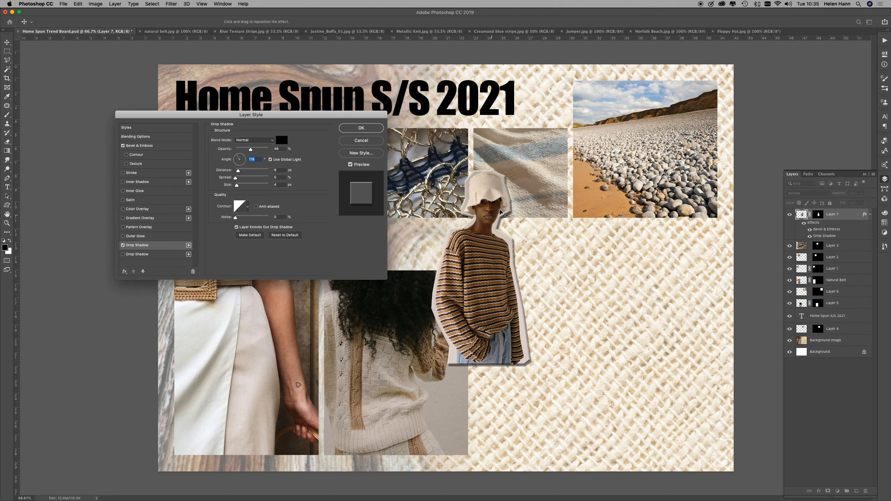
Step: Turn off the cut-out's Bevel & Emboss, slightly reduce the drop shadow's distance and apply the layer style
{"action": "left_click", "coordinate": [123, 145]}
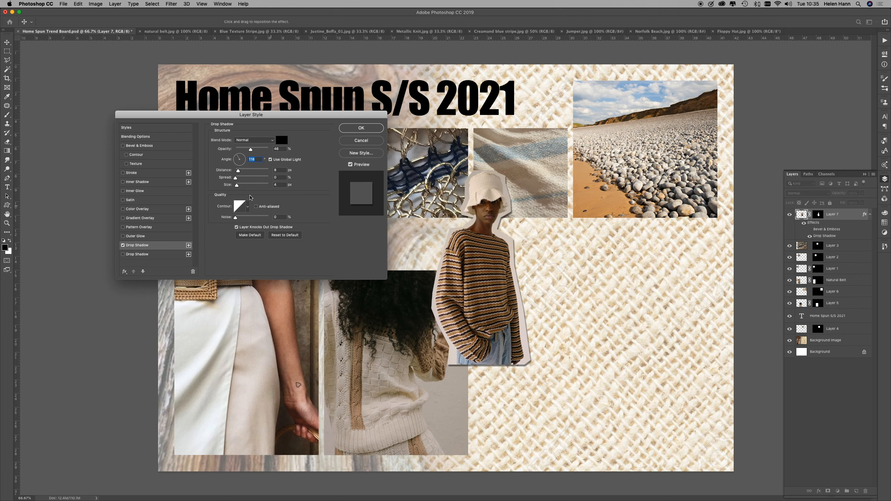
{"action": "left_click_drag", "start_coordinate": [238, 171], "coordinate": [238, 170]}
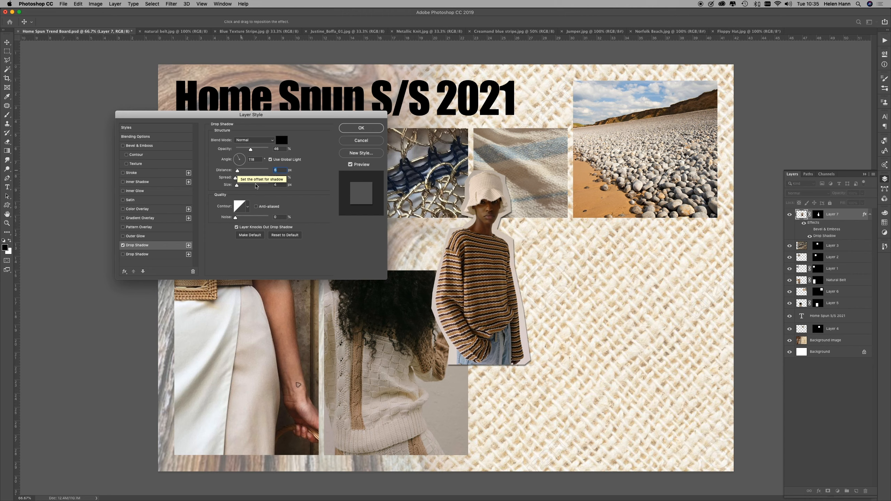
{"action": "left_click", "coordinate": [376, 132]}
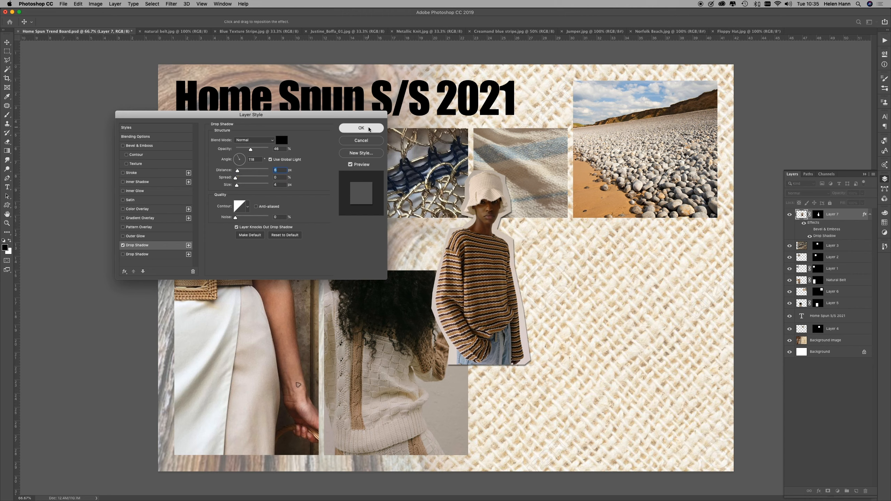
{"action": "key", "text": "l"}
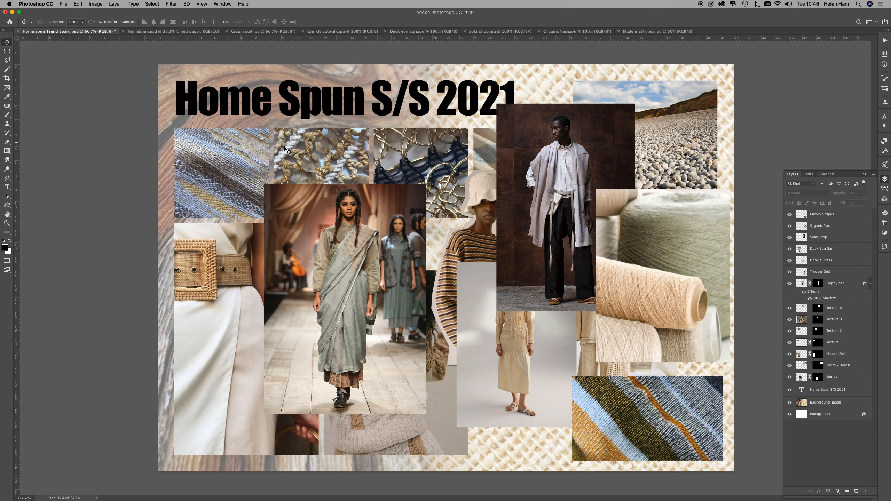
Step: Show the guides and move the Maddy Stripes swatch onto the third texture square, aligned to the square's top and right edges
{"action": "left_click", "coordinate": [658, 425]}
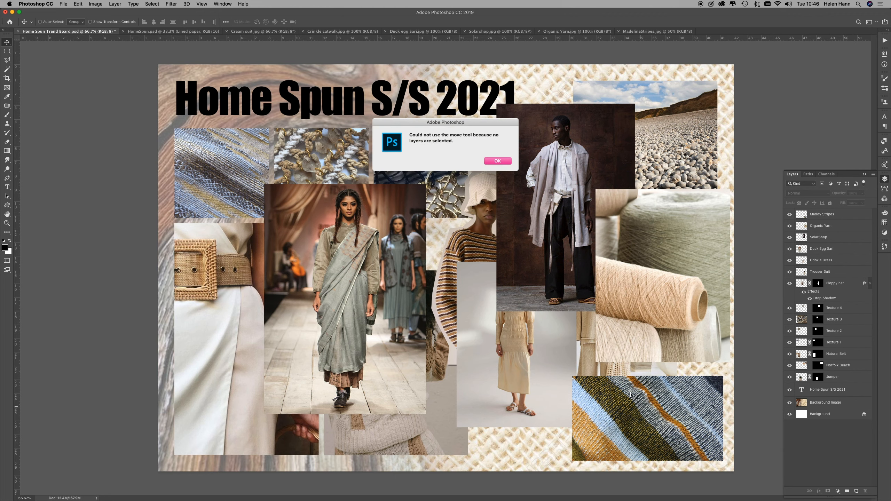
{"action": "left_click", "coordinate": [500, 162]}
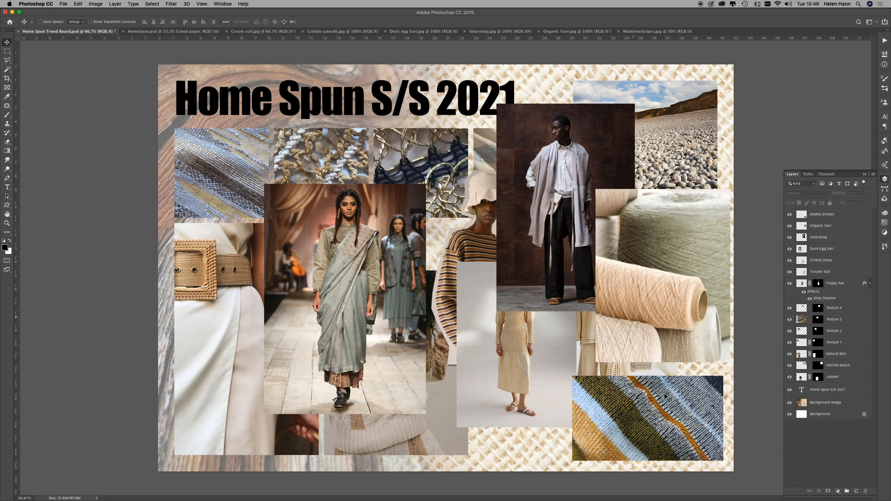
{"action": "left_click", "coordinate": [846, 215]}
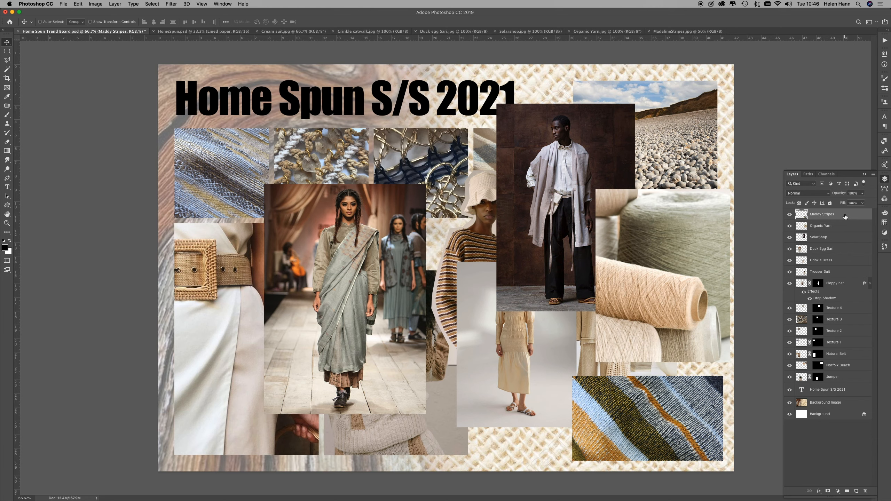
{"action": "left_click_drag", "start_coordinate": [660, 402], "coordinate": [508, 123]}
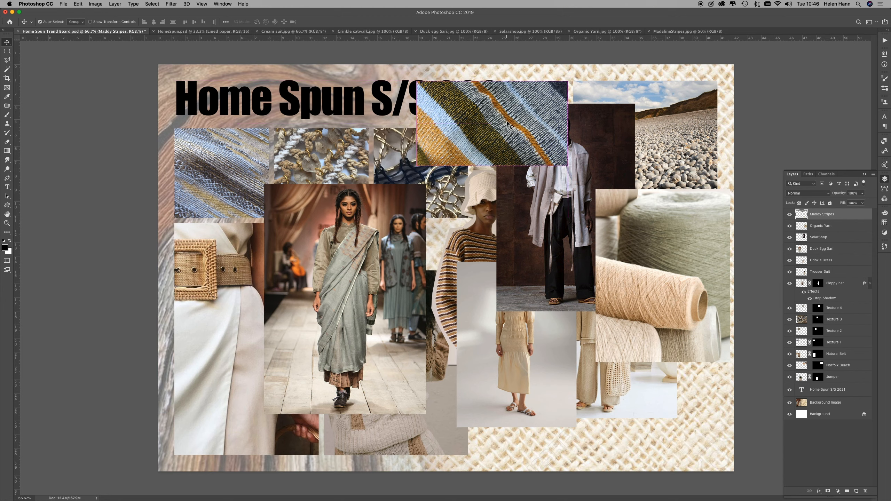
{"action": "key", "text": "super+semicolon"}
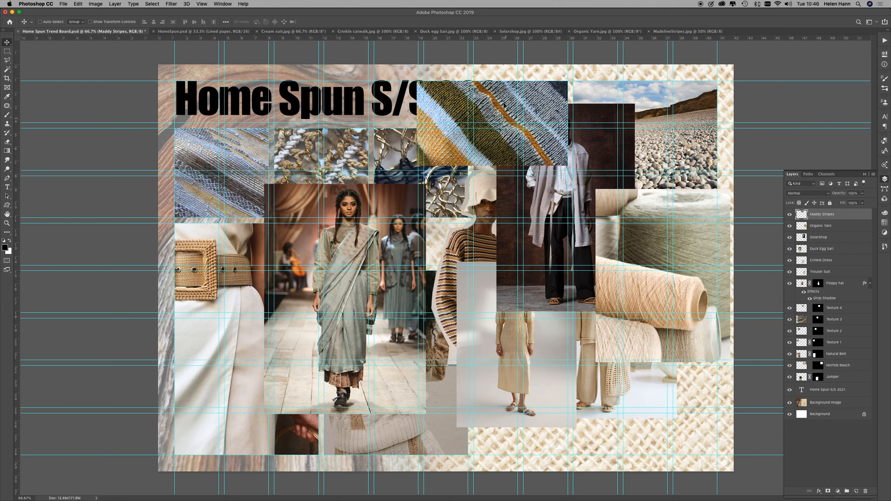
{"action": "left_click_drag", "start_coordinate": [450, 145], "coordinate": [347, 191]}
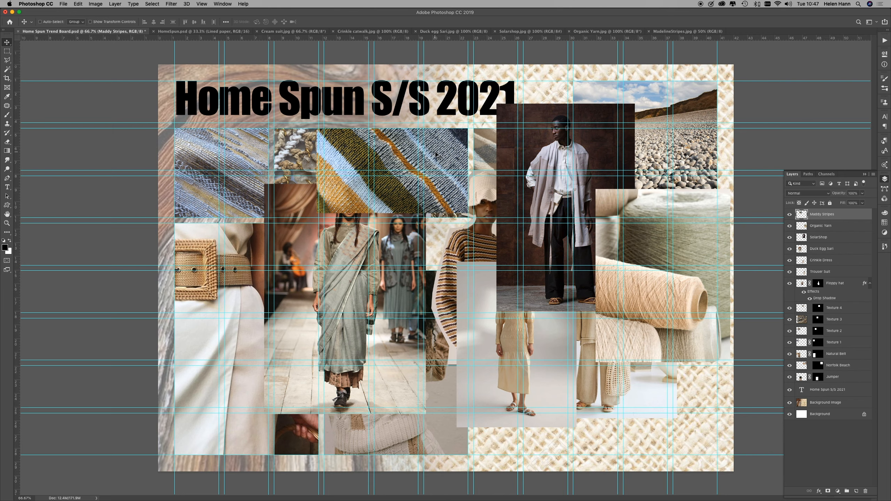
Step: Scale the Maddy Stripes swatch down proportionally to about one texture square's width and move it beside the beach photo, against the top guide
{"action": "key", "text": "cmd+t"}
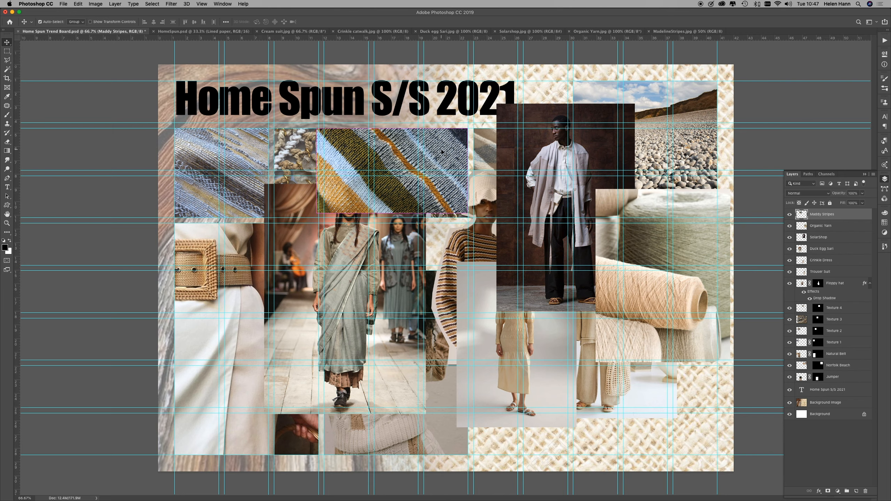
{"action": "left_click_drag", "start_coordinate": [317, 212], "coordinate": [367, 176]}
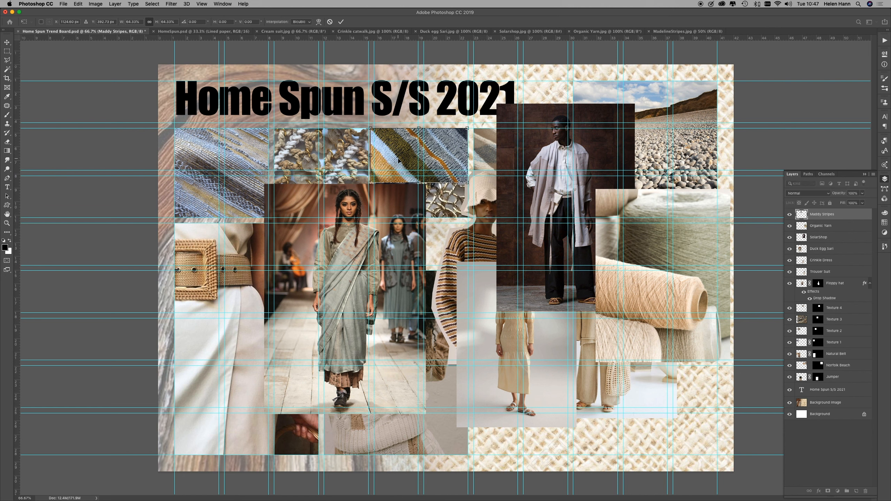
{"action": "left_click", "coordinate": [341, 22]}
{"action": "left_click_drag", "start_coordinate": [389, 146], "coordinate": [493, 99]}
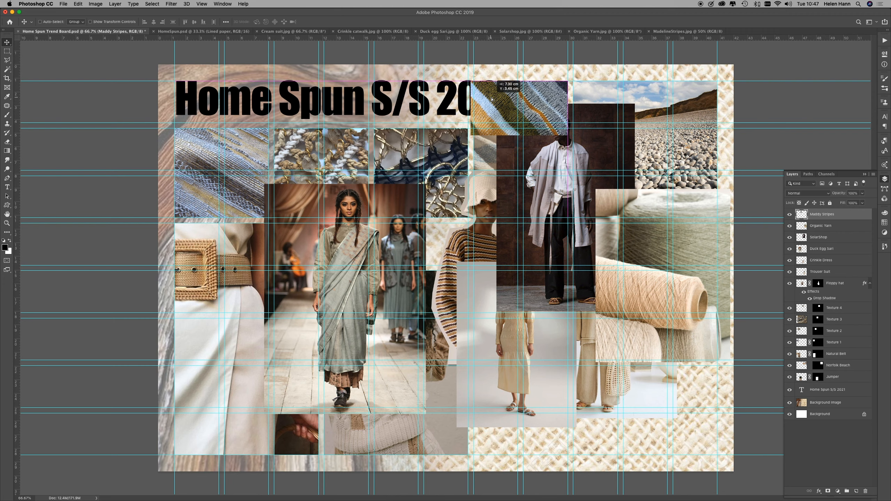
{"action": "left_click_drag", "start_coordinate": [493, 99], "coordinate": [492, 100]}
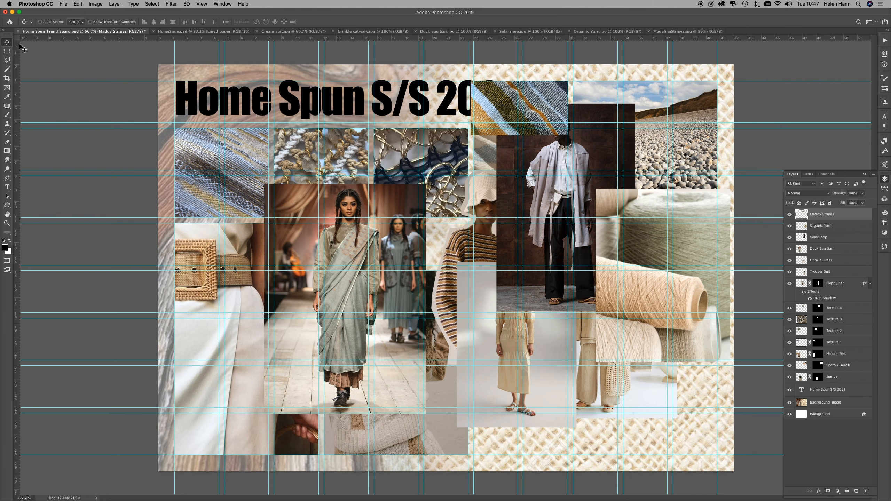
Step: Mask the Maddy Stripes swatch to a rectangular marquee along the guides between the title and the beach photo
{"action": "left_click", "coordinate": [7, 51]}
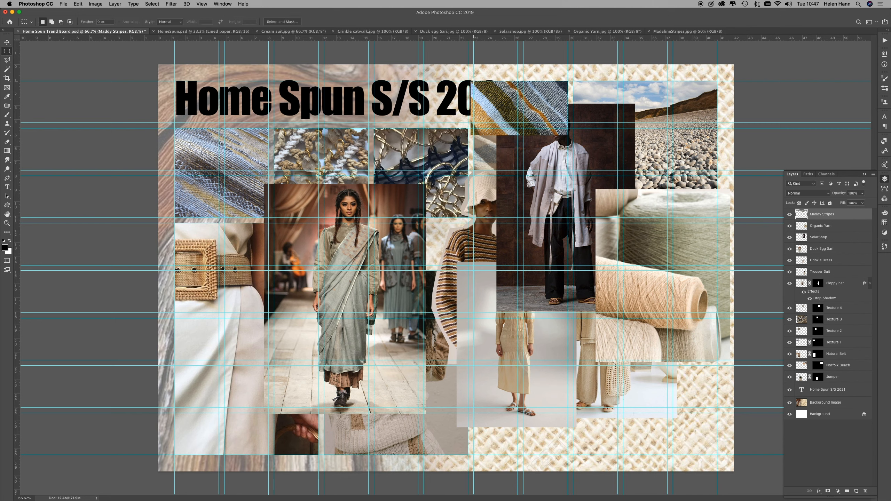
{"action": "left_click_drag", "start_coordinate": [473, 83], "coordinate": [569, 124]}
{"action": "left_click", "coordinate": [827, 492]}
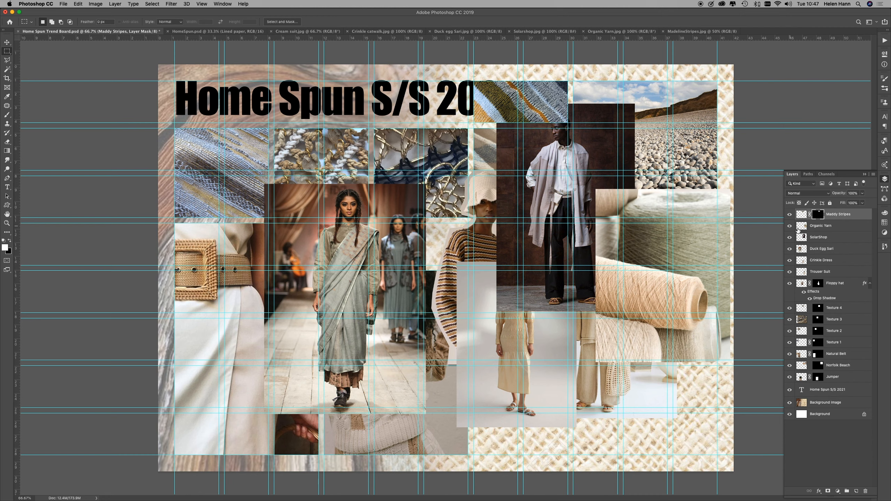
Step: Move the Home Spun S/S 2021 title to the board's lower-right corner guides and bring its layer above all the others
{"action": "left_click", "coordinate": [827, 390]}
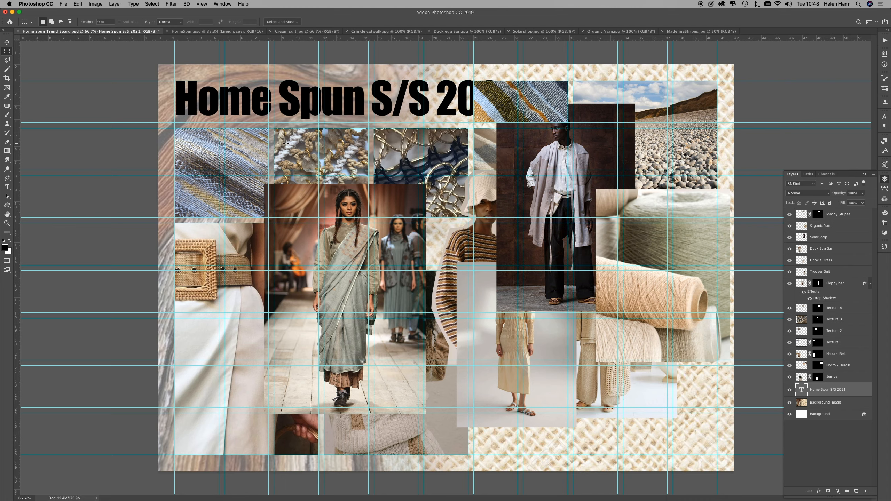
{"action": "key", "text": "v"}
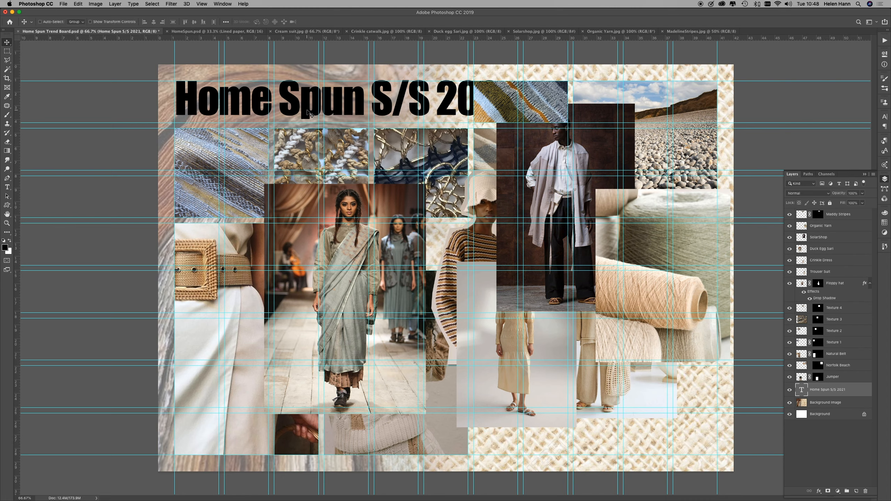
{"action": "left_click_drag", "start_coordinate": [311, 115], "coordinate": [511, 451]}
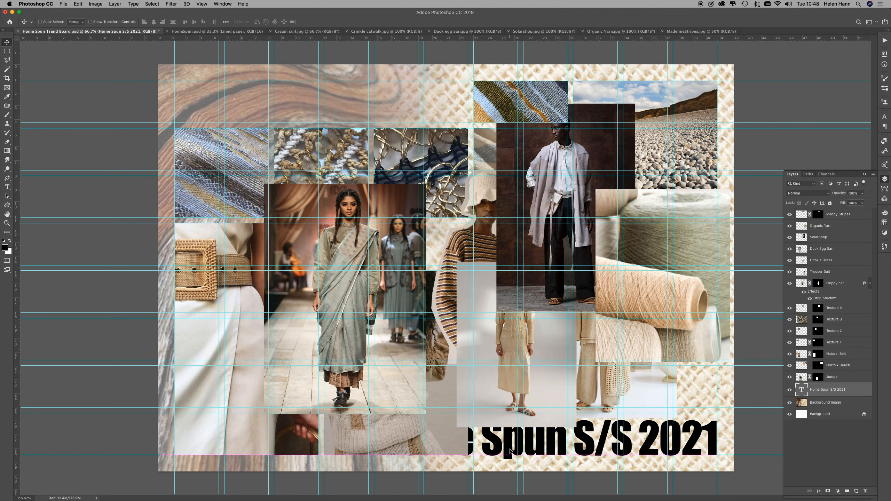
{"action": "left_click_drag", "start_coordinate": [852, 393], "coordinate": [861, 215]}
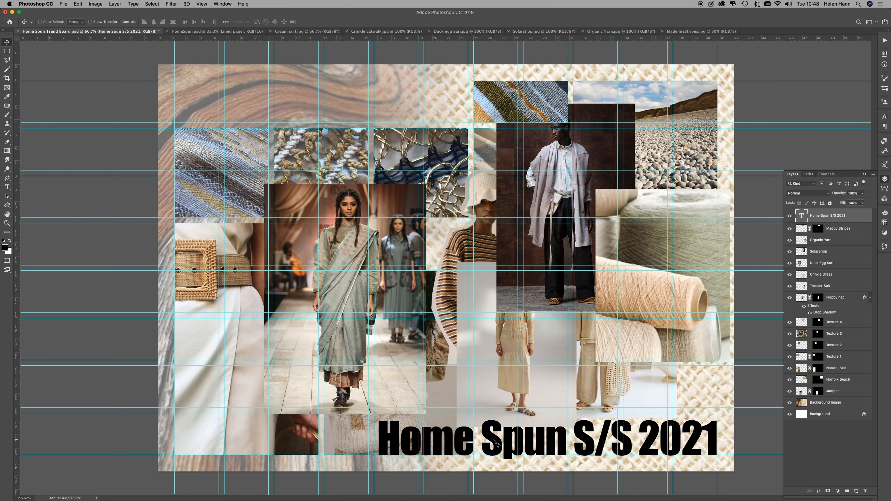
Step: Scale the title down proportionally to about 72%, placing it in the lower-right corner below the fashion photos
{"action": "key", "text": "super+t"}
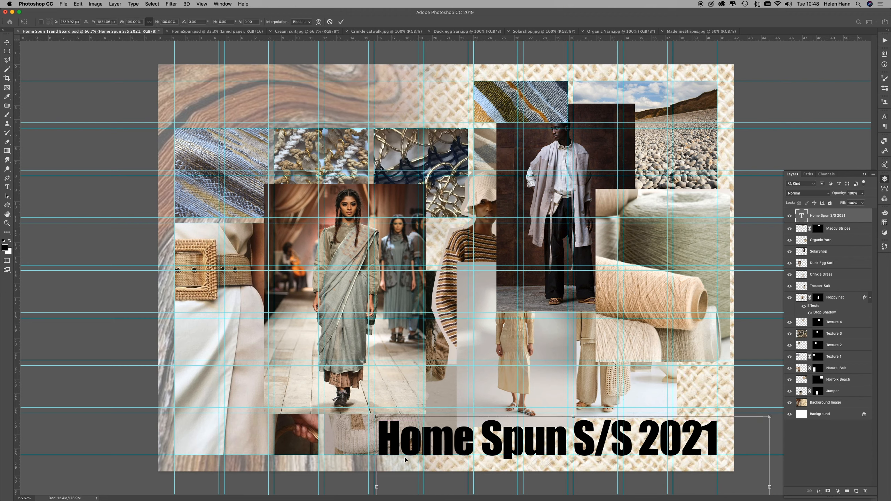
{"action": "left_click_drag", "start_coordinate": [647, 452], "coordinate": [727, 413]}
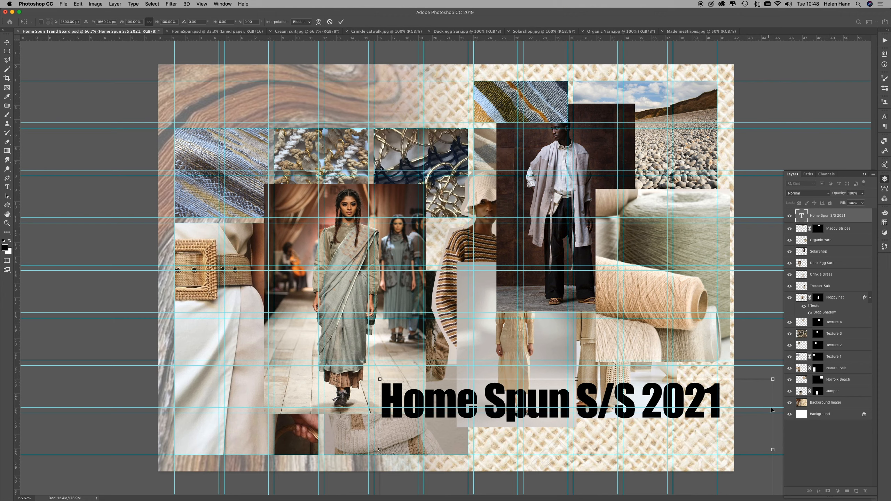
{"action": "left_click_drag", "start_coordinate": [773, 379], "coordinate": [696, 396]}
{"action": "left_click_drag", "start_coordinate": [548, 434], "coordinate": [604, 448]}
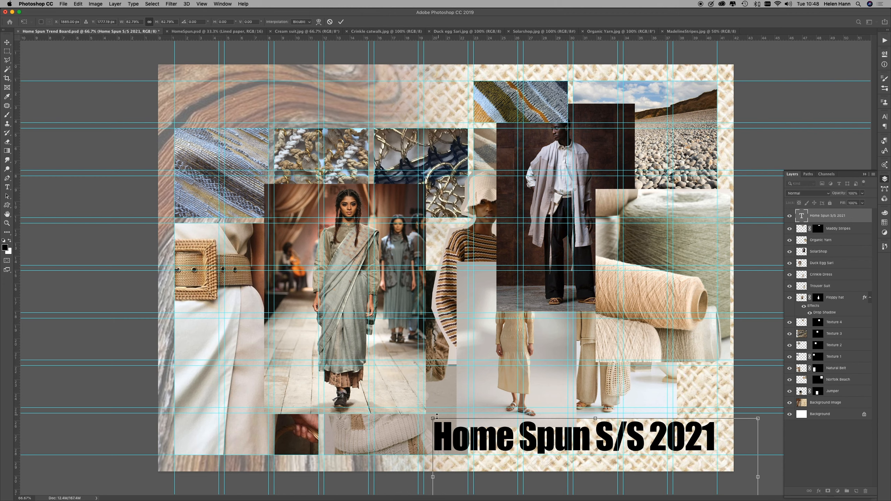
{"action": "left_click_drag", "start_coordinate": [432, 419], "coordinate": [500, 435]}
Step: Nudge the title slightly up and to the right against the right margin guide and apply the transform
{"action": "key", "text": "Up"}
{"action": "key", "text": "Up"}
{"action": "key", "text": "Up"}
{"action": "key", "text": "Up"}
{"action": "key", "text": "Up"}
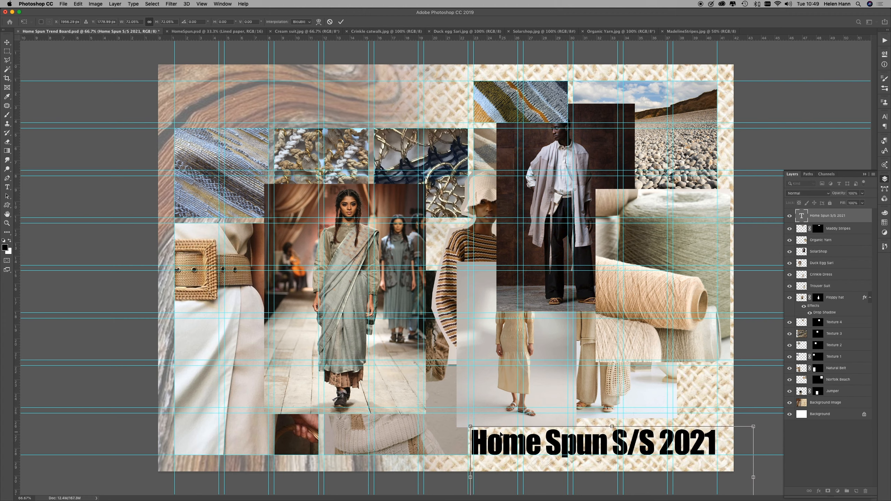
{"action": "key", "text": "Up"}
{"action": "key", "text": "Up"}
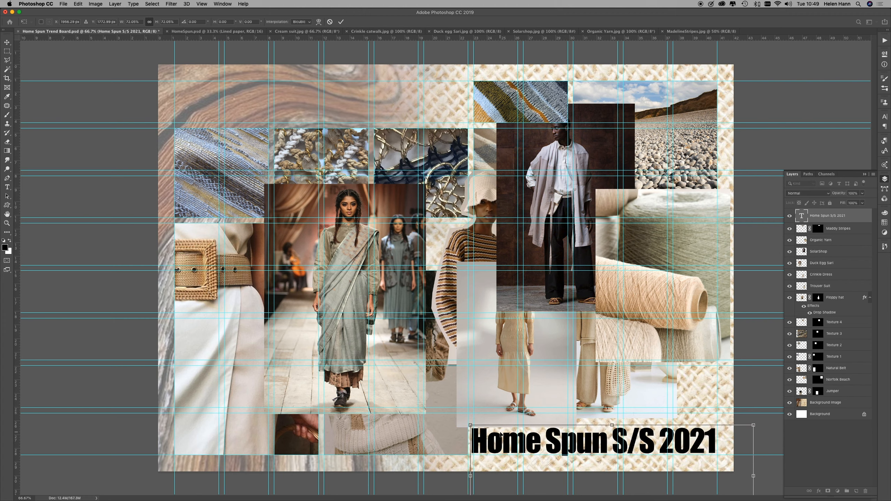
{"action": "key", "text": "Up"}
{"action": "key", "text": "Up"}
{"action": "key", "text": "Up"}
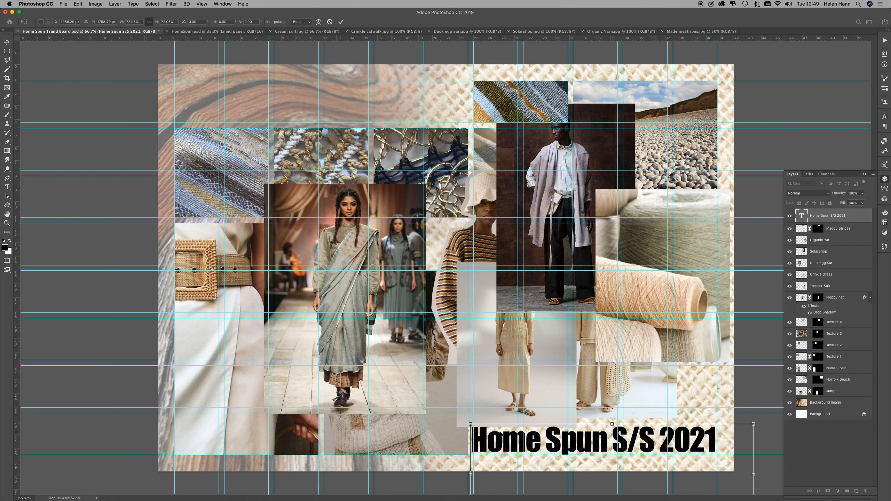
{"action": "key", "text": "Right"}
{"action": "key", "text": "Right"}
{"action": "key", "text": "Right"}
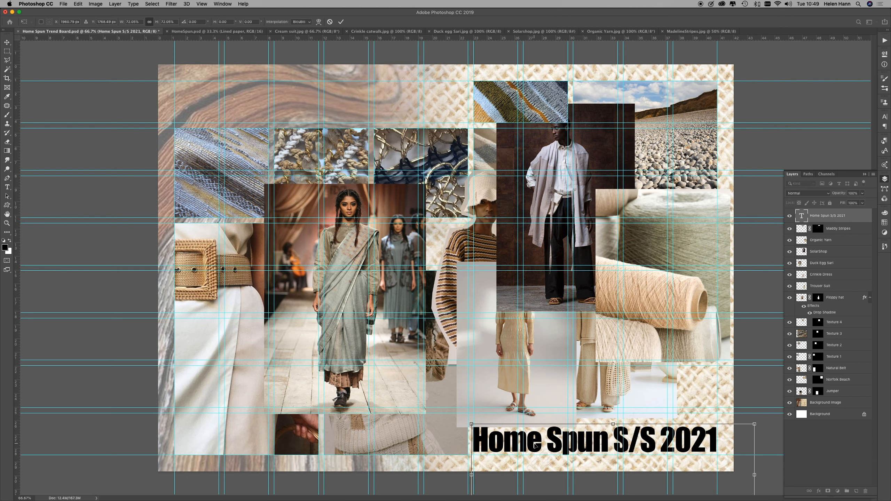
{"action": "key", "text": "Return"}
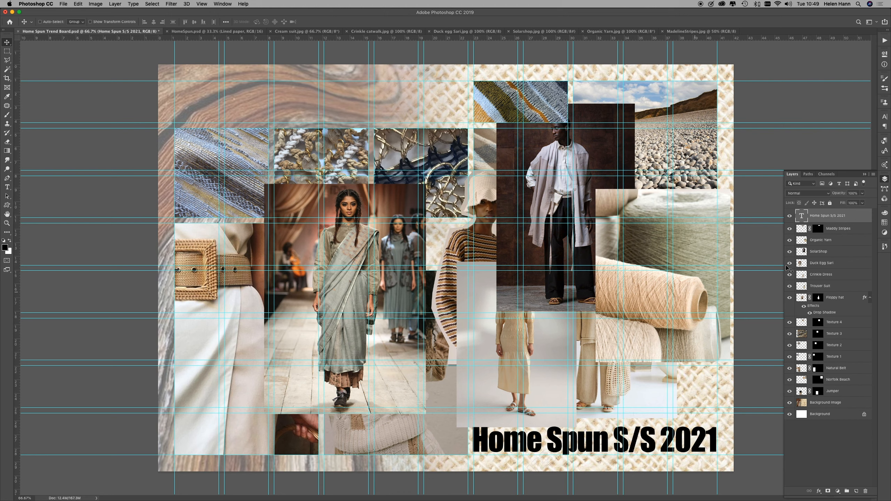
Step: Move the Organic Yarn photo below the beach photo against the right margin guide and scale it proportionally to about 70%
{"action": "left_click", "coordinate": [856, 241]}
{"action": "left_click_drag", "start_coordinate": [687, 243], "coordinate": [672, 277]}
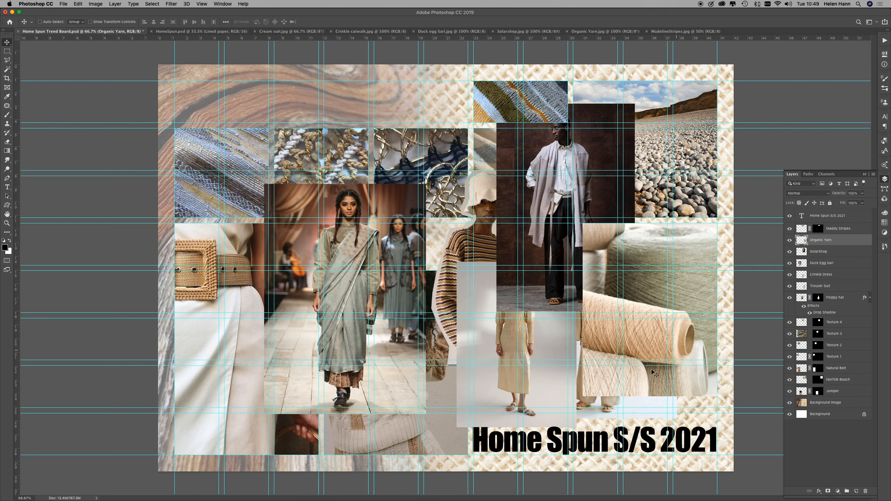
{"action": "key", "text": "super+t"}
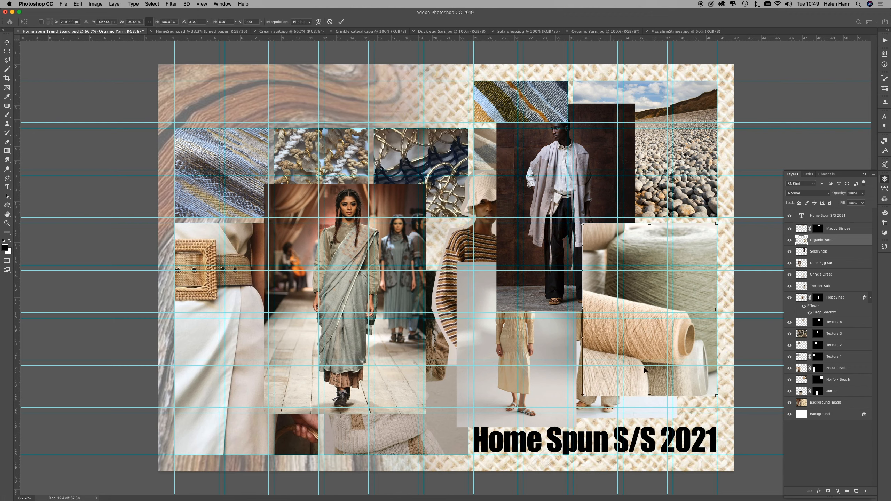
{"action": "left_click_drag", "start_coordinate": [583, 395], "coordinate": [610, 331]}
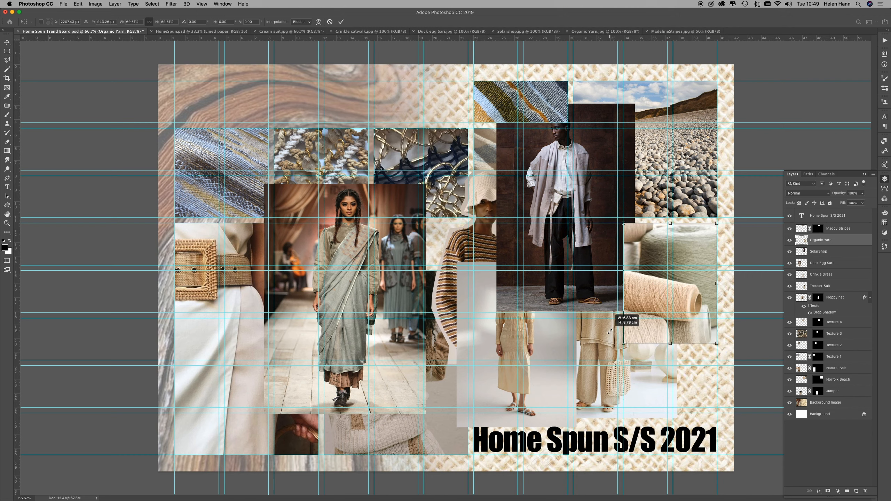
{"action": "left_click_drag", "start_coordinate": [610, 331], "coordinate": [610, 332]}
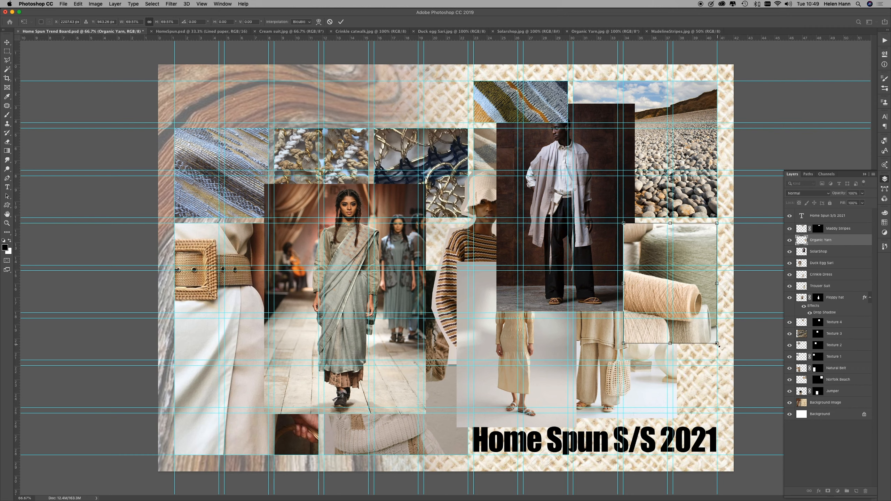
Step: Mask the Organic Yarn photo to a rectangular marquee along the guides, cropping off its lower part
{"action": "key", "text": "m"}
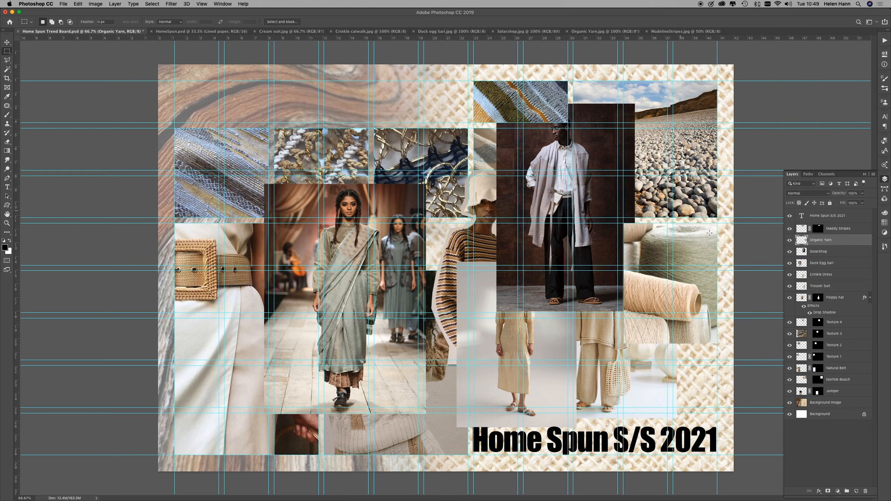
{"action": "left_click_drag", "start_coordinate": [717, 223], "coordinate": [650, 291]}
{"action": "left_click_drag", "start_coordinate": [649, 291], "coordinate": [624, 313]}
{"action": "left_click", "coordinate": [828, 492]}
Step: Unlink the Organic Yarn layer from its mask and reposition the yarn image inside the masked frame
{"action": "left_click", "coordinate": [810, 240]}
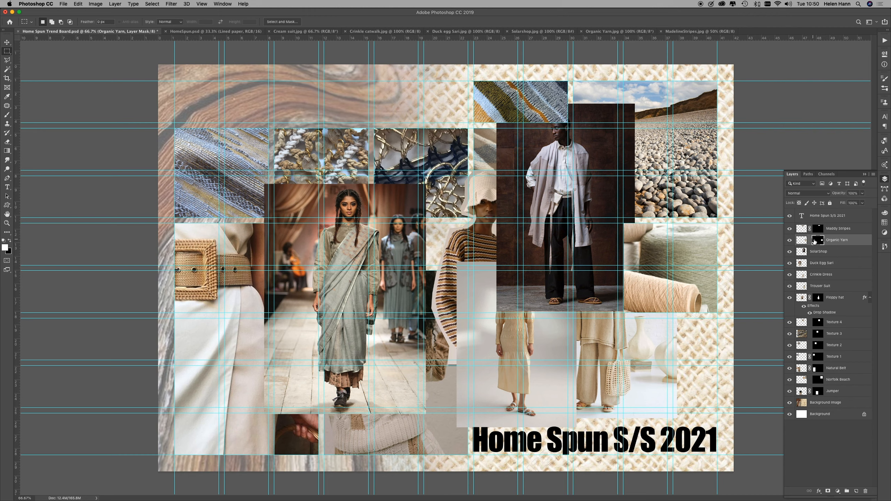
{"action": "left_click", "coordinate": [803, 240]}
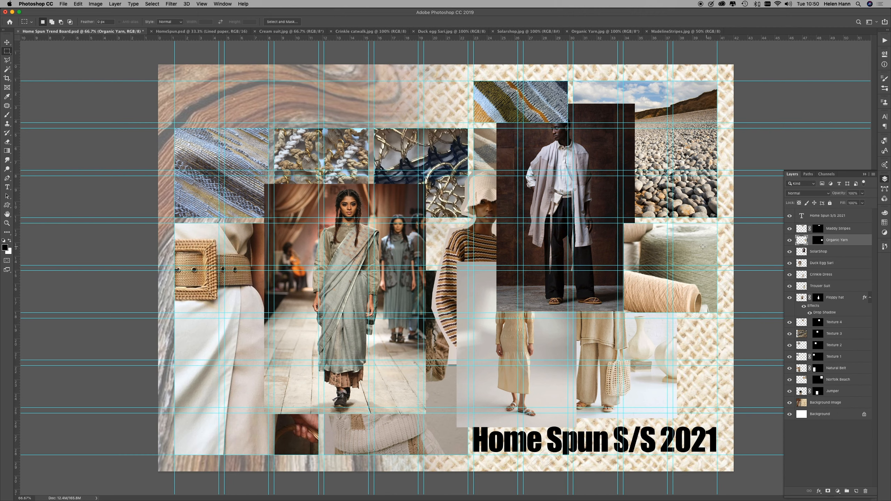
{"action": "left_click", "coordinate": [7, 42]}
{"action": "left_click_drag", "start_coordinate": [683, 250], "coordinate": [682, 240]}
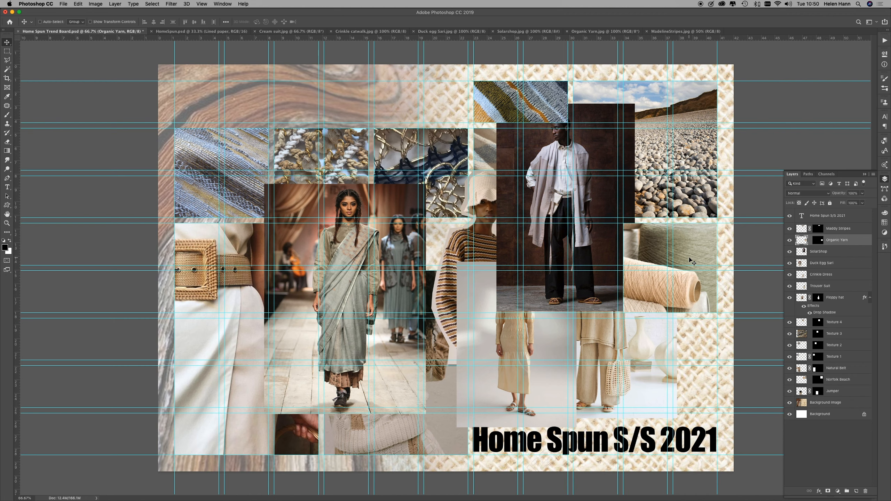
{"action": "left_click_drag", "start_coordinate": [693, 260], "coordinate": [689, 245]}
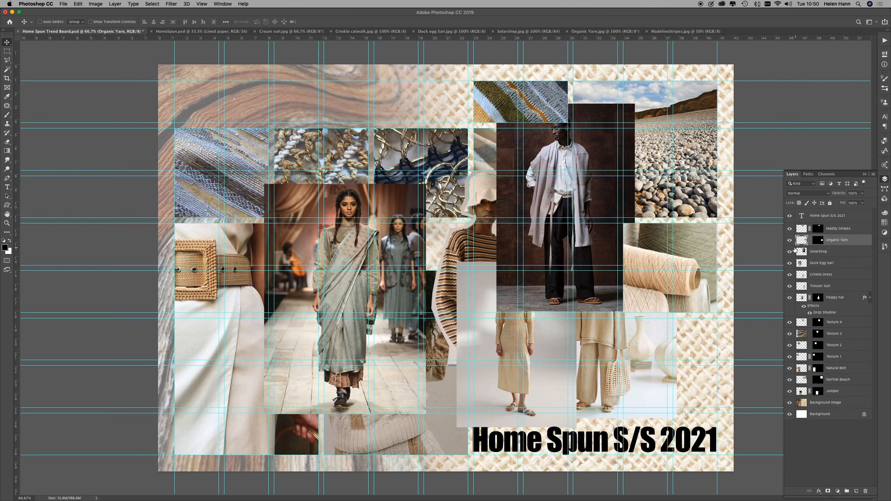
Step: Move the SolarShop photo to the lower-right guides behind the yarn photo and scale it proportionally to about 67%
{"action": "left_click", "coordinate": [857, 253]}
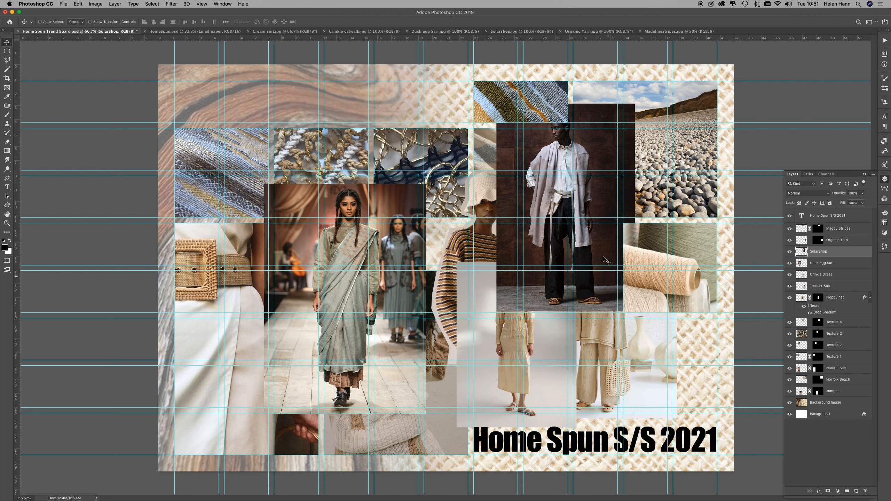
{"action": "left_click_drag", "start_coordinate": [589, 160], "coordinate": [668, 251]}
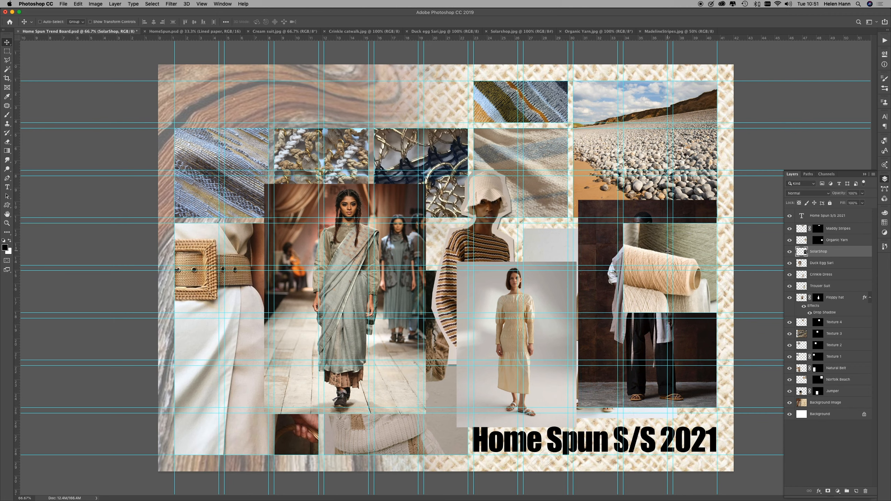
{"action": "key", "text": "super+t"}
{"action": "left_click_drag", "start_coordinate": [579, 201], "coordinate": [631, 266]}
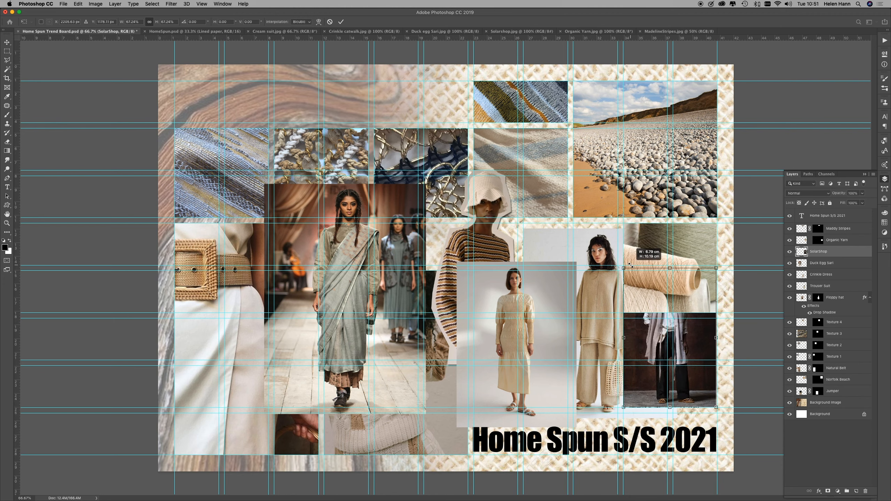
{"action": "left_click_drag", "start_coordinate": [630, 265], "coordinate": [631, 264]}
Step: Delete the Norfolk Beach layer's mask without applying it
{"action": "left_click", "coordinate": [852, 380]}
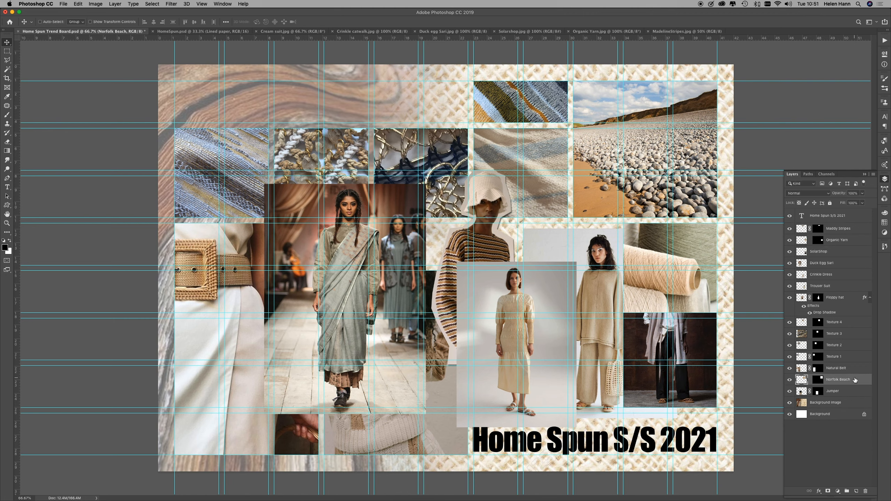
{"action": "left_click", "coordinate": [817, 381]}
{"action": "key", "text": "x"}
{"action": "left_click", "coordinate": [865, 491]}
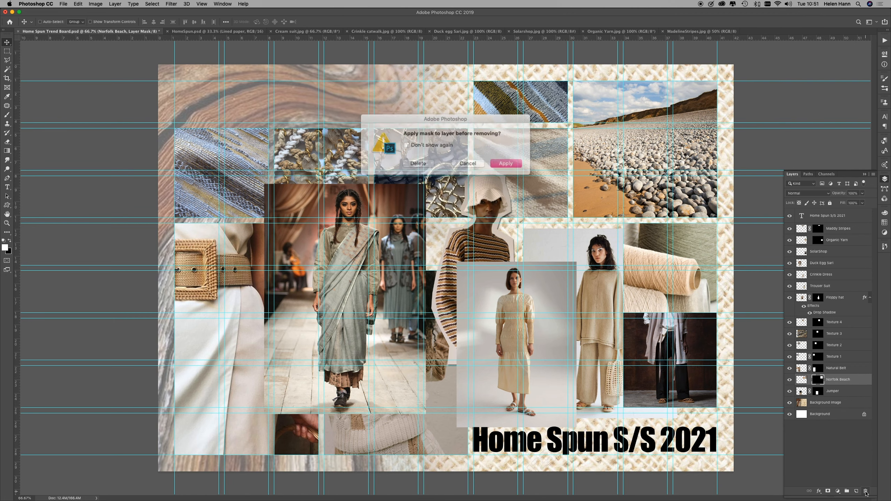
{"action": "left_click", "coordinate": [422, 160]}
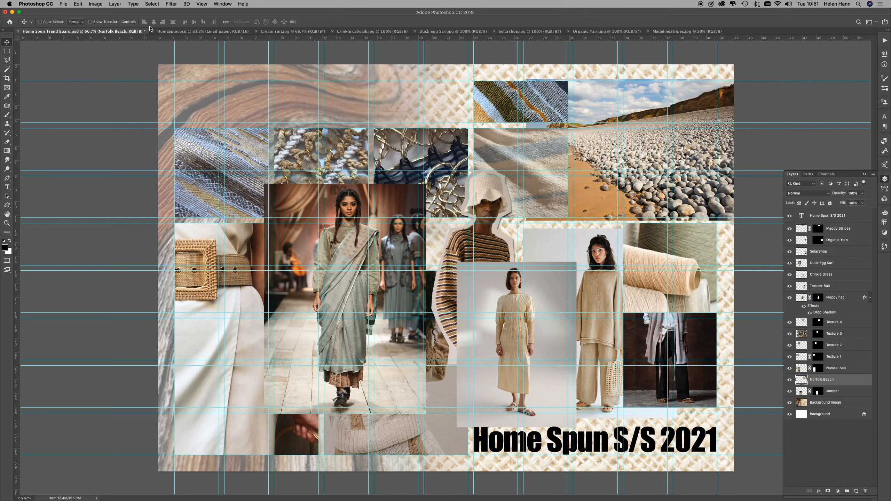
Step: Mask the Norfolk Beach photo to a shorter rectangular marquee along the guides, from the top margin to the second grid row
{"action": "left_click", "coordinate": [7, 50]}
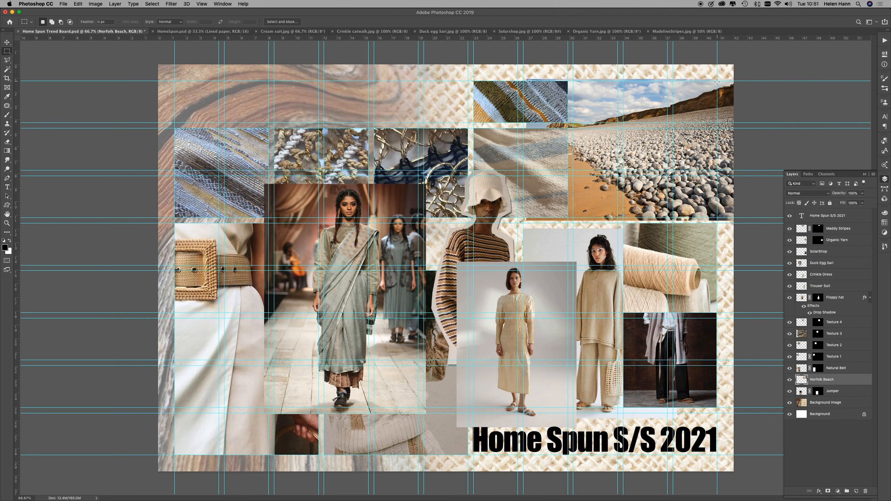
{"action": "left_click_drag", "start_coordinate": [717, 81], "coordinate": [573, 171]}
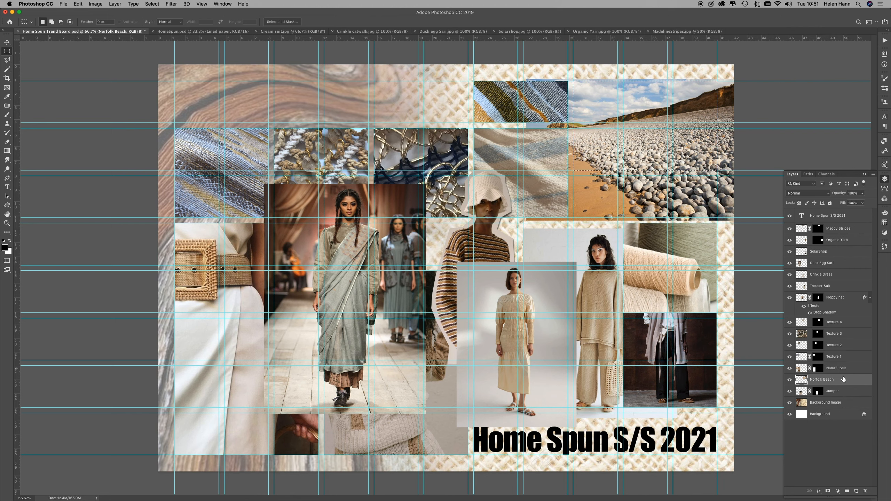
{"action": "left_click", "coordinate": [828, 492]}
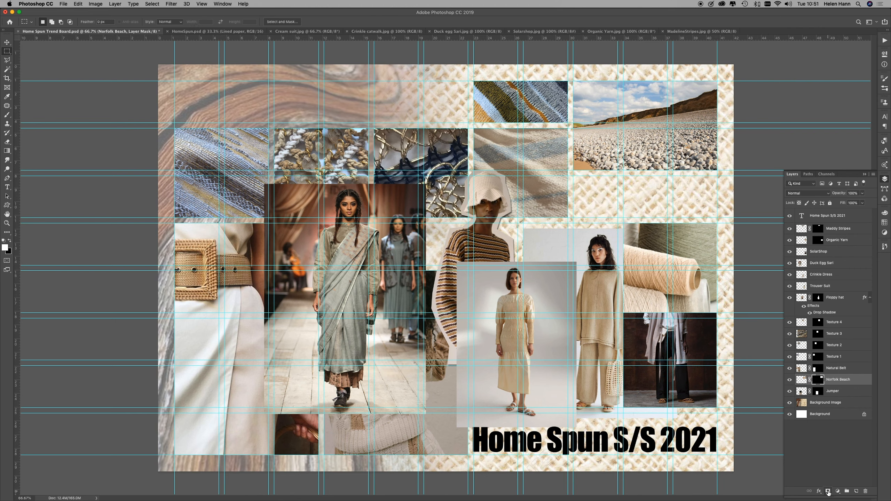
Step: Unlink the Norfolk Beach layer from its mask and shift the beach image up and to the right inside the frame
{"action": "left_click", "coordinate": [801, 380]}
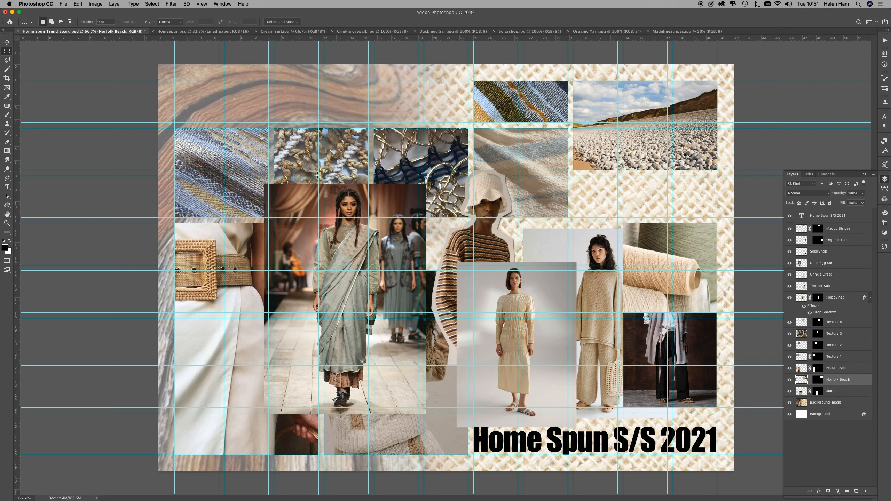
{"action": "left_click", "coordinate": [7, 42]}
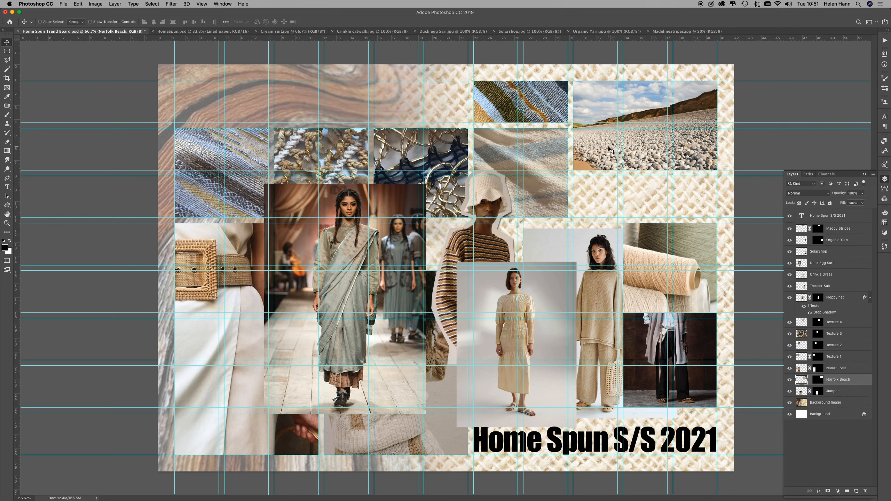
{"action": "left_click_drag", "start_coordinate": [603, 153], "coordinate": [612, 139]}
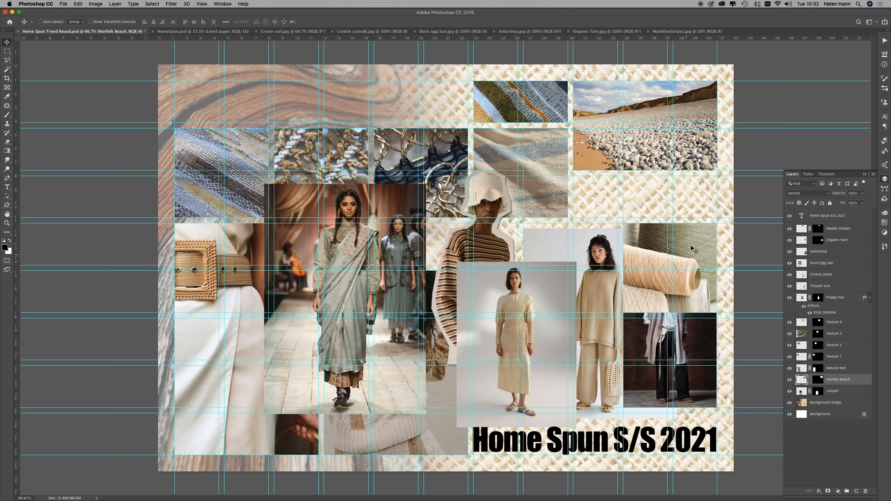
Step: Move the Organic Yarn photo up one grid row so it sits just beneath the beach photo, uncovering the SolarShop photo
{"action": "left_click", "coordinate": [848, 238]}
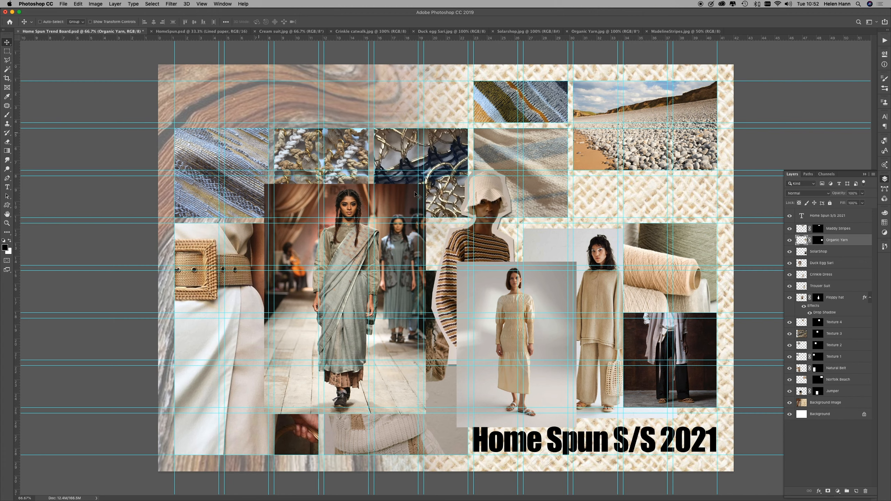
{"action": "left_click_drag", "start_coordinate": [641, 243], "coordinate": [644, 197]}
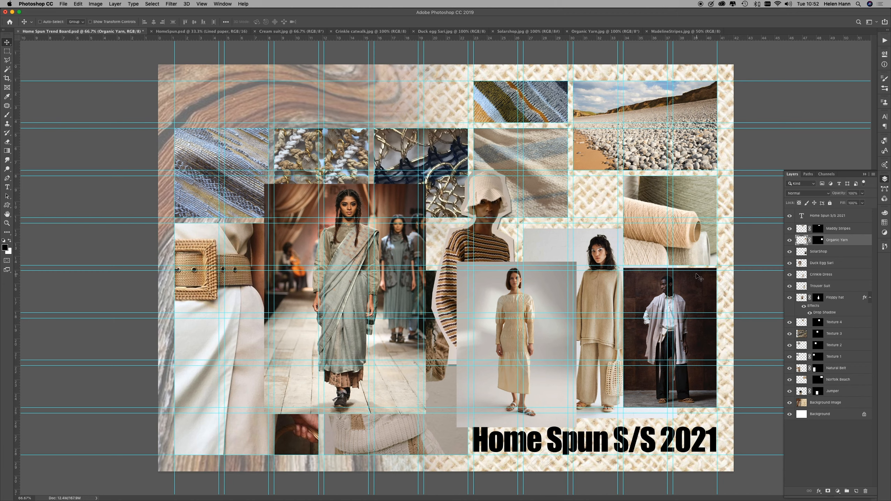
Step: Mask the SolarShop photo to a rectangular marquee along the guides, from just below the yarn photo to the photo's bottom guide
{"action": "left_click", "coordinate": [7, 52]}
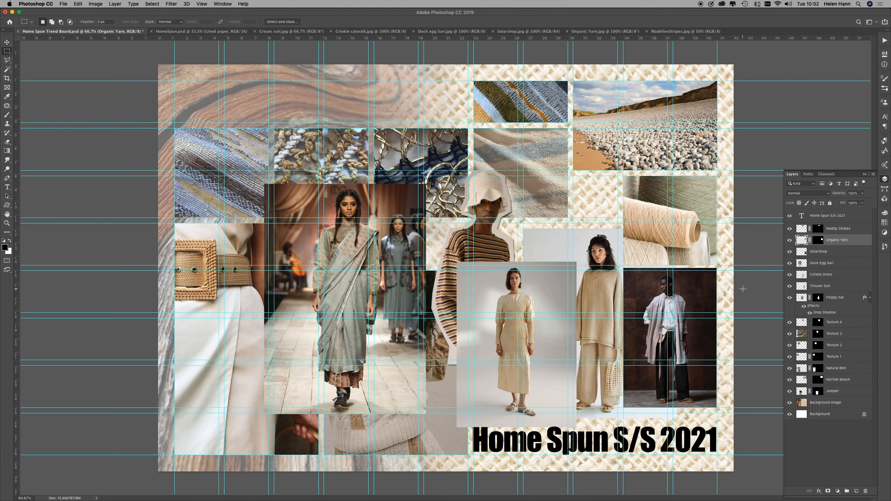
{"action": "left_click_drag", "start_coordinate": [716, 270], "coordinate": [622, 407]}
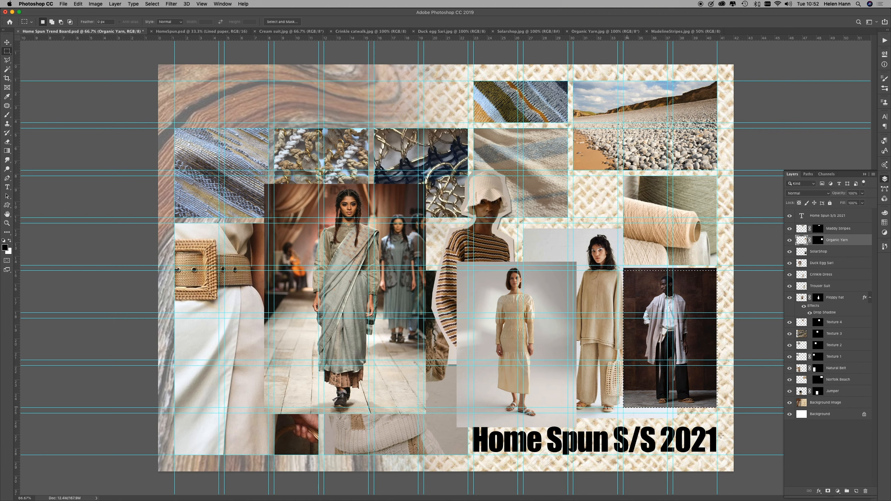
{"action": "left_click", "coordinate": [828, 492]}
{"action": "left_click", "coordinate": [841, 252]}
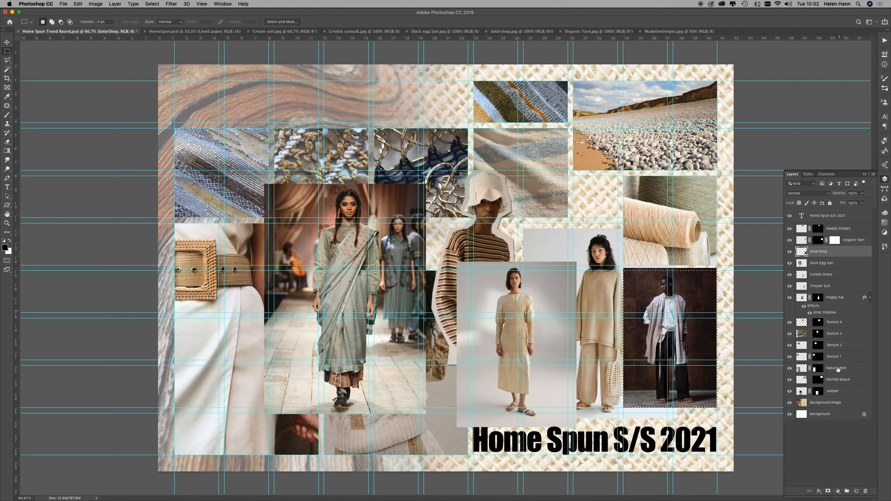
{"action": "left_click", "coordinate": [828, 491]}
Step: Delete the surplus vector mask from the Organic Yarn layer
{"action": "left_click", "coordinate": [834, 241]}
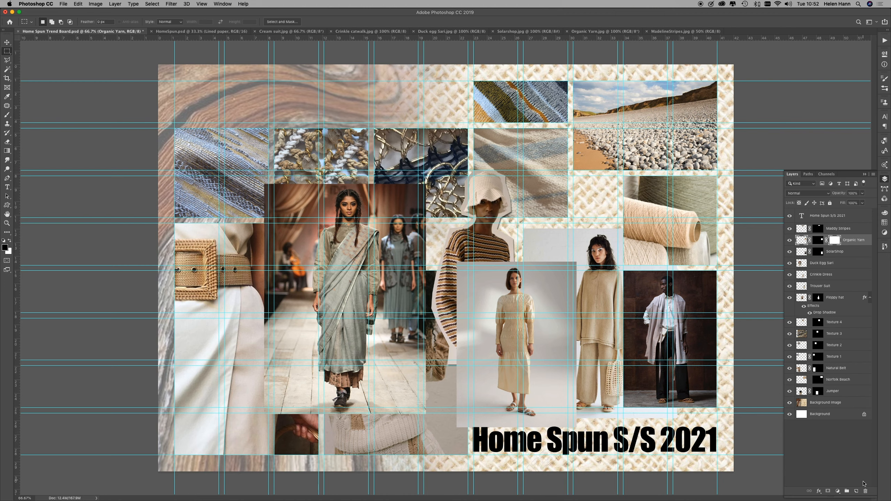
{"action": "left_click", "coordinate": [865, 492]}
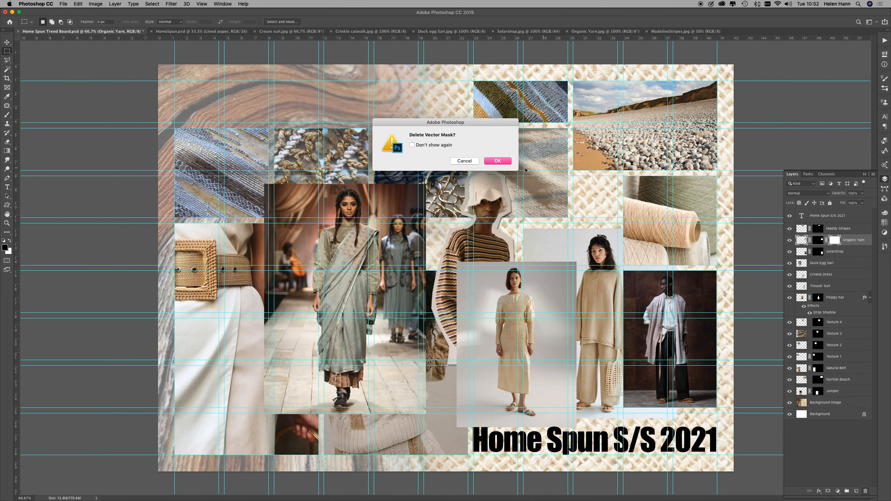
{"action": "left_click", "coordinate": [497, 161]}
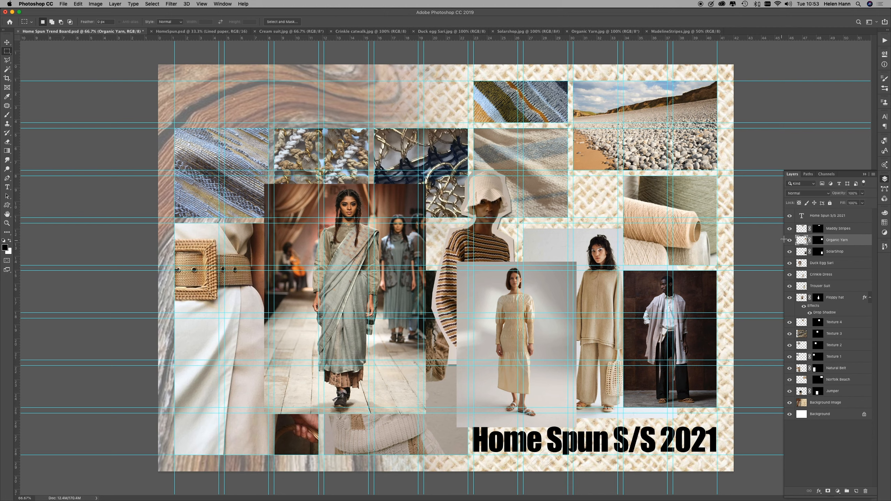
Step: Move the Duck Egg Sari photo to the board's upper right and bring its layer directly beneath the title layer
{"action": "left_click", "coordinate": [818, 264]}
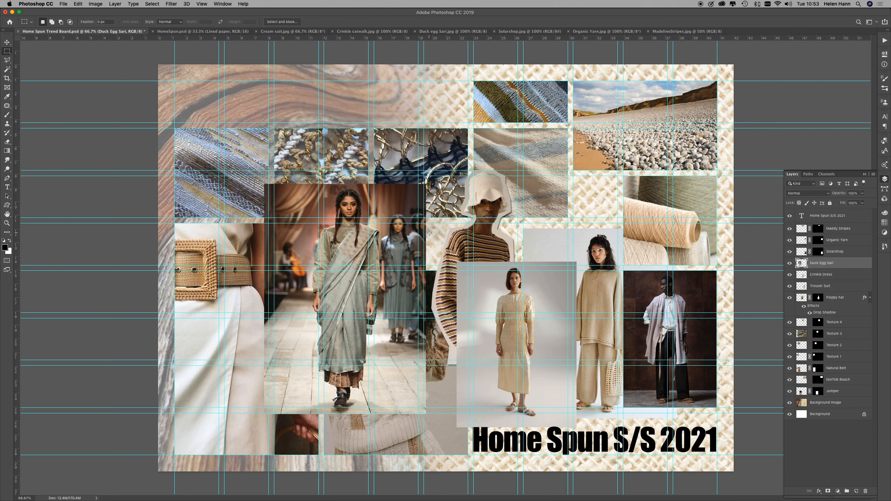
{"action": "left_click", "coordinate": [7, 42]}
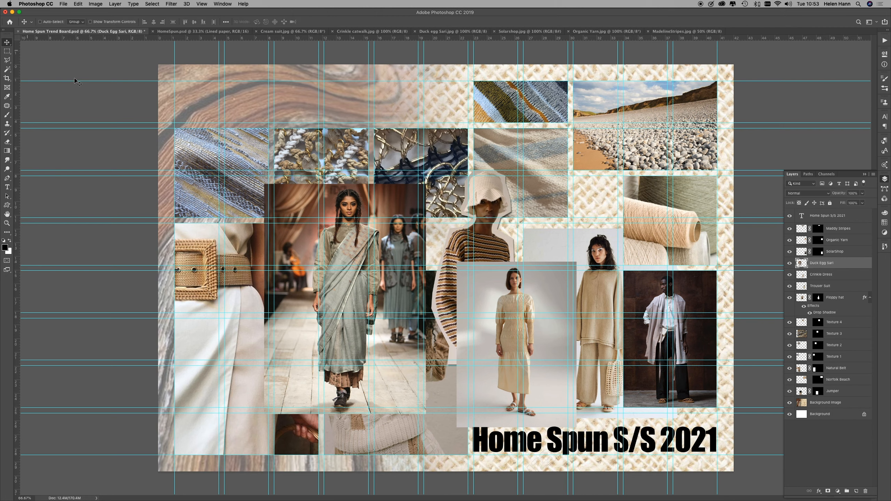
{"action": "left_click_drag", "start_coordinate": [354, 291], "coordinate": [597, 212]}
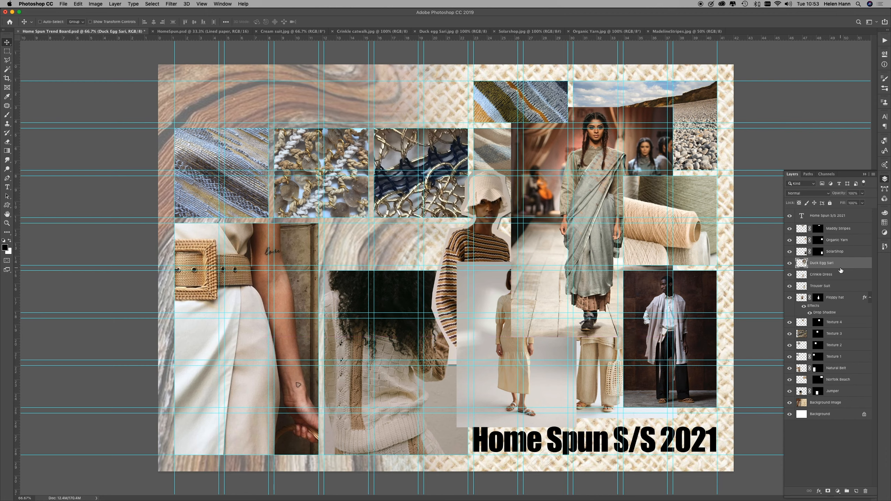
{"action": "left_click_drag", "start_coordinate": [861, 267], "coordinate": [857, 218]}
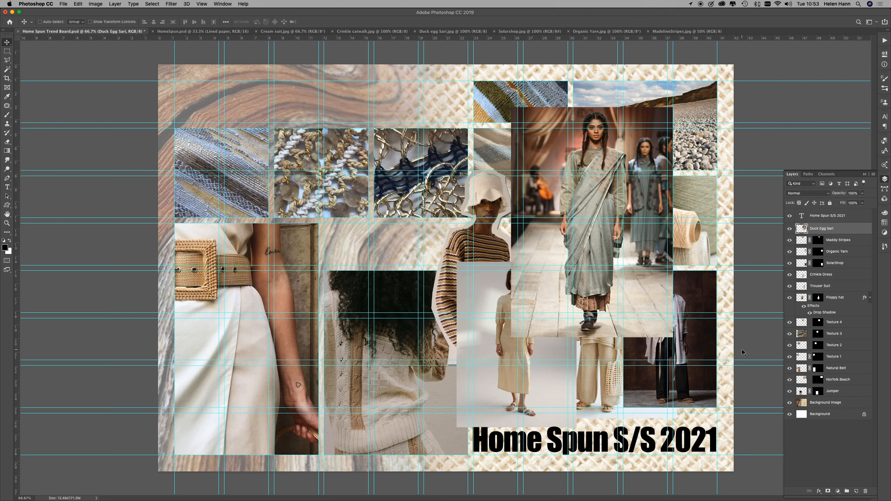
Step: Scale the Duck Egg Sari photo proportionally to about 146% and position it over the right-hand photos so the model's feet just meet the title
{"action": "key", "text": "super+t"}
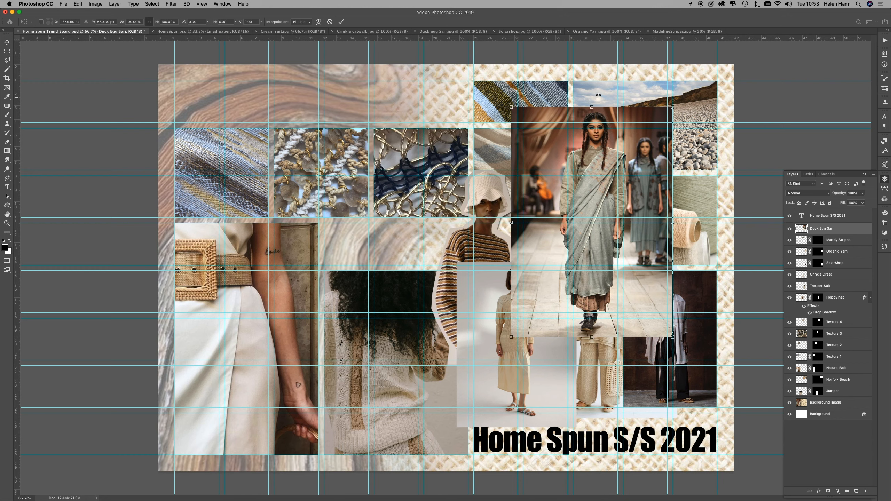
{"action": "left_click_drag", "start_coordinate": [600, 119], "coordinate": [600, 108]}
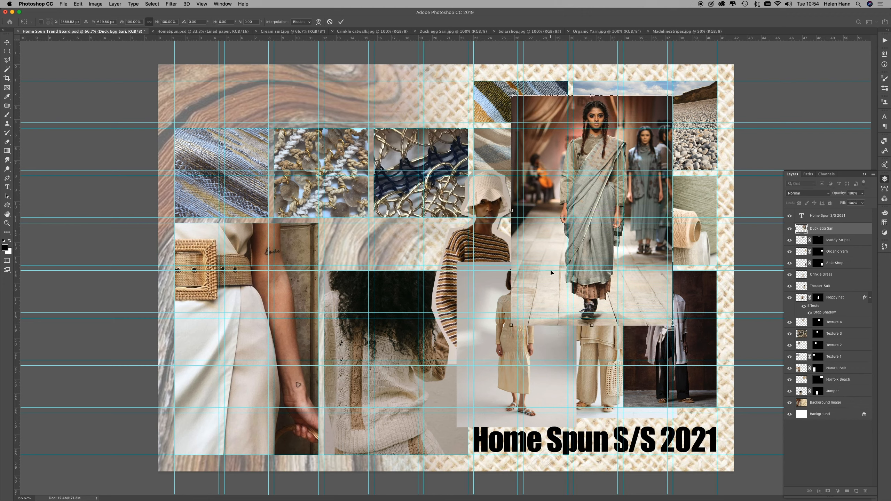
{"action": "left_click_drag", "start_coordinate": [512, 326], "coordinate": [454, 442]}
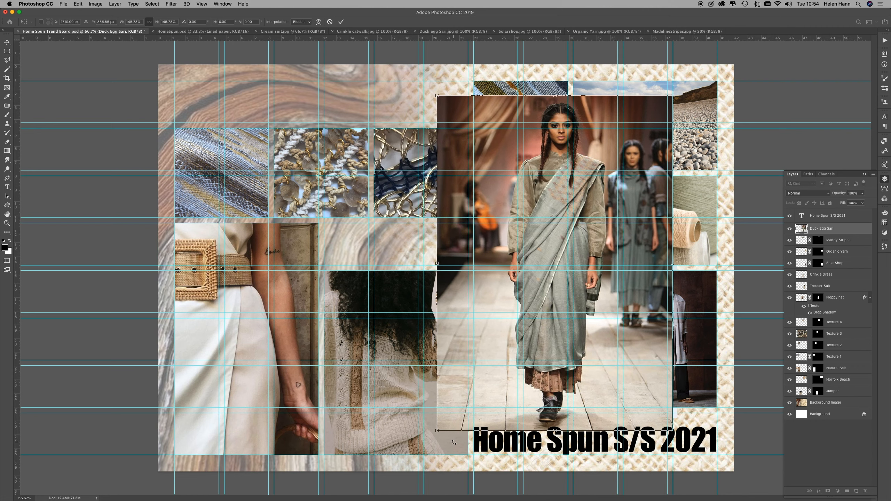
{"action": "left_click_drag", "start_coordinate": [559, 384], "coordinate": [594, 383]}
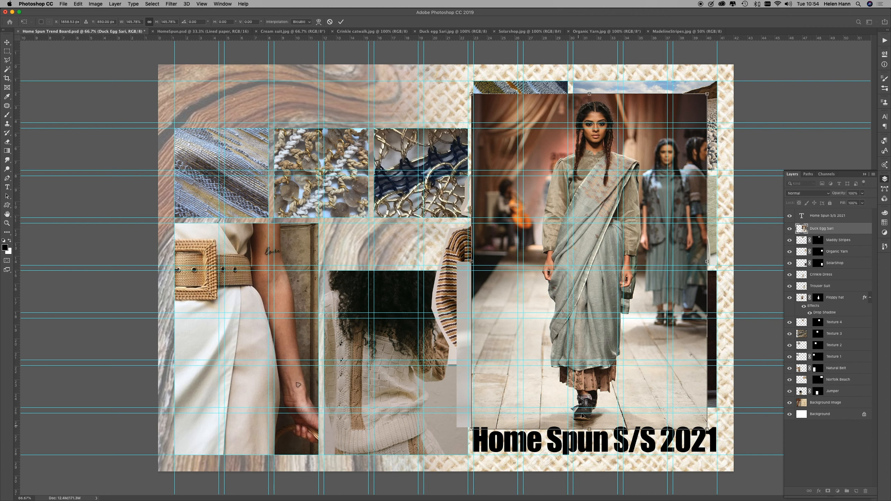
{"action": "left_click_drag", "start_coordinate": [585, 390], "coordinate": [586, 398]}
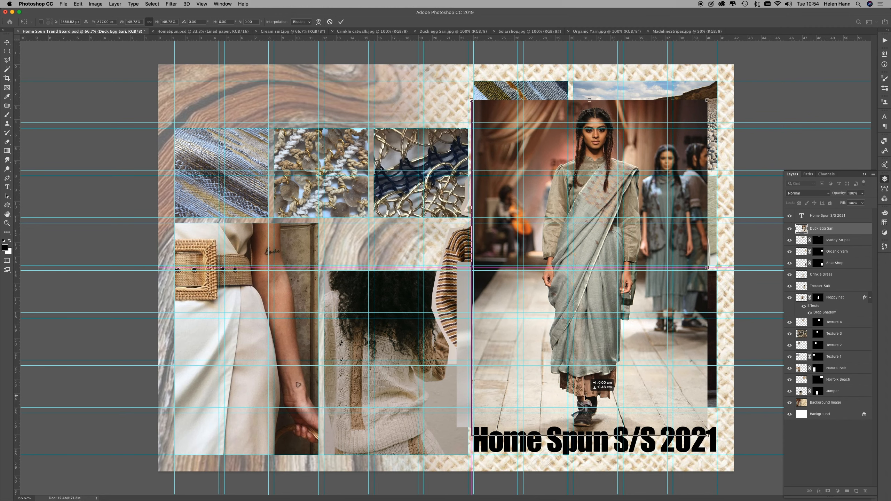
{"action": "left_click_drag", "start_coordinate": [585, 398], "coordinate": [585, 400]}
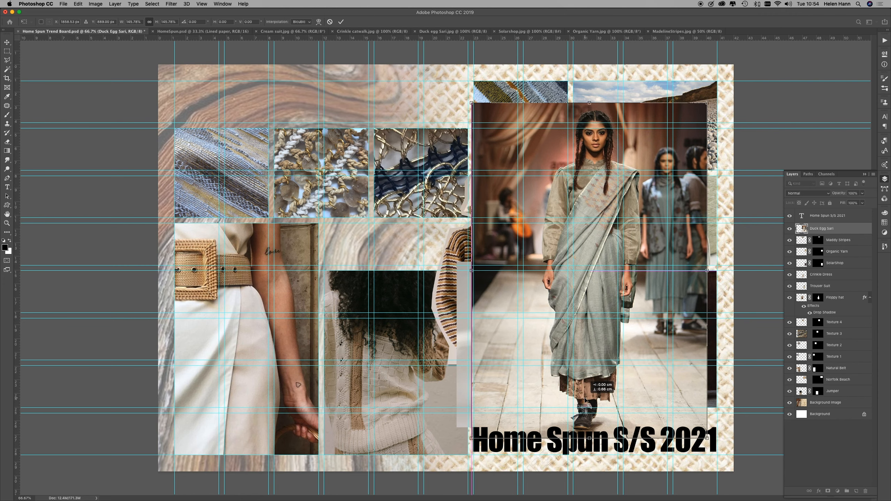
{"action": "key", "text": "cmd+z"}
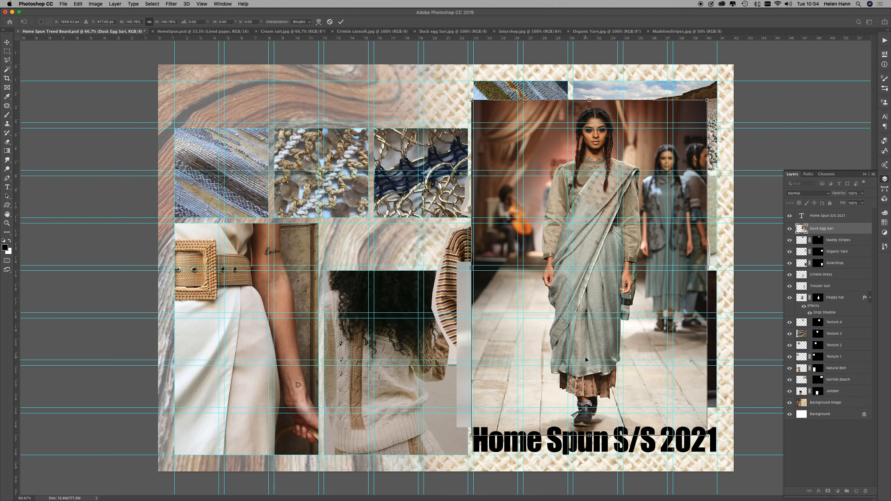
{"action": "key", "text": "Return"}
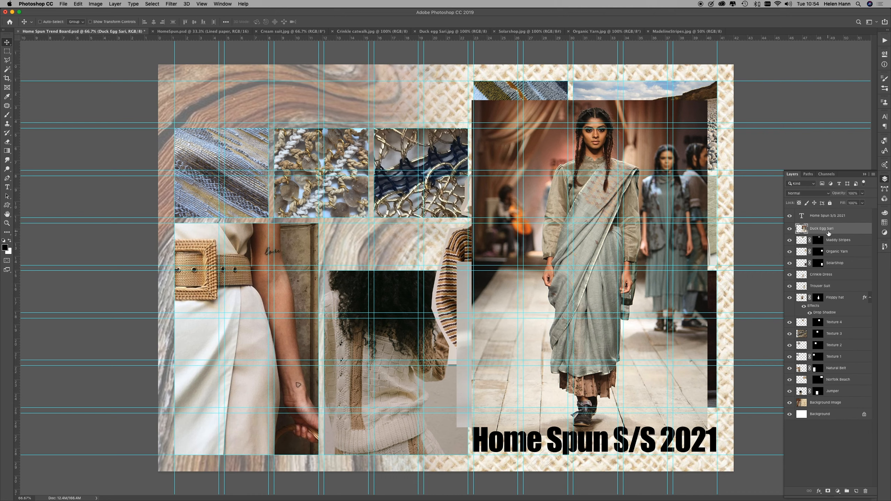
Step: Trace a loose polygonal lasso around the central sari model and mask the Duck Egg Sari layer to that outline
{"action": "left_click", "coordinate": [6, 62]}
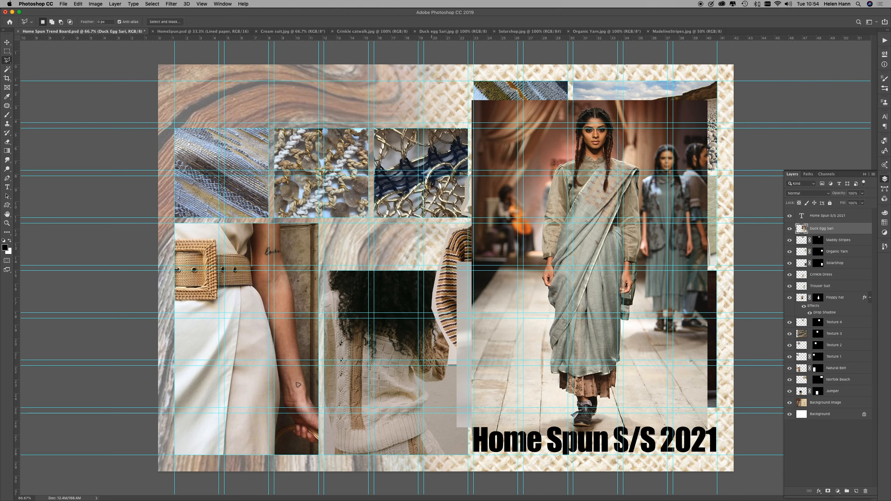
{"action": "left_click", "coordinate": [602, 102]}
{"action": "left_click_drag", "start_coordinate": [615, 118], "coordinate": [617, 141]}
{"action": "left_click", "coordinate": [617, 139]}
{"action": "left_click", "coordinate": [619, 157]}
{"action": "left_click", "coordinate": [644, 165]}
{"action": "left_click", "coordinate": [640, 264]}
{"action": "left_click", "coordinate": [640, 288]}
{"action": "left_click", "coordinate": [633, 322]}
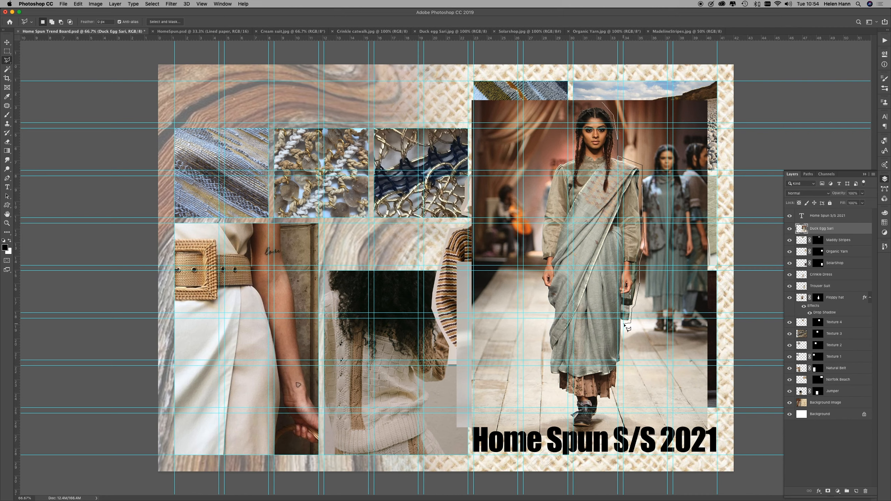
{"action": "left_click", "coordinate": [624, 323]}
{"action": "left_click", "coordinate": [623, 362]}
{"action": "left_click", "coordinate": [601, 408]}
{"action": "left_click", "coordinate": [597, 417]}
{"action": "left_click", "coordinate": [596, 425]}
{"action": "left_click", "coordinate": [592, 429]}
{"action": "left_click", "coordinate": [576, 431]}
{"action": "left_click", "coordinate": [569, 428]}
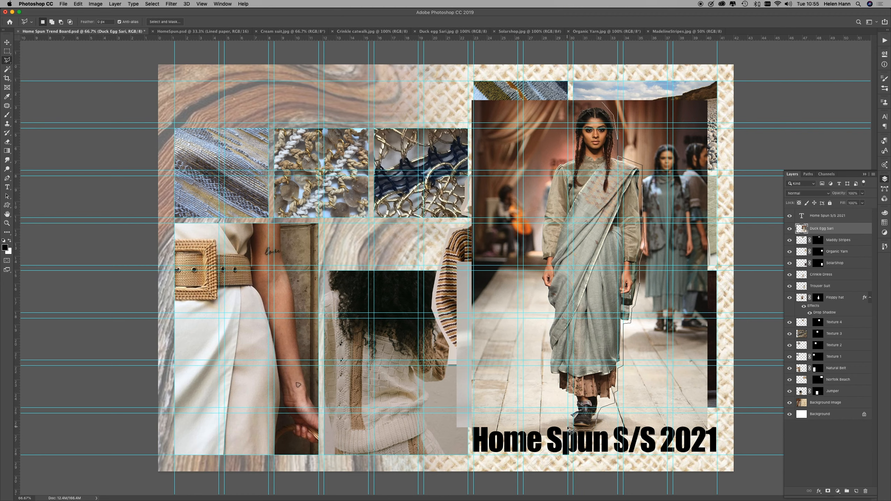
{"action": "left_click", "coordinate": [571, 408]}
{"action": "left_click", "coordinate": [548, 376]}
{"action": "left_click", "coordinate": [544, 330]}
{"action": "left_click", "coordinate": [551, 311]}
{"action": "left_click", "coordinate": [545, 296]}
{"action": "left_click", "coordinate": [538, 277]}
{"action": "left_click", "coordinate": [550, 171]}
{"action": "left_click", "coordinate": [555, 164]}
{"action": "left_click", "coordinate": [573, 153]}
{"action": "left_click", "coordinate": [569, 116]}
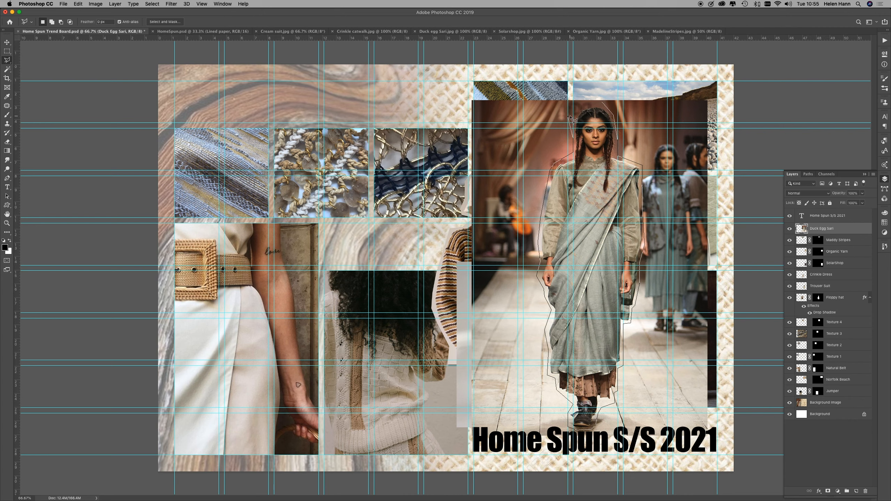
{"action": "left_click", "coordinate": [608, 108]}
{"action": "left_click", "coordinate": [828, 492]}
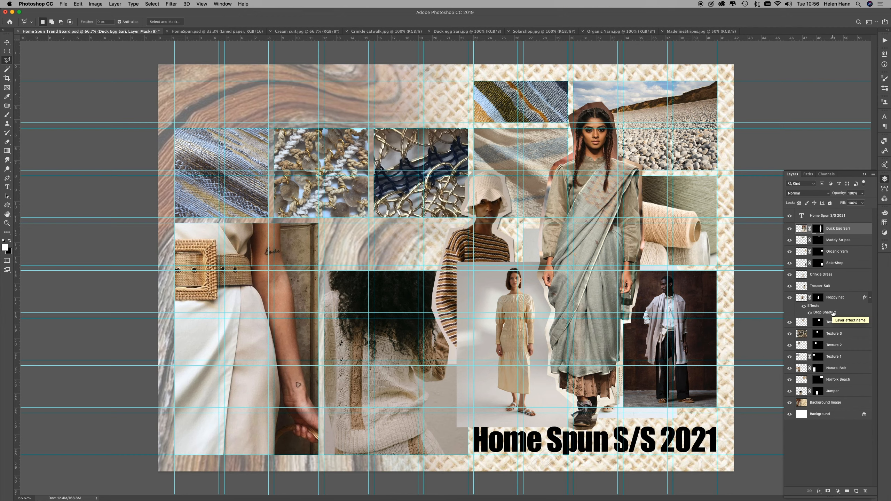
Step: Copy the Floppy hat layer's drop shadow onto the Duck Egg Sari layer
{"action": "left_click_drag", "start_coordinate": [833, 313], "coordinate": [840, 231]}
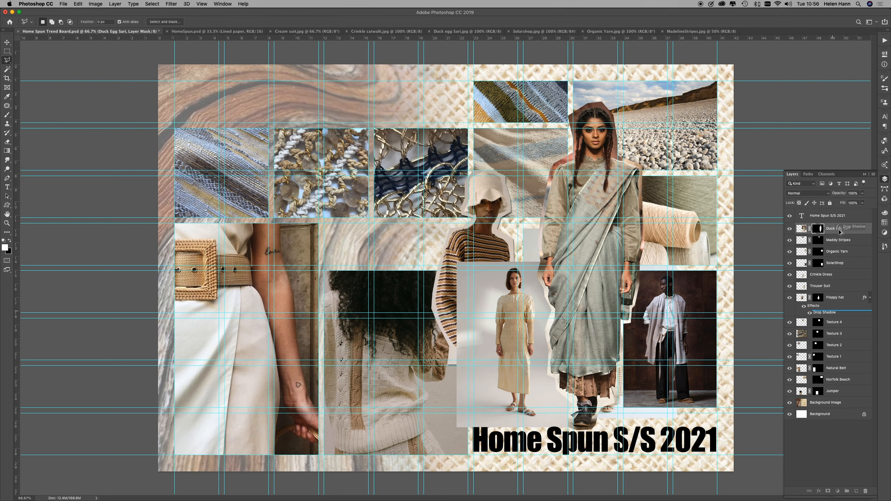
{"action": "left_click_drag", "start_coordinate": [840, 233], "coordinate": [841, 234]}
{"action": "left_click_drag", "start_coordinate": [840, 233], "coordinate": [839, 234]}
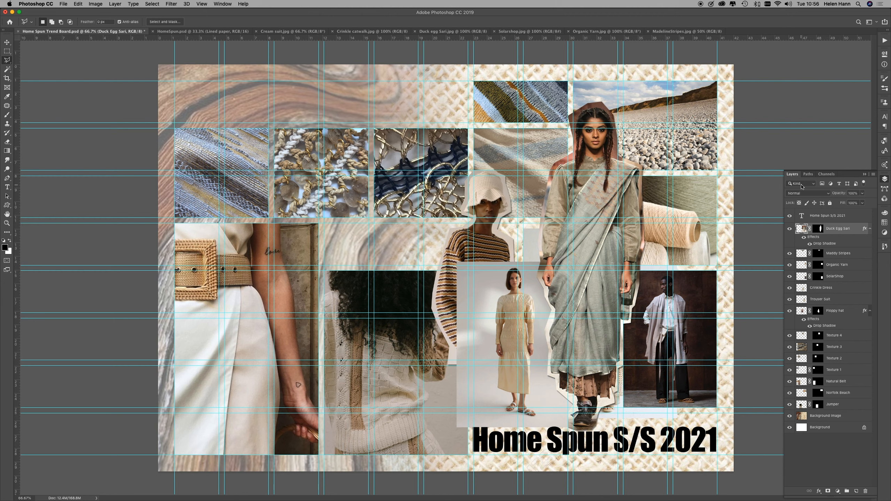
{"action": "left_click", "coordinate": [821, 228]}
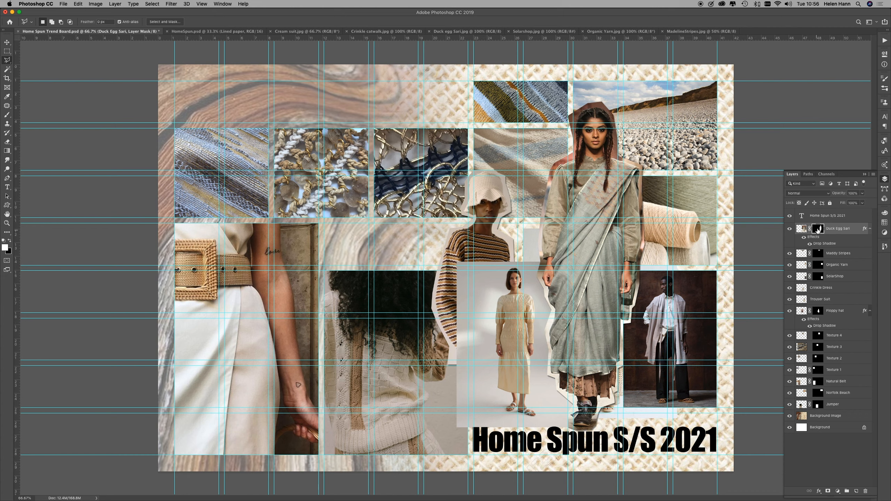
{"action": "left_click", "coordinate": [583, 104]}
{"action": "key", "text": "Delete"}
{"action": "double_click", "coordinate": [416, 140]}
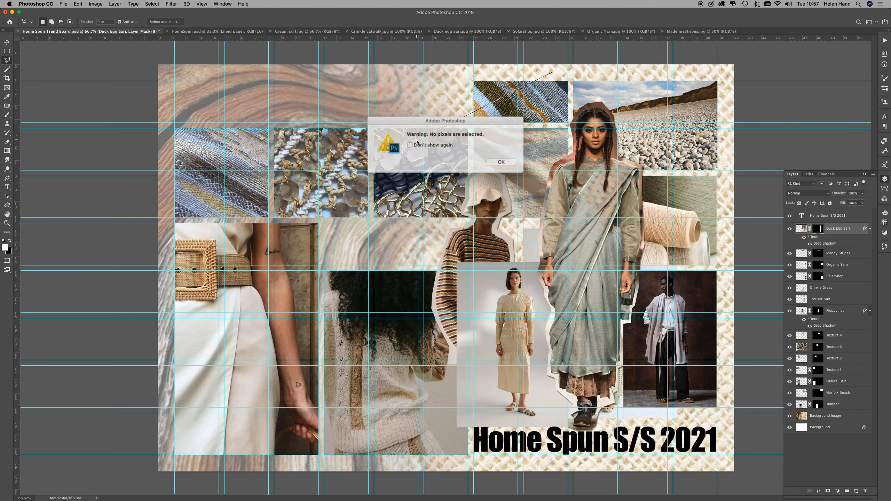
{"action": "left_click", "coordinate": [501, 161]}
Step: Move the Crinkle Dress photo to the board's left side, overlapping the woven textures and the belt photo
{"action": "left_click", "coordinate": [7, 43]}
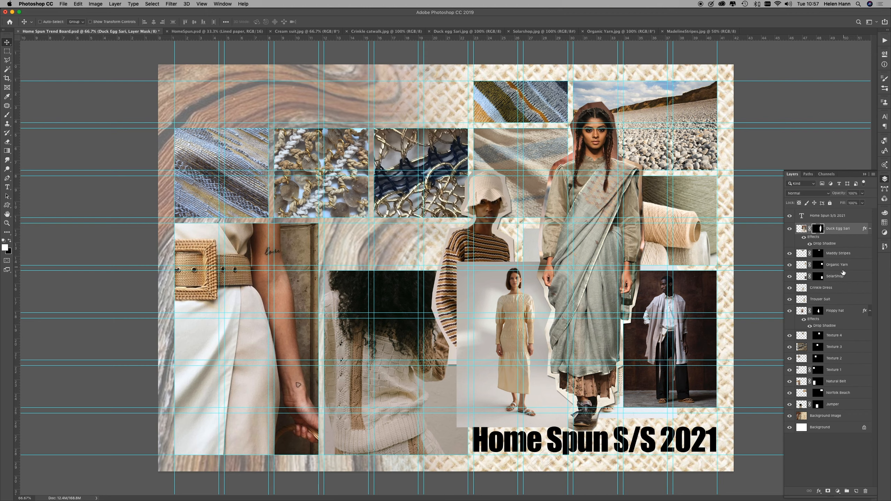
{"action": "left_click", "coordinate": [824, 289]}
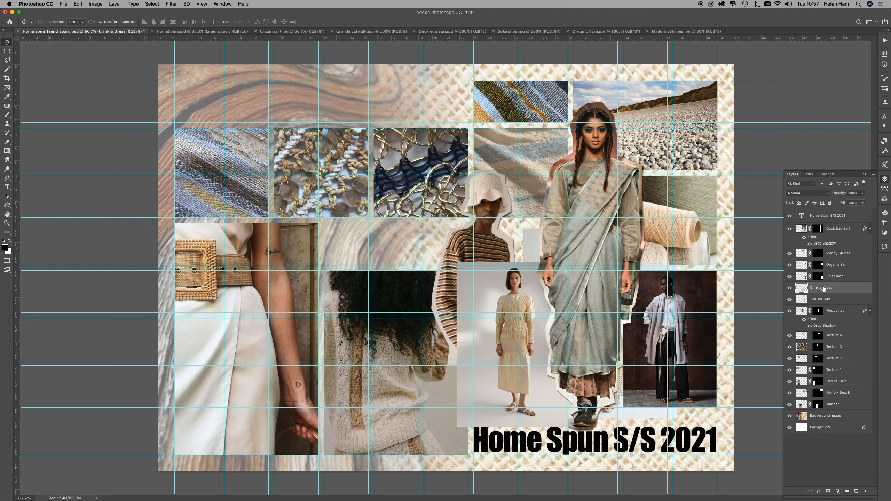
{"action": "left_click_drag", "start_coordinate": [509, 309], "coordinate": [392, 283]}
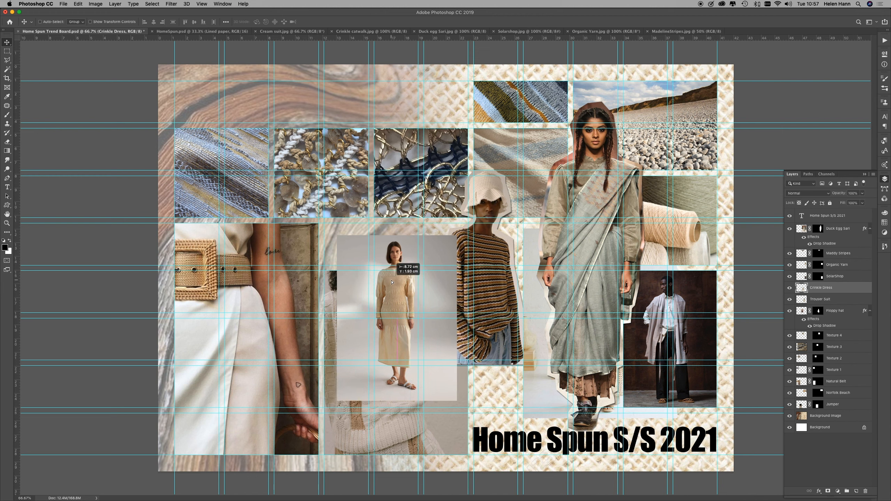
{"action": "left_click_drag", "start_coordinate": [392, 283], "coordinate": [304, 182]}
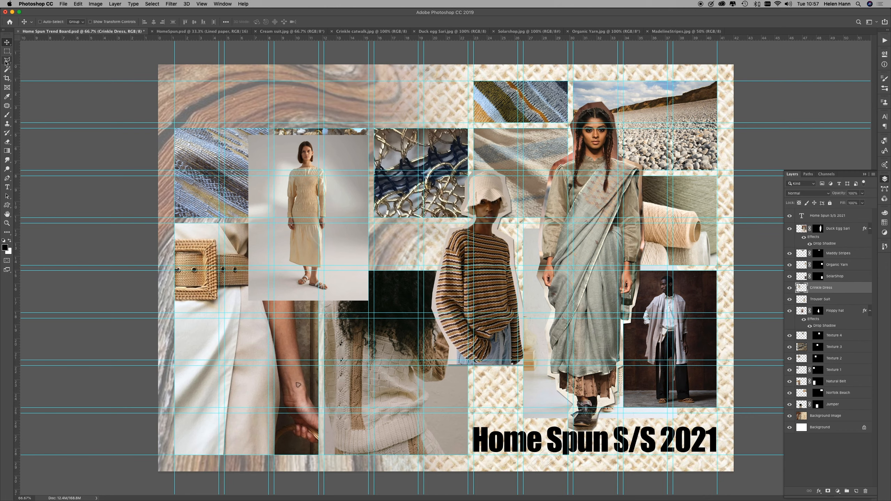
Step: Mask the Crinkle Dress layer to a loose polygonal lasso outline around the model and copy the Floppy hat layer's drop shadow onto it
{"action": "key", "text": "super+semicolon"}
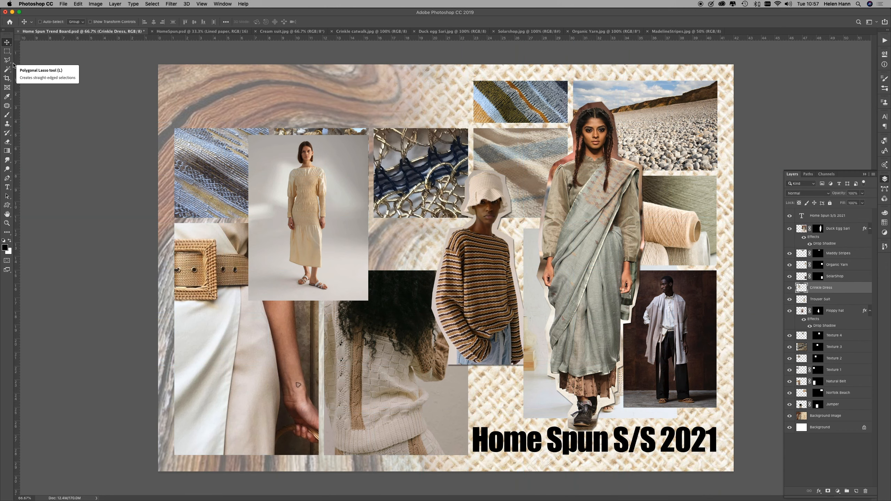
{"action": "left_click", "coordinate": [6, 60]}
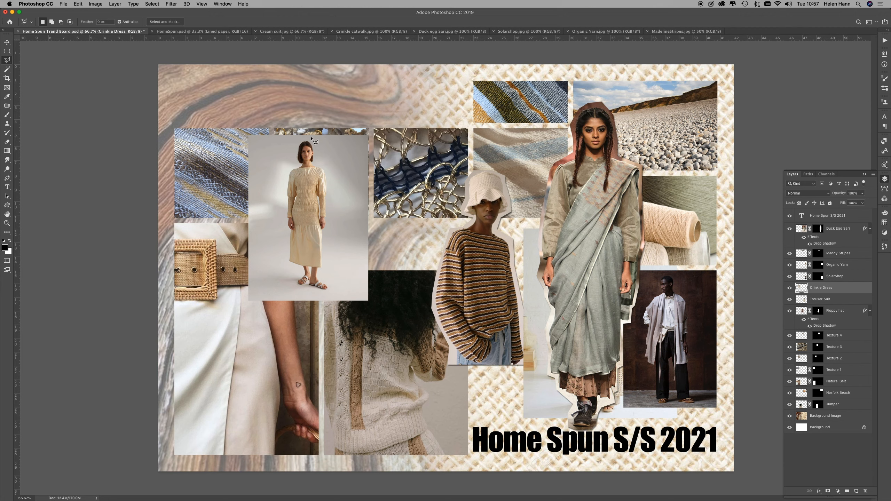
{"action": "left_click", "coordinate": [316, 149]}
{"action": "left_click", "coordinate": [316, 164]}
{"action": "left_click", "coordinate": [327, 169]}
{"action": "left_click", "coordinate": [330, 185]}
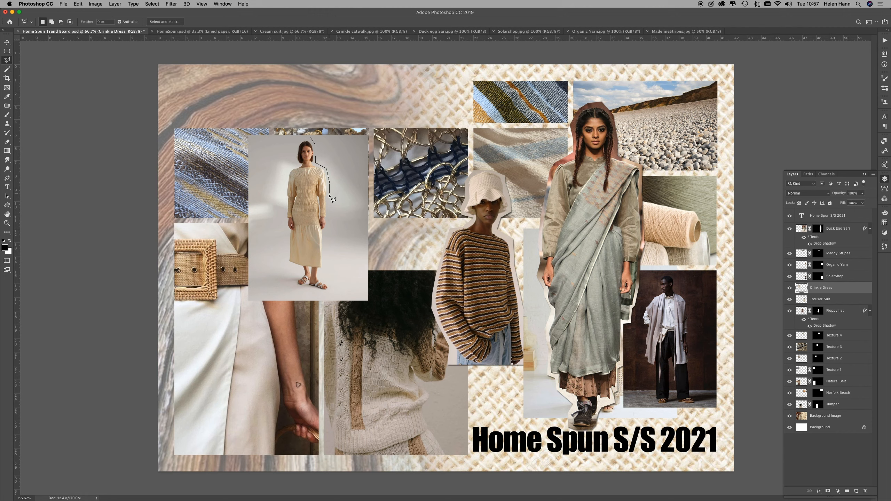
{"action": "left_click", "coordinate": [330, 228]}
{"action": "left_click", "coordinate": [321, 270]}
{"action": "left_click", "coordinate": [330, 292]}
{"action": "left_click", "coordinate": [295, 283]}
{"action": "left_click", "coordinate": [301, 271]}
{"action": "left_click", "coordinate": [287, 265]}
{"action": "left_click", "coordinate": [285, 224]}
{"action": "left_click", "coordinate": [284, 191]}
{"action": "left_click", "coordinate": [288, 170]}
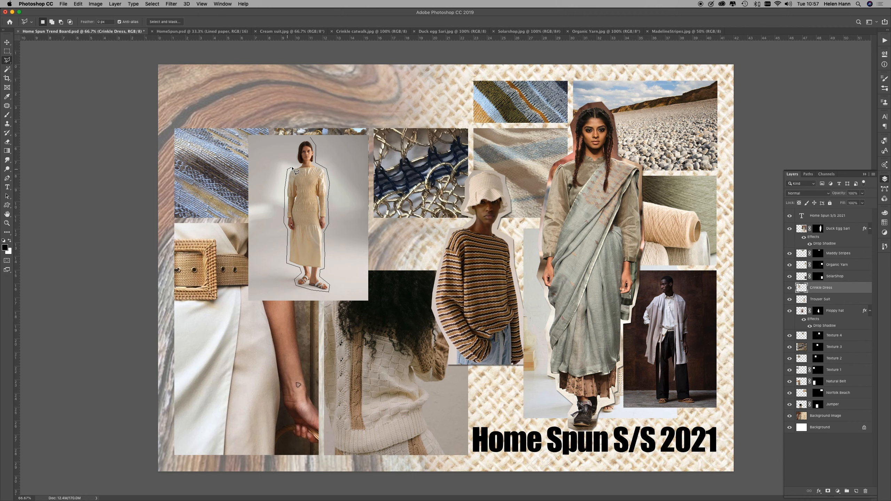
{"action": "left_click", "coordinate": [295, 149]}
{"action": "left_click", "coordinate": [301, 140]}
{"action": "left_click", "coordinate": [310, 140]}
{"action": "left_click", "coordinate": [828, 491]}
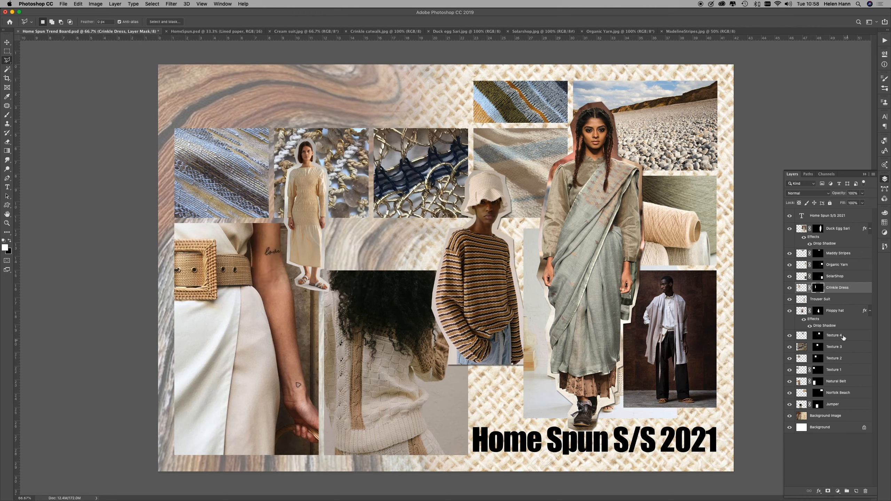
{"action": "left_click_drag", "start_coordinate": [841, 327], "coordinate": [844, 293]}
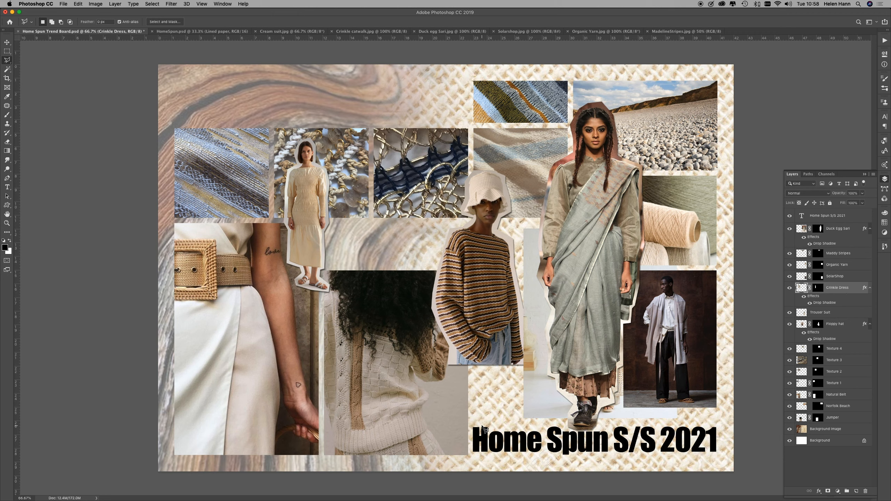
Step: Move the Crinkle Dress cutout between the striped-jumper and sari models and raise its layer above Duck Egg Sari
{"action": "left_click", "coordinate": [6, 42]}
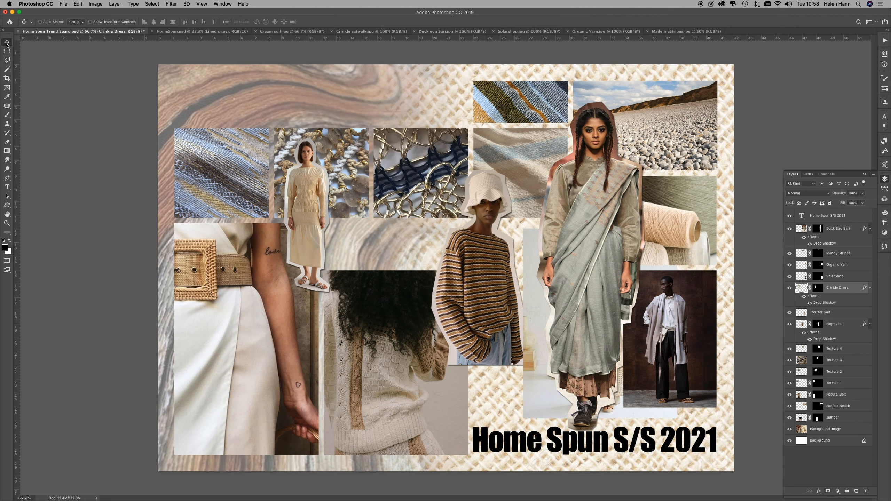
{"action": "left_click_drag", "start_coordinate": [305, 229], "coordinate": [531, 357]}
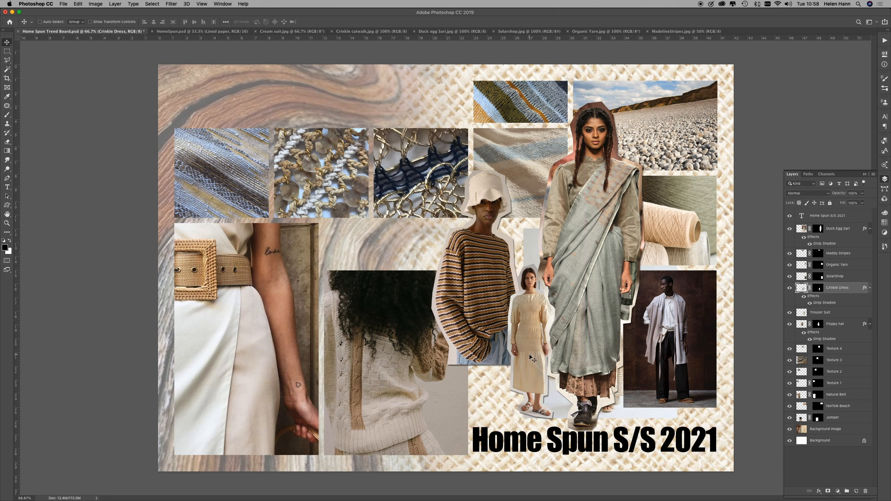
{"action": "left_click_drag", "start_coordinate": [854, 291], "coordinate": [853, 230]}
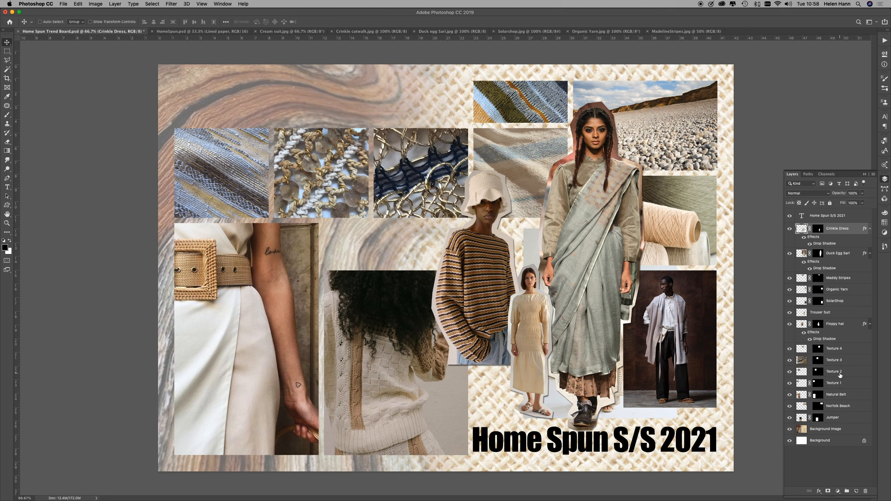
Step: Raise the Trouser Suit layer directly beneath the title and move its photo over the belt photo on the board's left side
{"action": "left_click_drag", "start_coordinate": [834, 317], "coordinate": [837, 225]}
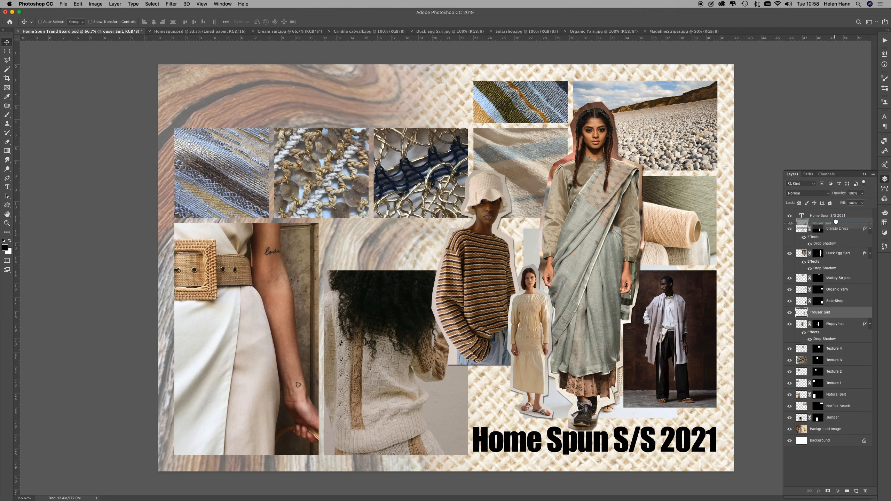
{"action": "mouse_move", "coordinate": [601, 266]}
{"action": "left_mouse_down"}
{"action": "mouse_move", "coordinate": [523, 247]}
{"action": "mouse_move", "coordinate": [270, 227]}
{"action": "mouse_move", "coordinate": [252, 238]}
{"action": "mouse_move", "coordinate": [280, 231]}
{"action": "left_mouse_up"}
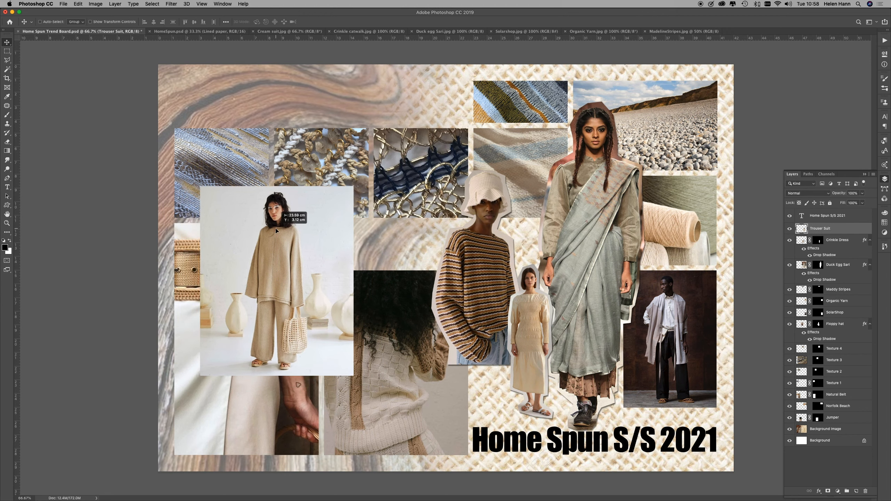
Step: Mask the Trouser Suit layer to a loose polygonal outline around the model and shift the cutout right, between the belt and jumper photos
{"action": "left_click", "coordinate": [7, 59]}
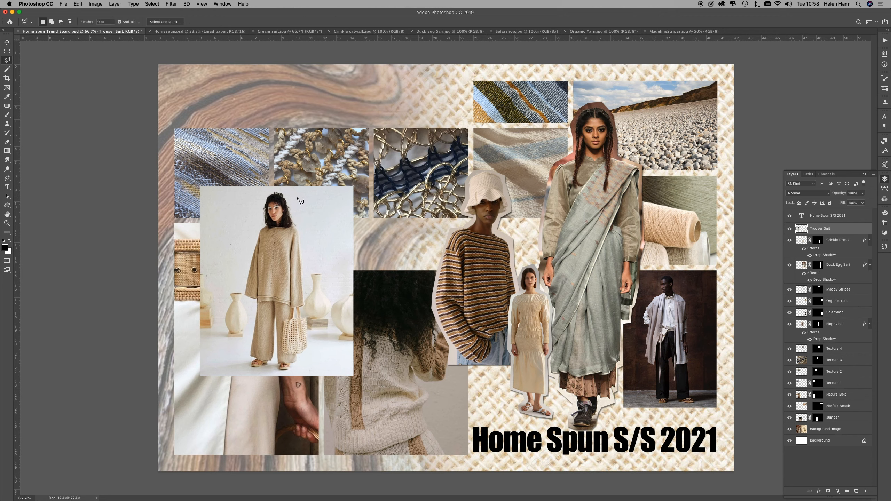
{"action": "mouse_move", "coordinate": [283, 190]}
{"action": "left_mouse_down"}
{"action": "mouse_move", "coordinate": [316, 292]}
{"action": "mouse_move", "coordinate": [305, 315]}
{"action": "mouse_move", "coordinate": [310, 349]}
{"action": "mouse_move", "coordinate": [294, 374]}
{"action": "mouse_move", "coordinate": [276, 375]}
{"action": "mouse_move", "coordinate": [273, 366]}
{"action": "mouse_move", "coordinate": [246, 366]}
{"action": "mouse_move", "coordinate": [252, 308]}
{"action": "mouse_move", "coordinate": [241, 297]}
{"action": "mouse_move", "coordinate": [285, 192]}
{"action": "left_mouse_up"}
{"action": "left_click", "coordinate": [828, 492]}
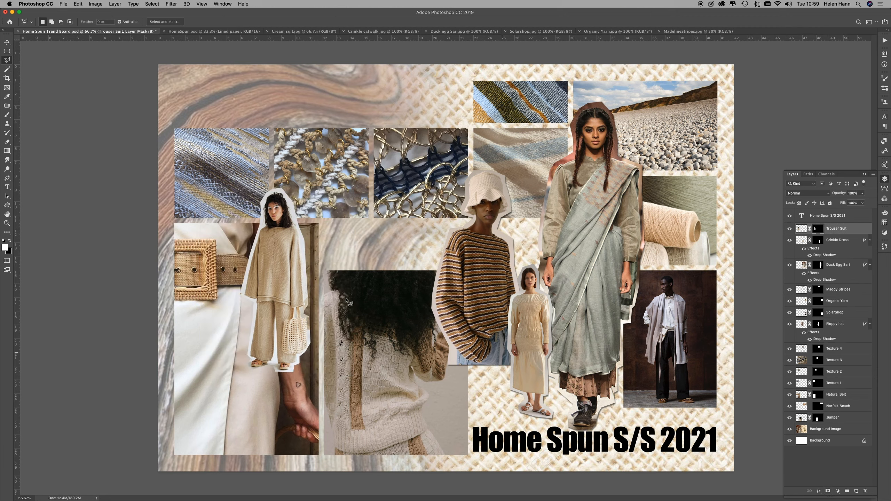
{"action": "left_click", "coordinate": [7, 42]}
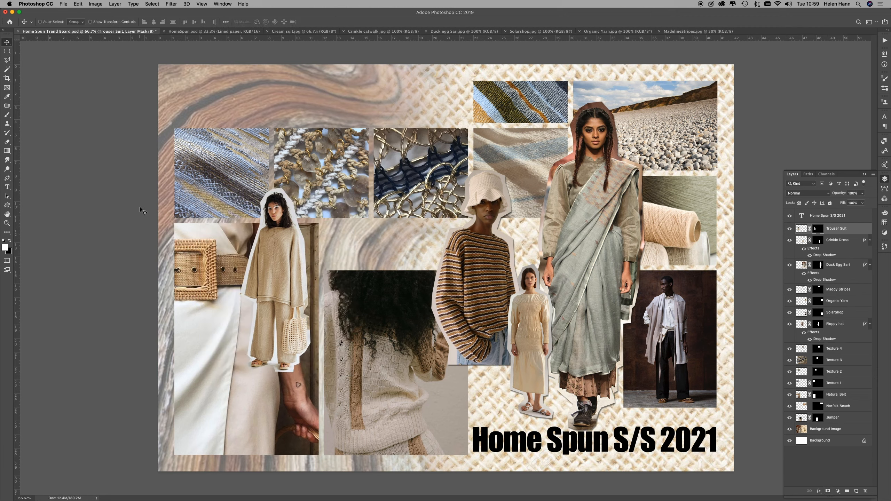
{"action": "left_click_drag", "start_coordinate": [290, 283], "coordinate": [330, 273]}
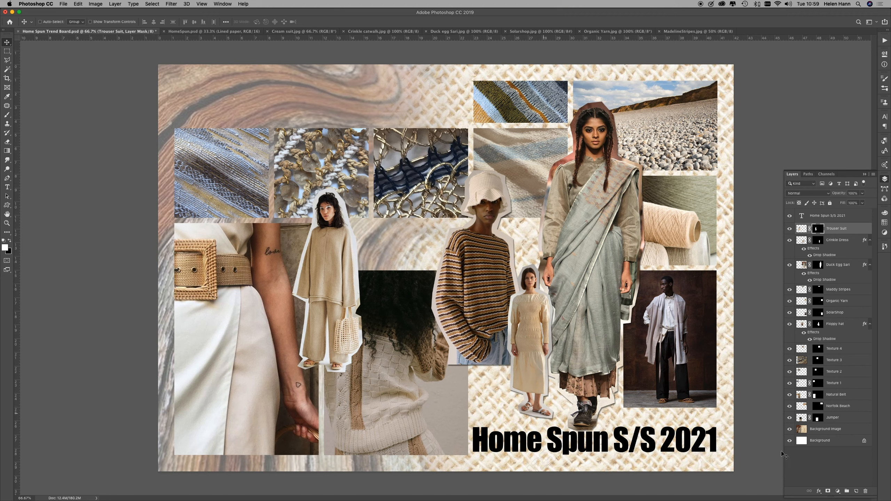
Step: Show the guides and move the Jumper photo up so its top edge meets the guide below the textures and its sides fit the columns
{"action": "left_click", "coordinate": [846, 418]}
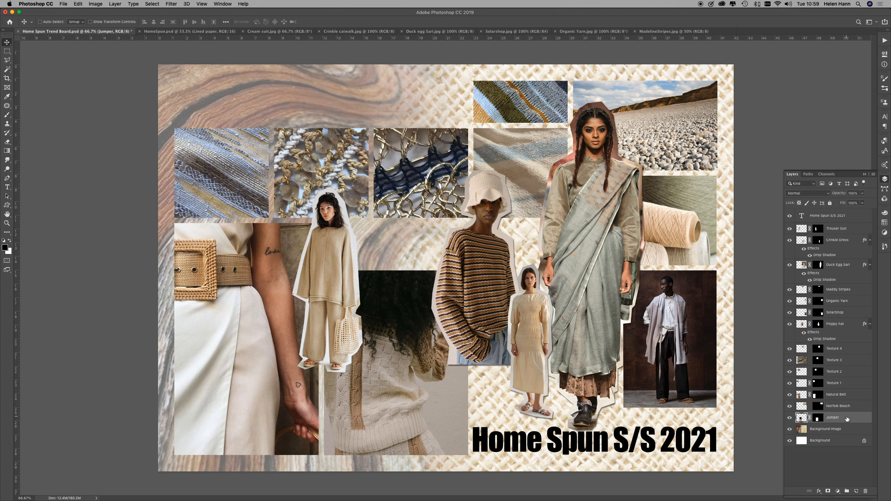
{"action": "left_click_drag", "start_coordinate": [388, 381], "coordinate": [391, 337]}
{"action": "key", "text": "super+semicolon"}
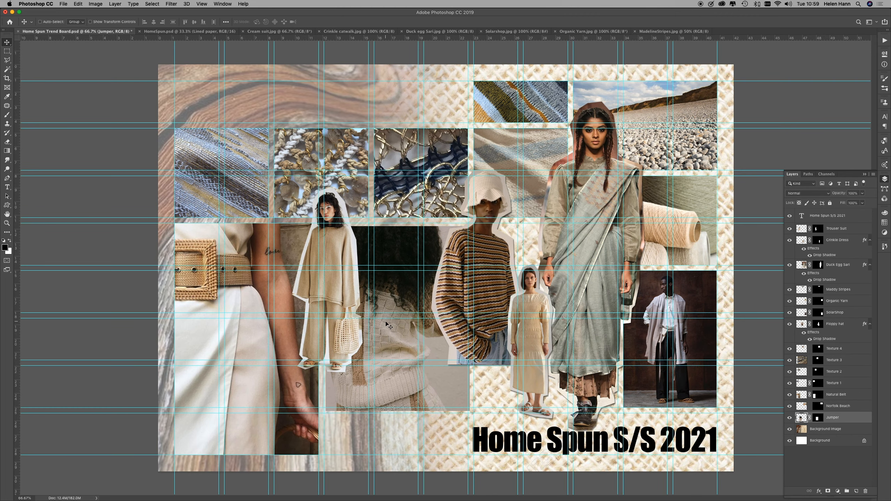
{"action": "left_click_drag", "start_coordinate": [396, 305], "coordinate": [395, 299]}
{"action": "key", "text": "Down"}
{"action": "key", "text": "Down"}
{"action": "key", "text": "Down"}
{"action": "key", "text": "Down"}
{"action": "key", "text": "Down"}
{"action": "key", "text": "Down"}
{"action": "key", "text": "Down"}
{"action": "key", "text": "Down"}
{"action": "key", "text": "Down"}
{"action": "key", "text": "Down"}
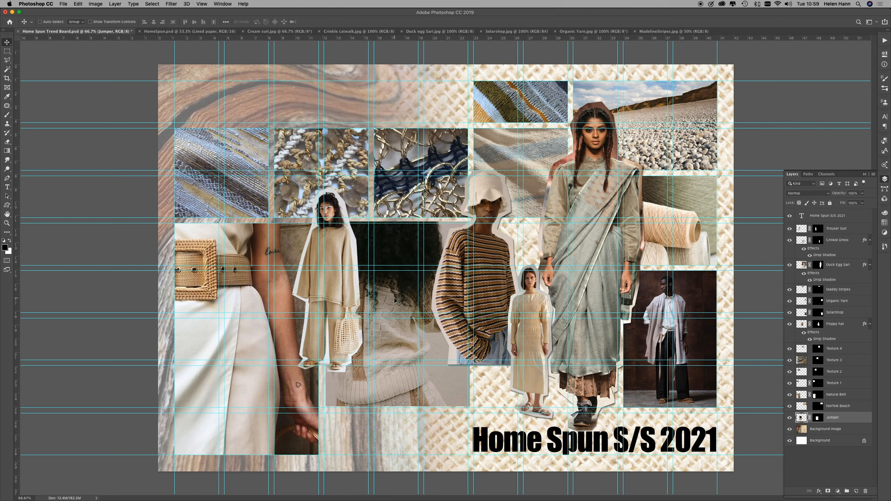
{"action": "key", "text": "Down"}
{"action": "key", "text": "Down"}
{"action": "key", "text": "Down"}
{"action": "key", "text": "Down"}
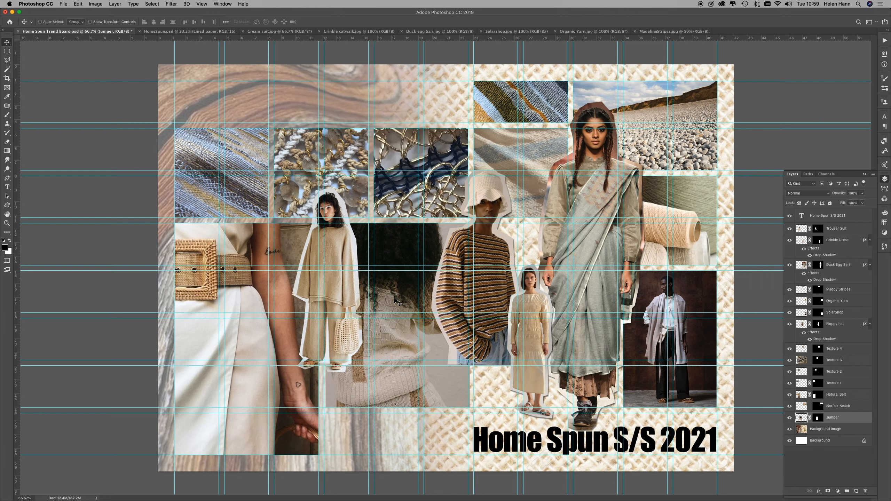
{"action": "key", "text": "Left"}
{"action": "key", "text": "Left"}
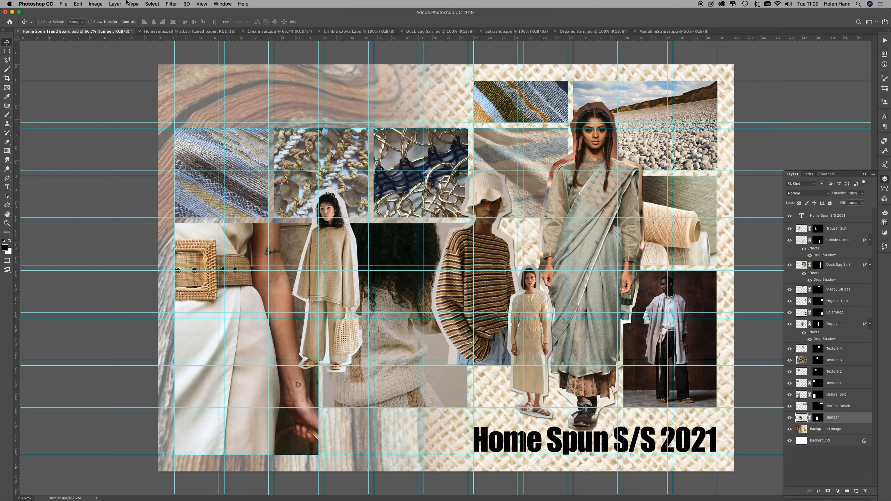
Step: Open the image file Crushed Catwalk.jpg
{"action": "left_click", "coordinate": [64, 4]}
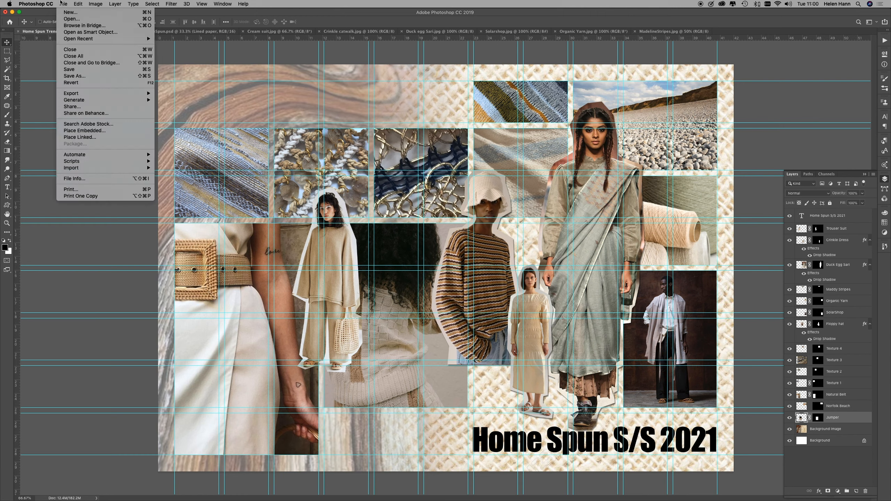
{"action": "left_click", "coordinate": [70, 18]}
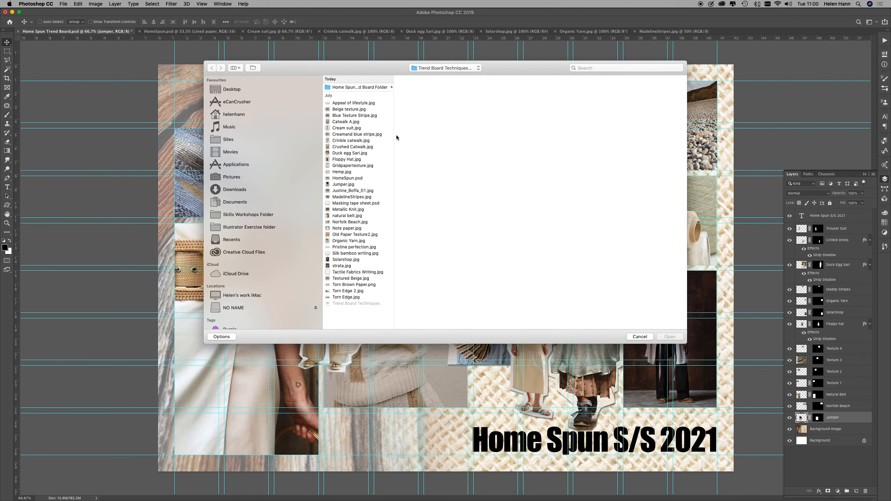
{"action": "left_click", "coordinate": [355, 148]}
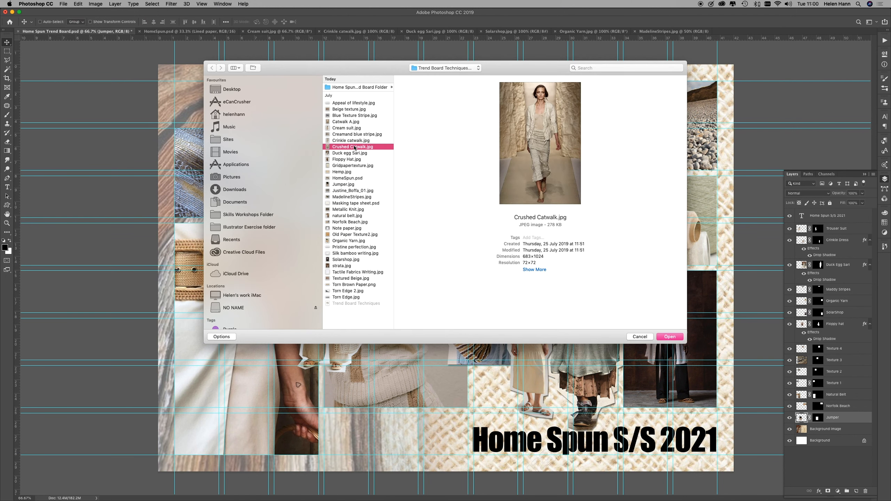
{"action": "left_click", "coordinate": [669, 337]}
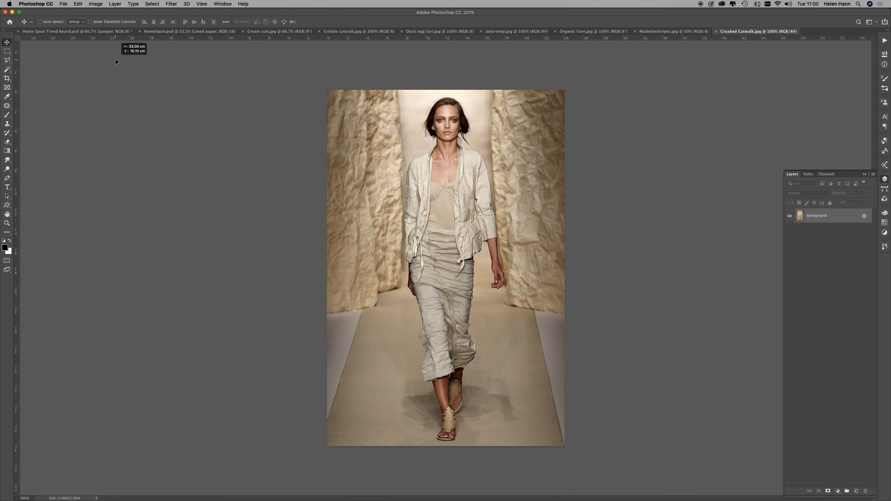
Step: Bring the Crushed Catwalk photo into the trend board and raise its layer directly beneath the title
{"action": "left_click", "coordinate": [93, 31]}
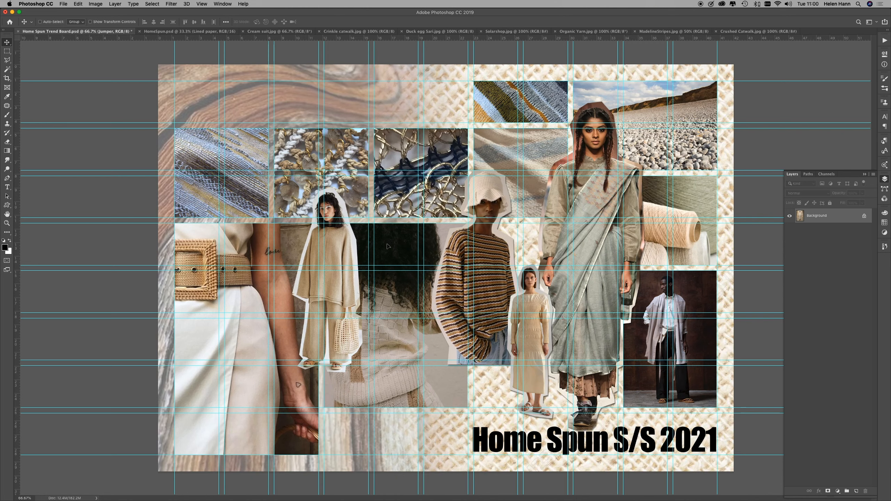
{"action": "key", "text": "super+v"}
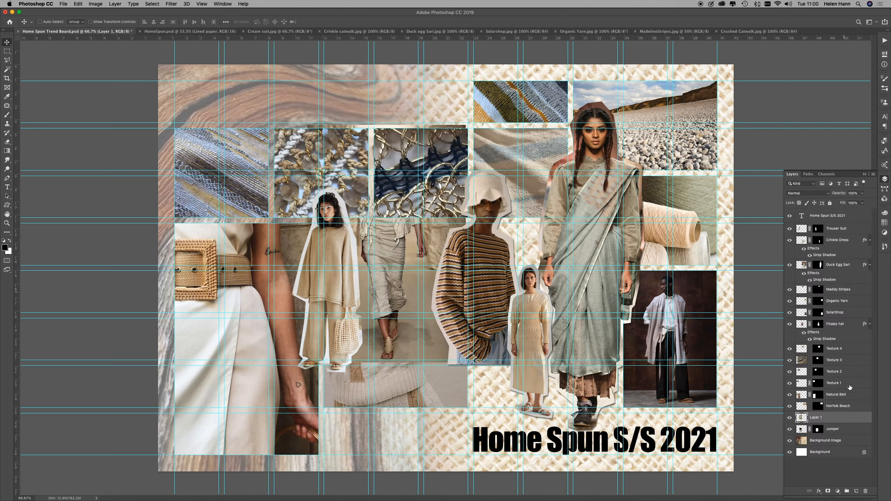
{"action": "left_click_drag", "start_coordinate": [852, 418], "coordinate": [850, 223]}
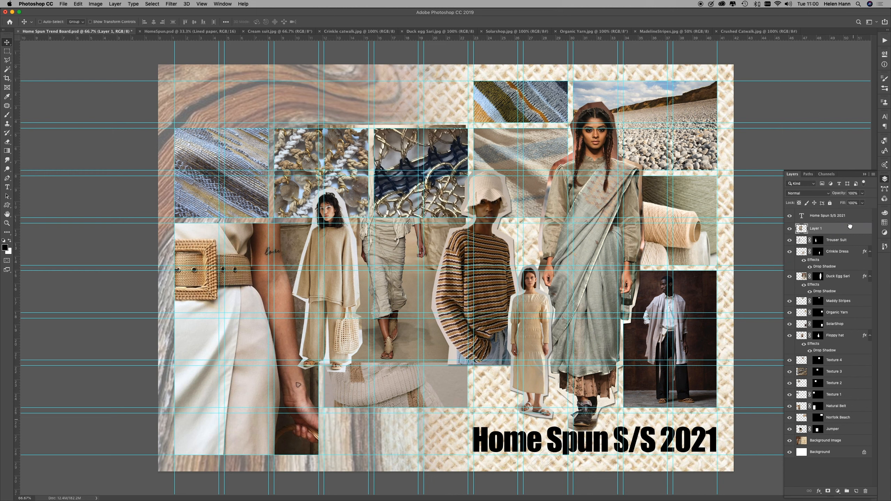
Step: Trace a loose polygonal lasso around the catwalk model in the crushed skirt and mask the new layer to that outline
{"action": "left_click", "coordinate": [7, 60]}
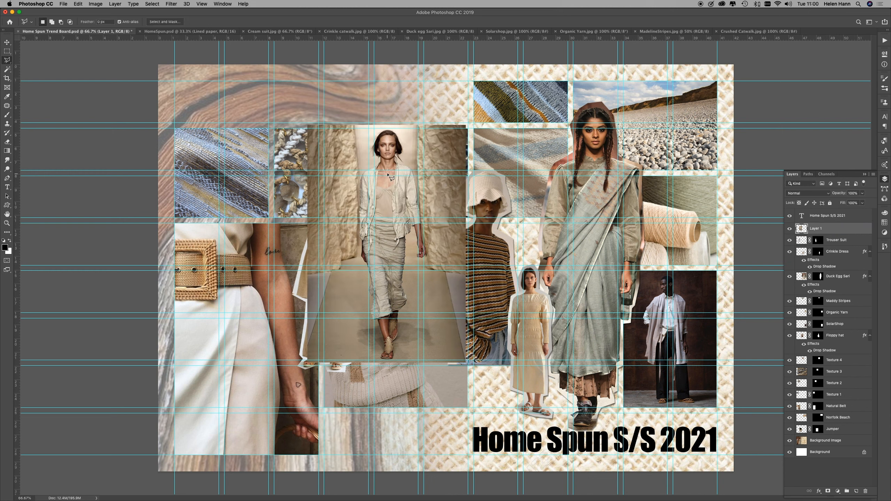
{"action": "left_click", "coordinate": [393, 129]}
{"action": "left_click", "coordinate": [404, 139]}
{"action": "left_click", "coordinate": [405, 158]}
{"action": "left_click", "coordinate": [410, 164]}
{"action": "left_click", "coordinate": [418, 170]}
{"action": "left_click", "coordinate": [430, 259]}
{"action": "left_click", "coordinate": [416, 262]}
{"action": "left_click", "coordinate": [414, 236]}
{"action": "left_click", "coordinate": [410, 237]}
{"action": "left_click", "coordinate": [411, 299]}
{"action": "left_click", "coordinate": [401, 318]}
{"action": "left_click", "coordinate": [400, 340]}
{"action": "left_click", "coordinate": [397, 346]}
{"action": "left_click", "coordinate": [394, 366]}
{"action": "left_click", "coordinate": [379, 366]}
{"action": "left_click", "coordinate": [374, 353]}
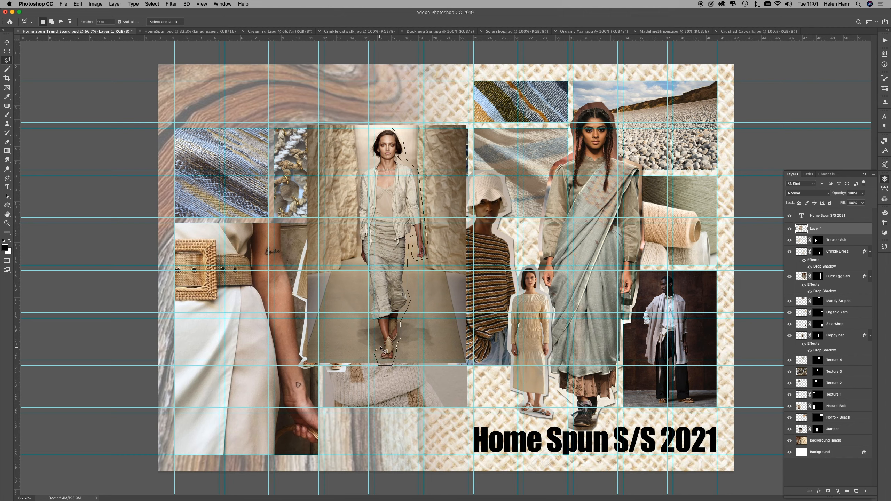
{"action": "left_click", "coordinate": [366, 323]}
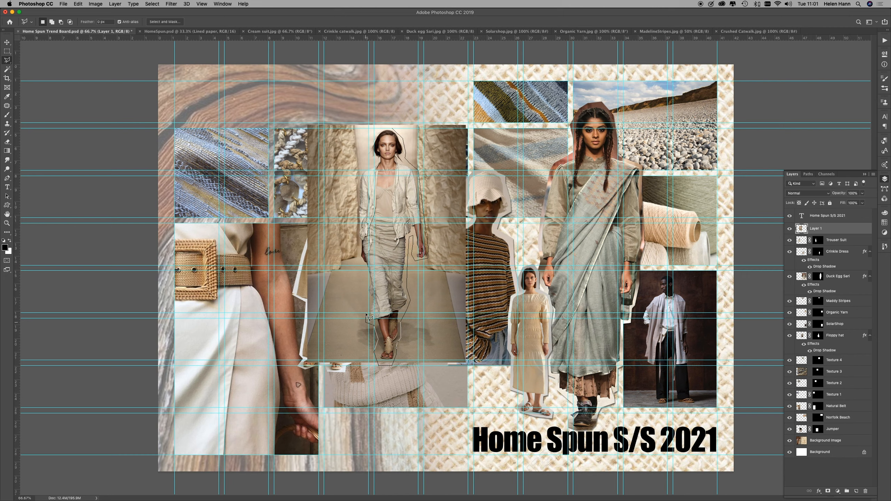
{"action": "left_click", "coordinate": [364, 291]}
{"action": "left_click", "coordinate": [365, 271]}
{"action": "left_click", "coordinate": [357, 230]}
{"action": "left_click", "coordinate": [360, 170]}
{"action": "left_click", "coordinate": [370, 162]}
{"action": "left_click", "coordinate": [393, 131]}
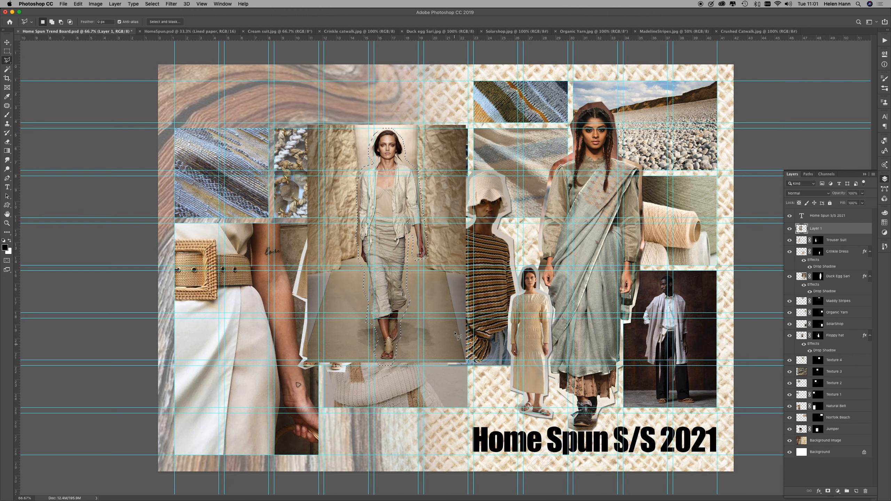
{"action": "left_click", "coordinate": [828, 491]}
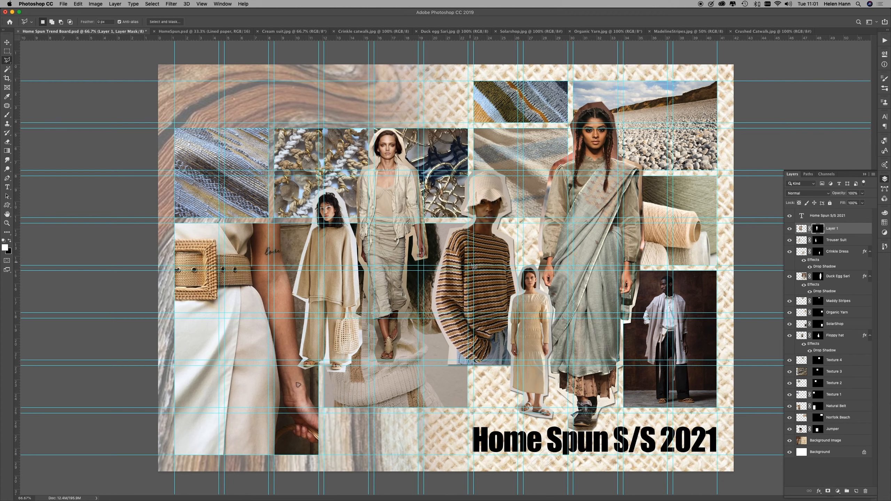
Step: Scale down the crushed-skirt catwalk model and stand her beside the cream crinkle dress model, overlapping the striped jumper and just above the title
{"action": "key", "text": "super+t"}
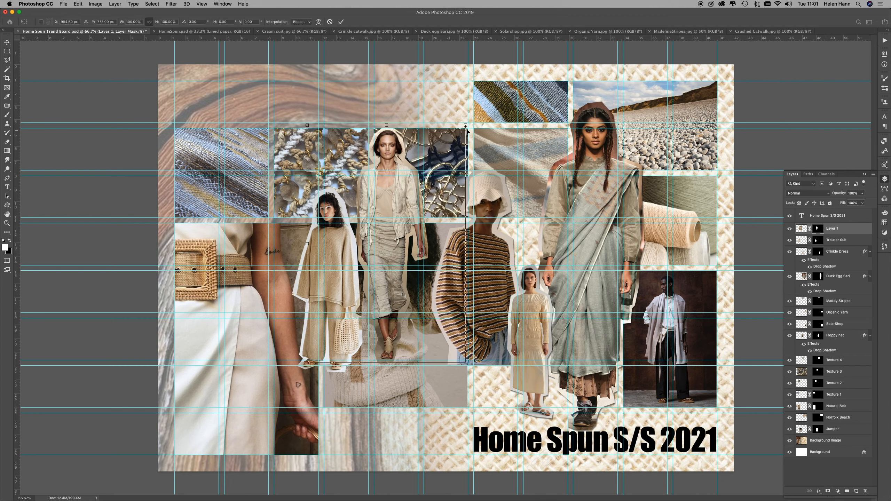
{"action": "left_click_drag", "start_coordinate": [467, 124], "coordinate": [398, 227]}
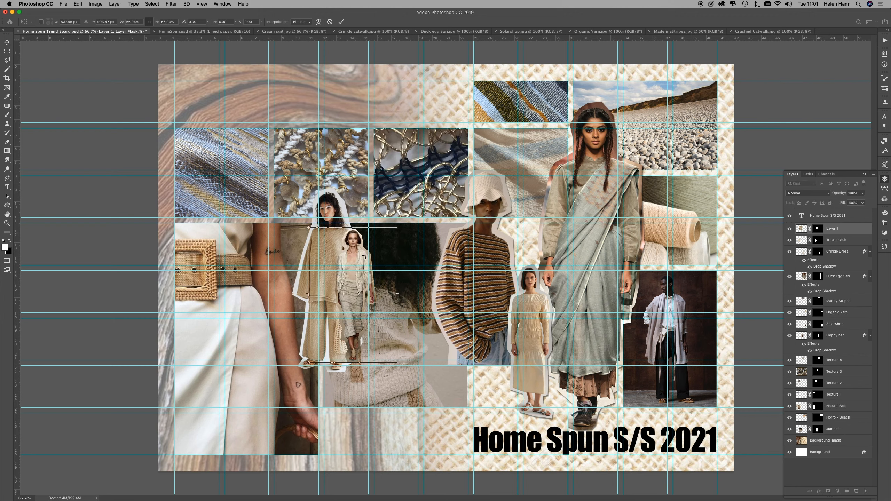
{"action": "left_click_drag", "start_coordinate": [389, 276], "coordinate": [560, 309]}
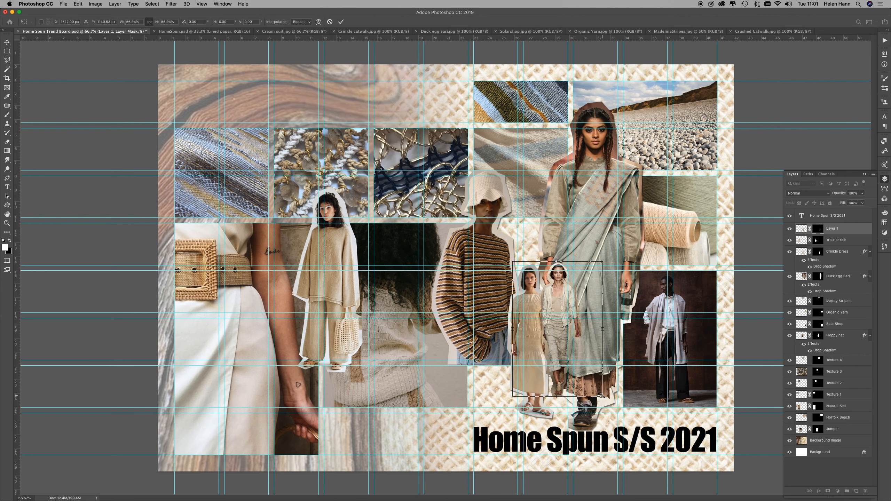
{"action": "left_click_drag", "start_coordinate": [603, 397], "coordinate": [617, 419]}
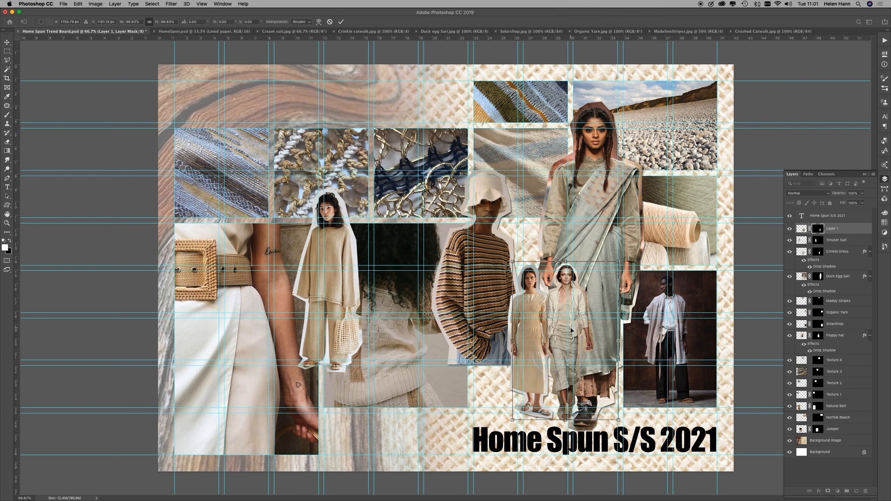
{"action": "left_click_drag", "start_coordinate": [571, 330], "coordinate": [506, 333]}
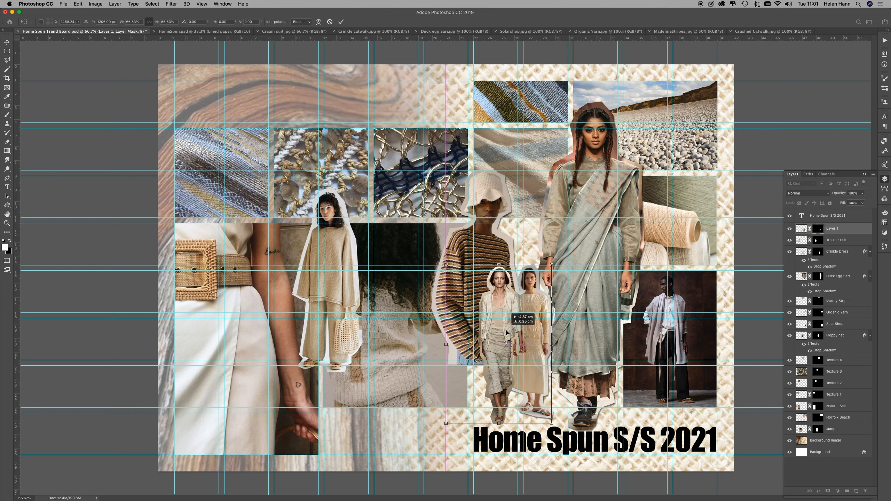
{"action": "left_click_drag", "start_coordinate": [503, 333], "coordinate": [500, 332]}
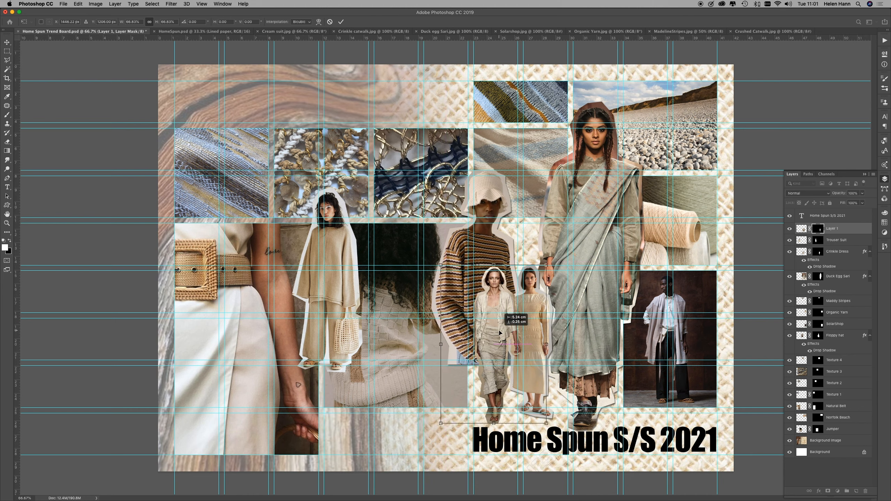
{"action": "left_click_drag", "start_coordinate": [500, 333], "coordinate": [493, 334]}
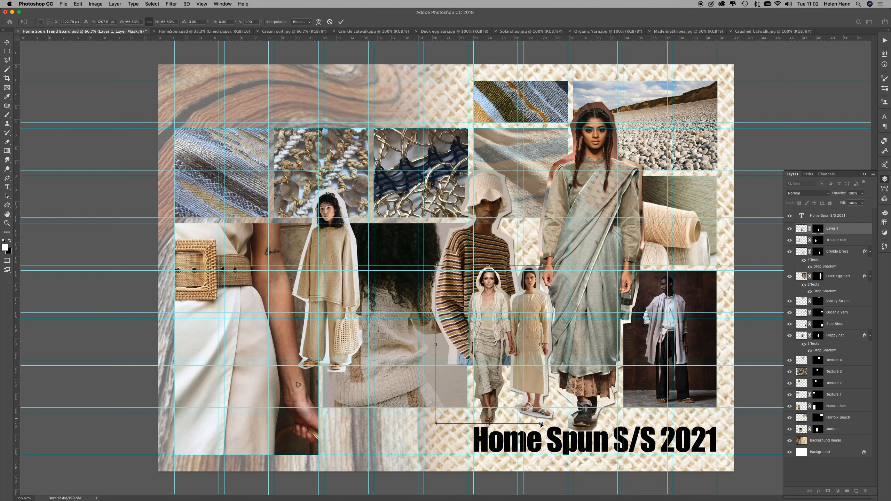
{"action": "left_click_drag", "start_coordinate": [541, 423], "coordinate": [536, 419]}
{"action": "key", "text": "Return"}
{"action": "key", "text": "l"}
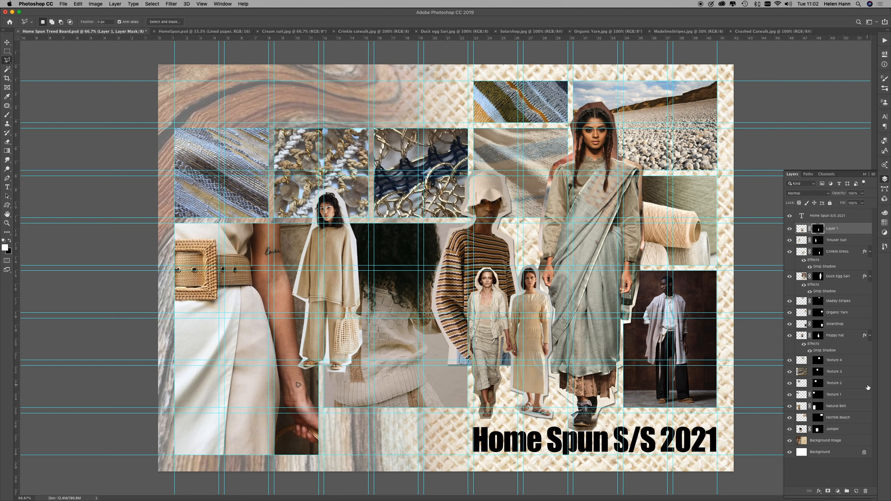
Step: Scale the Jumper photo to about 98% and reposition it so its width fills the columns between the belt photo and the title
{"action": "left_click", "coordinate": [849, 428]}
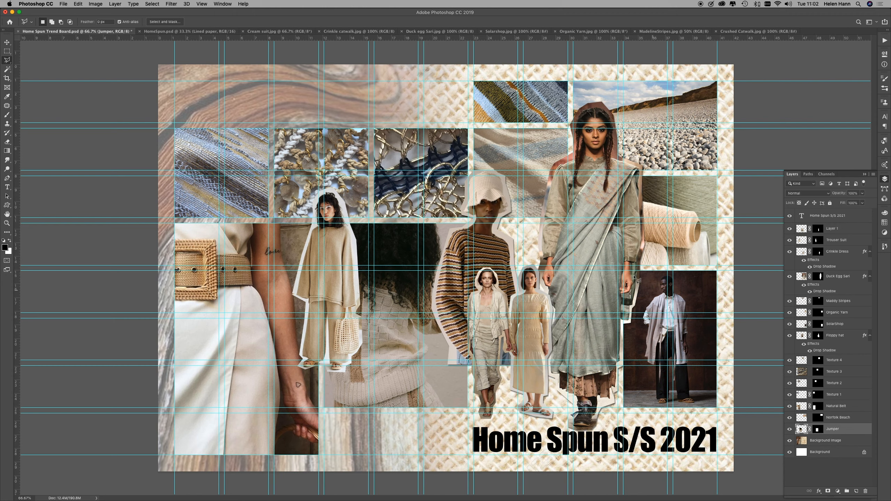
{"action": "left_click", "coordinate": [7, 42]}
{"action": "key", "text": "super+t"}
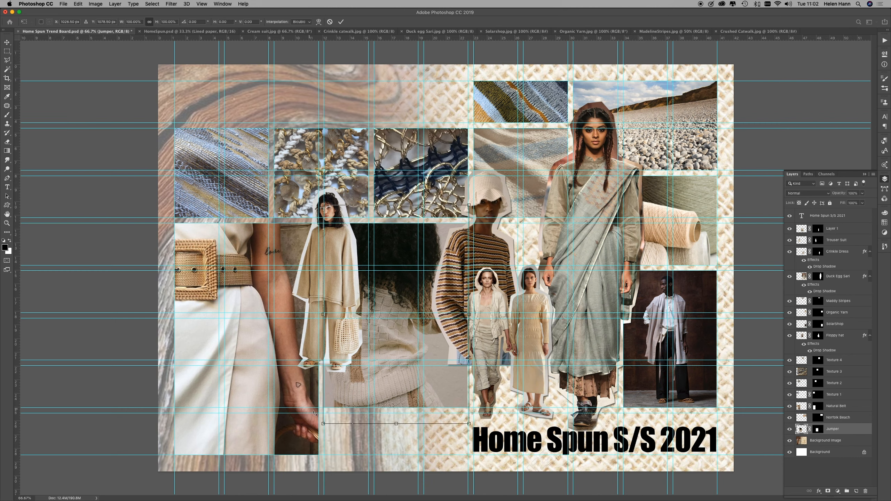
{"action": "left_click_drag", "start_coordinate": [322, 424], "coordinate": [359, 369]}
{"action": "mouse_move", "coordinate": [395, 346]}
{"action": "left_mouse_down"}
{"action": "mouse_move", "coordinate": [382, 349]}
{"action": "mouse_move", "coordinate": [398, 351]}
{"action": "left_mouse_up"}
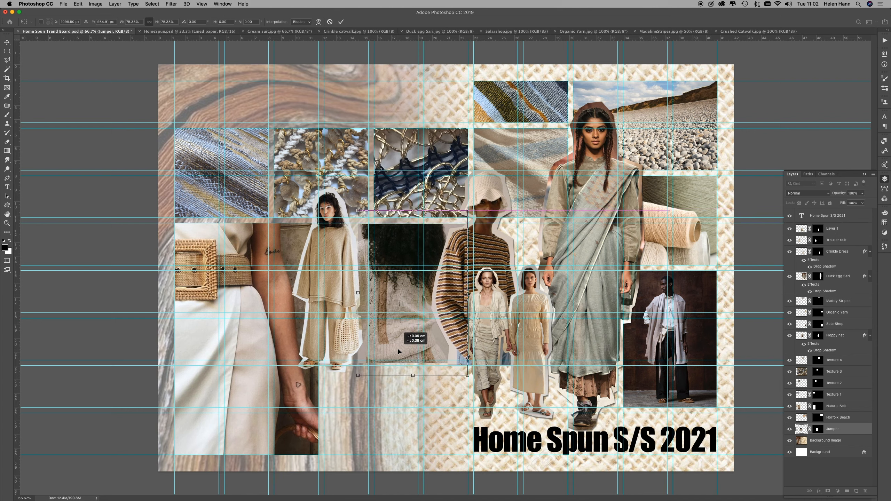
{"action": "left_click_drag", "start_coordinate": [399, 351], "coordinate": [369, 349]}
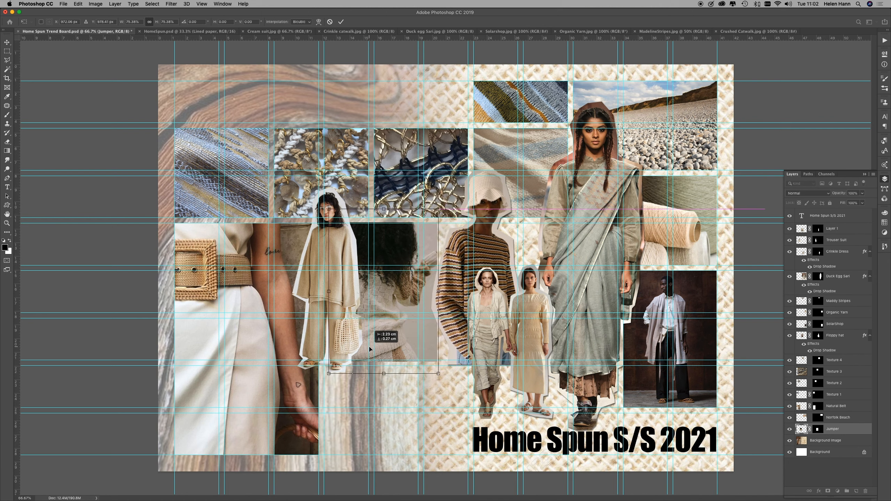
{"action": "left_click_drag", "start_coordinate": [366, 348], "coordinate": [366, 342]}
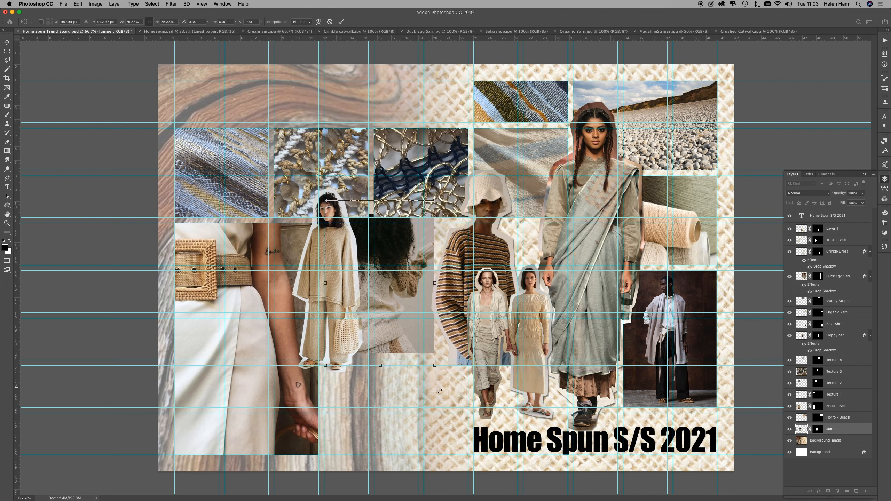
{"action": "left_click_drag", "start_coordinate": [439, 366], "coordinate": [480, 408]}
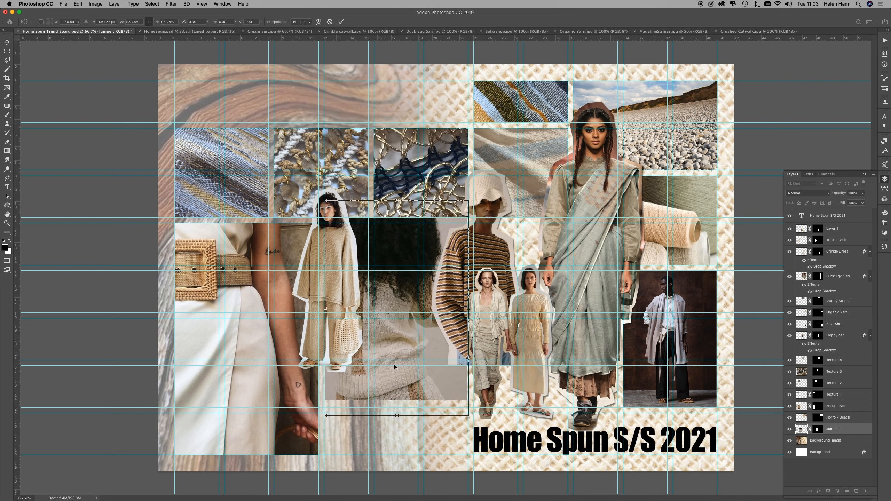
{"action": "key", "text": "Return"}
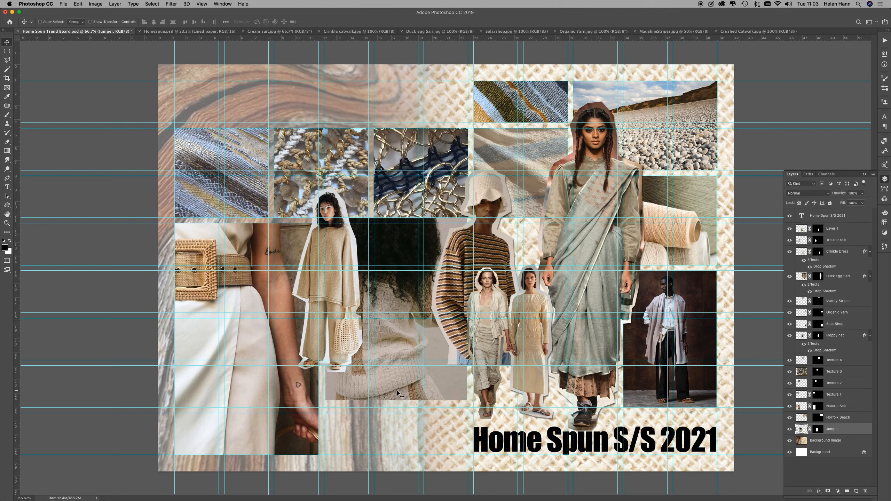
Step: Delete the Jumper layer's mask without applying it, and mask the photo to a shorter rectangle starting at the guide below the textures
{"action": "left_click", "coordinate": [816, 429]}
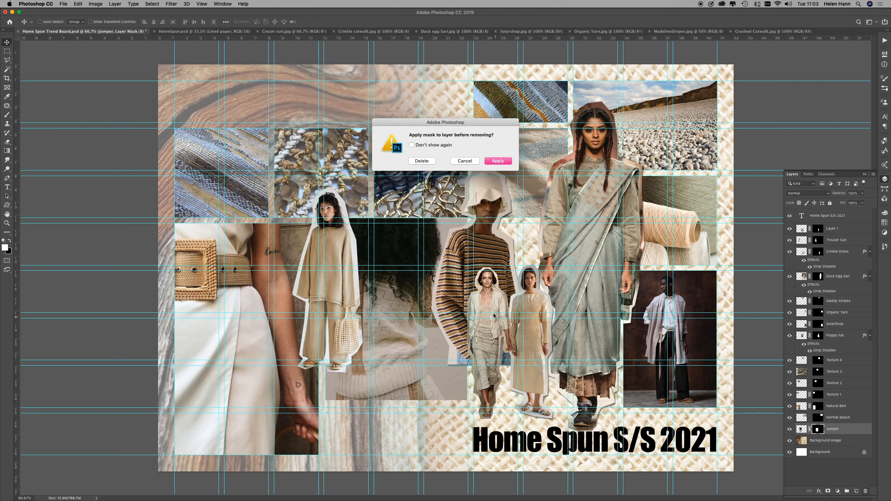
{"action": "left_click", "coordinate": [422, 161]}
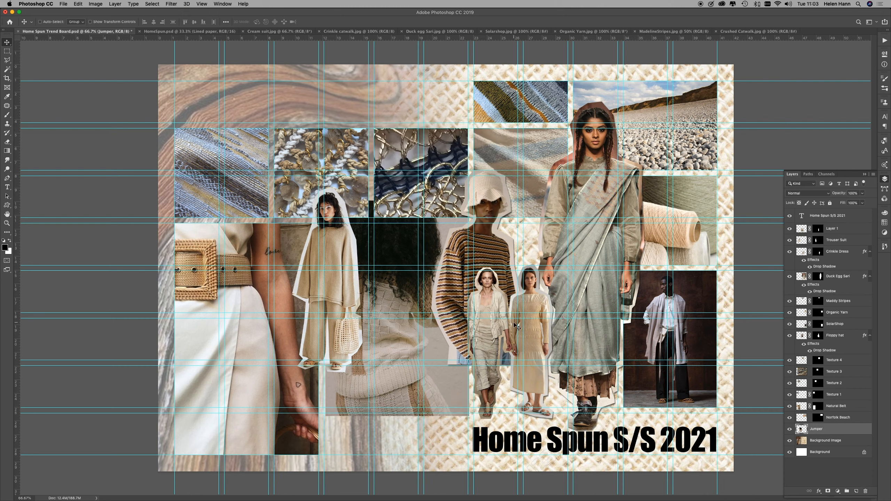
{"action": "left_click", "coordinate": [6, 51]}
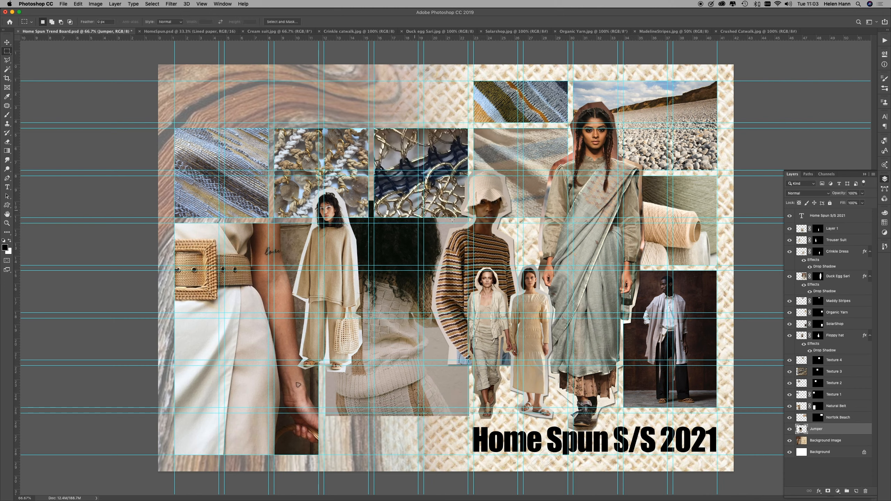
{"action": "left_click_drag", "start_coordinate": [468, 223], "coordinate": [324, 360]}
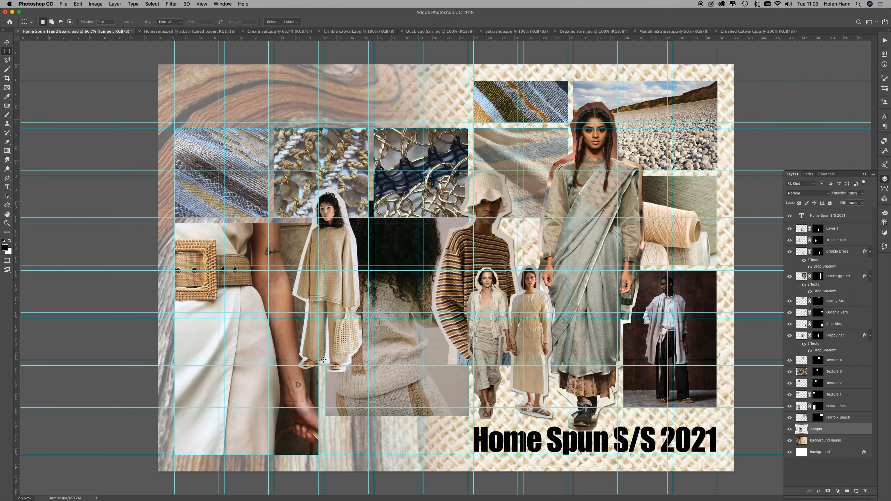
{"action": "left_click", "coordinate": [828, 491]}
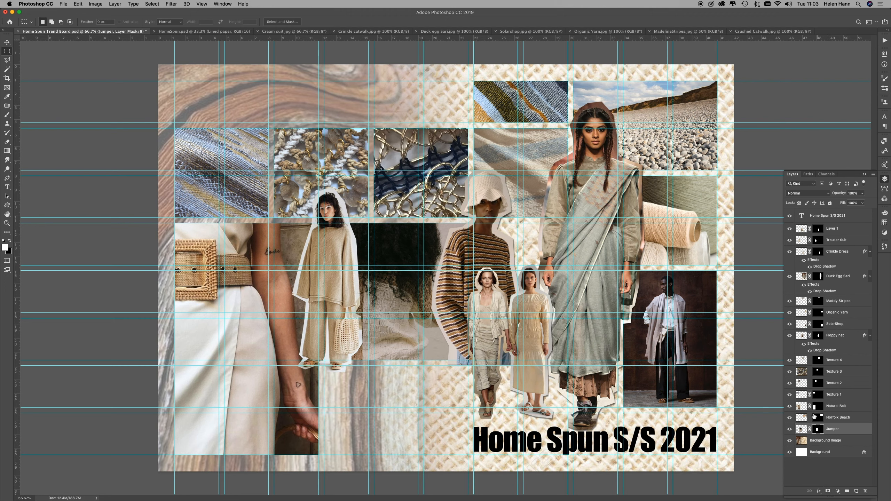
Step: Unlink the Jumper photo from its mask and shift the photo slightly upward within the masked frame
{"action": "left_click", "coordinate": [802, 430]}
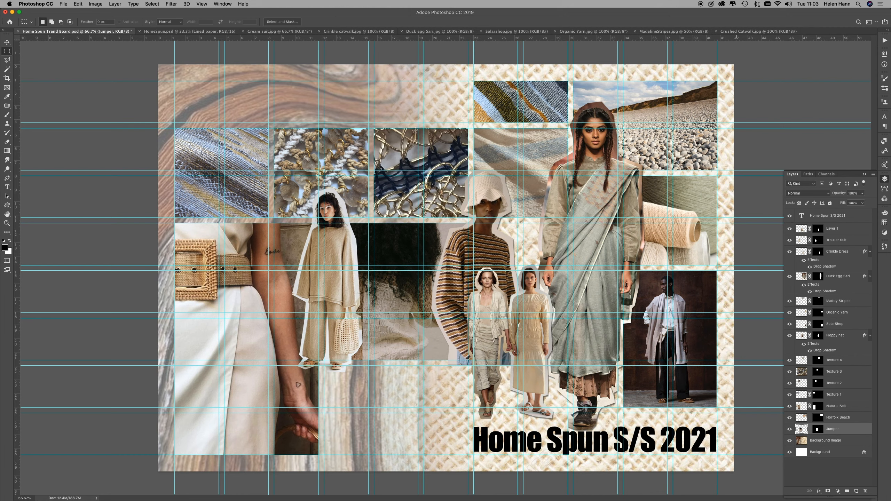
{"action": "key", "text": "v"}
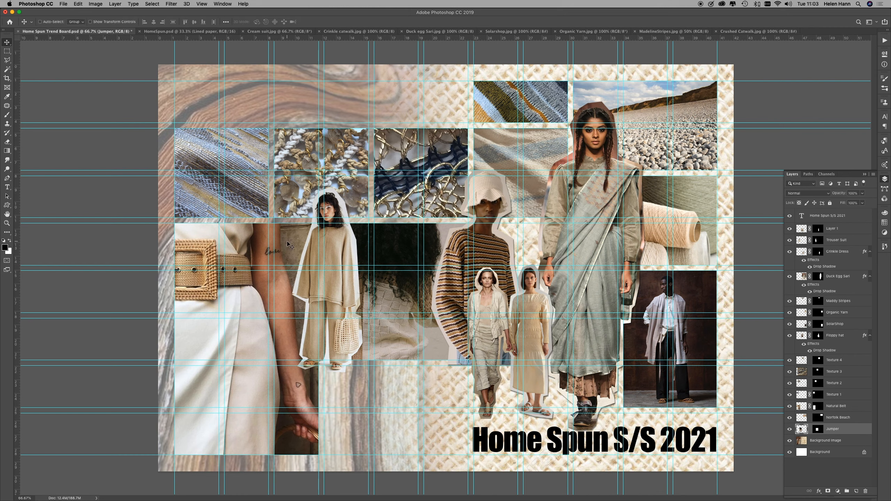
{"action": "left_click_drag", "start_coordinate": [401, 302], "coordinate": [398, 280]}
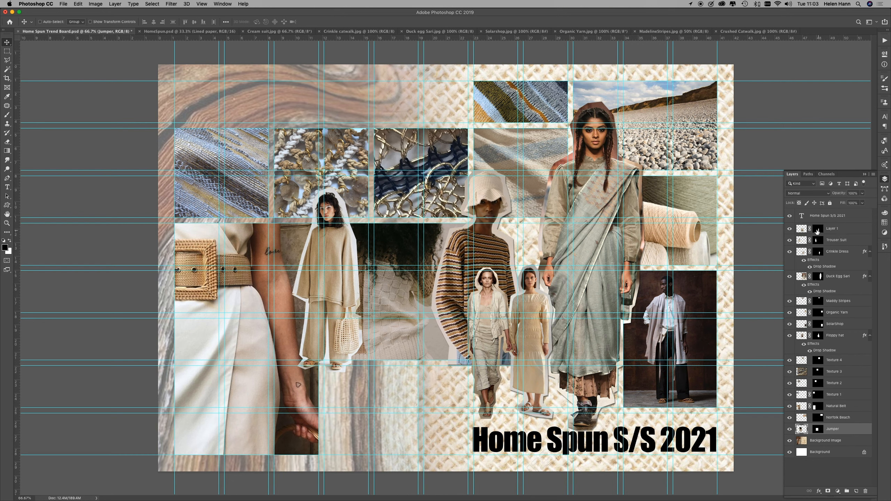
Step: Rename the crushed-skirt model's layer Linen crushed and copy the Crinkle Dress layer's drop shadow onto it
{"action": "left_click", "coordinate": [790, 228]}
{"action": "left_click", "coordinate": [789, 228]}
{"action": "left_click", "coordinate": [820, 229]}
{"action": "double_click", "coordinate": [833, 228]}
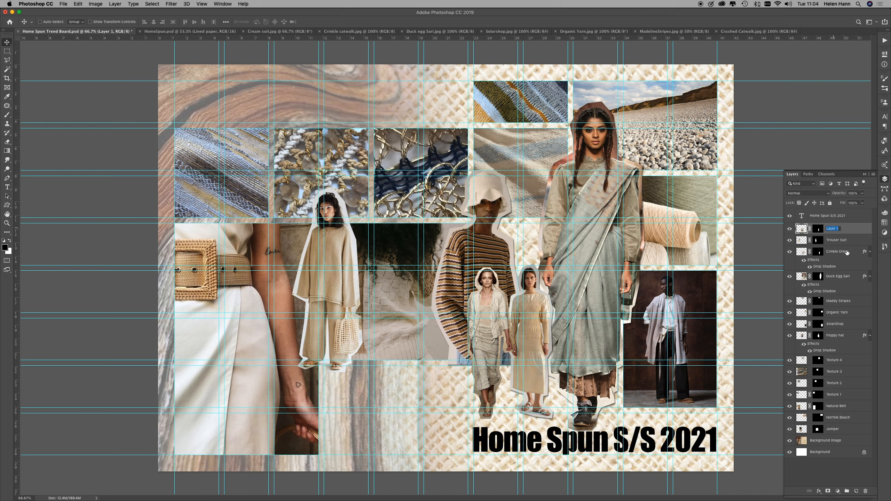
{"action": "type", "text": "Linen crushed"}
{"action": "left_click_drag", "start_coordinate": [816, 261], "coordinate": [835, 237]}
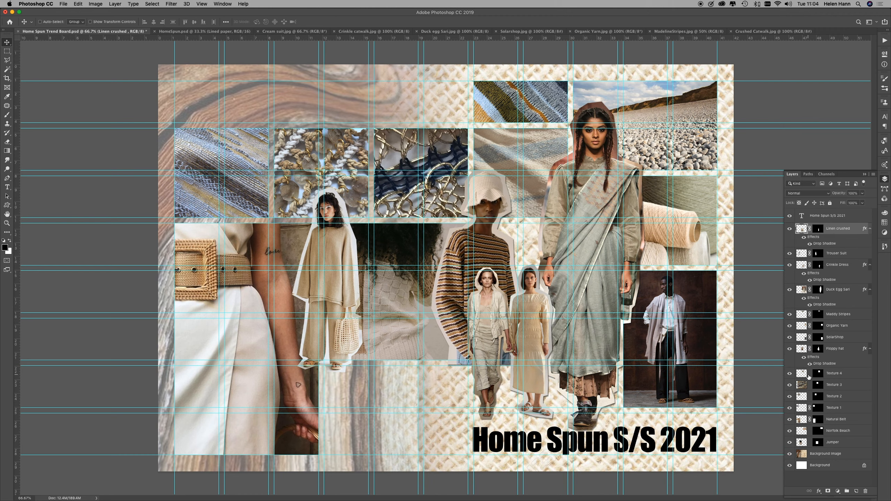
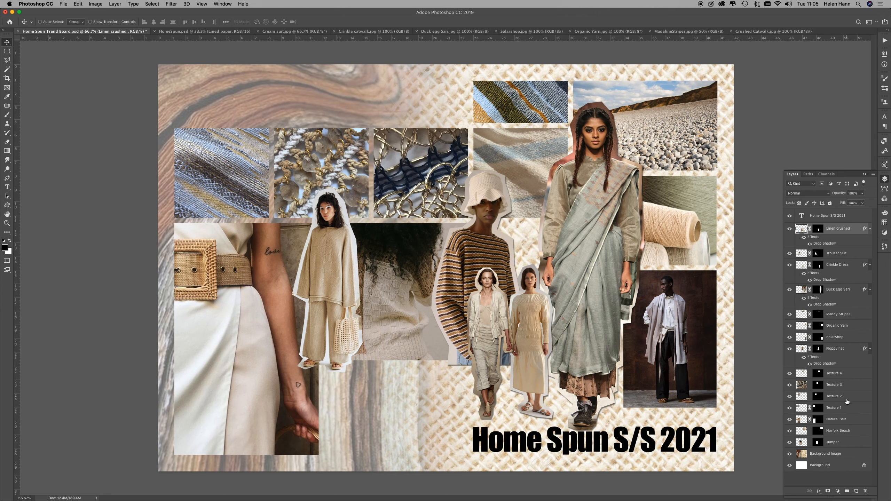
Step: Rotate the Floppy hat model about 7° counter-clockwise, scale it to about 90% and move it up behind the two small models
{"action": "left_click", "coordinate": [840, 350]}
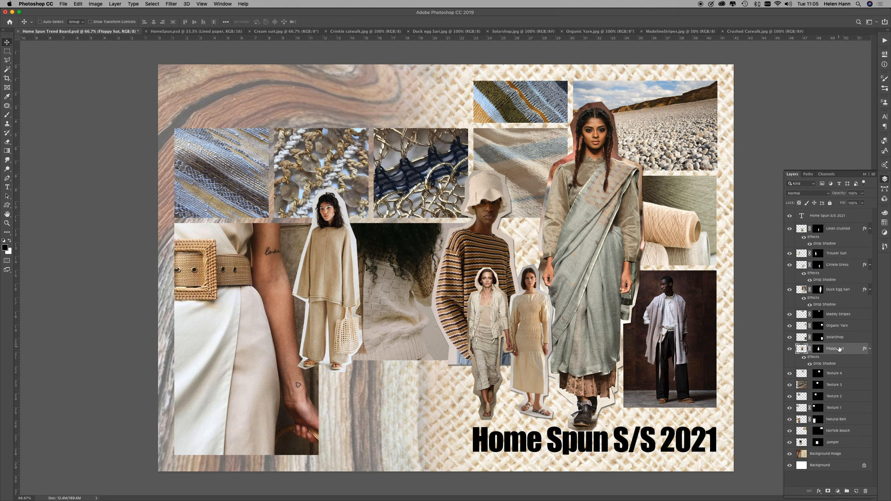
{"action": "key", "text": "super+t"}
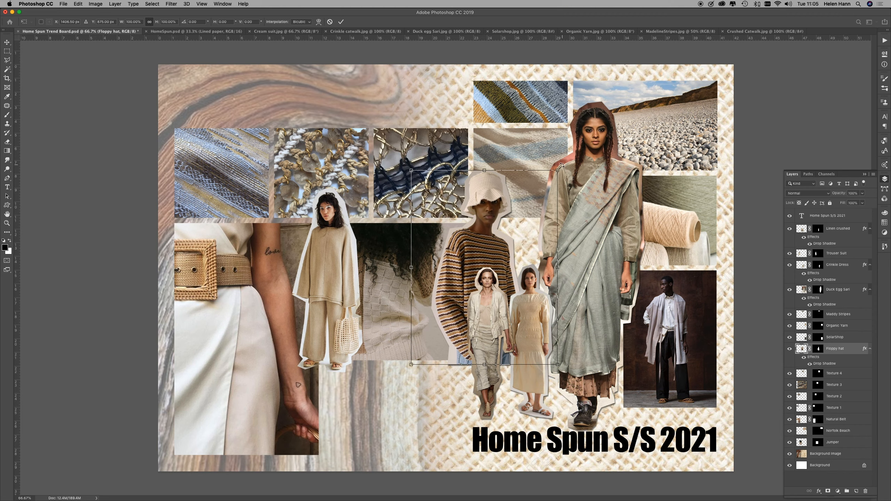
{"action": "left_click_drag", "start_coordinate": [561, 164], "coordinate": [550, 155]}
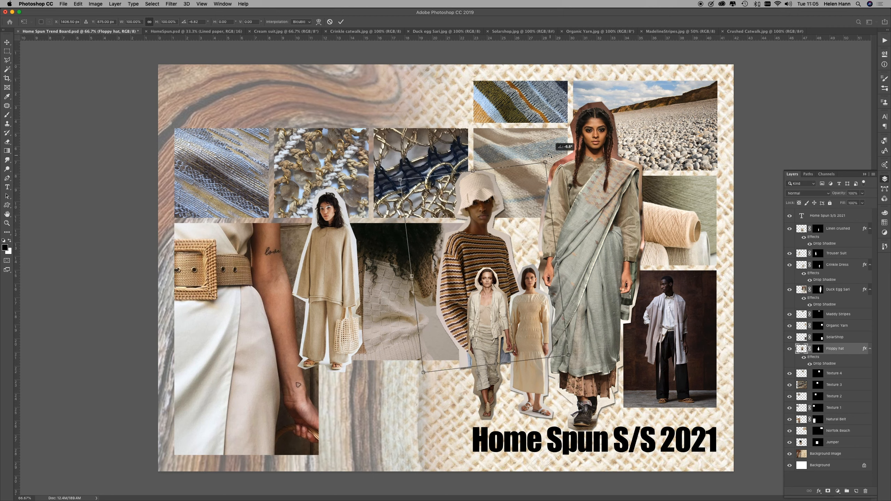
{"action": "left_click_drag", "start_coordinate": [550, 156], "coordinate": [550, 156]}
{"action": "left_click_drag", "start_coordinate": [550, 156], "coordinate": [551, 156]}
{"action": "left_click_drag", "start_coordinate": [423, 373], "coordinate": [441, 354]}
{"action": "left_click_drag", "start_coordinate": [498, 255], "coordinate": [490, 229]}
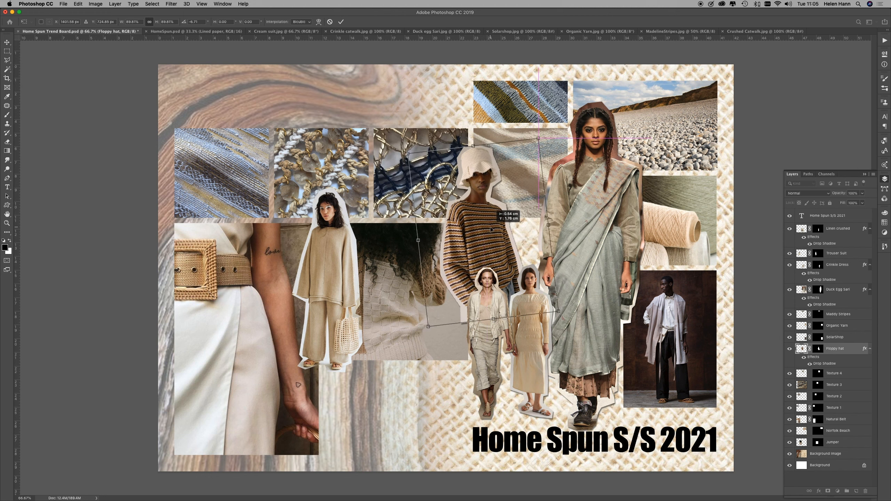
{"action": "left_click_drag", "start_coordinate": [491, 229], "coordinate": [500, 228]}
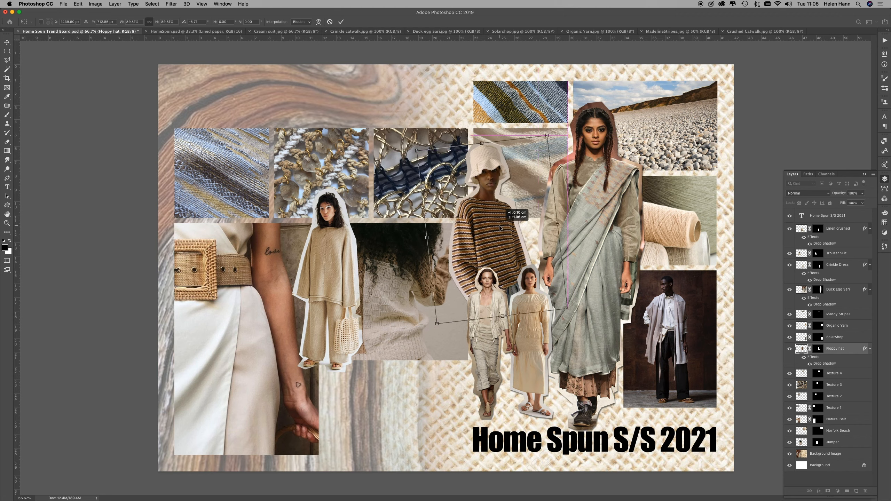
{"action": "left_click_drag", "start_coordinate": [500, 229], "coordinate": [500, 229]}
{"action": "key", "text": "Return"}
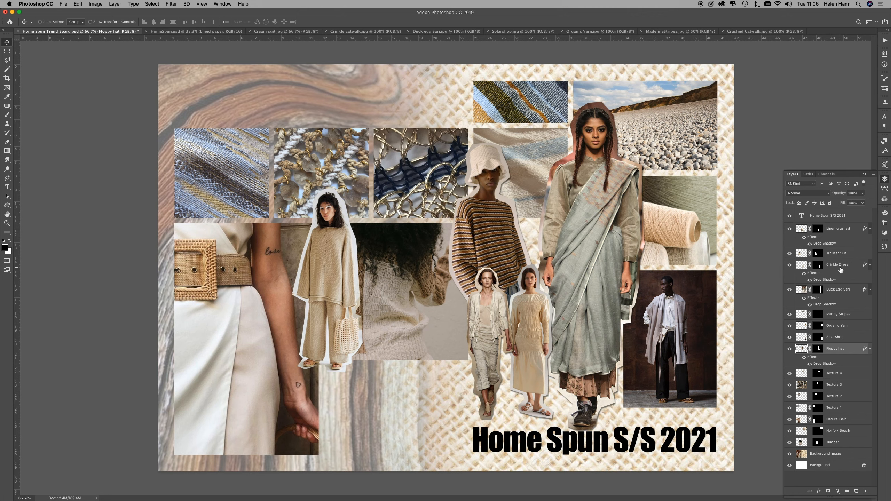
Step: Shift the Linen crushed and Crinkle Dress models slightly left so they stand clear of the sari model
{"action": "left_click", "coordinate": [843, 232]}
{"action": "left_click_drag", "start_coordinate": [493, 320], "coordinate": [487, 319]}
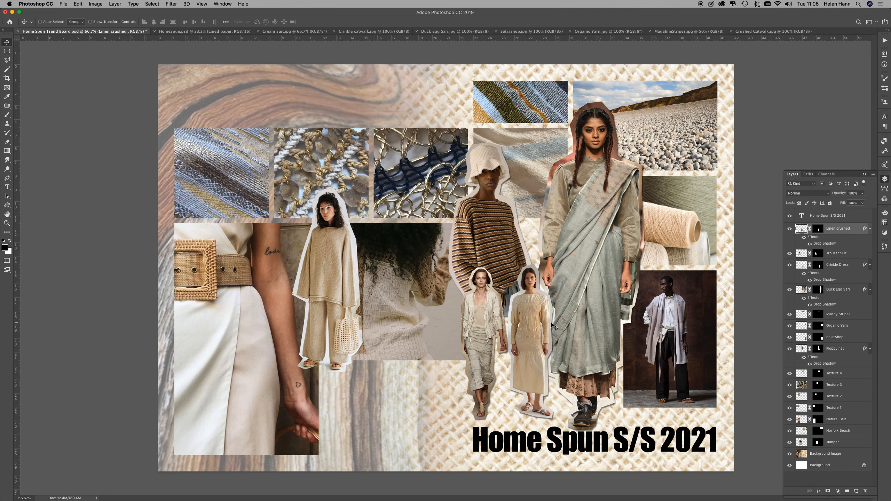
{"action": "left_click", "coordinate": [841, 265]}
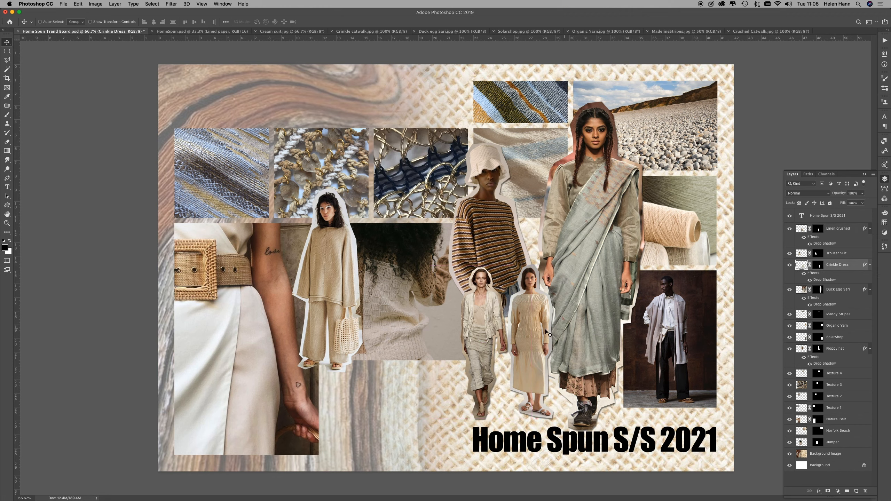
{"action": "left_click_drag", "start_coordinate": [534, 330], "coordinate": [530, 331]}
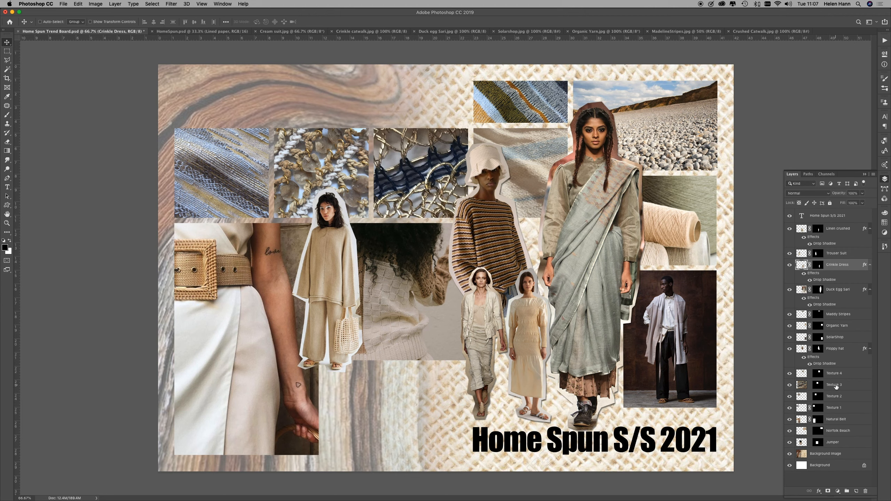
Step: Add a Stroke layer style to the Texture 1 swatch, keeping the swatch in view for previewing the border
{"action": "left_click", "coordinate": [833, 408]}
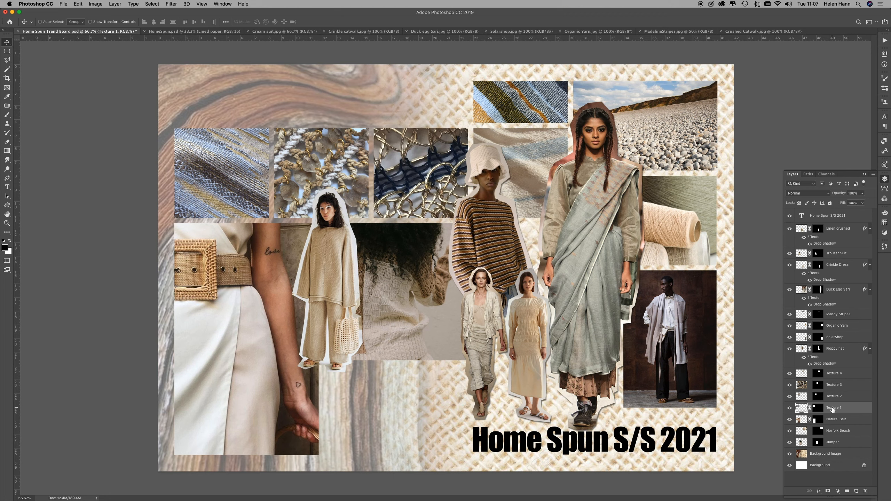
{"action": "left_click", "coordinate": [790, 408]}
{"action": "left_click", "coordinate": [790, 408]}
{"action": "left_click", "coordinate": [789, 408]}
{"action": "double_click", "coordinate": [865, 410]}
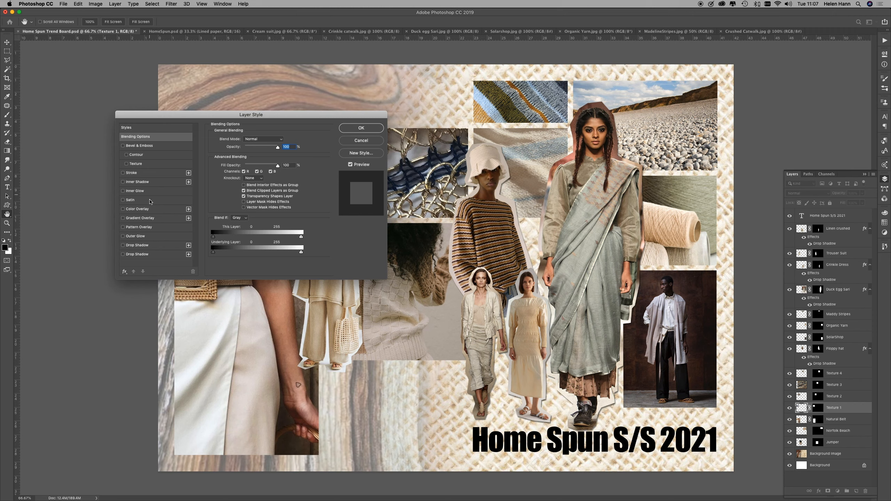
{"action": "left_click", "coordinate": [151, 172]}
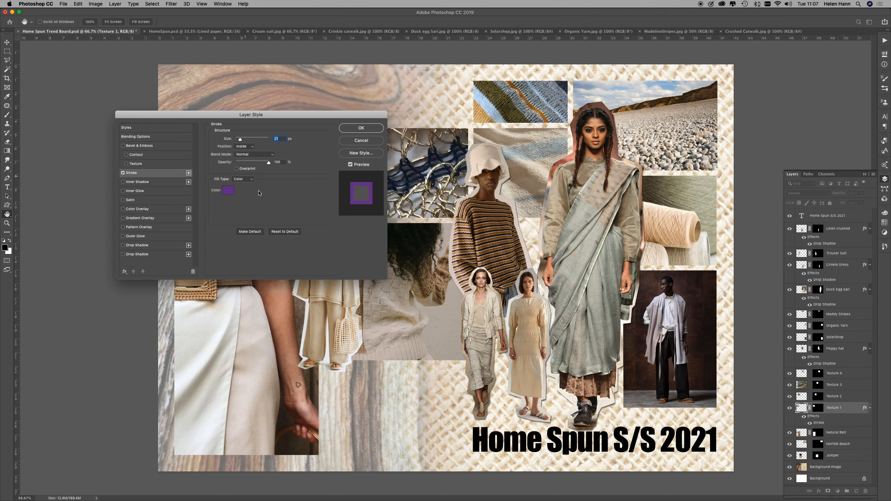
{"action": "left_click_drag", "start_coordinate": [292, 119], "coordinate": [400, 302]}
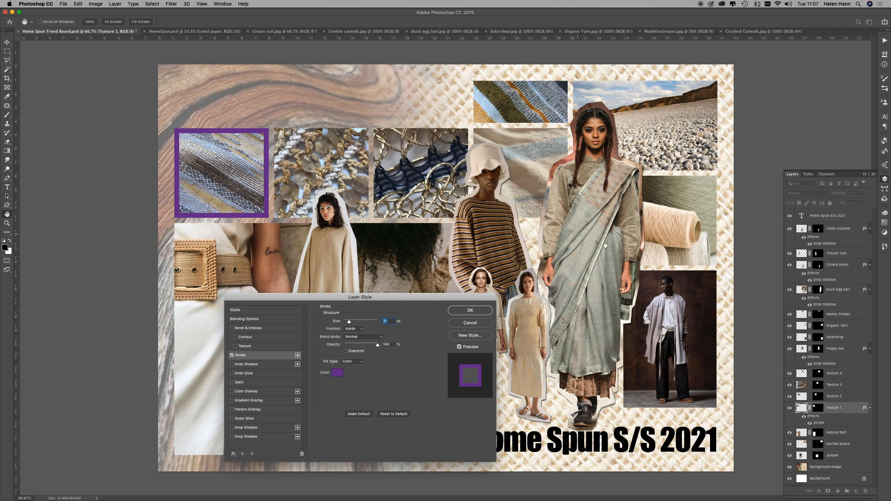
Step: Try border colours sampled from the board and set the stroke to dark brown 321e19 from the backdrop of the bottom-right portrait
{"action": "left_click", "coordinate": [336, 374]}
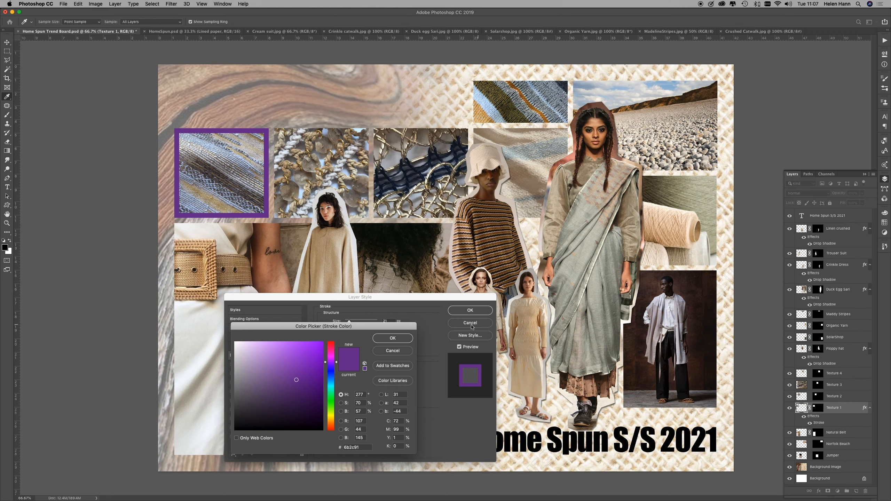
{"action": "left_click", "coordinate": [393, 351]}
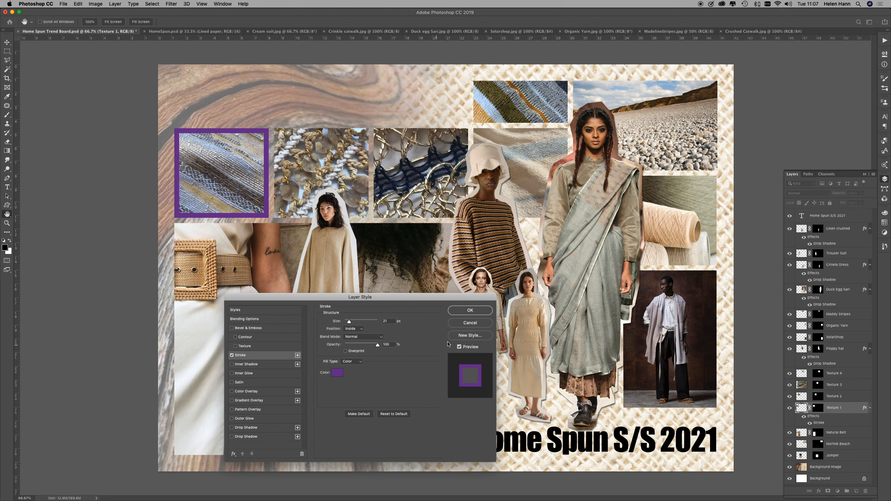
{"action": "left_click", "coordinate": [337, 374]}
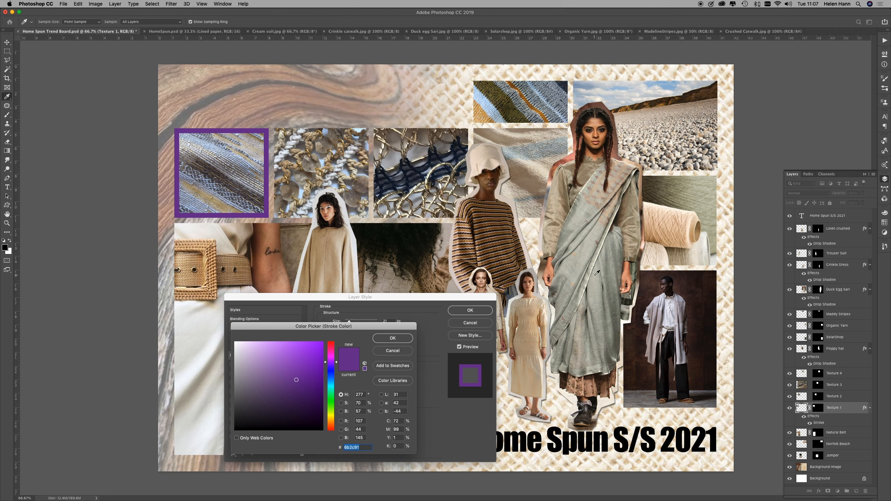
{"action": "left_click", "coordinate": [509, 245]}
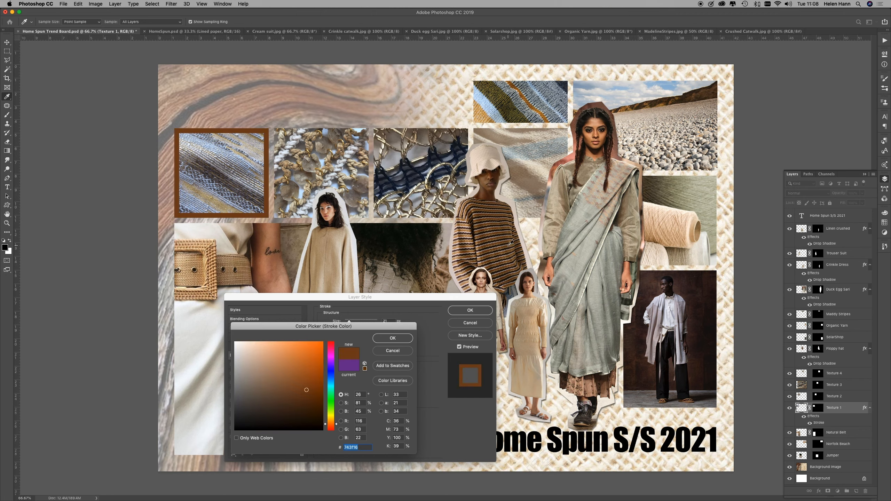
{"action": "left_click", "coordinate": [409, 238]}
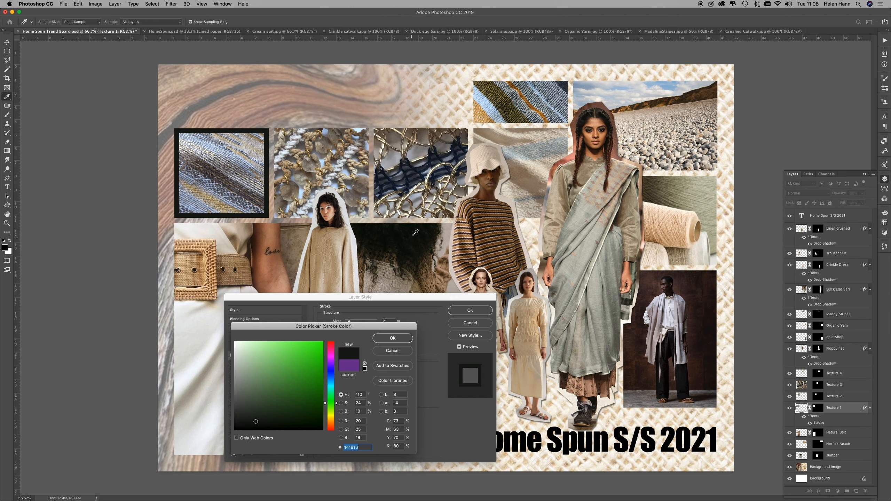
{"action": "left_click", "coordinate": [419, 193]}
{"action": "left_click", "coordinate": [419, 191]}
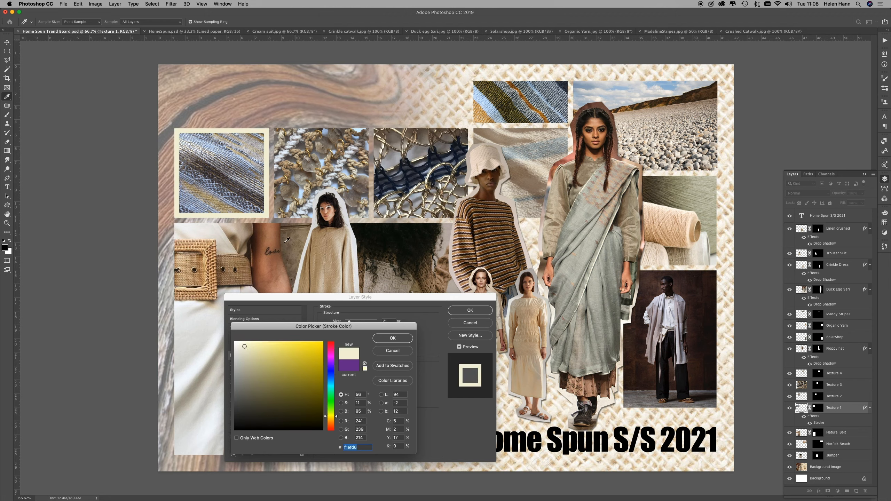
{"action": "left_click", "coordinate": [262, 241]}
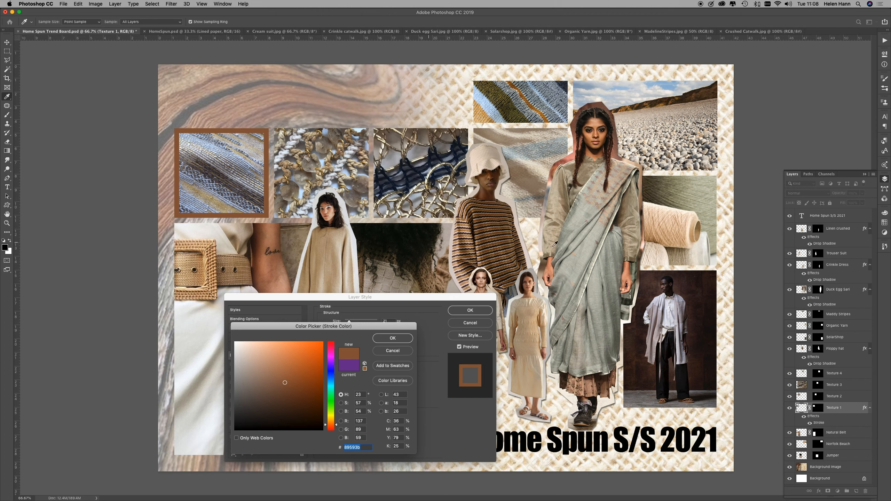
{"action": "left_click", "coordinate": [689, 289]}
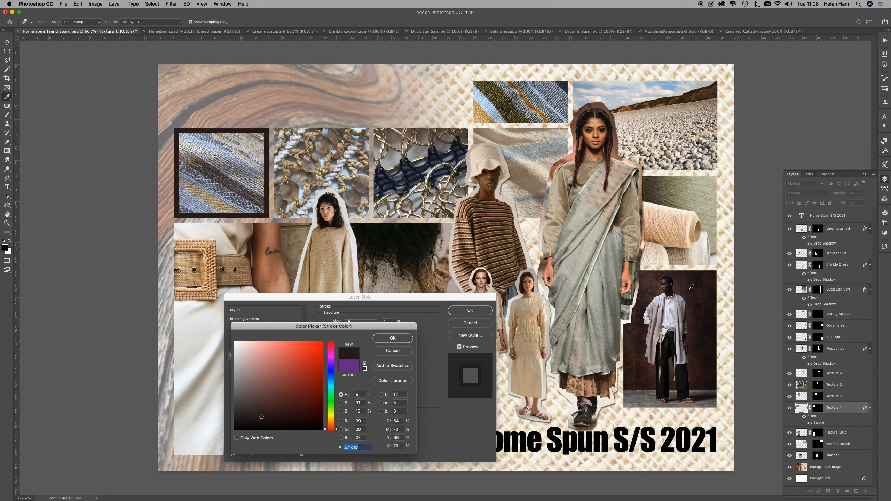
{"action": "left_click", "coordinate": [653, 370]}
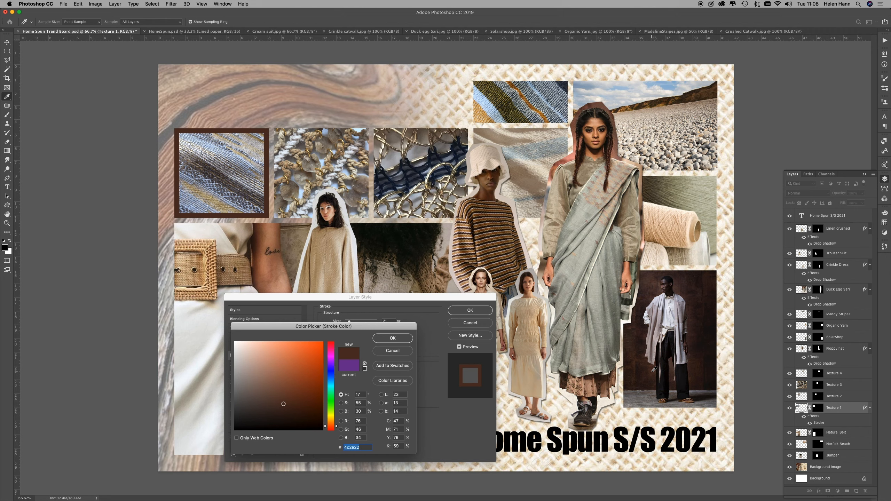
{"action": "left_click", "coordinate": [653, 379]}
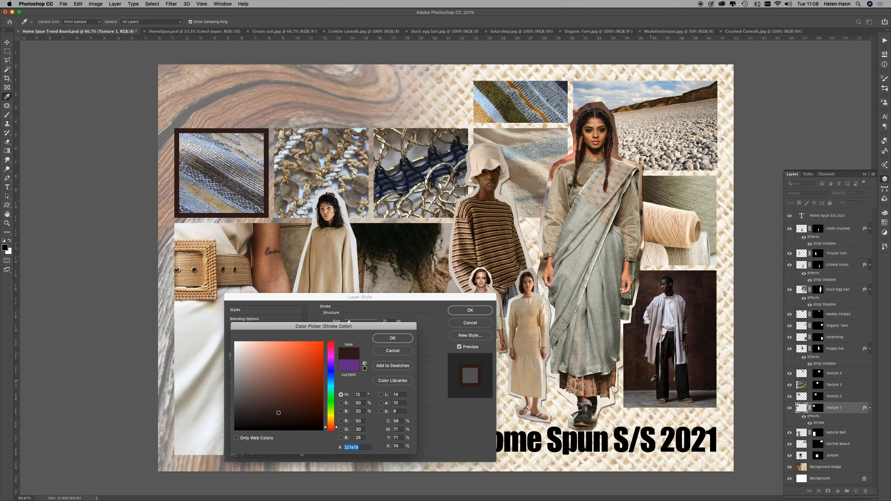
{"action": "left_click", "coordinate": [393, 338]}
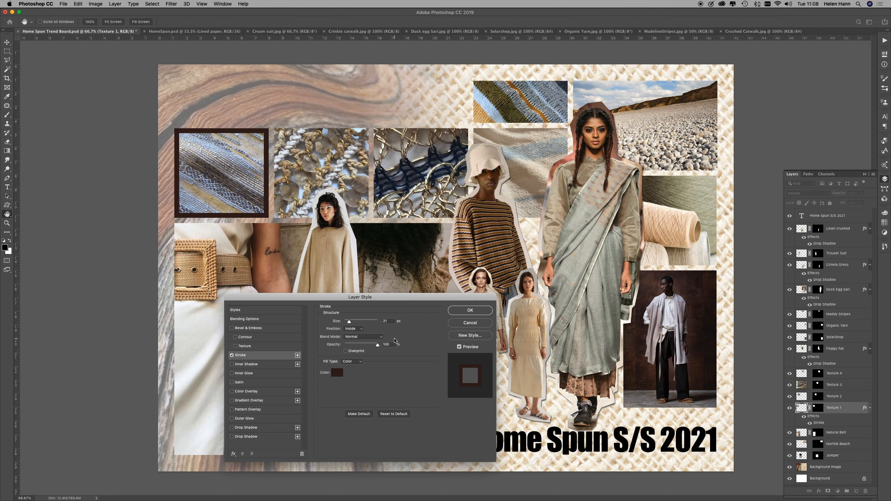
Step: Set the Texture 1 stroke size to 16 px and apply the layer style
{"action": "double_click", "coordinate": [387, 320]}
{"action": "type", "text": "16"}
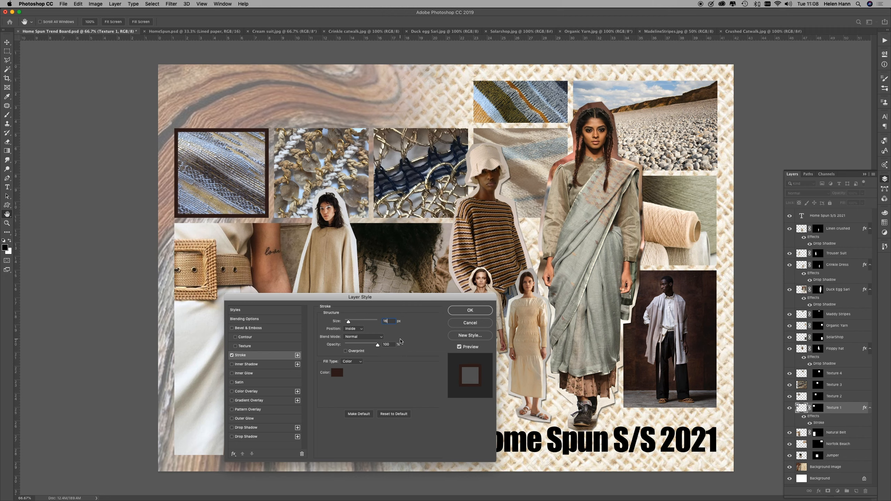
{"action": "left_click", "coordinate": [474, 312]}
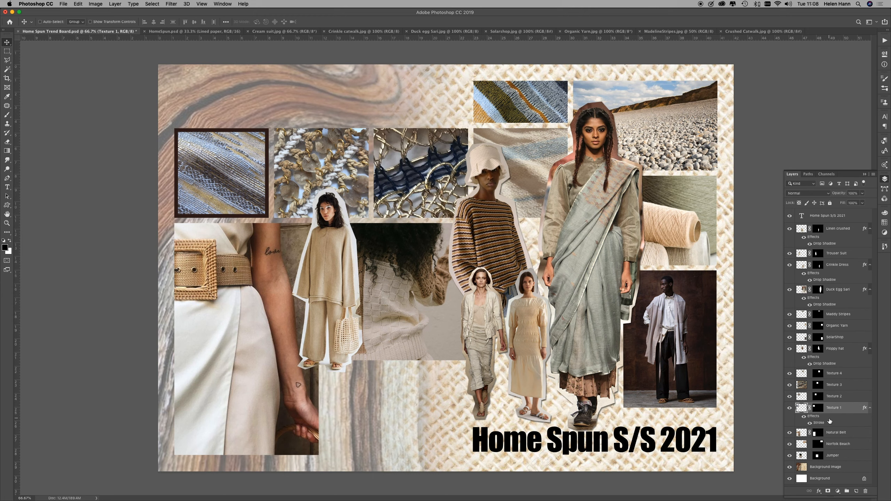
Step: Copy the Texture 1 stroke onto the Texture 2, Texture 3, Texture 4 and Maddy Stripes layers
{"action": "left_click_drag", "start_coordinate": [838, 425], "coordinate": [844, 376]}
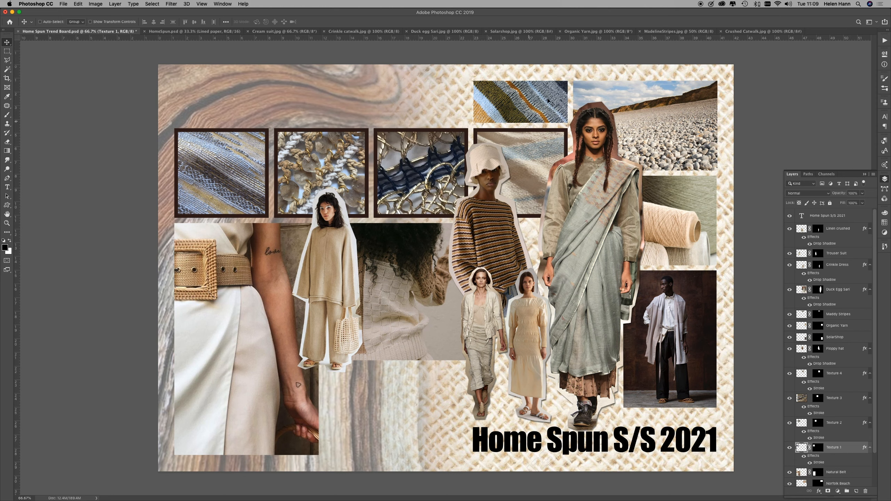
{"action": "scroll", "coordinate": [834, 402], "scroll_direction": "down", "scroll_amount": 2}
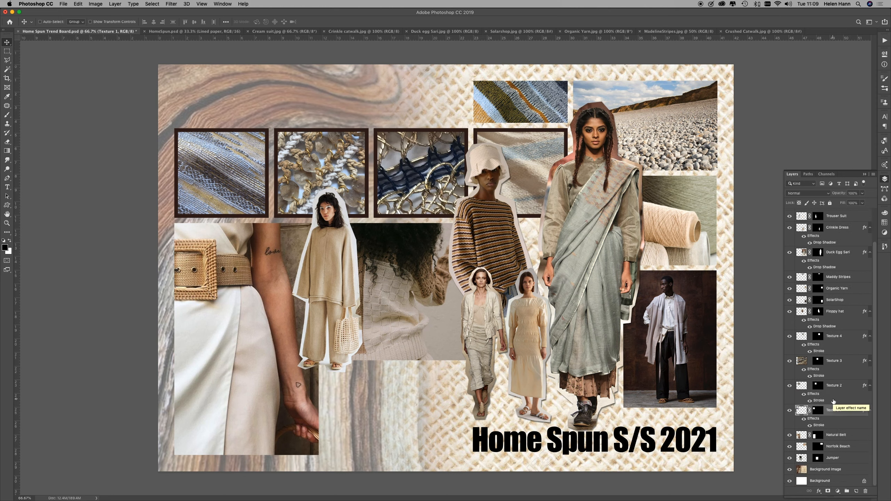
{"action": "scroll", "coordinate": [834, 401], "scroll_direction": "up", "scroll_amount": 2}
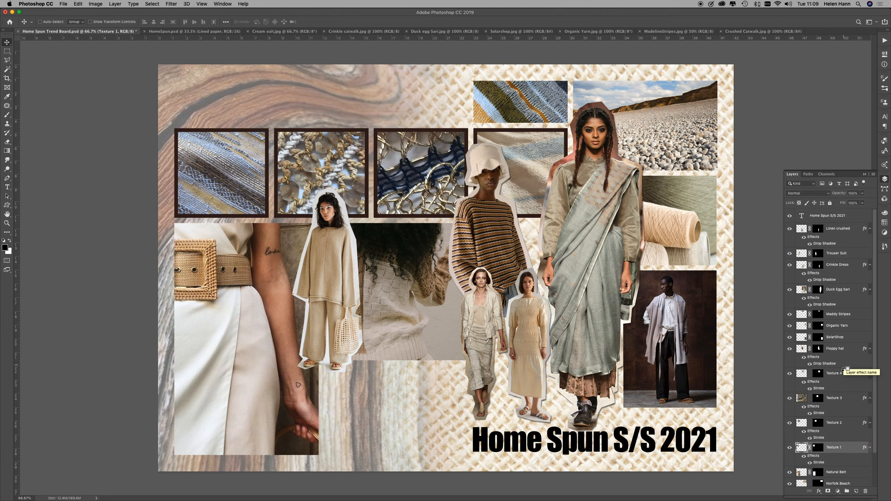
{"action": "left_click_drag", "start_coordinate": [840, 383], "coordinate": [849, 320]}
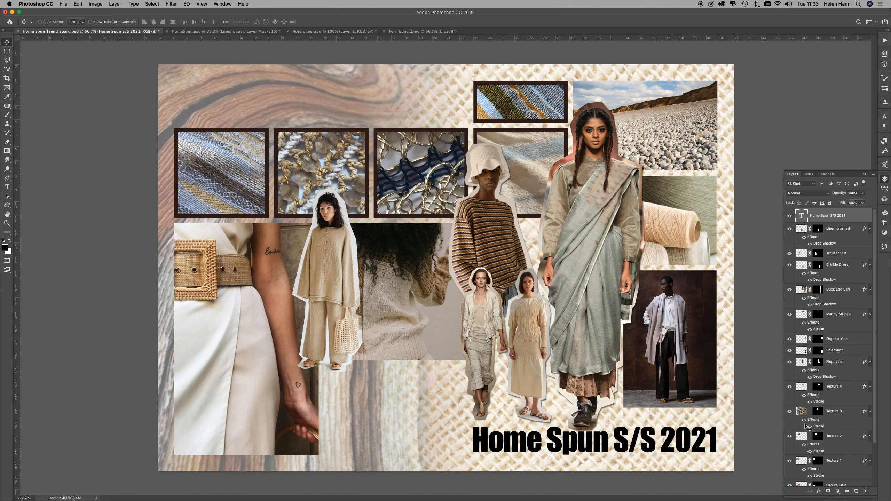
Step: Show the guides and move the Natural Belt photo one column right so its left edge meets the next column guide
{"action": "scroll", "coordinate": [846, 430], "scroll_direction": "down", "scroll_amount": 2}
{"action": "scroll", "coordinate": [846, 430], "scroll_direction": "down", "scroll_amount": 3}
{"action": "left_click", "coordinate": [844, 435]}
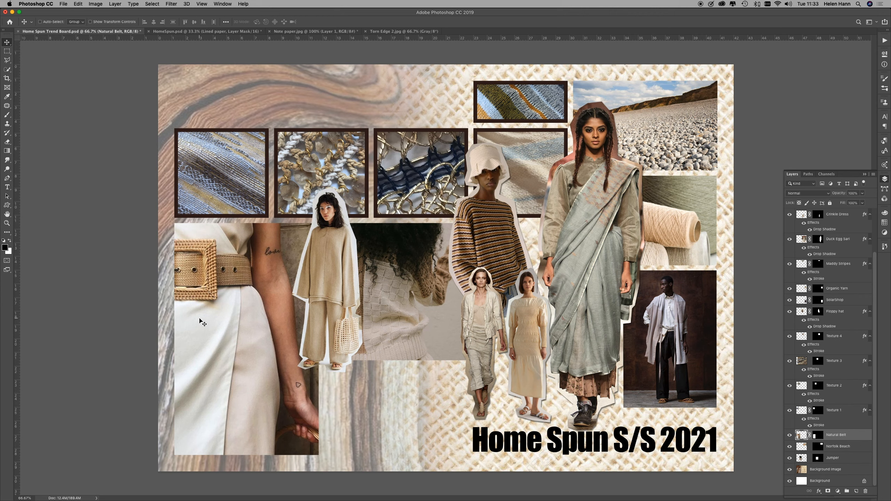
{"action": "key", "text": "super+semicolon"}
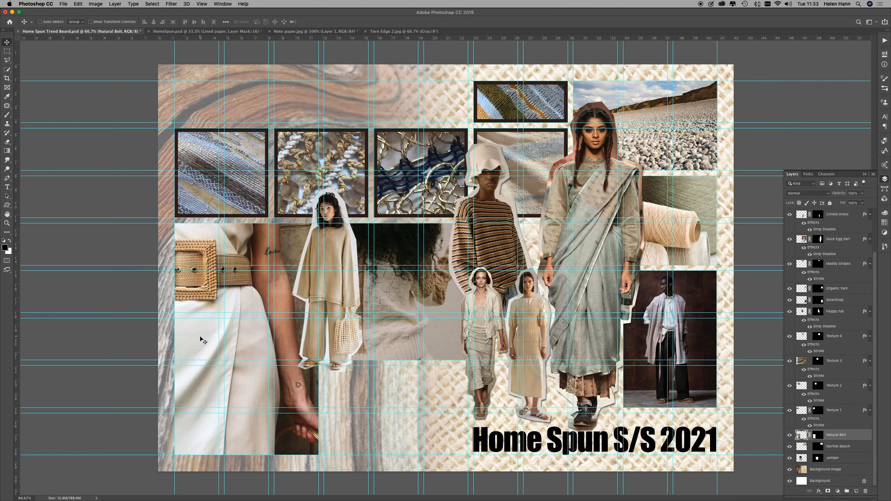
{"action": "left_click_drag", "start_coordinate": [203, 339], "coordinate": [251, 337]}
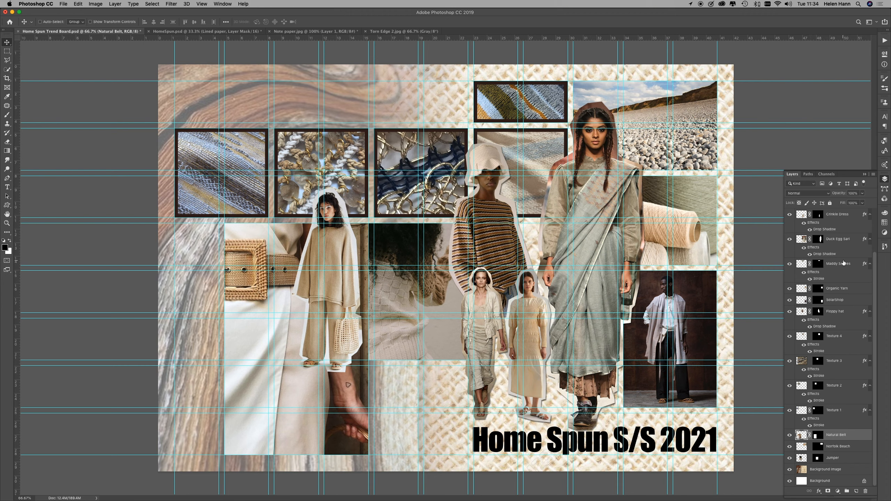
Step: Move the Trouser Suit cut-out right so it overlaps the edge between the belt photo and the jumper photo
{"action": "scroll", "coordinate": [844, 263], "scroll_direction": "up", "scroll_amount": 3}
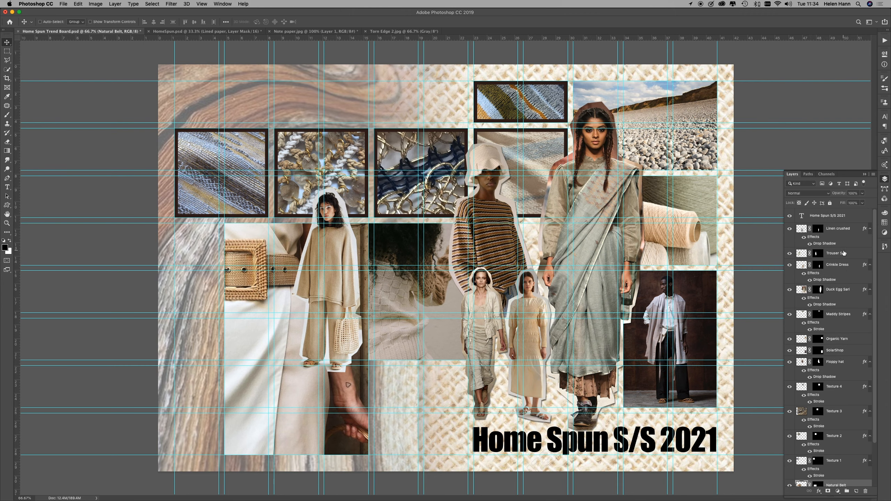
{"action": "left_click", "coordinate": [844, 253]}
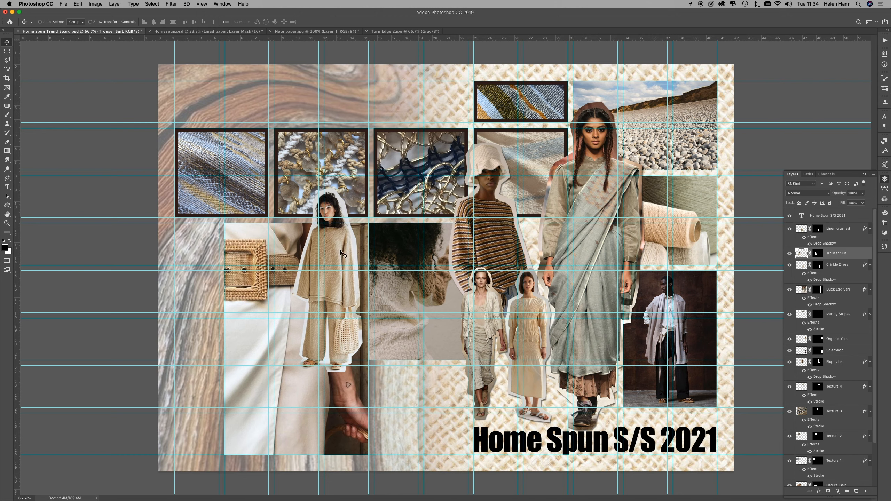
{"action": "left_click_drag", "start_coordinate": [335, 253], "coordinate": [376, 242]}
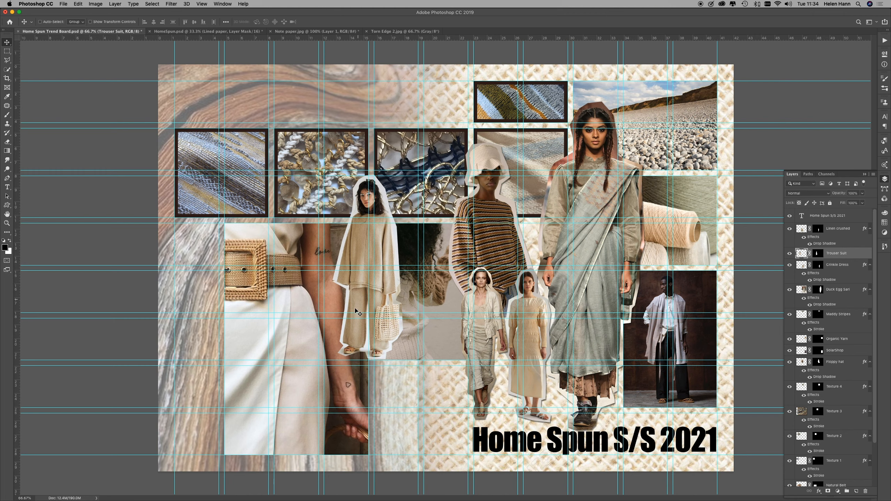
Step: Scale the Trouser Suit cut-out down proportionally to about 89% and keep it over the belt and jumper photos' shared edge
{"action": "key", "text": "super+t"}
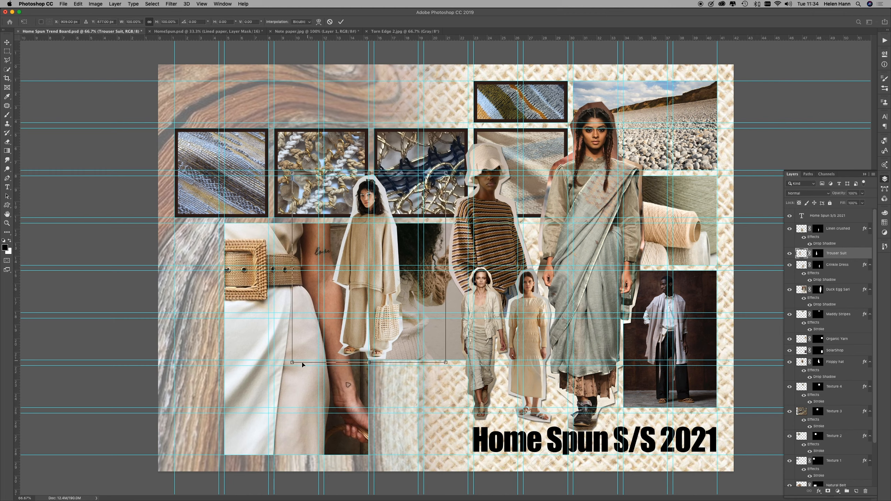
{"action": "left_click_drag", "start_coordinate": [292, 362], "coordinate": [312, 339]}
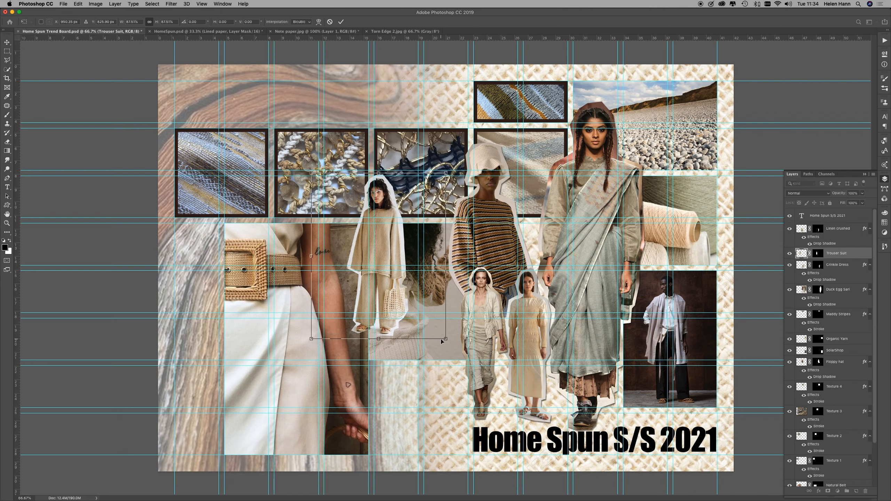
{"action": "left_click_drag", "start_coordinate": [443, 340], "coordinate": [391, 308]}
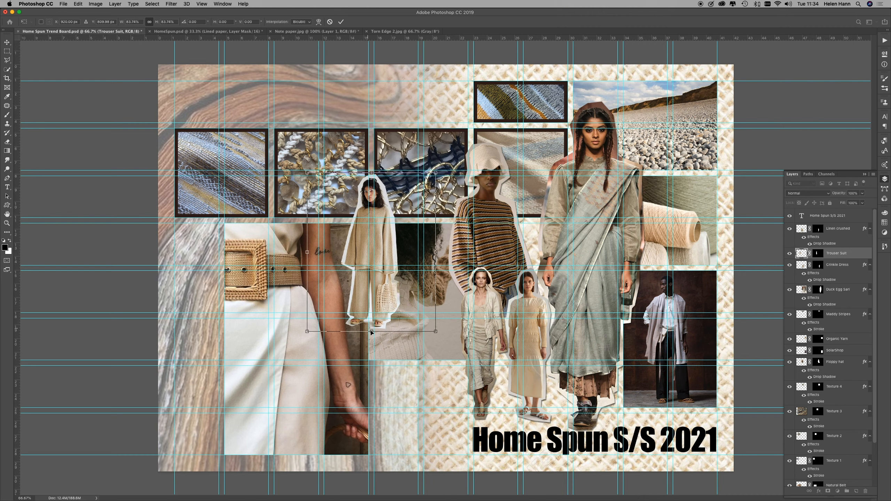
{"action": "left_click_drag", "start_coordinate": [308, 332], "coordinate": [304, 335]}
{"action": "left_click_drag", "start_coordinate": [435, 336], "coordinate": [439, 340]}
{"action": "left_click_drag", "start_coordinate": [390, 320], "coordinate": [391, 321]}
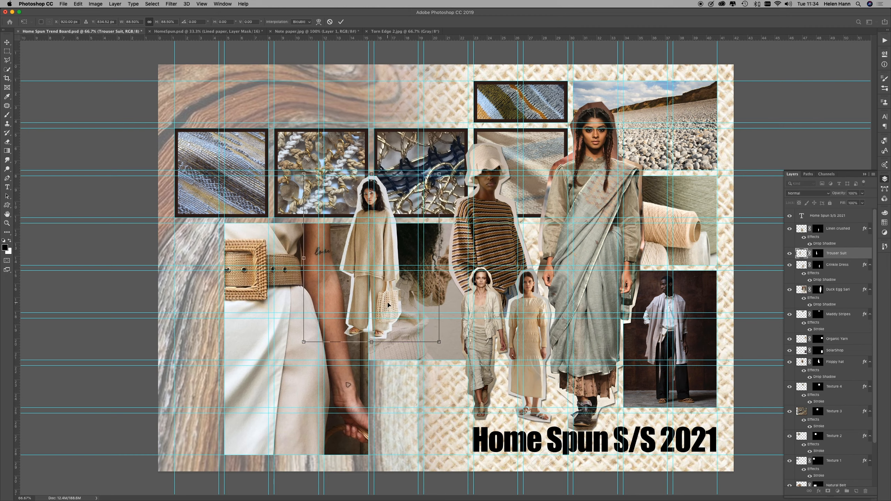
{"action": "key", "text": "Return"}
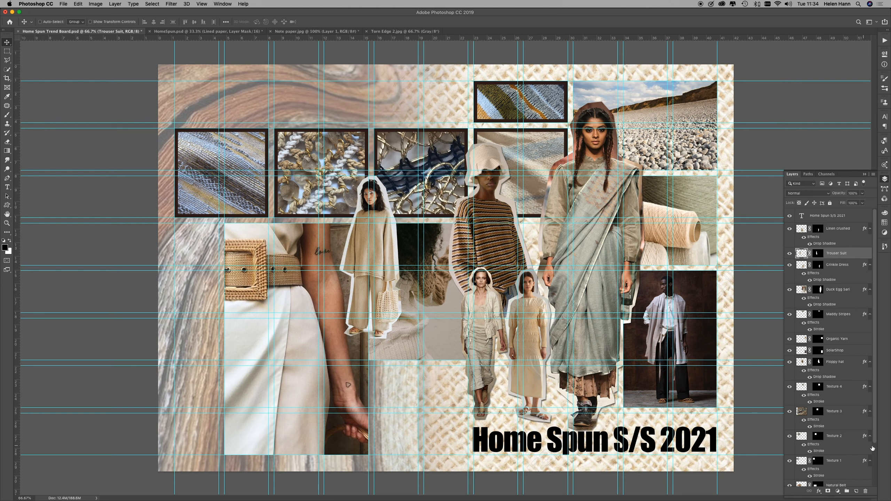
Step: Load the transparency of the Home Spun S/S 2021 text layer as a new selection
{"action": "scroll", "coordinate": [851, 451], "scroll_direction": "down", "scroll_amount": 3}
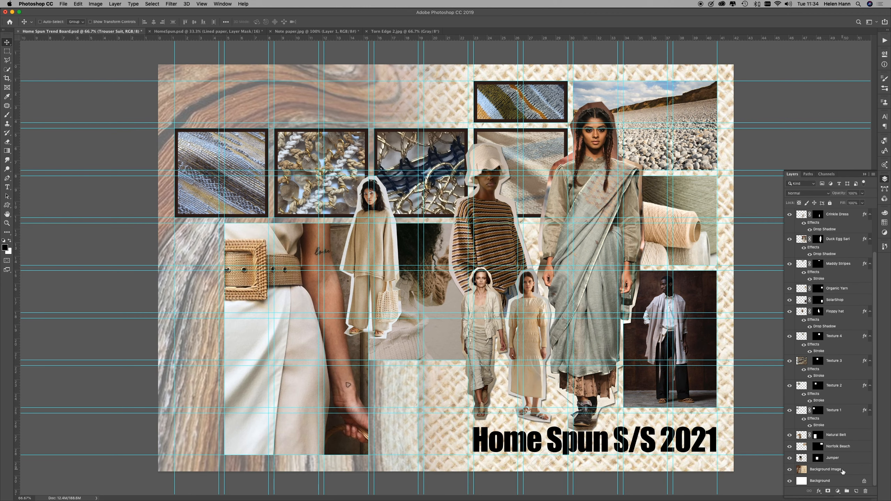
{"action": "scroll", "coordinate": [847, 365], "scroll_direction": "up", "scroll_amount": 3}
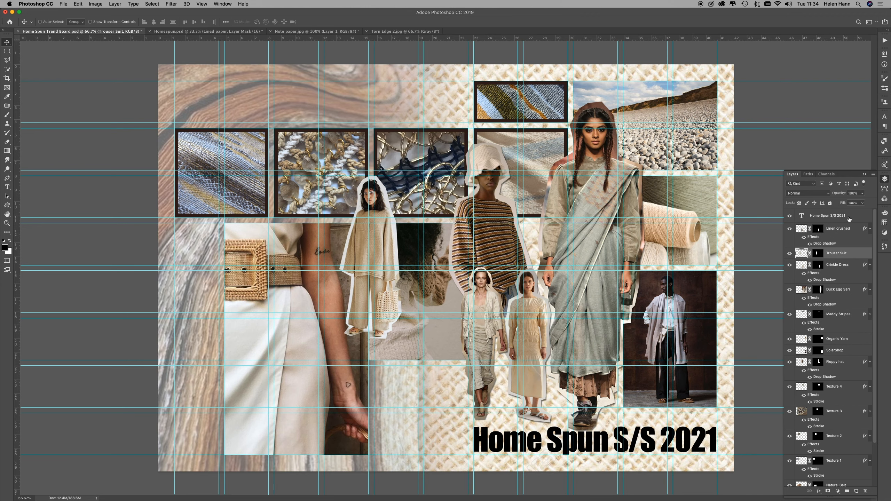
{"action": "left_click", "coordinate": [849, 220]}
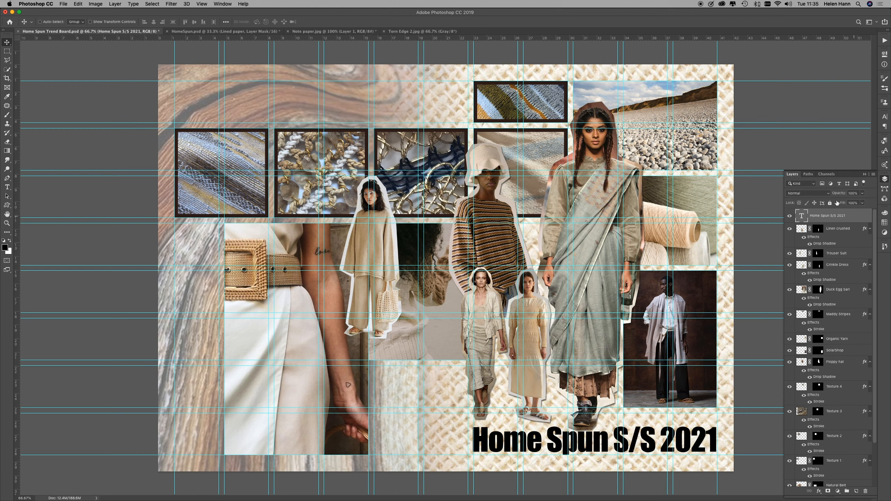
{"action": "left_click", "coordinate": [151, 4]}
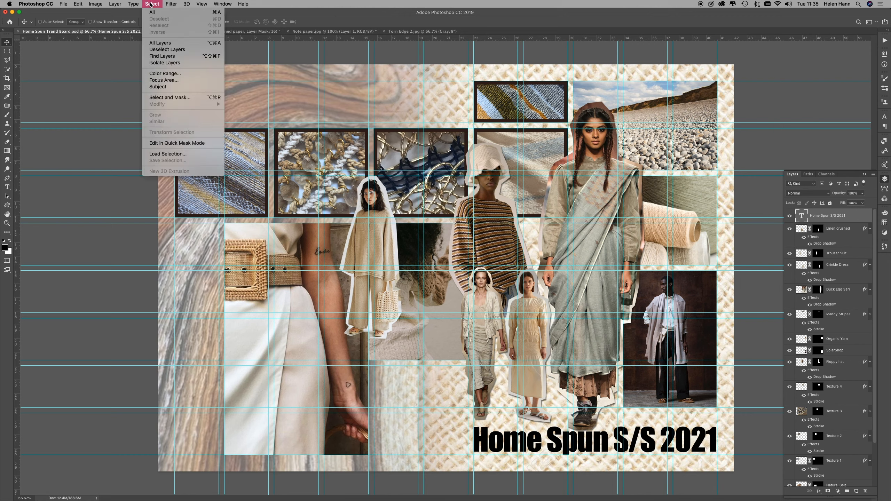
{"action": "left_click", "coordinate": [160, 154]}
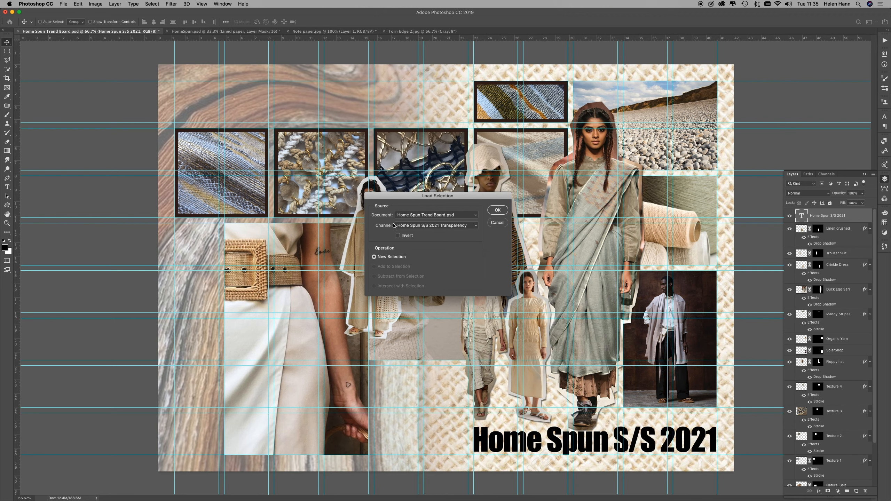
{"action": "left_click", "coordinate": [504, 212]}
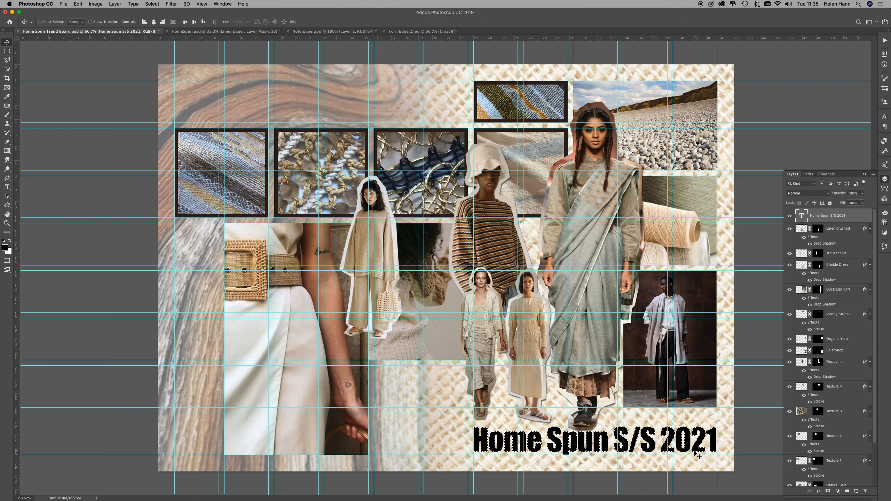
Step: Open the Textured Beige.jpg image from the trend board techniques folder
{"action": "left_click", "coordinate": [63, 3]}
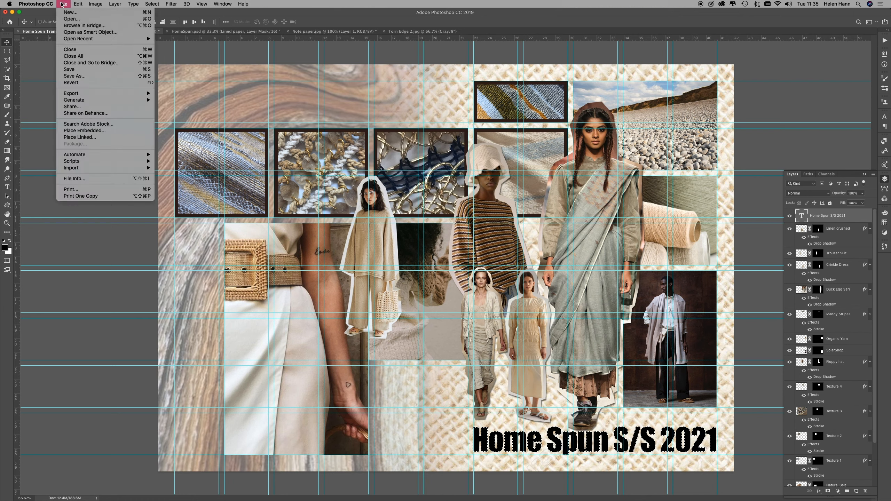
{"action": "left_click", "coordinate": [66, 19]}
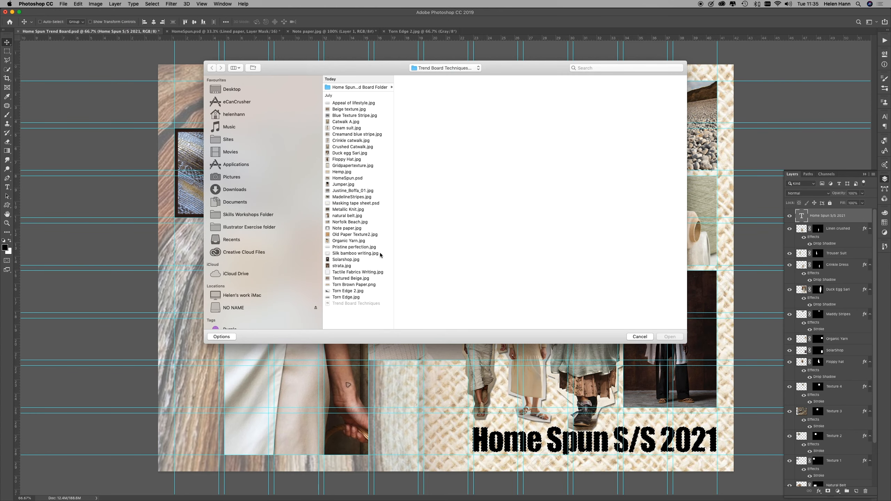
{"action": "left_click", "coordinate": [356, 278]}
{"action": "left_click", "coordinate": [673, 338]}
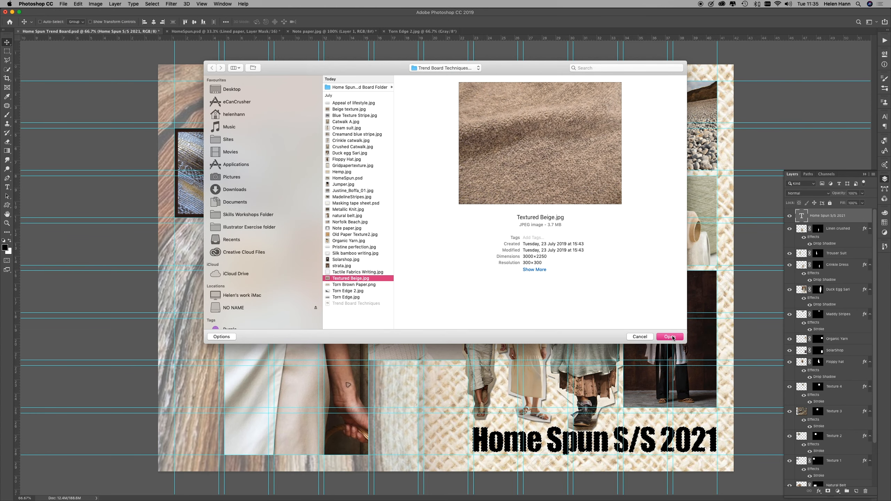
{"action": "left_click", "coordinate": [671, 337]}
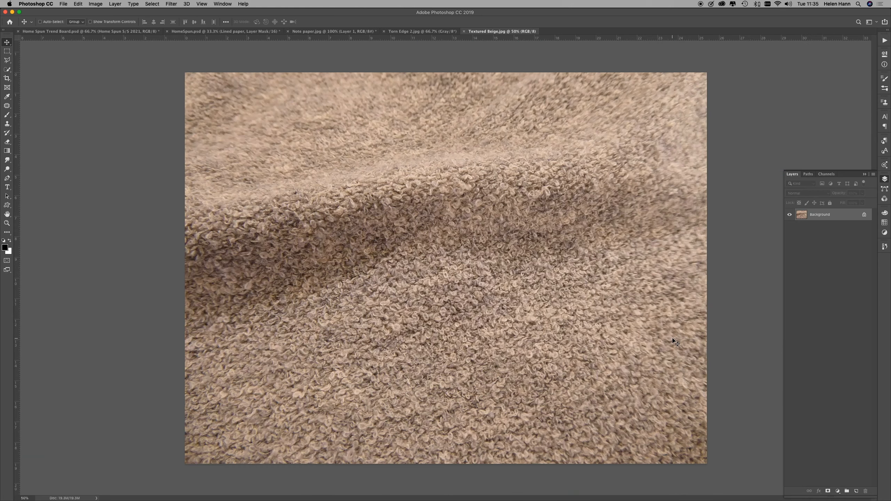
Step: Copy the whole Textured Beige image and paste it into the title's selection on the Home Spun Trend Board
{"action": "key", "text": "super+a"}
{"action": "key", "text": "super+c"}
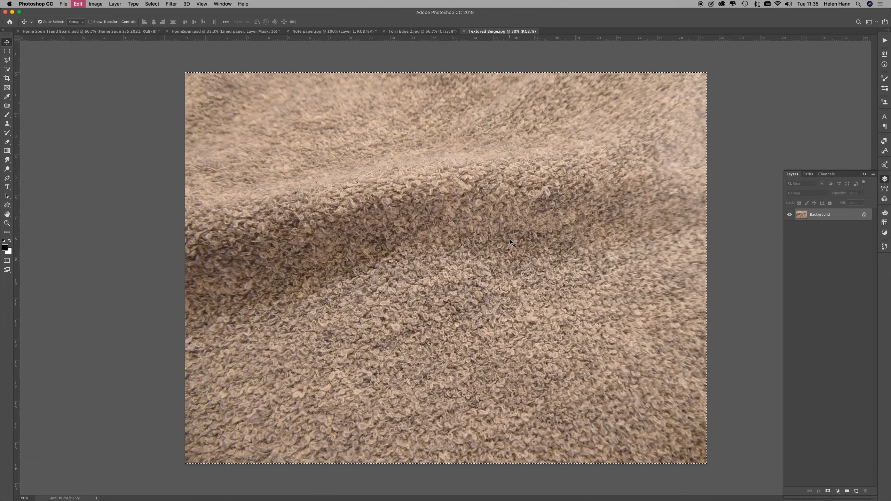
{"action": "left_click", "coordinate": [91, 31]}
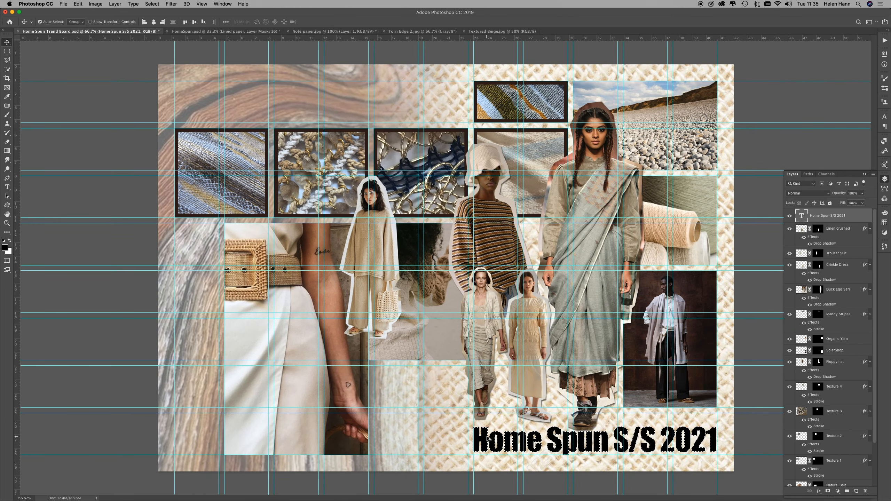
{"action": "key", "text": "alt+shift+super+v"}
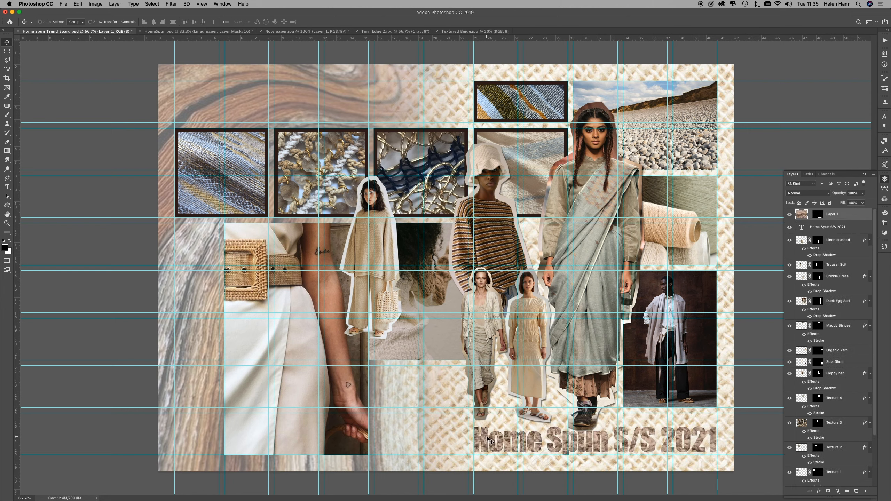
Step: Scale the pasted beige texture down to about 39% and position it so it fills all the title letters
{"action": "key", "text": "super+t"}
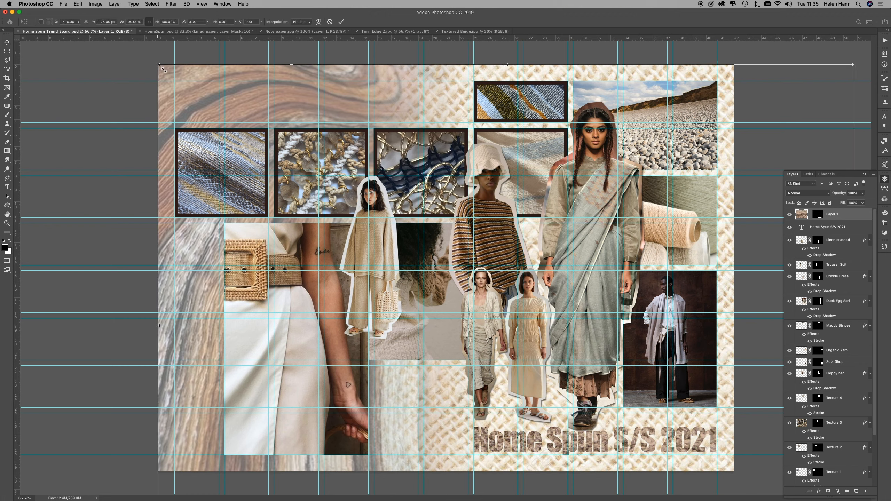
{"action": "left_click_drag", "start_coordinate": [164, 70], "coordinate": [443, 330]}
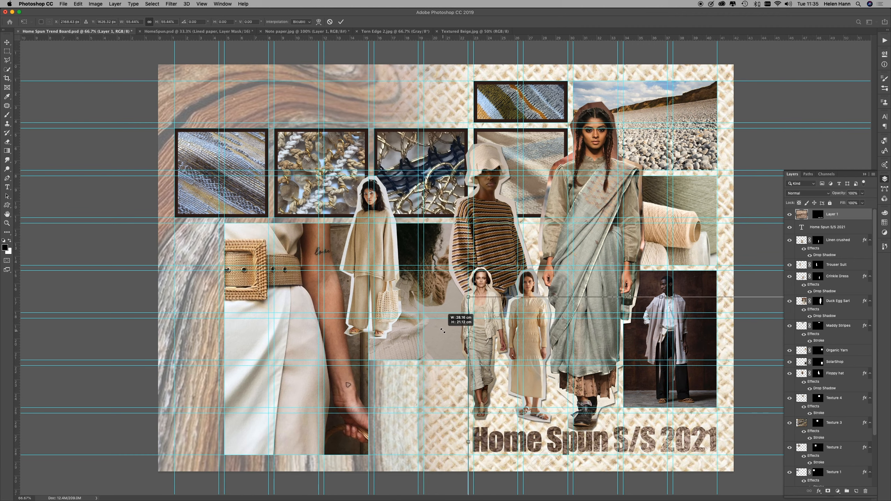
{"action": "left_click_drag", "start_coordinate": [641, 391], "coordinate": [515, 355]}
{"action": "left_click_drag", "start_coordinate": [730, 268], "coordinate": [637, 338]}
{"action": "left_click_drag", "start_coordinate": [534, 380], "coordinate": [647, 383]}
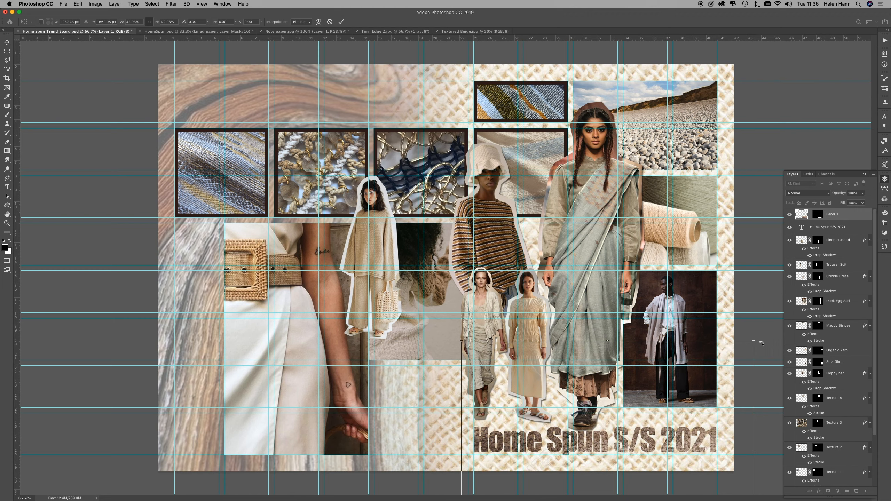
{"action": "left_click_drag", "start_coordinate": [754, 342], "coordinate": [741, 350]}
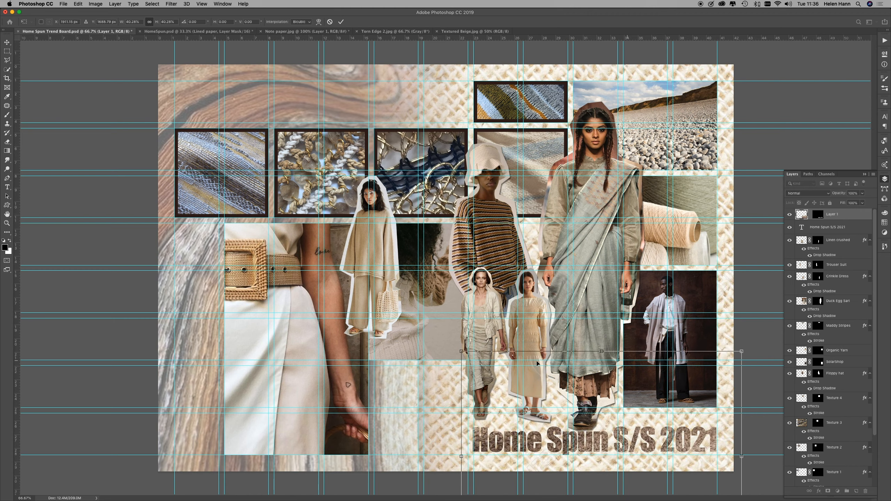
{"action": "left_click_drag", "start_coordinate": [461, 350], "coordinate": [468, 356]}
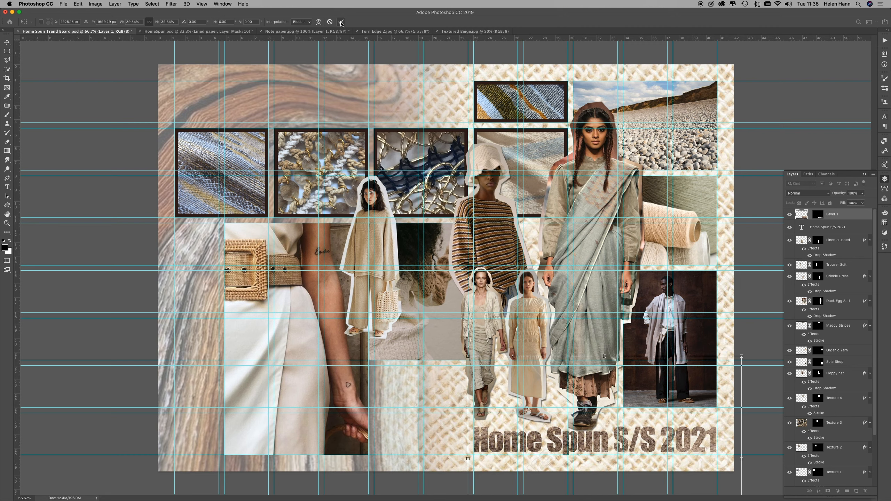
{"action": "left_click", "coordinate": [340, 22]}
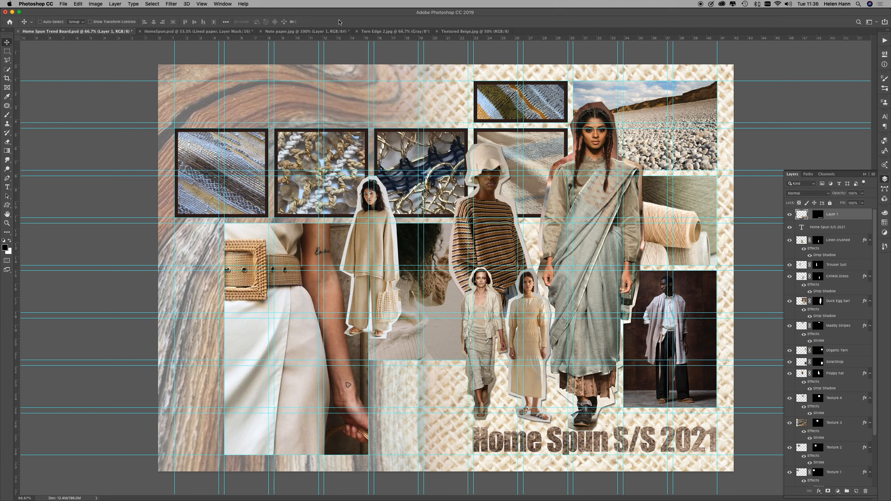
Step: Adjust the title texture's Hue/Saturation with saturation at +42 and lightness at -26
{"action": "left_click", "coordinate": [95, 4]}
{"action": "mouse_move", "coordinate": [104, 22]}
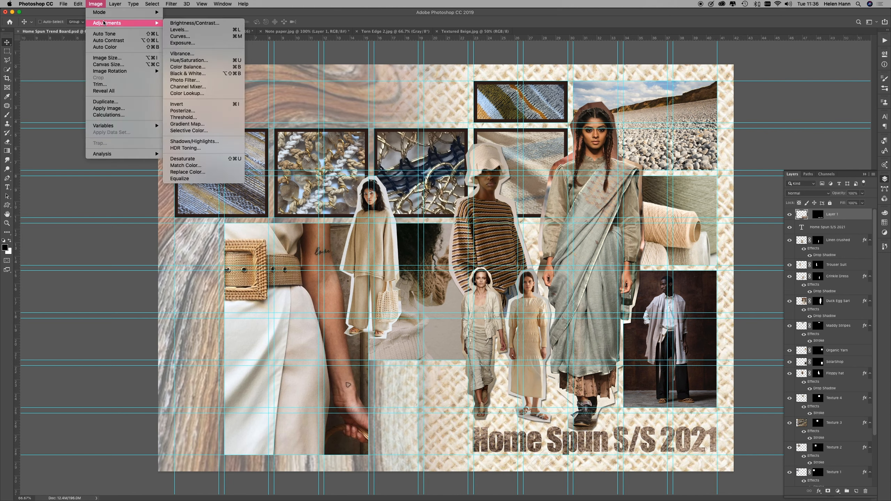
{"action": "left_click", "coordinate": [188, 61]}
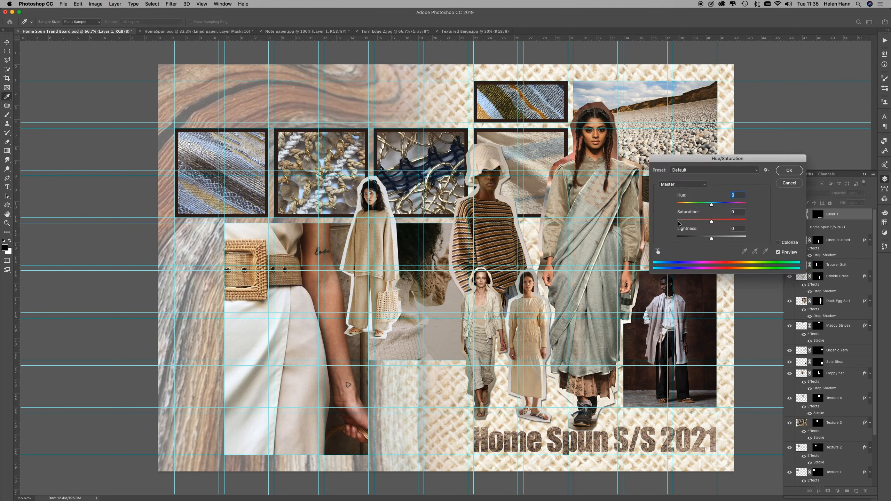
{"action": "left_click_drag", "start_coordinate": [712, 222], "coordinate": [703, 241]}
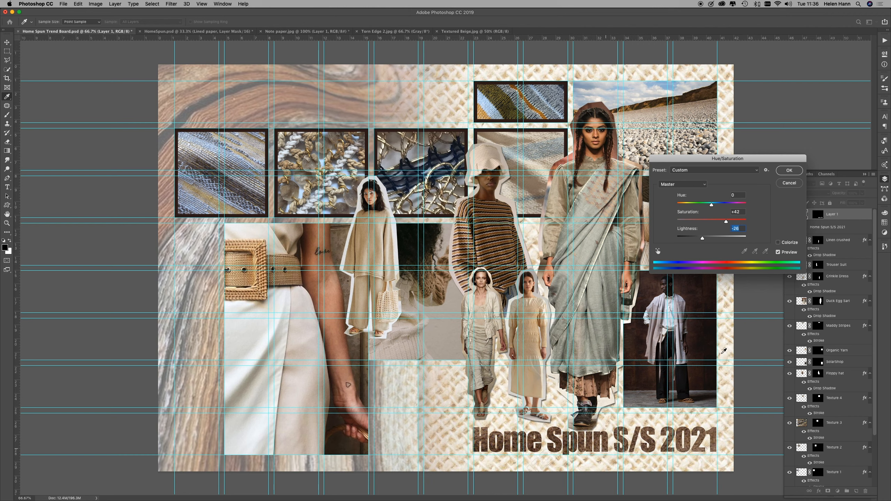
{"action": "left_click", "coordinate": [789, 170]}
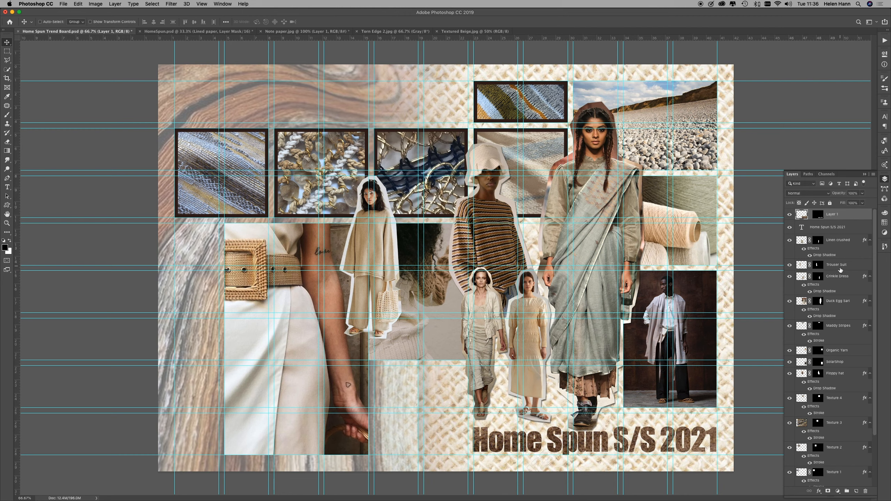
Step: Copy the Crinkle Dress drop shadow onto the title texture layer
{"action": "left_click_drag", "start_coordinate": [830, 291], "coordinate": [839, 218]}
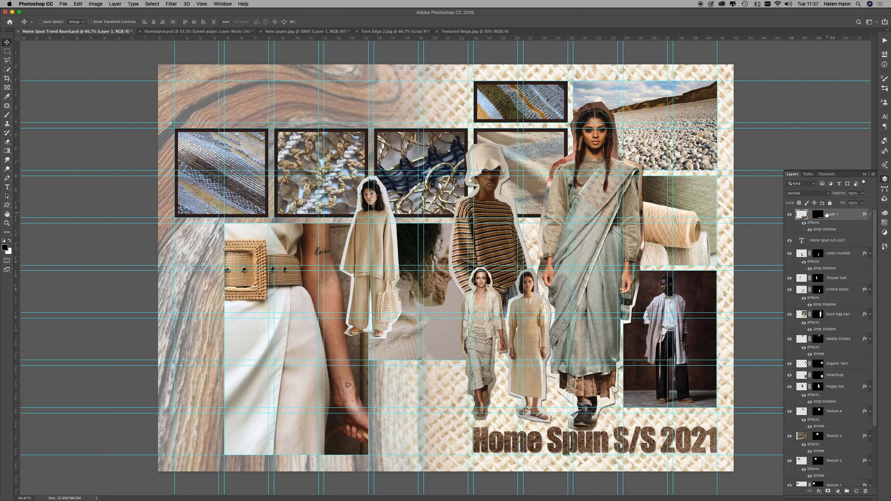
Step: Rename the title texture layer HomeSpun Texture and hide the original Home Spun S/S 2021 text layer
{"action": "double_click", "coordinate": [831, 215]}
{"action": "type", "text": "HomeSpun Texture"}
{"action": "left_click", "coordinate": [790, 241]}
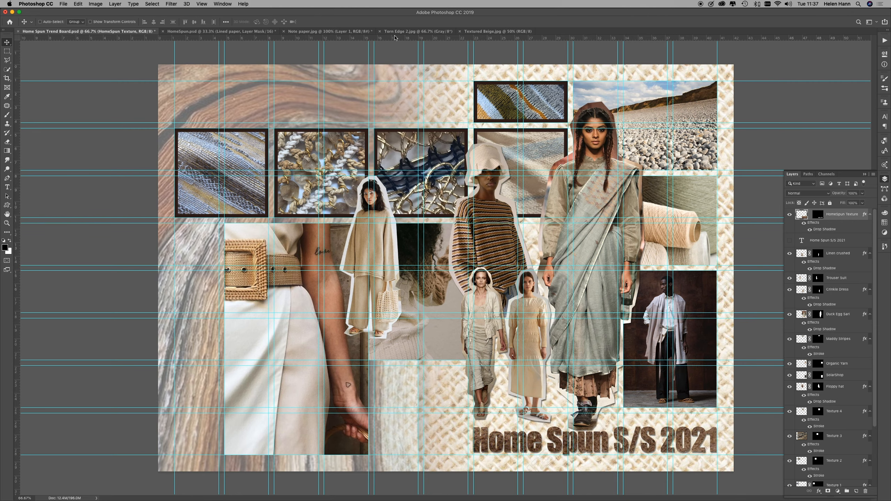
Step: Switch to the Note paper.jpg document and compare the cut-out Layer 1 with the Background layer shown and hidden
{"action": "left_click", "coordinate": [329, 32]}
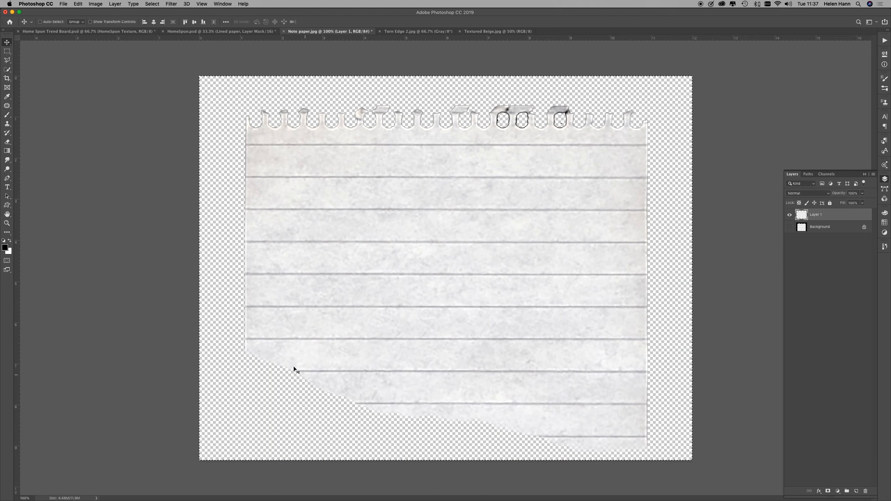
{"action": "left_click", "coordinate": [790, 227]}
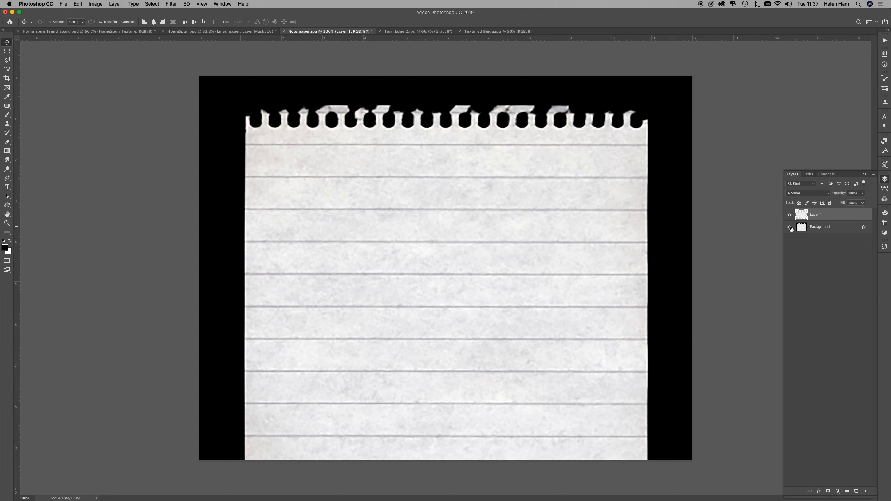
{"action": "left_click", "coordinate": [790, 227]}
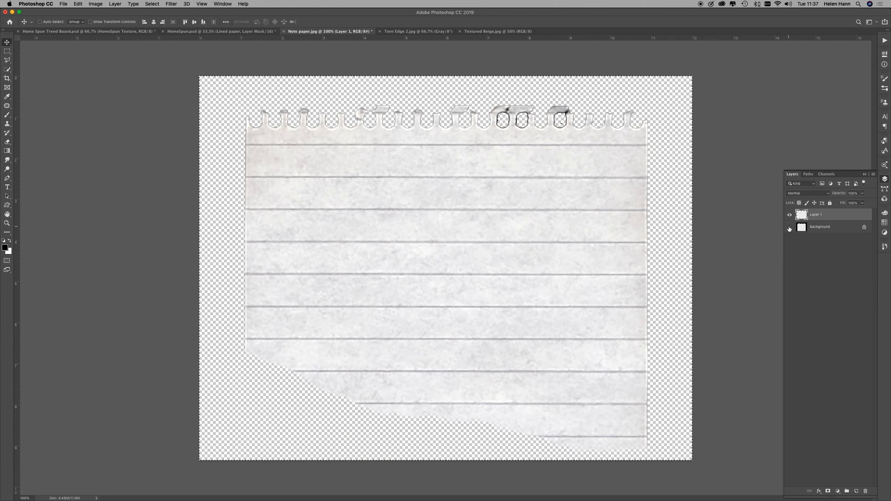
{"action": "left_click", "coordinate": [790, 227]}
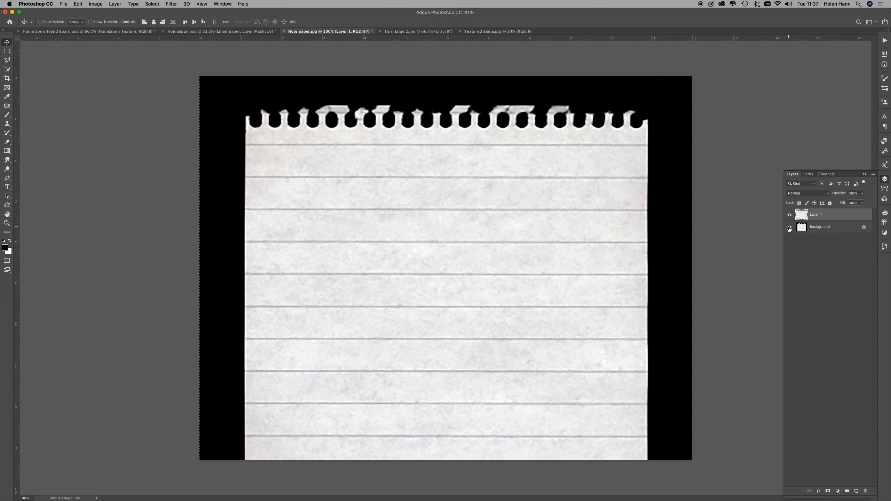
{"action": "left_click", "coordinate": [790, 227]}
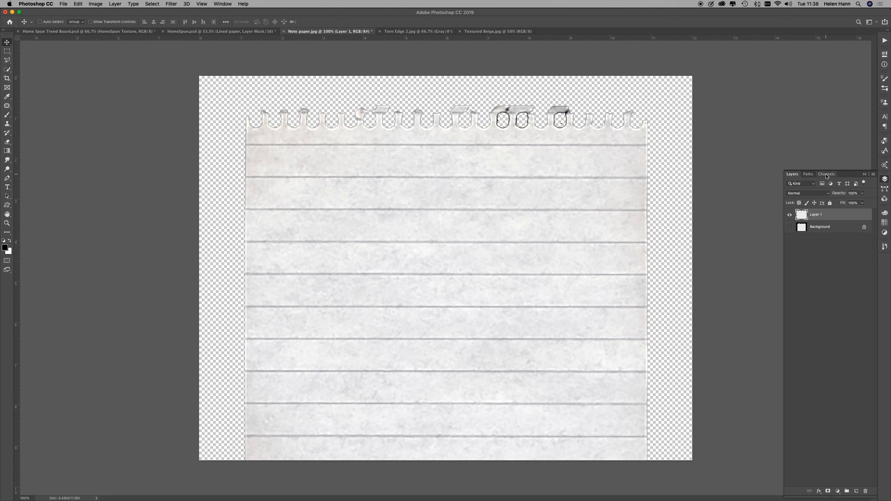
Step: View the note paper's channels and undo the recent edits that cut the torn bottom edge from Layer 1
{"action": "left_click", "coordinate": [827, 174]}
{"action": "key", "text": "super+z"}
{"action": "key", "text": "super+z"}
{"action": "key", "text": "super+z"}
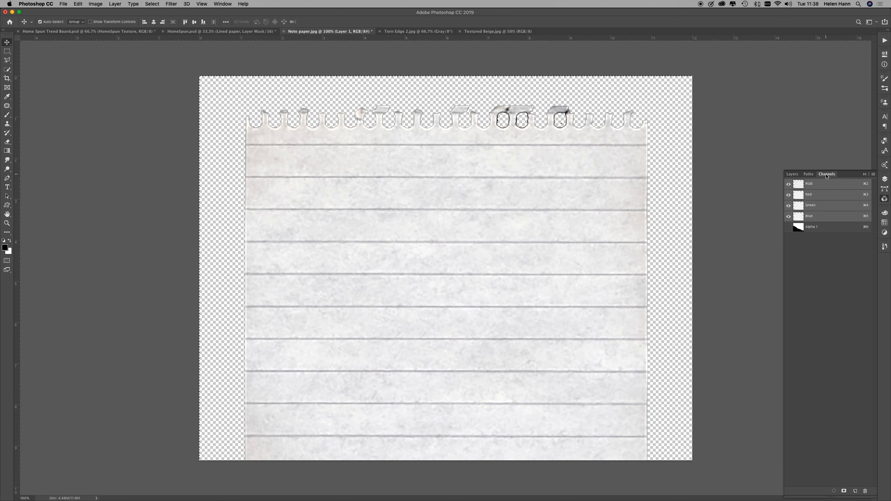
{"action": "key", "text": "super+z"}
Step: Show the note paper's Background layer and delete the cut-out Layer 1, leaving only the original image
{"action": "left_click", "coordinate": [792, 174]}
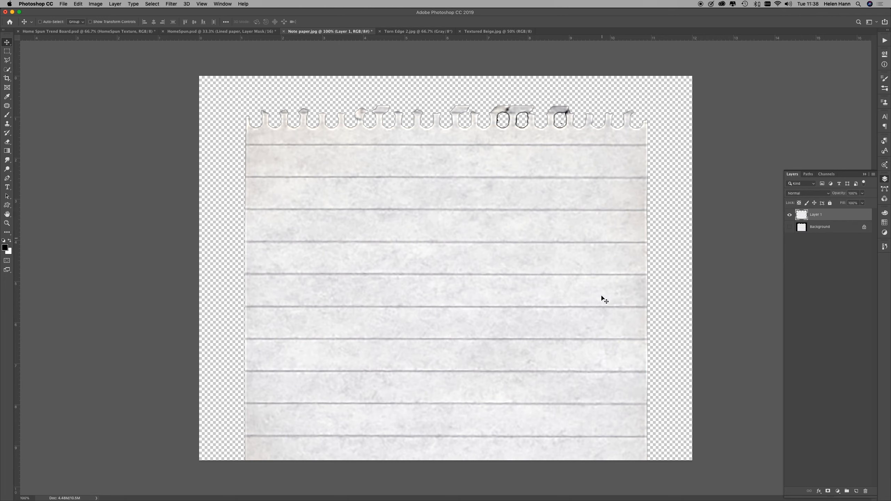
{"action": "left_click", "coordinate": [790, 227]}
{"action": "left_click", "coordinate": [789, 215]}
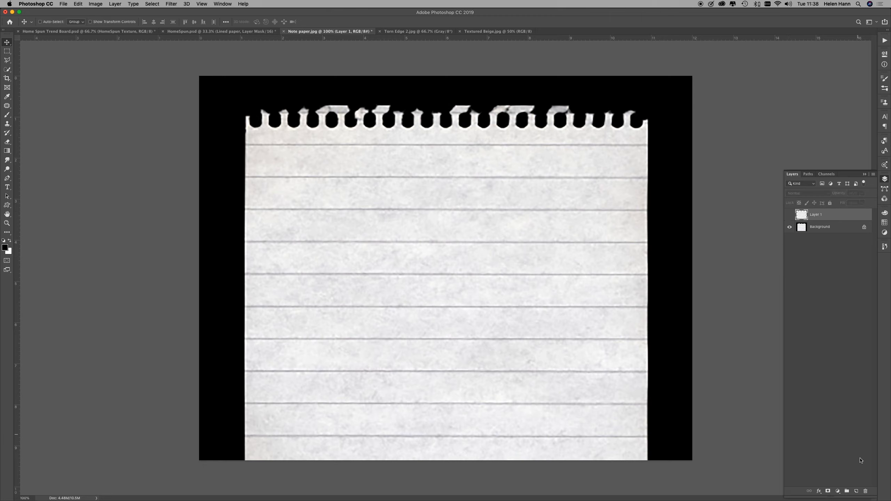
{"action": "left_click", "coordinate": [866, 492]}
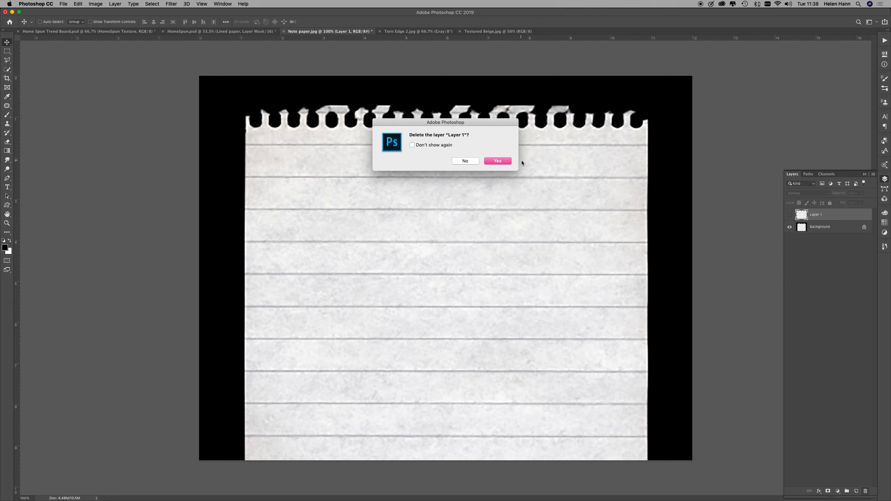
{"action": "left_click", "coordinate": [506, 162]}
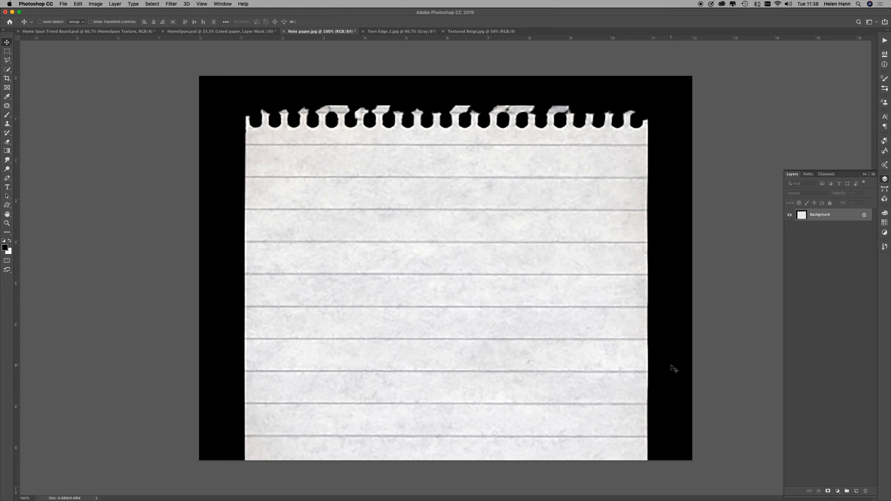
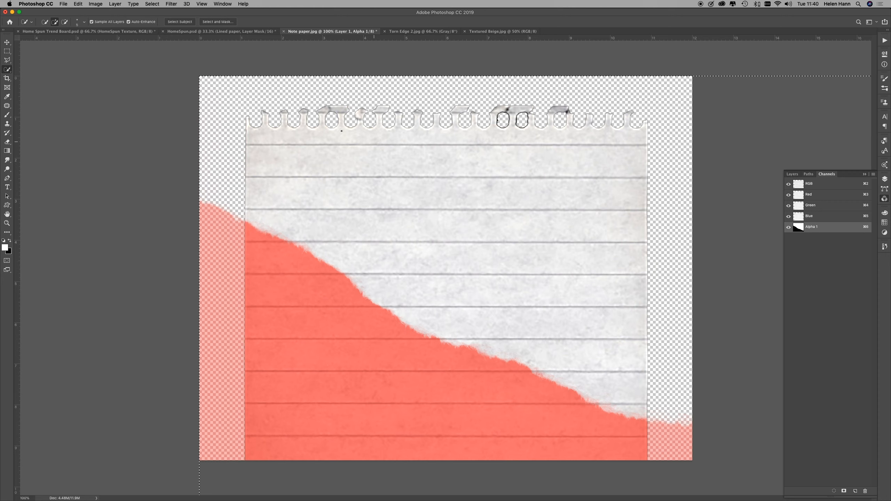
Step: Move and rotate the torn-edge mask in the Alpha 1 channel so it crosses just above the note paper's bottom edge, and deselect
{"action": "key", "text": "super+t"}
{"action": "left_click_drag", "start_coordinate": [402, 188], "coordinate": [312, 193]}
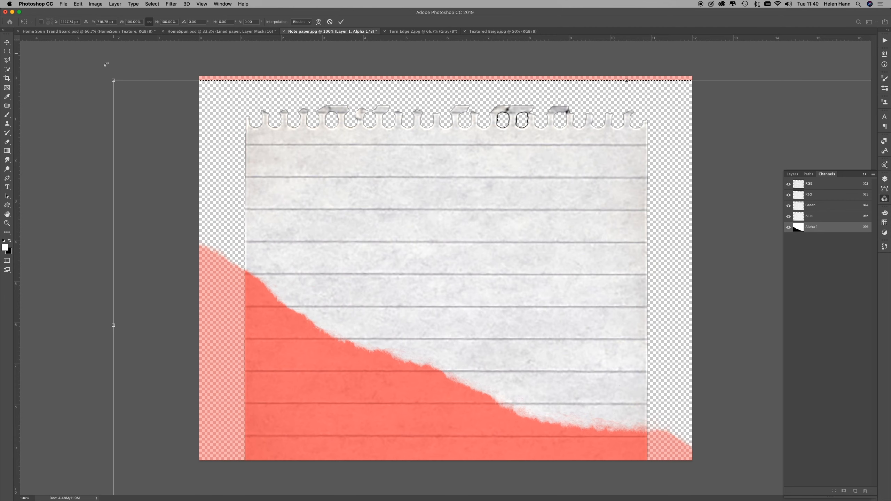
{"action": "left_click_drag", "start_coordinate": [105, 74], "coordinate": [35, 179]}
{"action": "left_click_drag", "start_coordinate": [376, 261], "coordinate": [336, 254]}
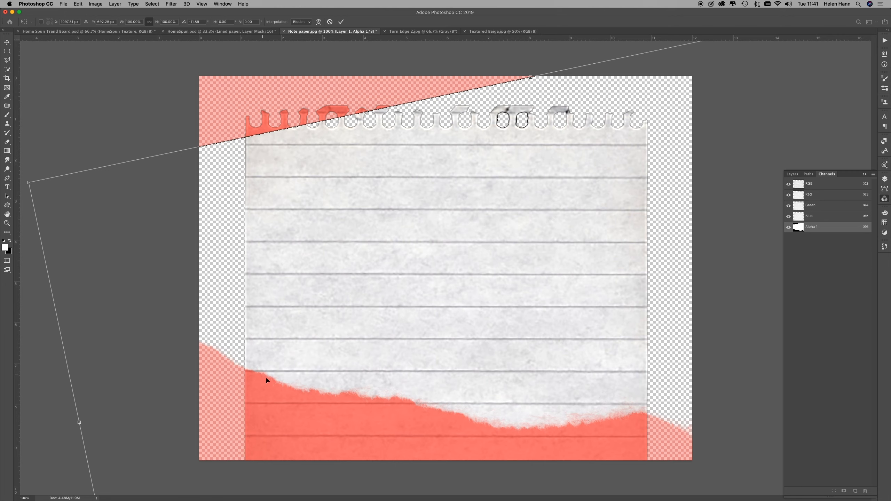
{"action": "left_click_drag", "start_coordinate": [603, 427], "coordinate": [565, 428]}
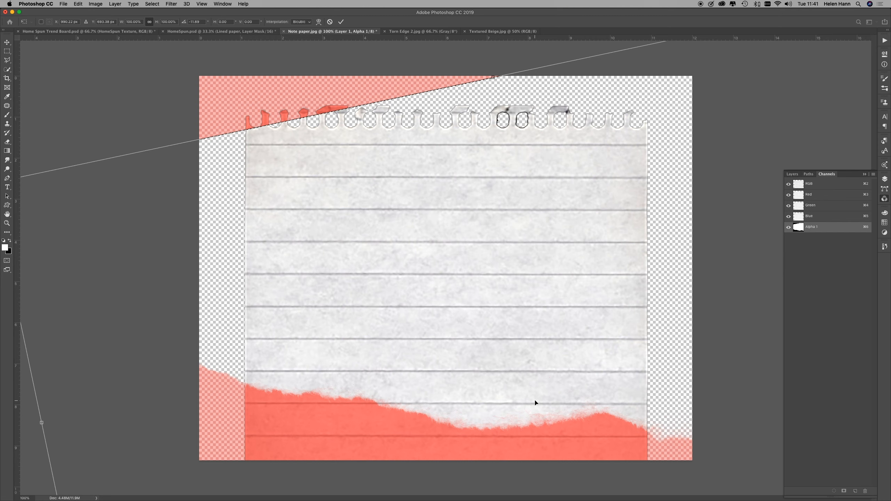
{"action": "left_click_drag", "start_coordinate": [568, 386], "coordinate": [565, 405]}
{"action": "key", "text": "Return"}
{"action": "key", "text": "w"}
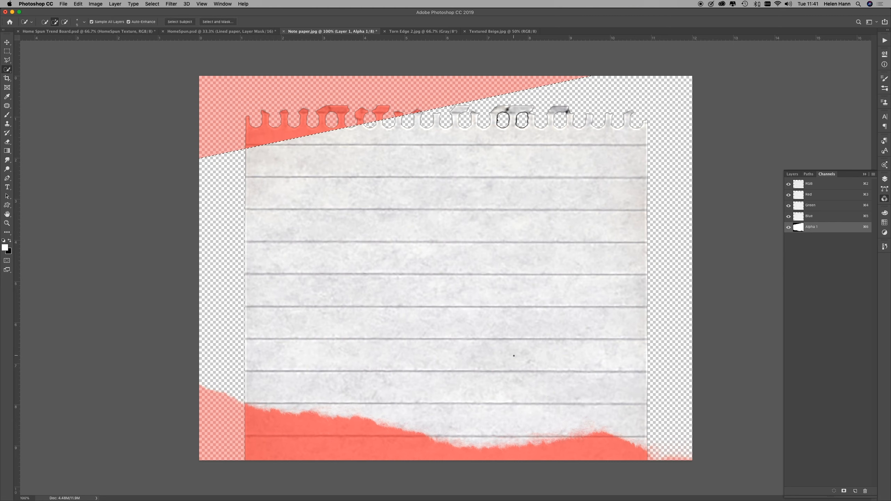
{"action": "key", "text": "super+d"}
Step: Paint the masked upper corner of the Alpha 1 channel white, and return to the RGB channels with Alpha 1 hidden
{"action": "left_click", "coordinate": [7, 115]}
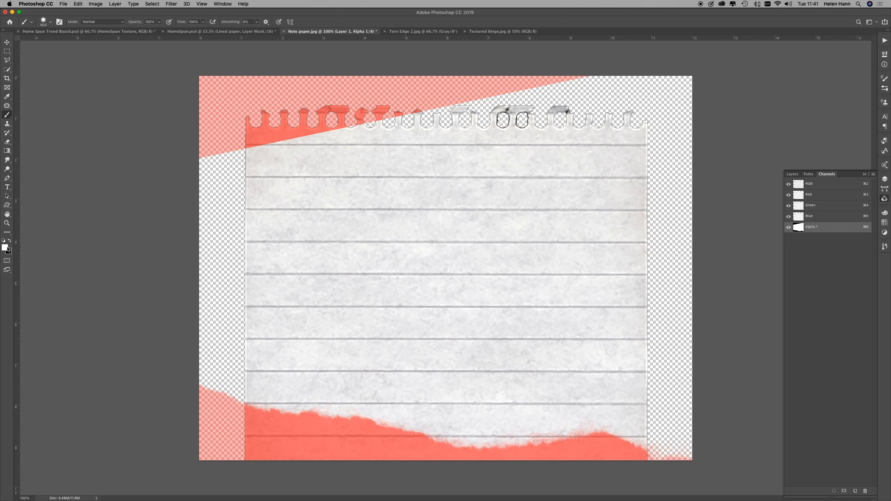
{"action": "mouse_move", "coordinate": [235, 155]}
{"action": "left_mouse_down"}
{"action": "mouse_move", "coordinate": [244, 106]}
{"action": "mouse_move", "coordinate": [363, 104]}
{"action": "mouse_move", "coordinate": [292, 130]}
{"action": "mouse_move", "coordinate": [516, 105]}
{"action": "mouse_move", "coordinate": [486, 101]}
{"action": "mouse_move", "coordinate": [592, 107]}
{"action": "mouse_move", "coordinate": [172, 113]}
{"action": "mouse_move", "coordinate": [522, 87]}
{"action": "mouse_move", "coordinate": [659, 95]}
{"action": "left_mouse_up"}
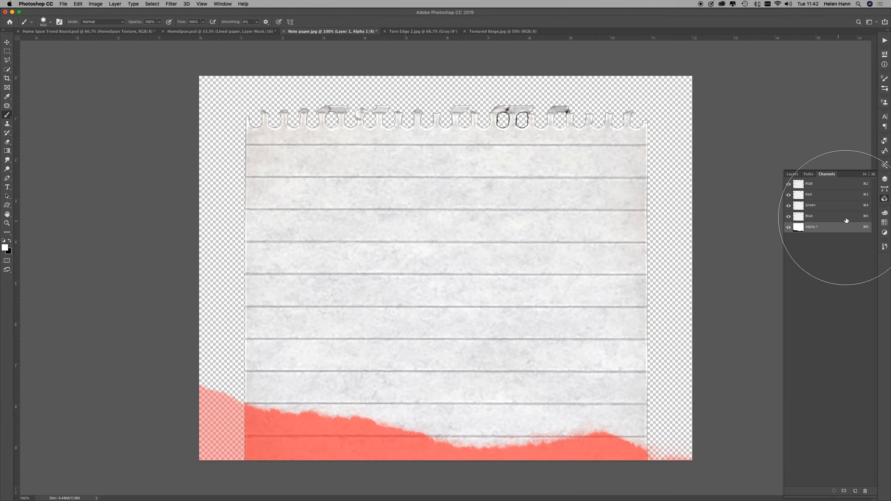
{"action": "left_click", "coordinate": [834, 183]}
{"action": "left_click", "coordinate": [788, 227]}
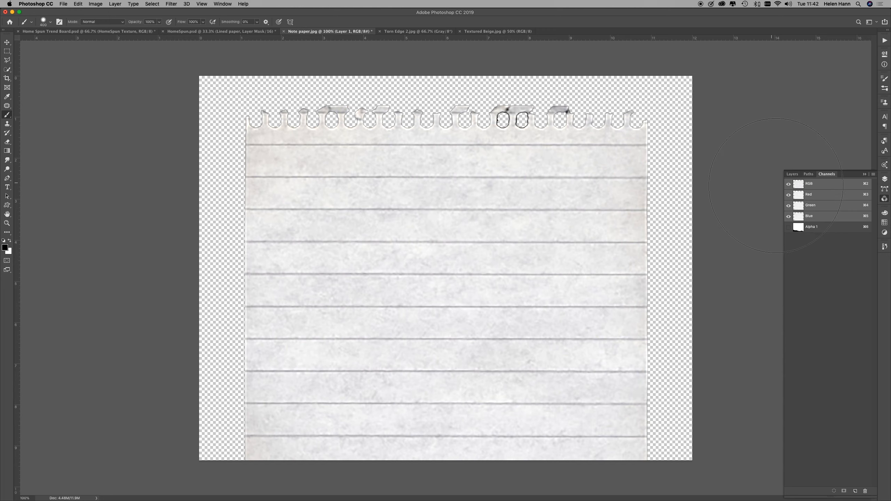
Step: Load the Alpha 1 channel as a new selection, delete the strip below the torn edge from Layer 1, and deselect
{"action": "left_click", "coordinate": [152, 4]}
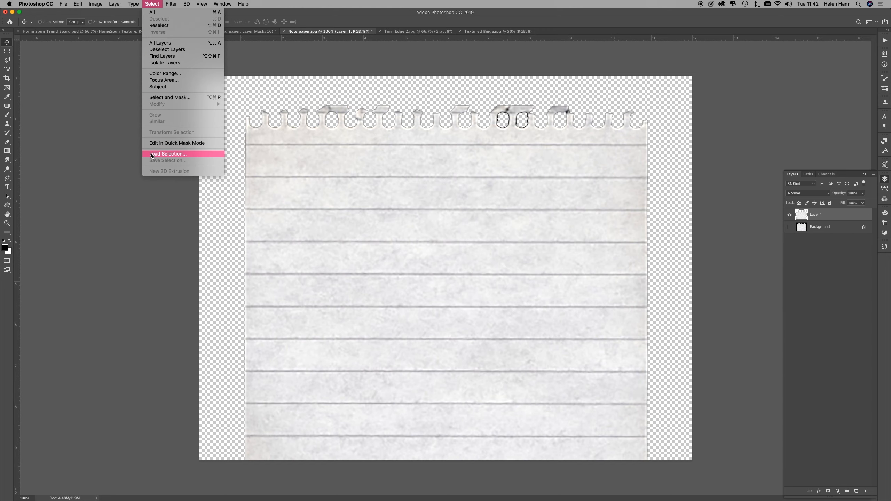
{"action": "left_click", "coordinate": [152, 155]}
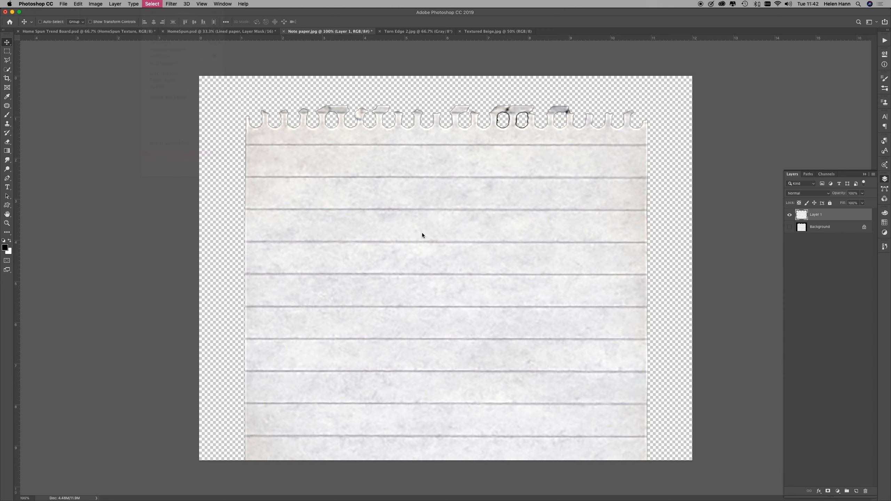
{"action": "left_click", "coordinate": [439, 226]}
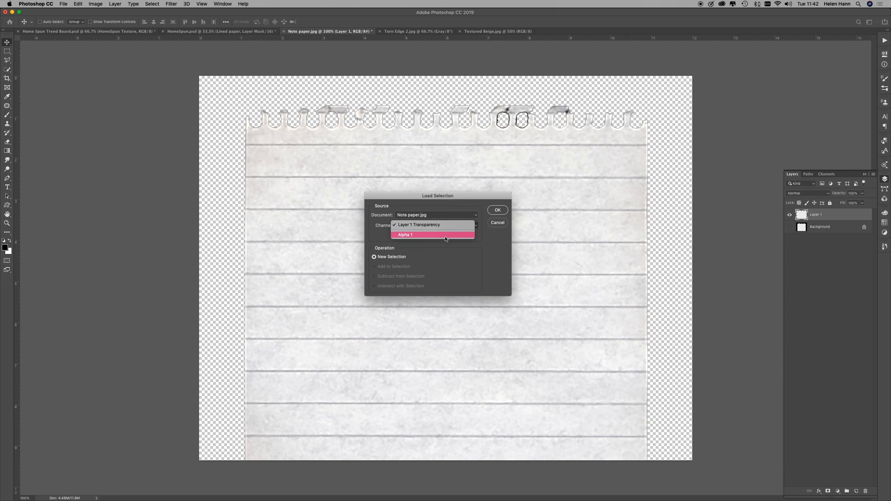
{"action": "left_click", "coordinate": [410, 238]}
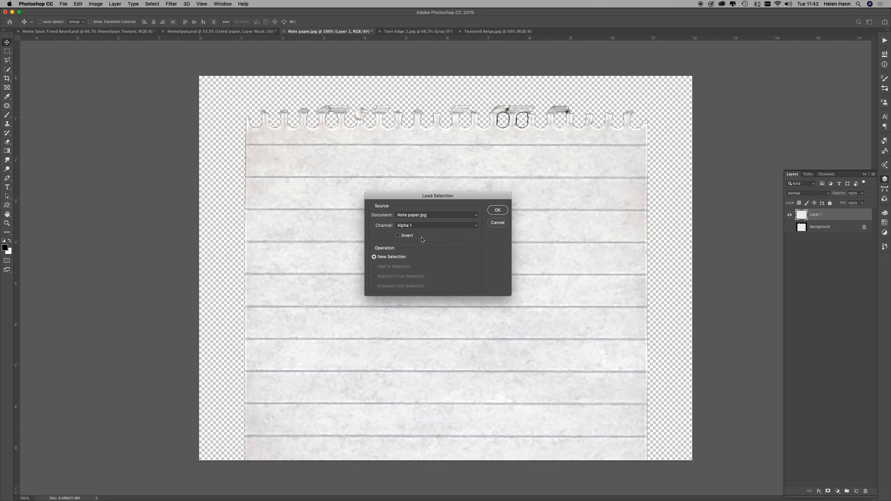
{"action": "left_click", "coordinate": [502, 210]}
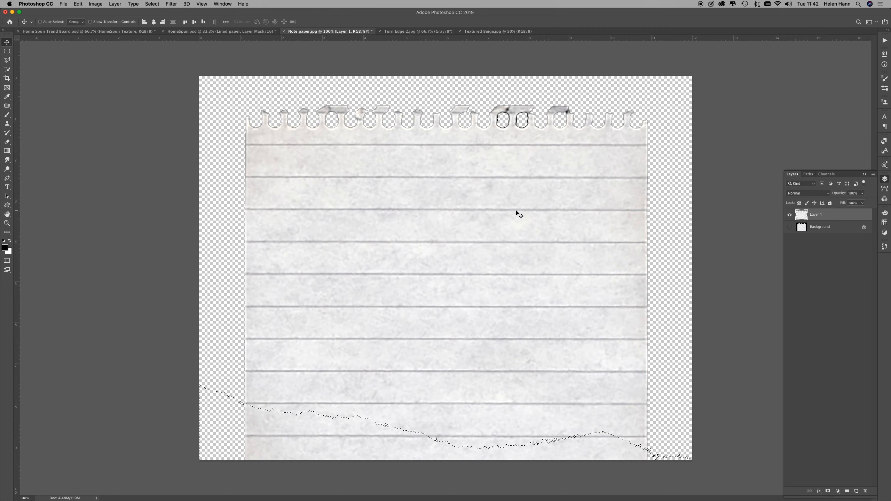
{"action": "key", "text": "Delete"}
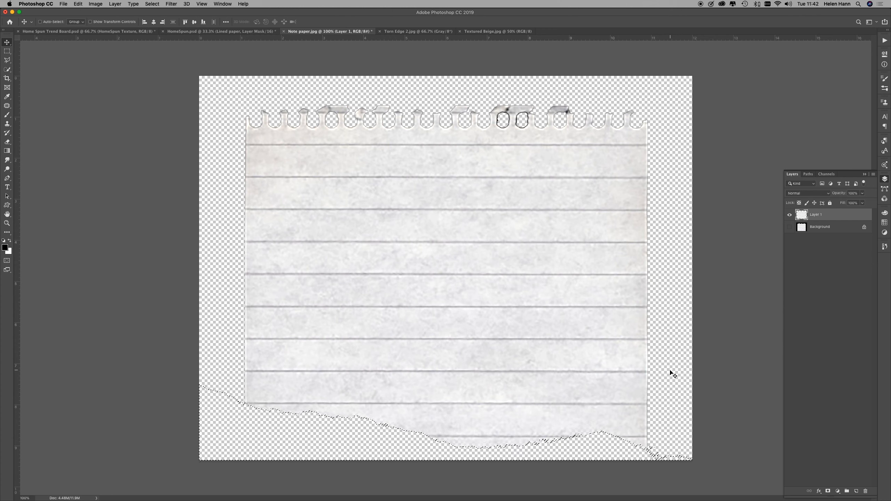
{"action": "left_click", "coordinate": [6, 51]}
{"action": "left_click", "coordinate": [212, 132]}
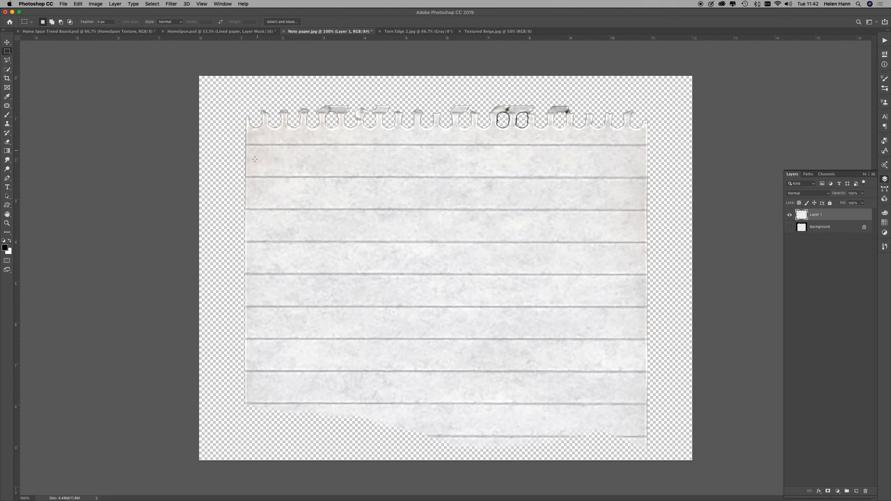
Step: Copy the entire torn note paper layer and paste it into Home Spun Trend Board.psd
{"action": "key", "text": "super+a"}
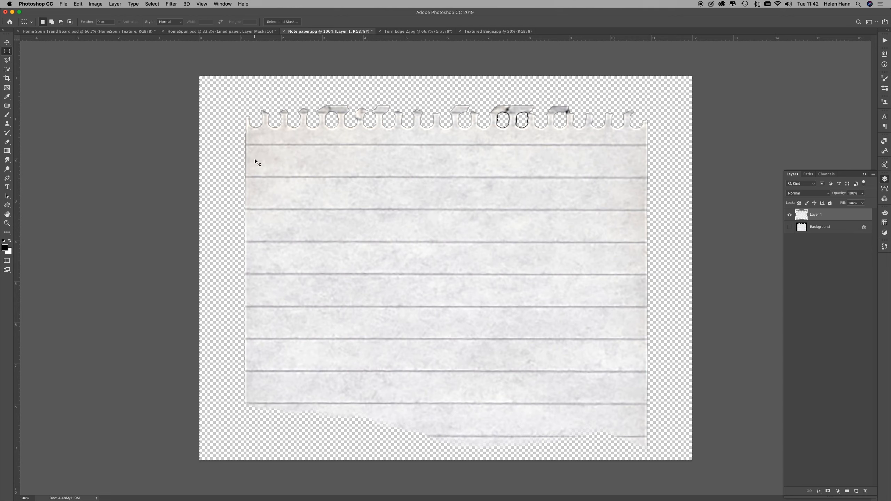
{"action": "key", "text": "super+c"}
{"action": "left_click", "coordinate": [80, 31]}
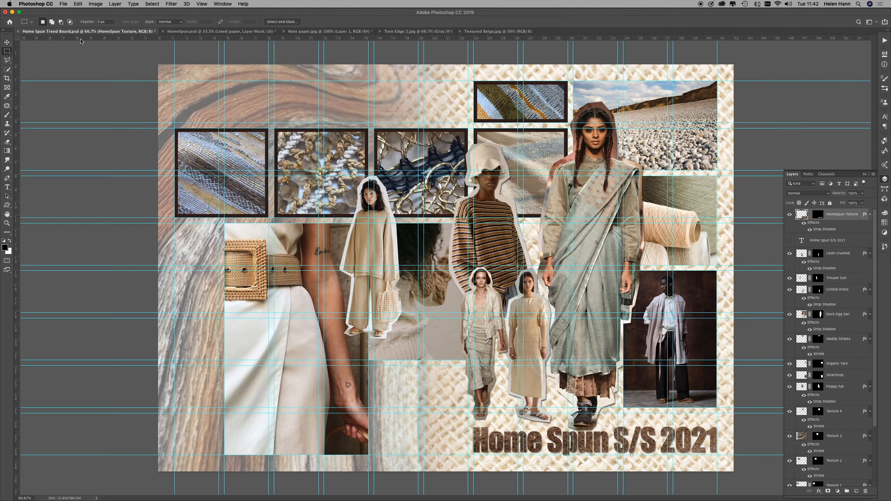
{"action": "key", "text": "super+v"}
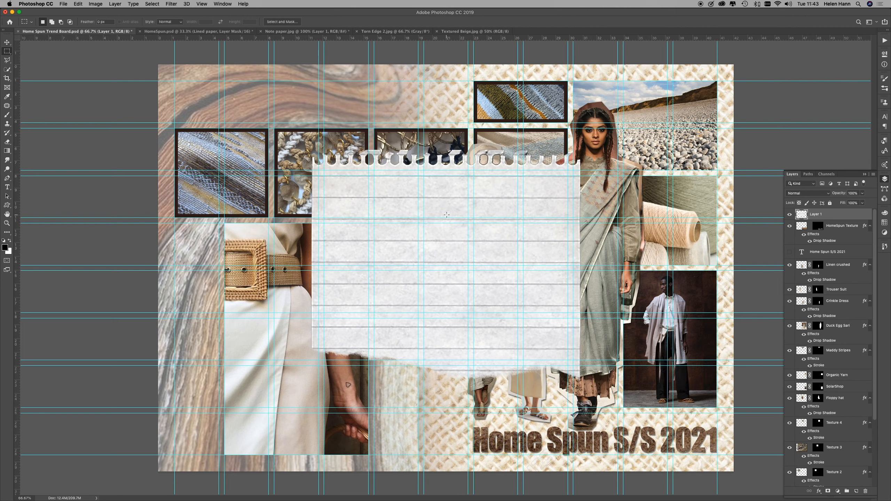
Step: Scale the pasted note paper down, tilt it about 11° counter-clockwise, and place it beneath the beige poncho figure beside the white skirt image
{"action": "key", "text": "super+t"}
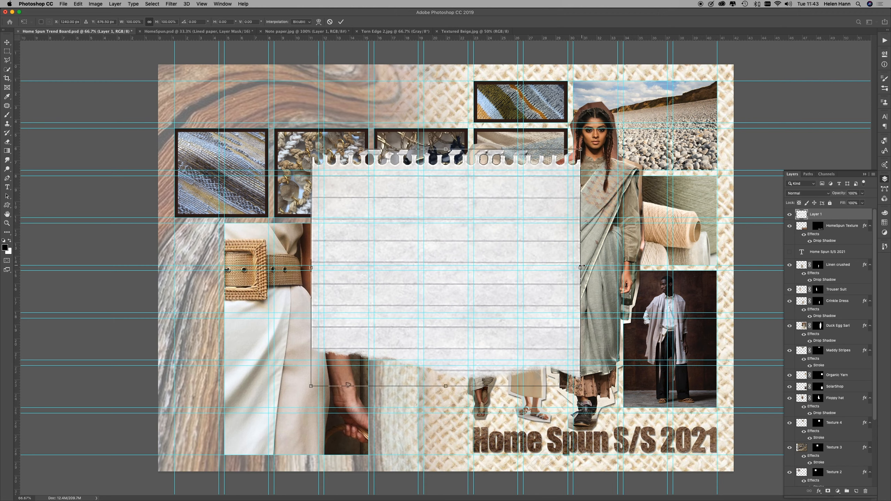
{"action": "left_click_drag", "start_coordinate": [581, 266], "coordinate": [545, 267]}
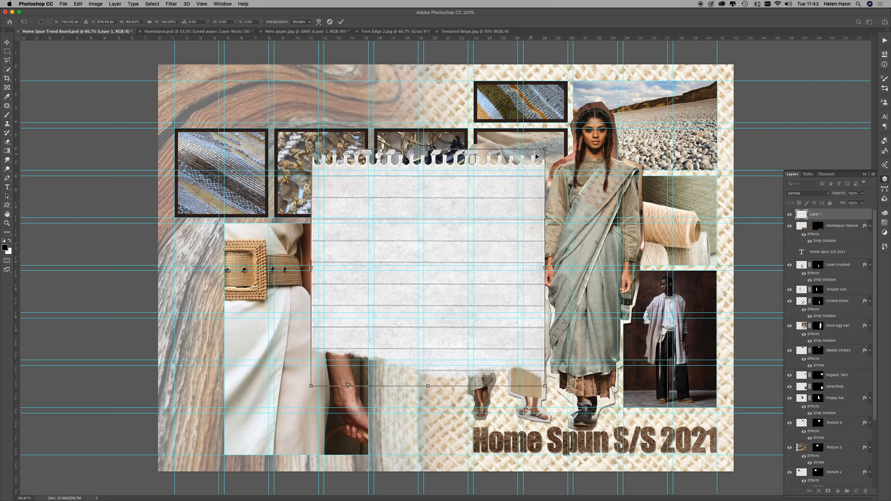
{"action": "left_click_drag", "start_coordinate": [526, 168], "coordinate": [448, 220]}
{"action": "left_click_drag", "start_coordinate": [347, 385], "coordinate": [363, 391]}
{"action": "left_click_drag", "start_coordinate": [407, 278], "coordinate": [422, 350]}
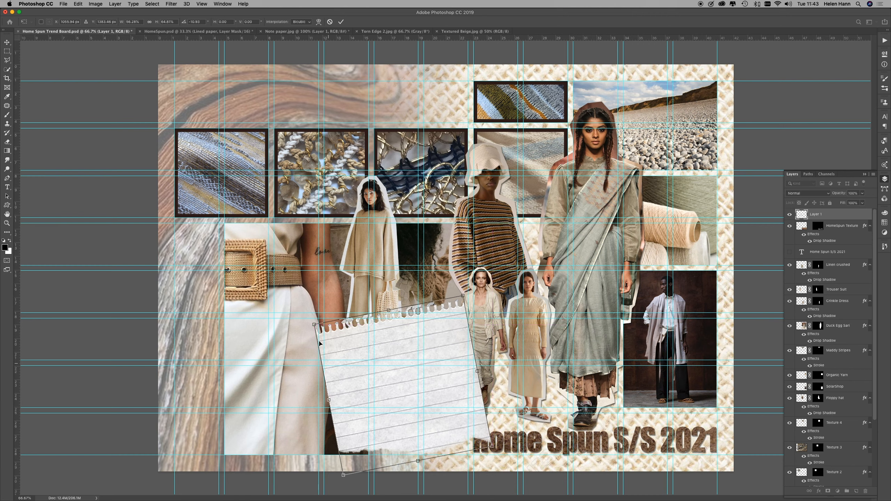
{"action": "left_click_drag", "start_coordinate": [314, 326], "coordinate": [337, 341]}
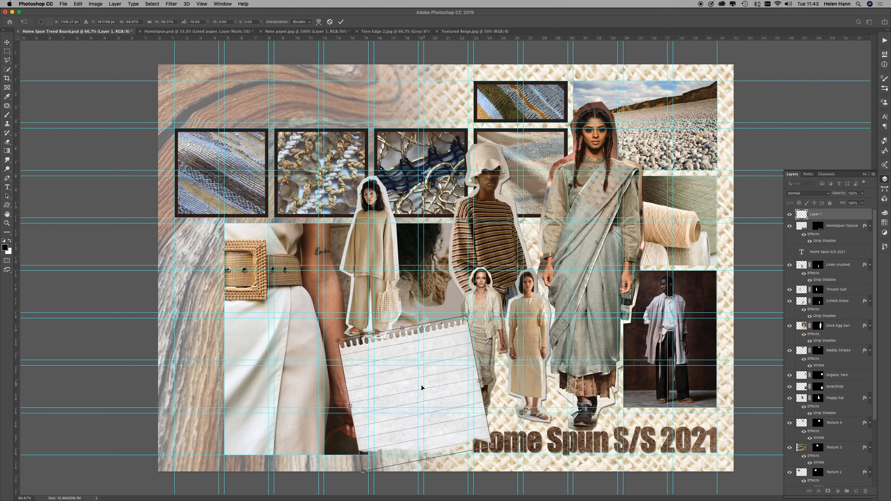
{"action": "left_click_drag", "start_coordinate": [422, 387], "coordinate": [408, 387]}
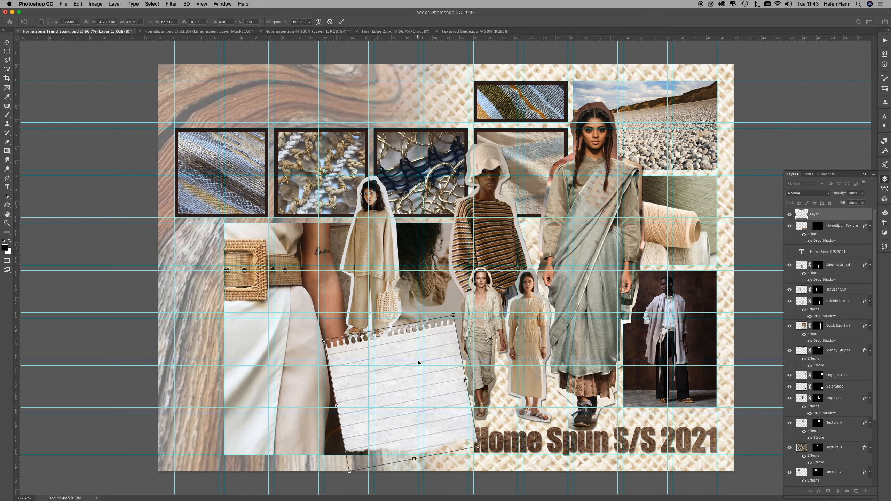
{"action": "key", "text": "Return"}
{"action": "key", "text": "m"}
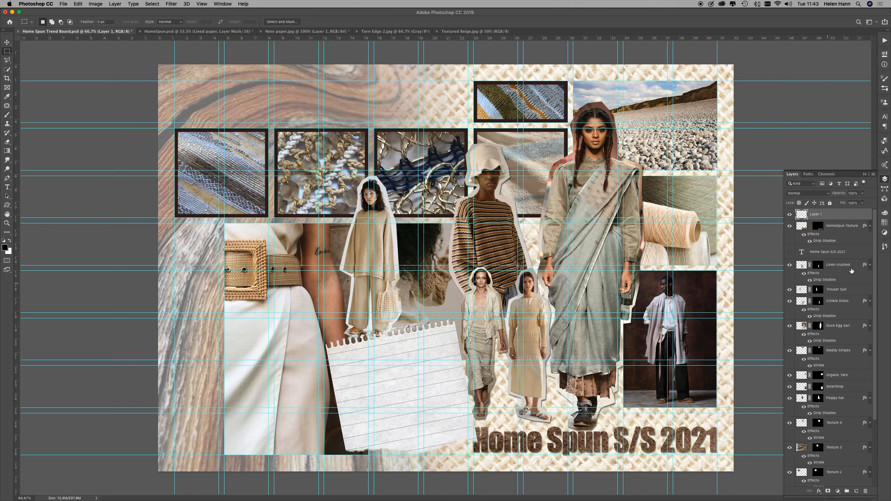
Step: Move Layer 1 between the Duck Egg Sari and Maddy Stripes layers and rename it Torn Paper
{"action": "left_click_drag", "start_coordinate": [844, 219], "coordinate": [835, 342]}
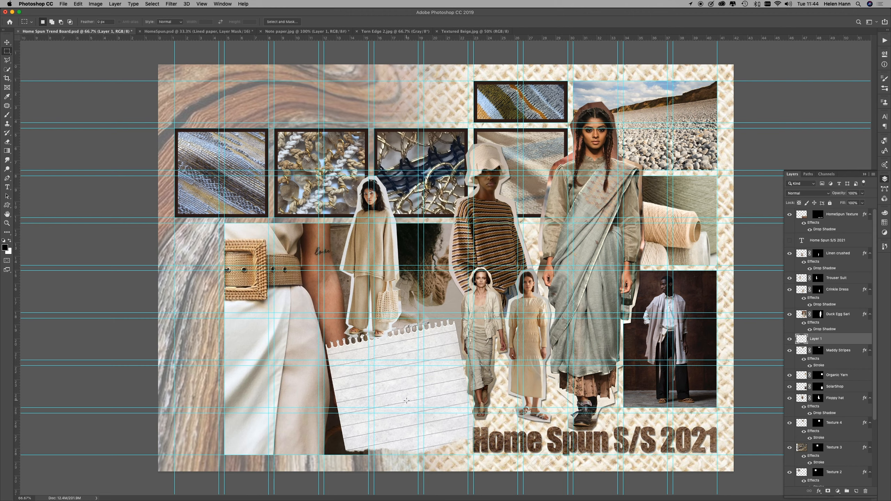
{"action": "double_click", "coordinate": [815, 339]}
{"action": "type", "text": "Torn"}
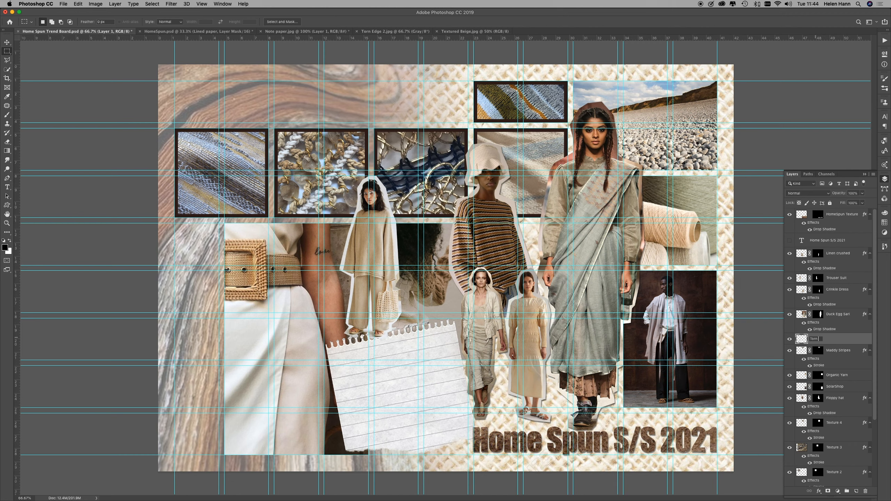
{"action": "type", "text": " Paper"}
{"action": "key", "text": "Return"}
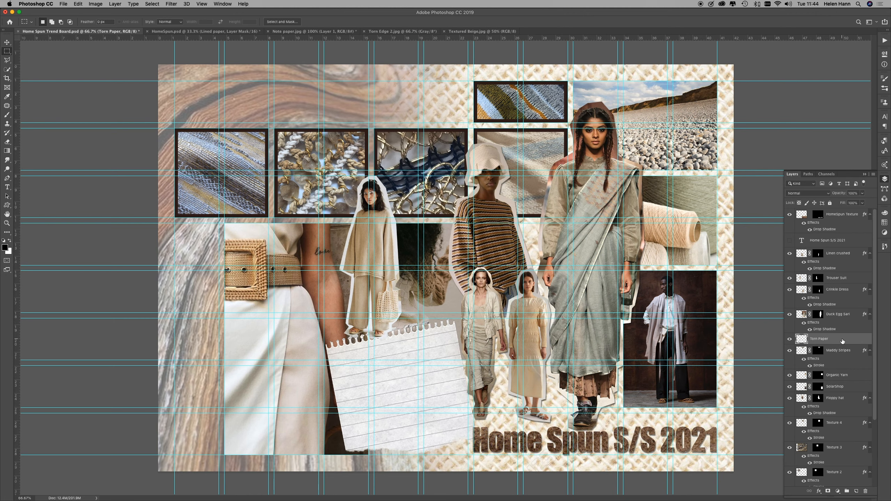
Step: Add a Color Overlay effect in Multiply mode to the Torn Paper layer, keeping the paper in view
{"action": "double_click", "coordinate": [853, 342]}
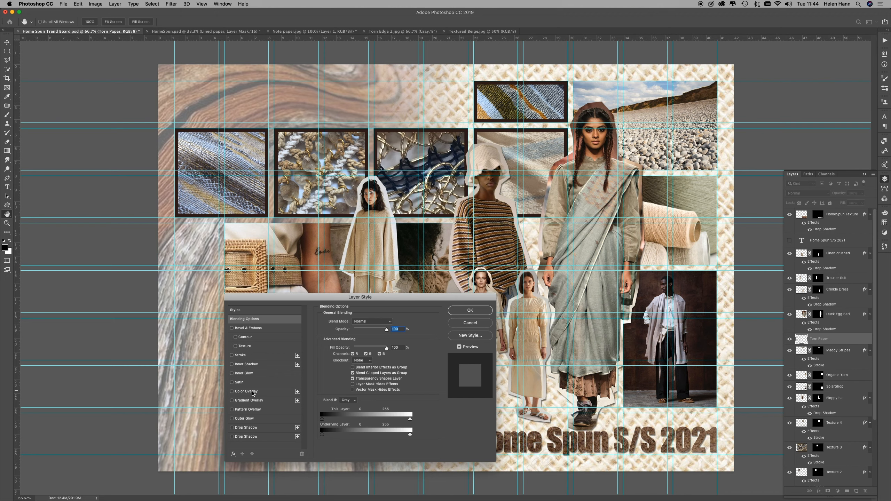
{"action": "left_click", "coordinate": [254, 391]}
{"action": "left_click_drag", "start_coordinate": [328, 301], "coordinate": [616, 284]}
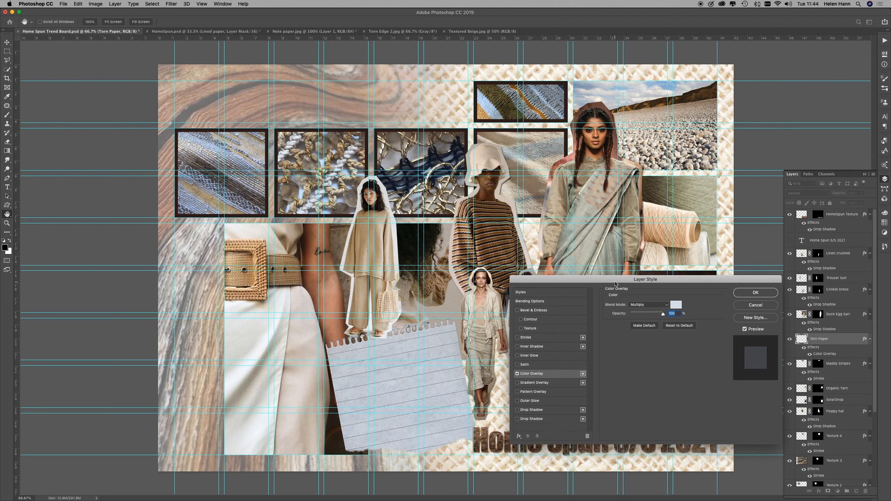
Step: Try overlay colours for the torn paper sampled from the duck egg sari, the beige poncho and the white skirt image
{"action": "left_click", "coordinate": [676, 305]}
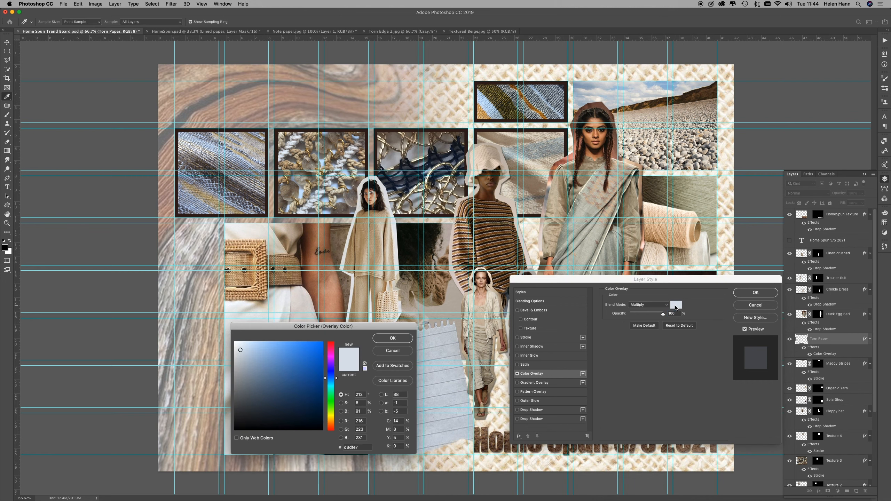
{"action": "left_click", "coordinate": [611, 255]}
{"action": "left_click", "coordinate": [585, 235]}
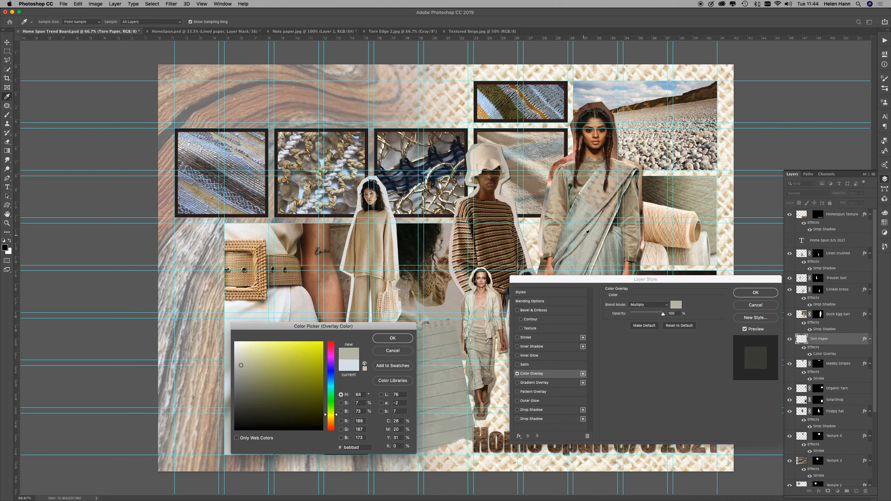
{"action": "left_click", "coordinate": [588, 187]}
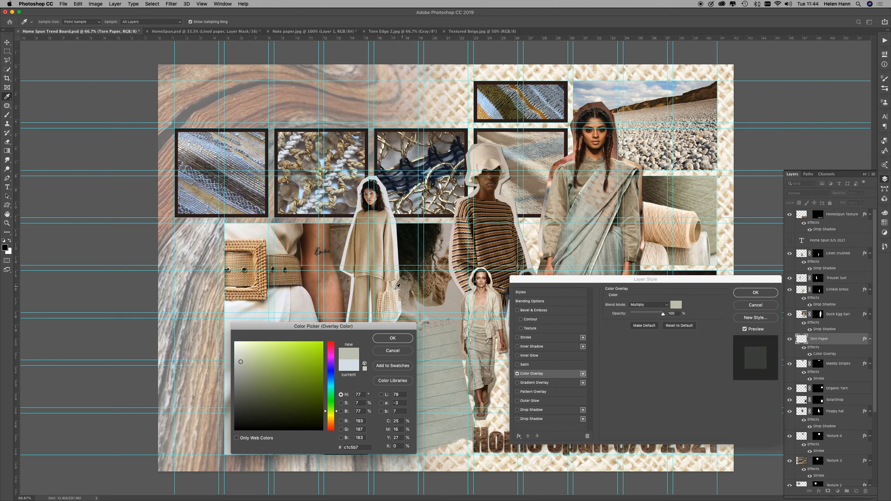
{"action": "left_click", "coordinate": [389, 267]}
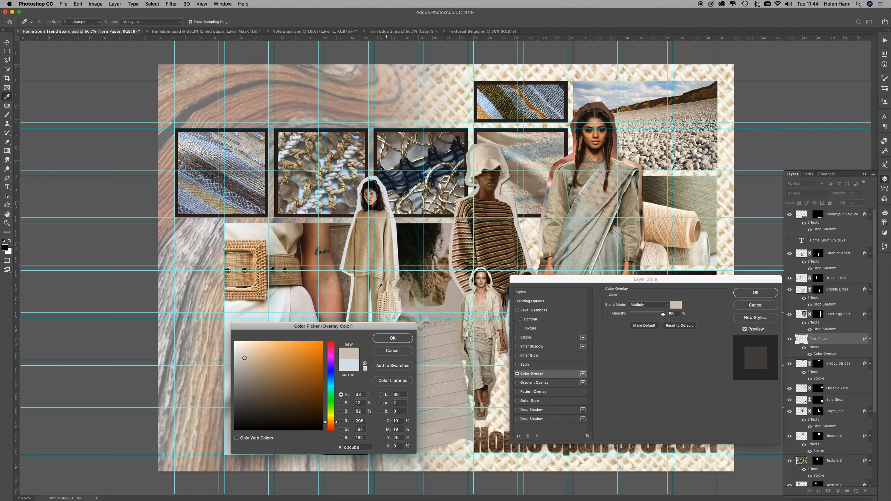
{"action": "left_click_drag", "start_coordinate": [354, 331], "coordinate": [179, 299]}
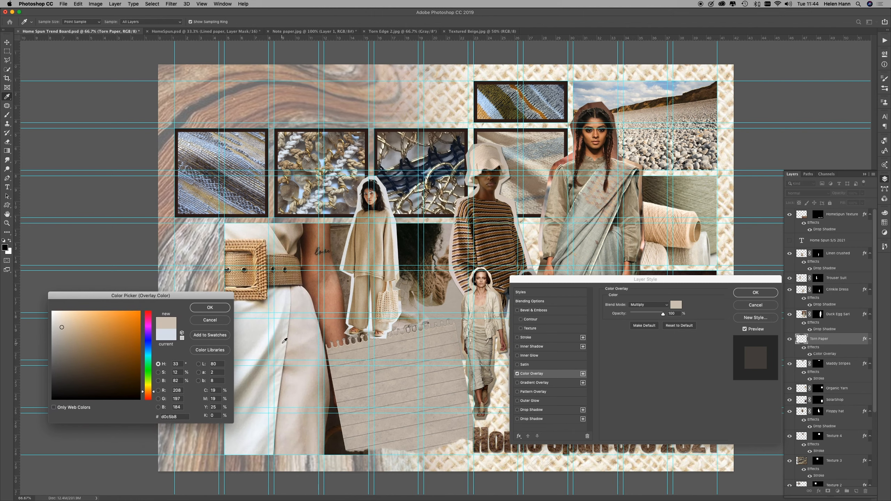
{"action": "left_click", "coordinate": [300, 323]}
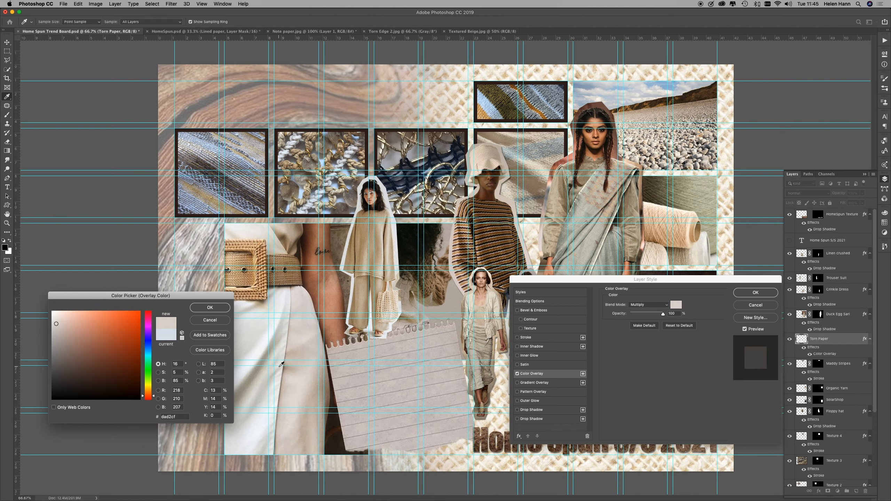
{"action": "left_click", "coordinate": [260, 346]}
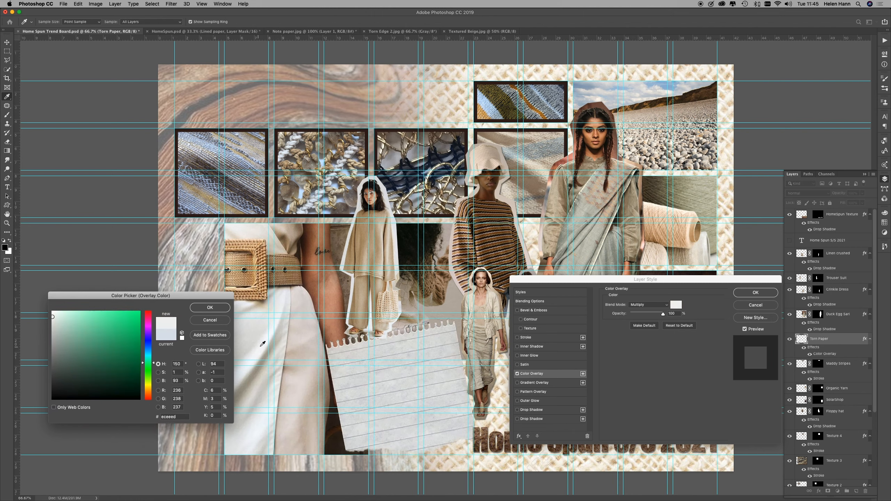
Step: Set the overlay to denim blue #7993b0 sampled from the uppermost woven swatch and reduce its opacity to 32%
{"action": "left_click", "coordinate": [497, 110]}
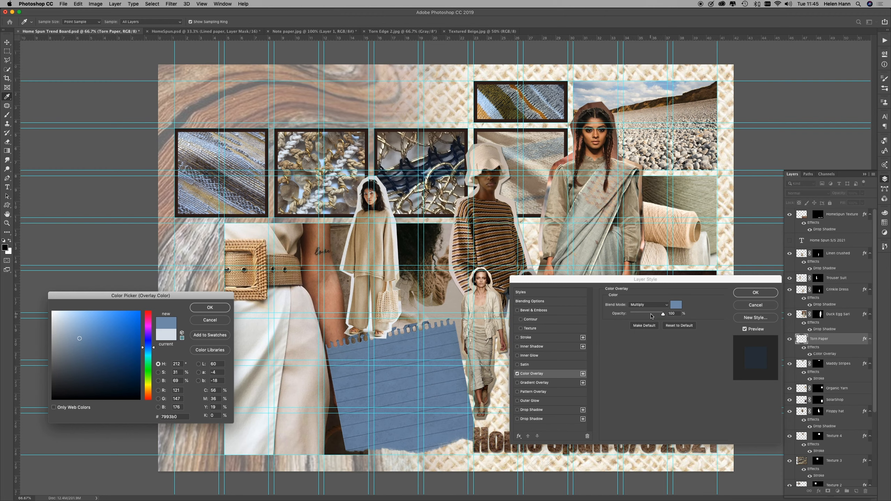
{"action": "left_click", "coordinate": [203, 312]}
{"action": "left_click_drag", "start_coordinate": [663, 314], "coordinate": [640, 319]}
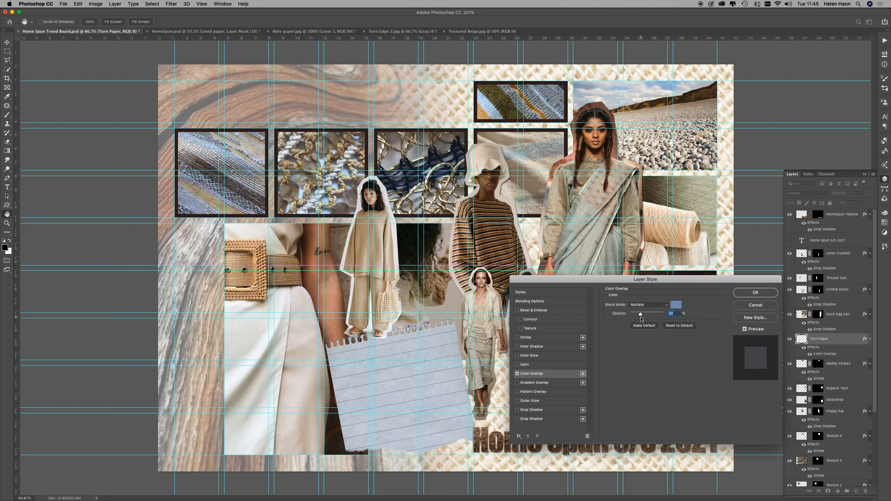
Step: Change the overlay colour to grey-green #c1c2b4 sampled from the sari, set its opacity to 53%, and apply the effect
{"action": "left_click", "coordinate": [676, 305]}
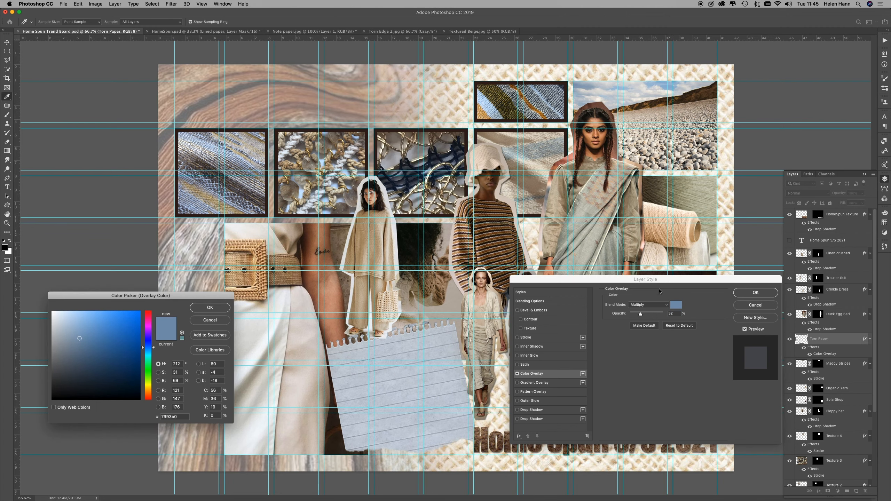
{"action": "left_click", "coordinate": [590, 251]}
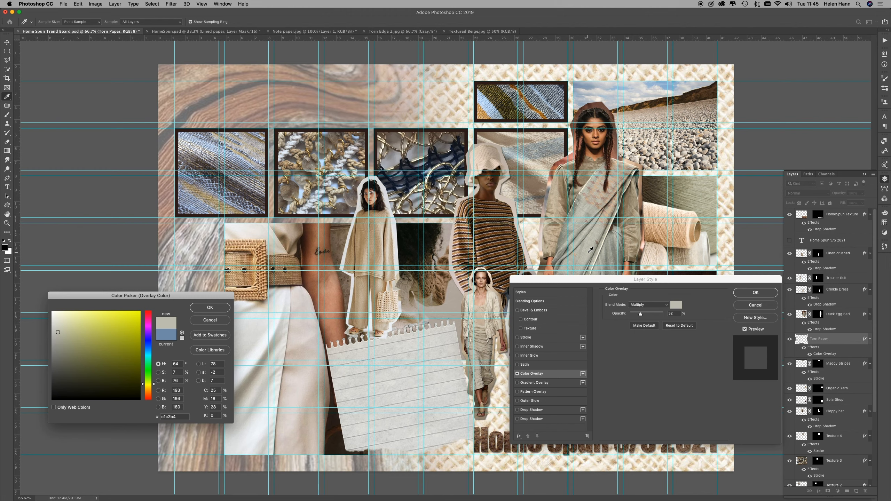
{"action": "left_click", "coordinate": [224, 308]}
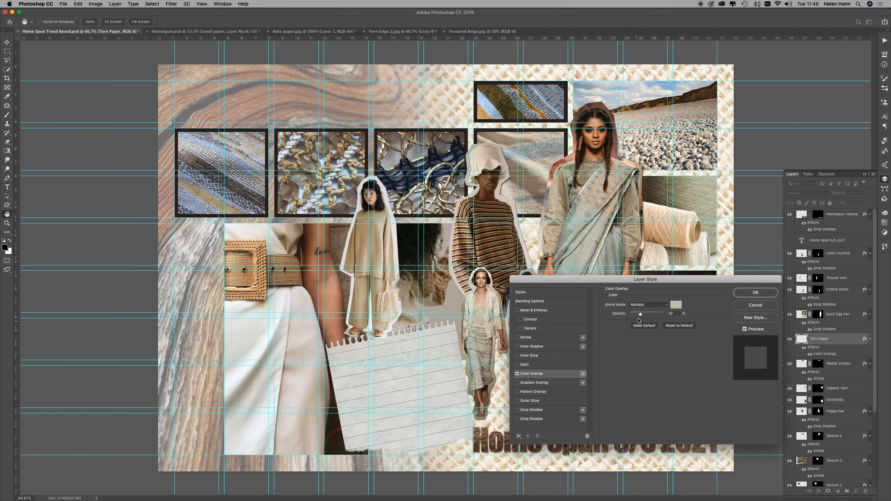
{"action": "left_click_drag", "start_coordinate": [640, 316], "coordinate": [648, 318]}
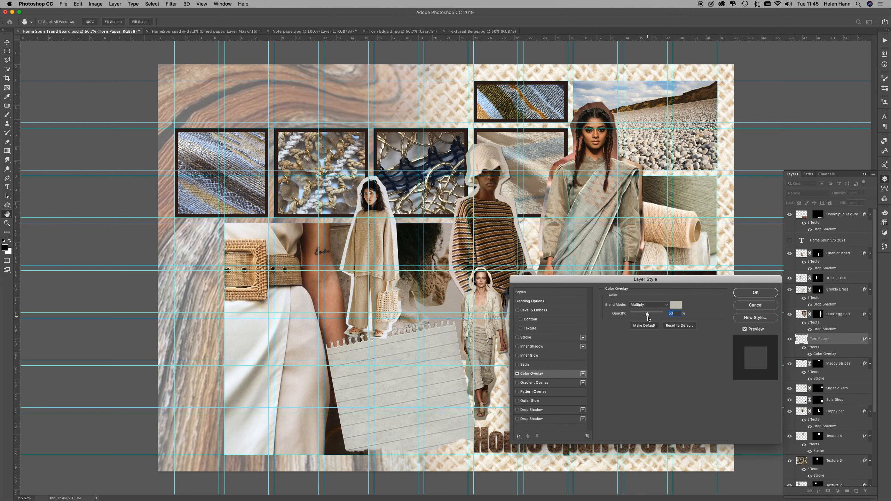
{"action": "left_click", "coordinate": [746, 293]}
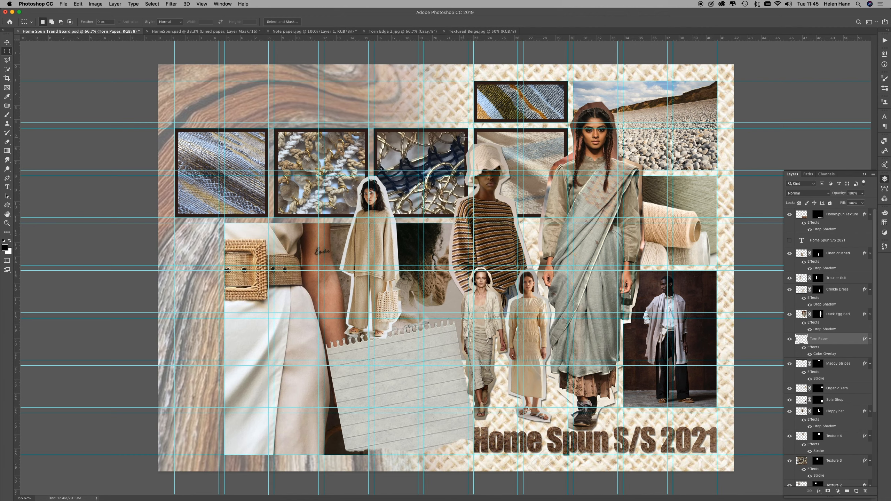
Step: Add a text box on the torn paper reading "It isn't about pristine perfection, It's about pieces that come with a story and promise to get better with age."
{"action": "key", "text": "t"}
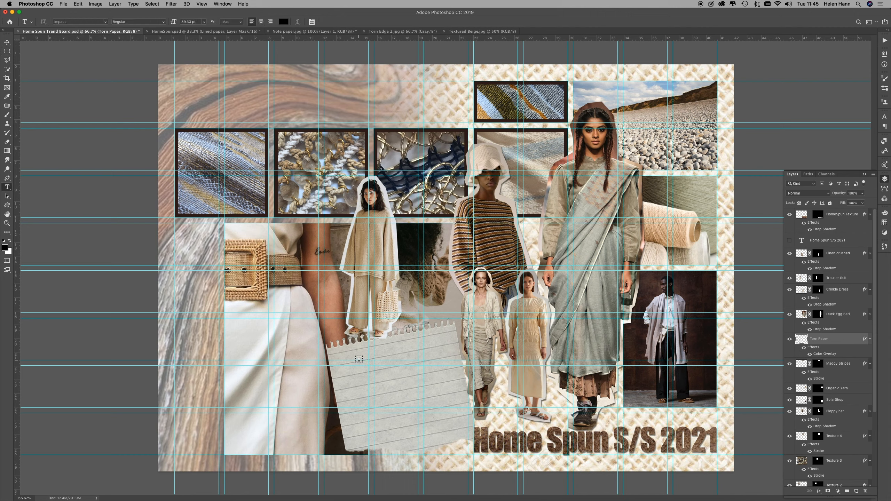
{"action": "left_click_drag", "start_coordinate": [339, 361], "coordinate": [448, 408]}
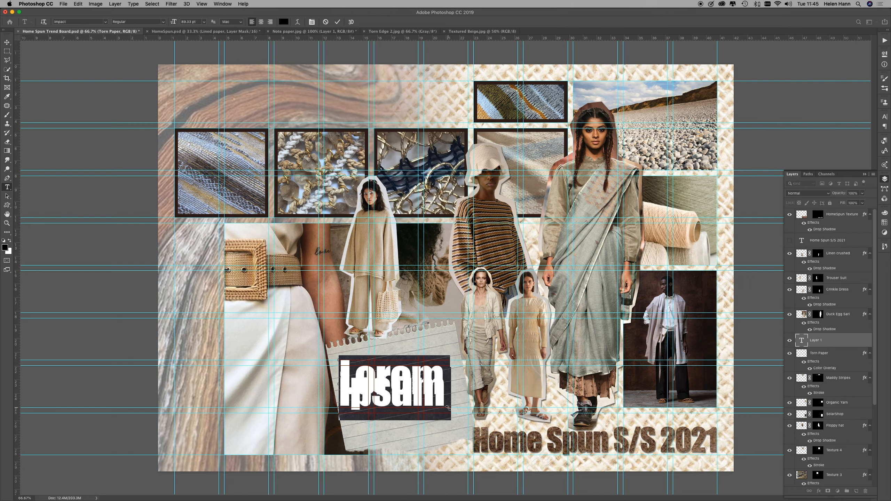
{"action": "type", "text": "It is"}
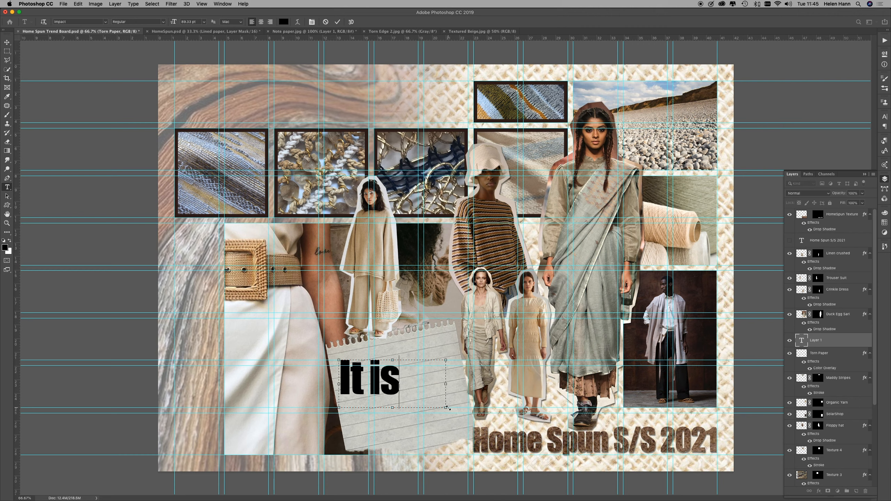
{"action": "type", "text": "n't about"}
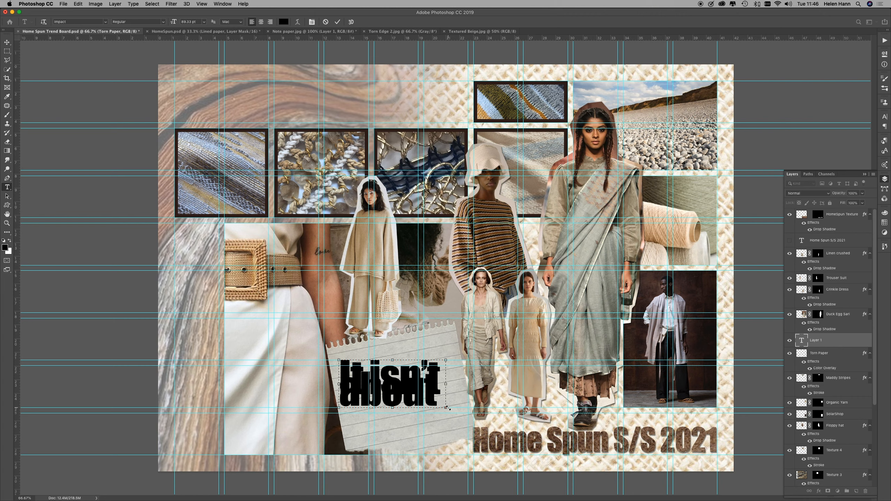
Step: Reduce all of the quote's text to about 20 pt within its text box on the torn paper
{"action": "key", "text": "super+a"}
{"action": "key", "text": "super+shift+comma"}
{"action": "key", "text": "super+shift+comma"}
{"action": "key", "text": "super+shift+comma"}
{"action": "key", "text": "super+shift+comma"}
{"action": "key", "text": "super+shift+comma"}
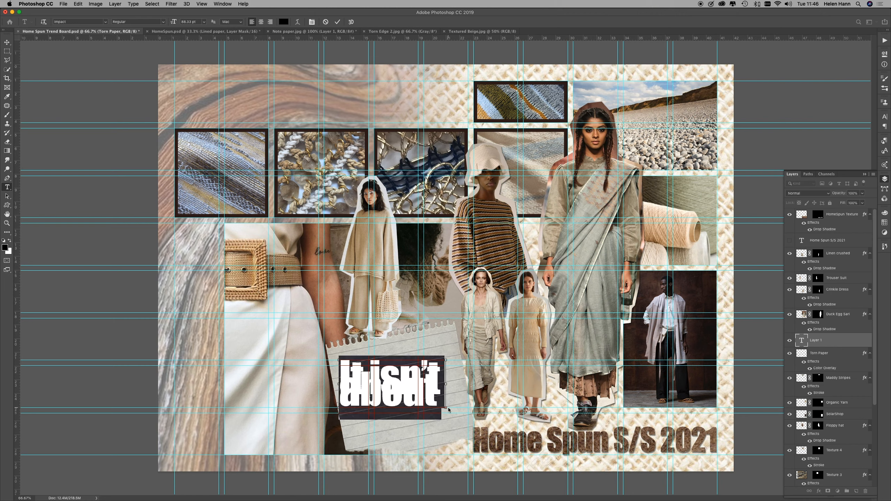
{"action": "key", "text": "super+shift+comma"}
{"action": "key", "text": "super+shift+comma"}
{"action": "key", "text": "super+shift+comma"}
{"action": "key", "text": "super+shift+comma"}
{"action": "key", "text": "super+shift+comma"}
{"action": "key", "text": "super+shift+comma"}
{"action": "key", "text": "super+shift+comma"}
{"action": "key", "text": "super+shift+comma"}
{"action": "key", "text": "super+shift+comma"}
{"action": "key", "text": "super+shift+comma"}
{"action": "key", "text": "super+shift+comma"}
{"action": "key", "text": "super+shift+comma"}
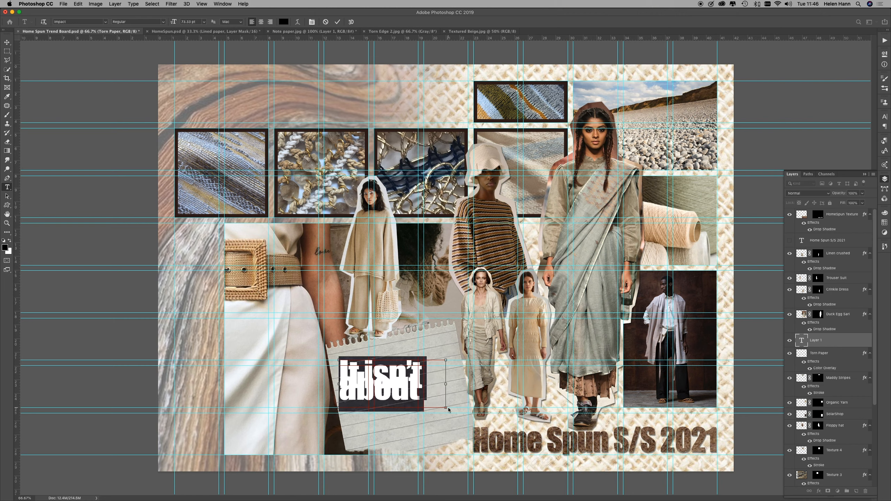
{"action": "key", "text": "super+shift+comma"}
{"action": "key", "text": "super+shift+comma"}
{"action": "key", "text": "super+shift+comma"}
{"action": "key", "text": "super+shift+comma"}
{"action": "key", "text": "super+shift+comma"}
{"action": "key", "text": "super+shift+comma"}
{"action": "key", "text": "super+shift+comma"}
{"action": "key", "text": "super+shift+comma"}
{"action": "key", "text": "super+shift+comma"}
{"action": "key", "text": "super+shift+comma"}
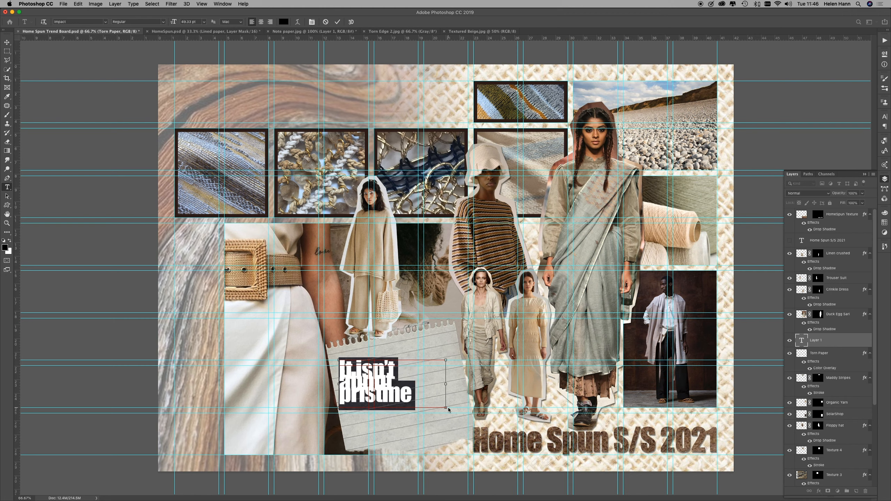
{"action": "key", "text": "super+shift+comma"}
{"action": "key", "text": "super+shift+comma"}
{"action": "key", "text": "super+shift+comma"}
{"action": "key", "text": "super+shift+comma"}
{"action": "key", "text": "super+shift+comma"}
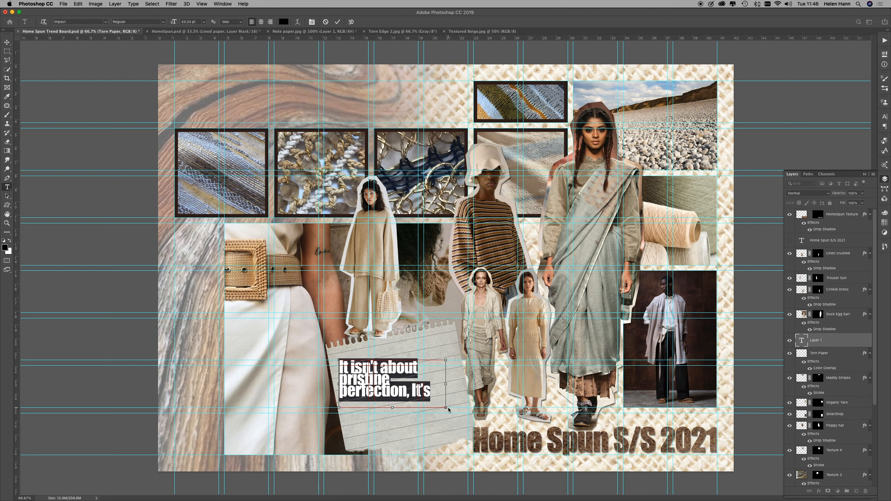
{"action": "key", "text": "super+shift+comma"}
{"action": "key", "text": "super+shift+comma"}
{"action": "key", "text": "super+shift+comma"}
{"action": "key", "text": "super+shift+comma"}
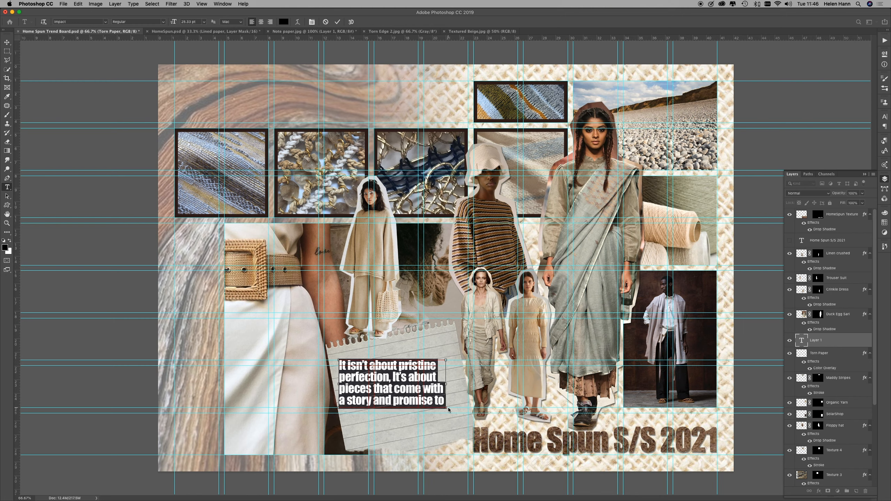
{"action": "key", "text": "super+shift+comma"}
{"action": "key", "text": "super+shift+comma"}
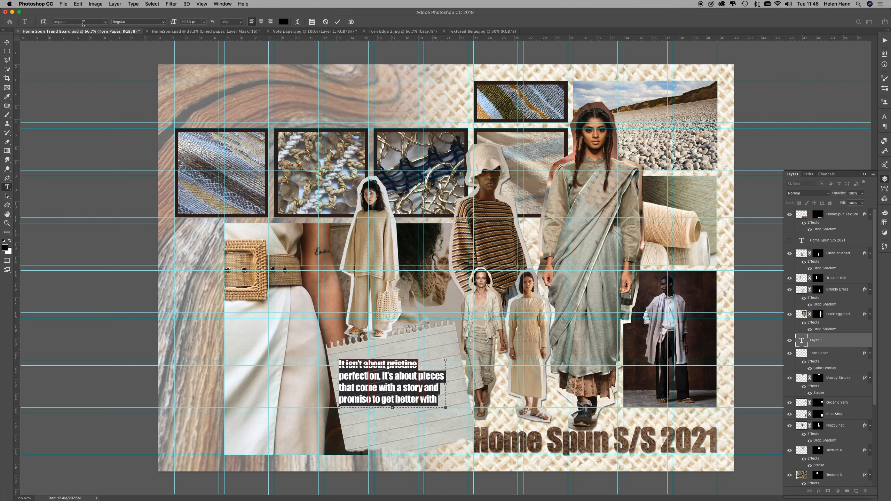
Step: Change the quote's font to Typeka Regular
{"action": "left_click_drag", "start_coordinate": [81, 21], "coordinate": [38, 23]}
{"action": "type", "text": "typ"}
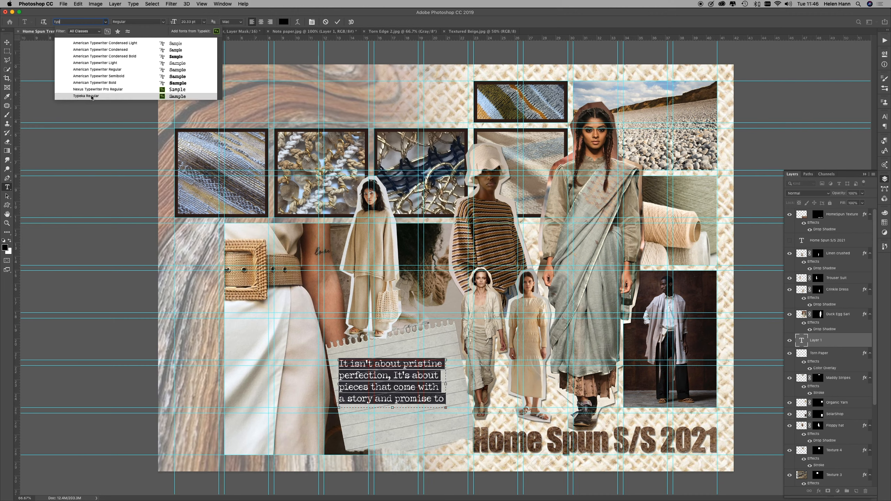
{"action": "left_click", "coordinate": [92, 98]}
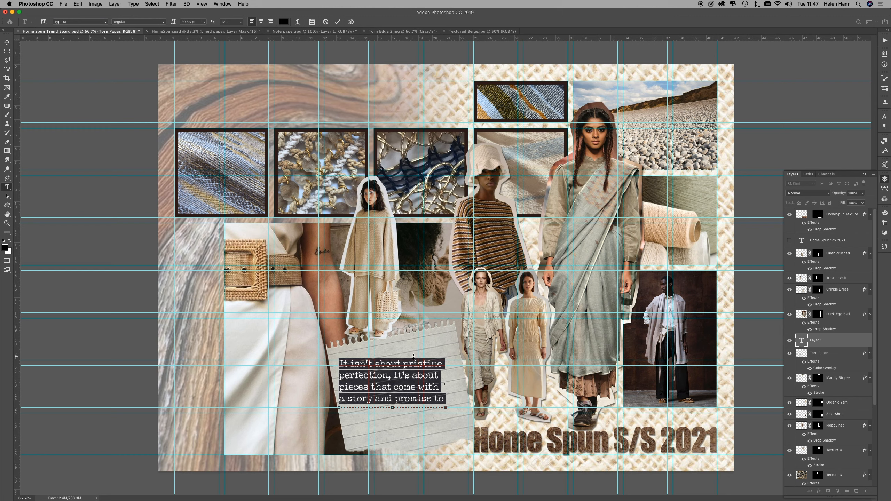
Step: Shrink the Typeka quote to about 11 pt so the whole sentence fits on three lines in its text box
{"action": "key", "text": "super+shift+comma"}
{"action": "key", "text": "super+shift+comma"}
{"action": "key", "text": "super+shift+comma"}
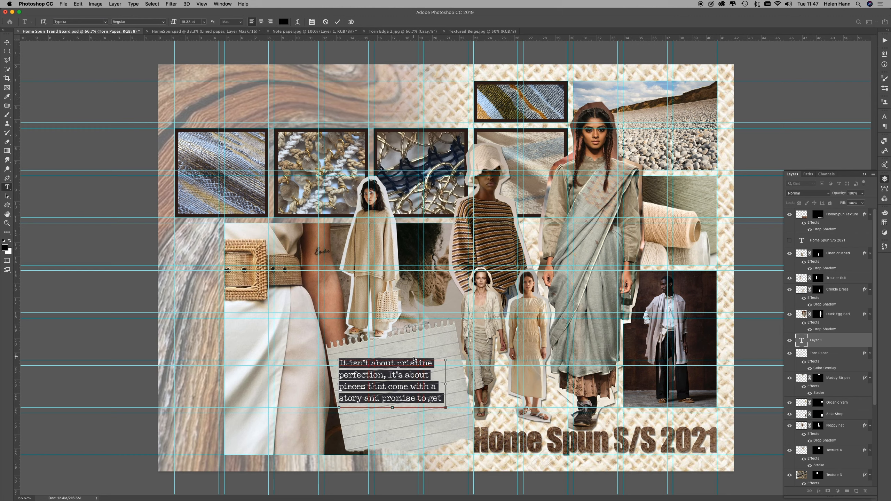
{"action": "key", "text": "super+shift+comma"}
{"action": "key", "text": "super+shift+comma"}
{"action": "key", "text": "super+shift+comma"}
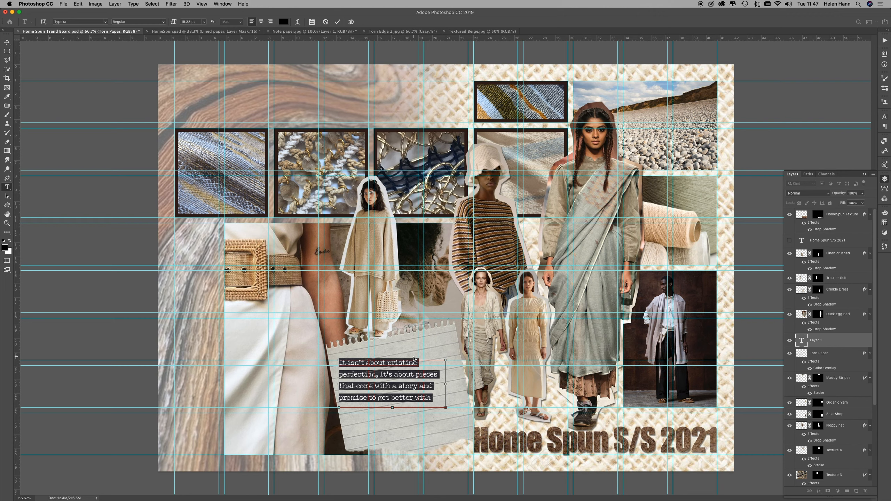
{"action": "key", "text": "super+shift+comma"}
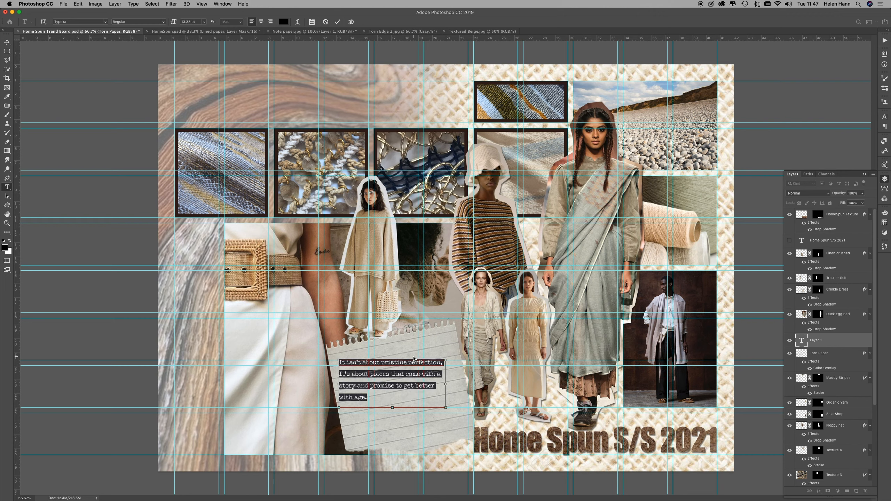
{"action": "key", "text": "super+shift+comma"}
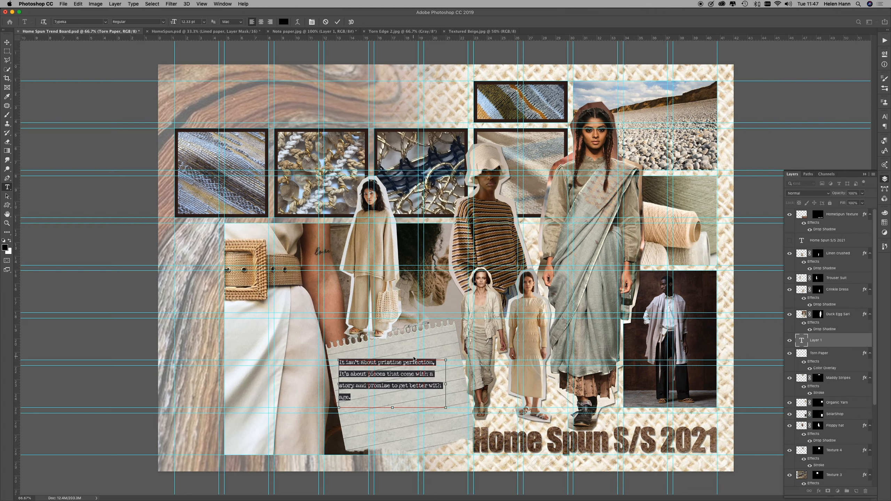
{"action": "key", "text": "super+shift+comma"}
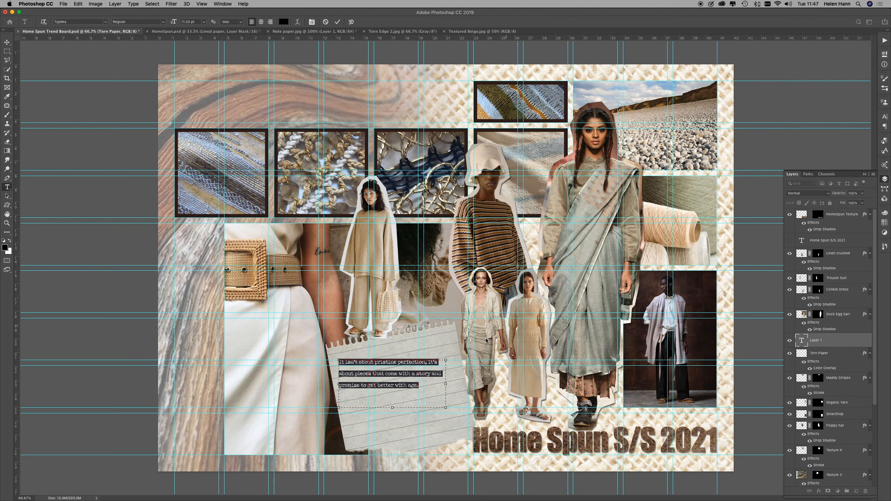
Step: Rotate the quote to match the torn paper's tilt and position it along the ruled lines in the paper's upper half
{"action": "left_click_drag", "start_coordinate": [450, 356], "coordinate": [450, 343]}
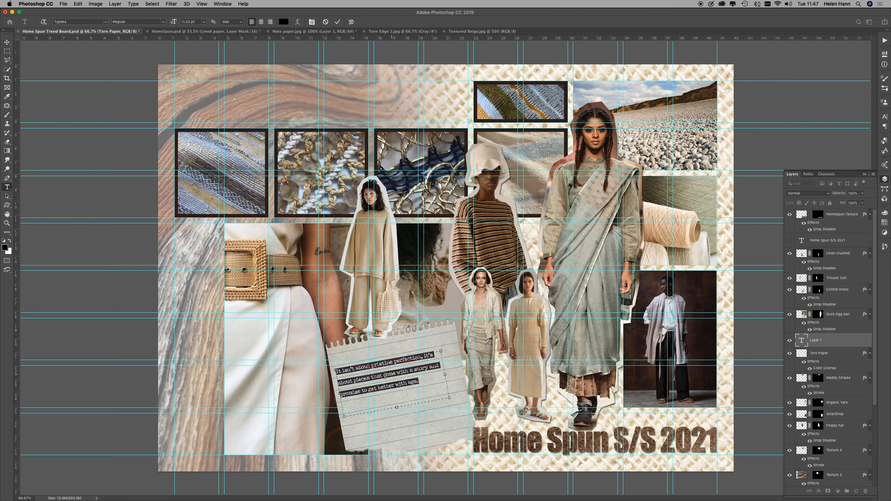
{"action": "left_click", "coordinate": [6, 42]}
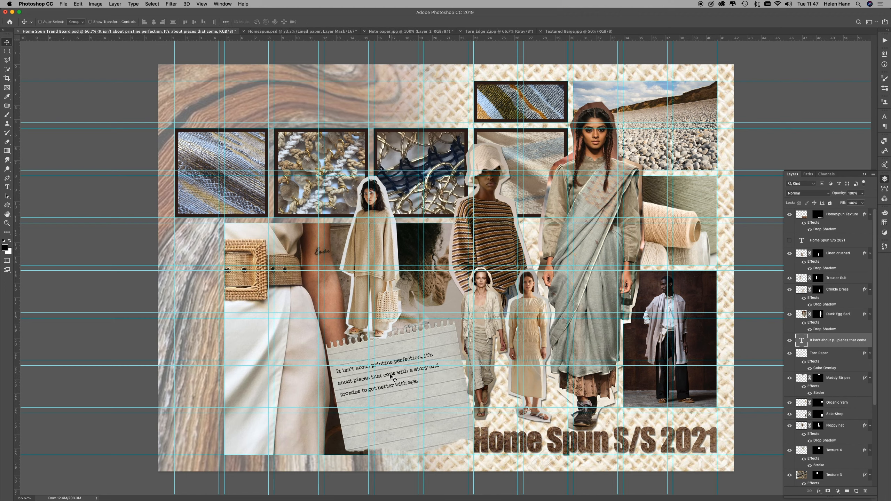
{"action": "left_click_drag", "start_coordinate": [390, 376], "coordinate": [395, 365]}
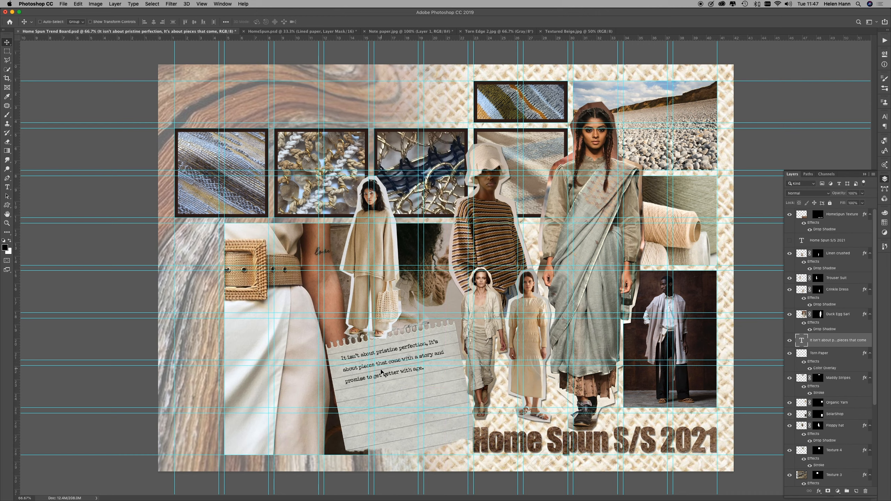
{"action": "left_click_drag", "start_coordinate": [386, 378], "coordinate": [388, 385]}
{"action": "left_click_drag", "start_coordinate": [387, 387], "coordinate": [388, 388]}
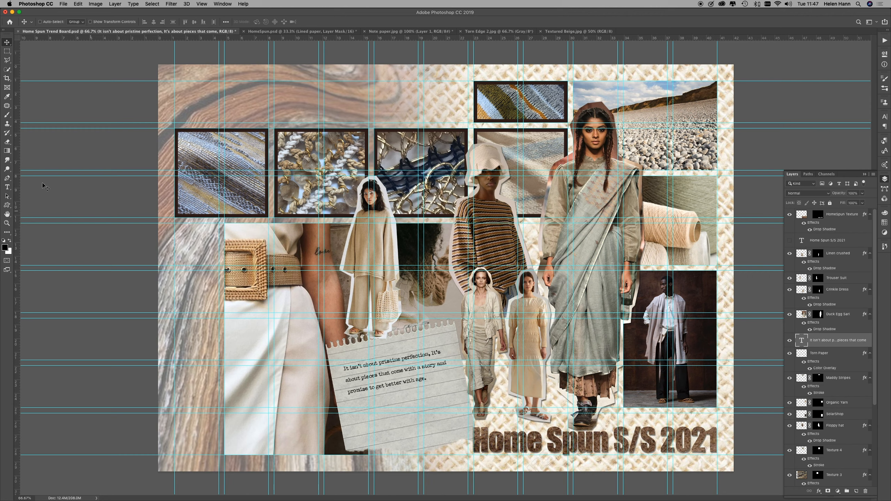
Step: Change all of the quote's text to dark grey #535252 and hide the guides
{"action": "left_click", "coordinate": [7, 187]}
{"action": "left_click", "coordinate": [425, 378]}
{"action": "key", "text": "super+a"}
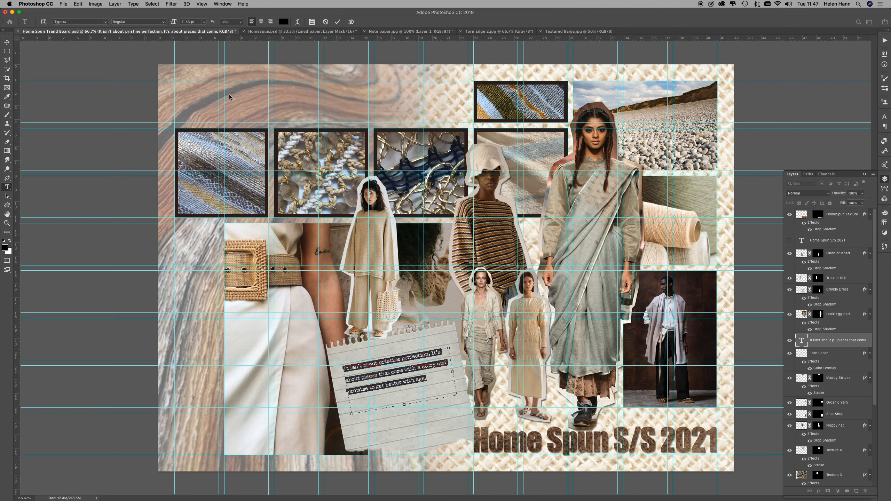
{"action": "left_click", "coordinate": [283, 22]}
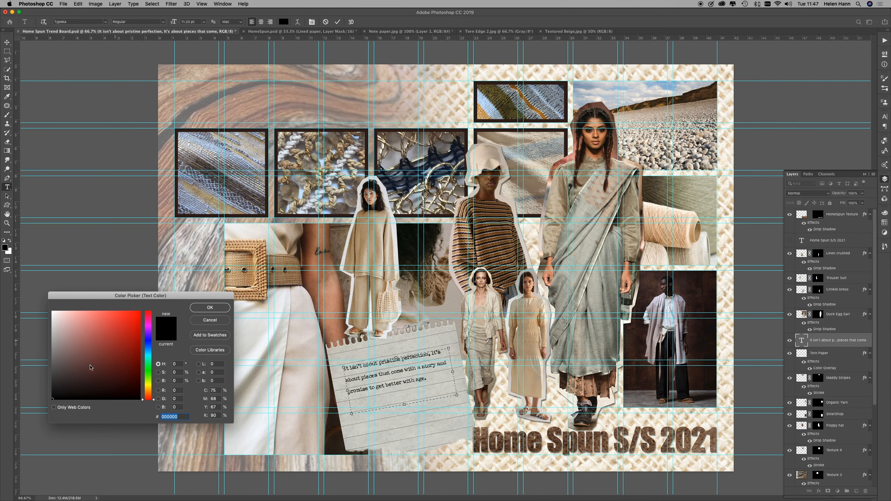
{"action": "left_click", "coordinate": [53, 371]}
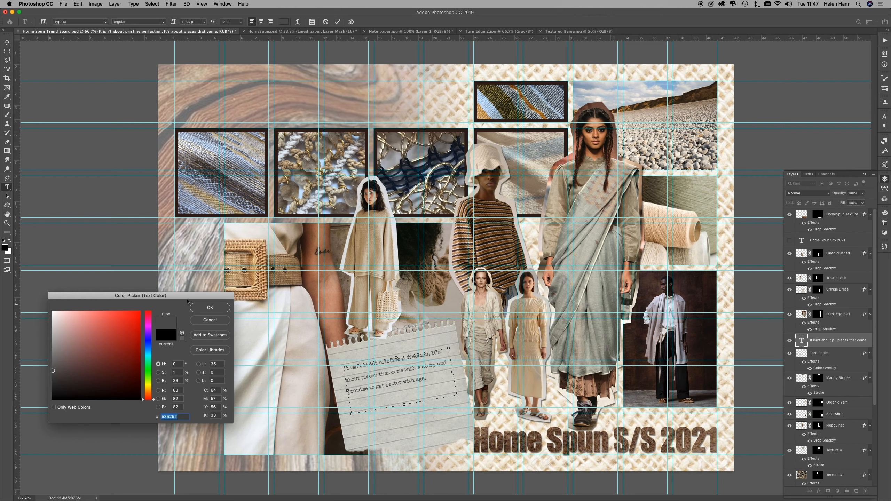
{"action": "left_click", "coordinate": [209, 308]}
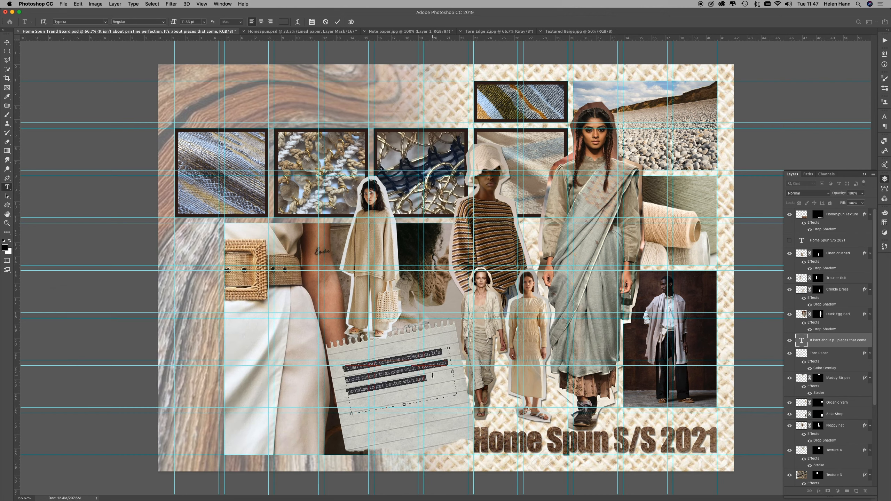
{"action": "left_click", "coordinate": [433, 375]}
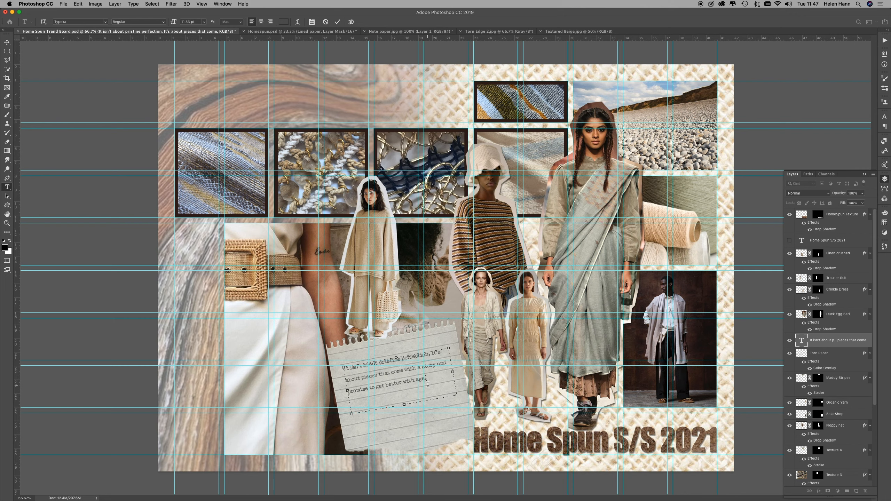
{"action": "key", "text": "super+semicolon"}
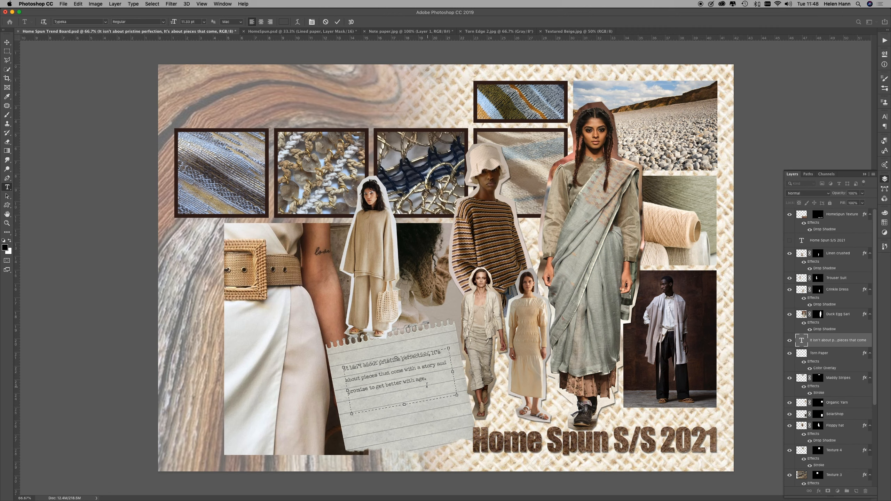
{"action": "left_click", "coordinate": [7, 51]}
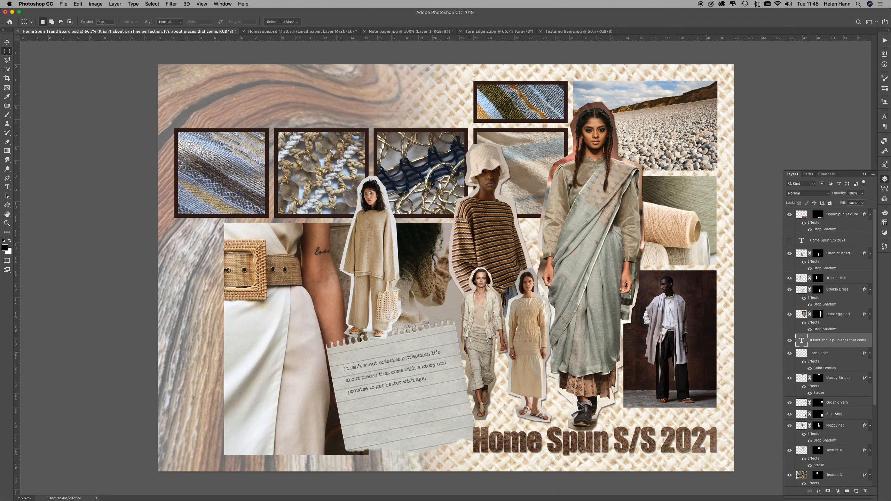
Step: Copy the whole Silk bamboo writing.jpg image into the trend board and move its layer to the top of the layer stack
{"action": "left_click", "coordinate": [63, 3]}
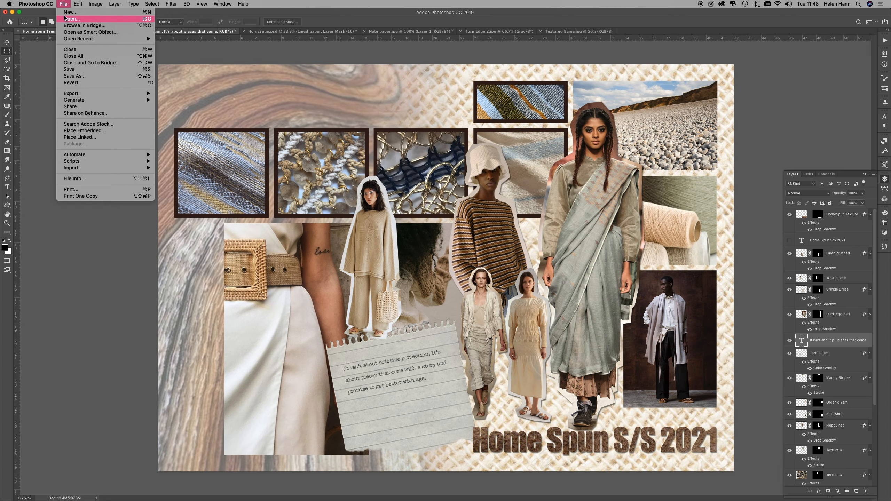
{"action": "left_click", "coordinate": [70, 19]}
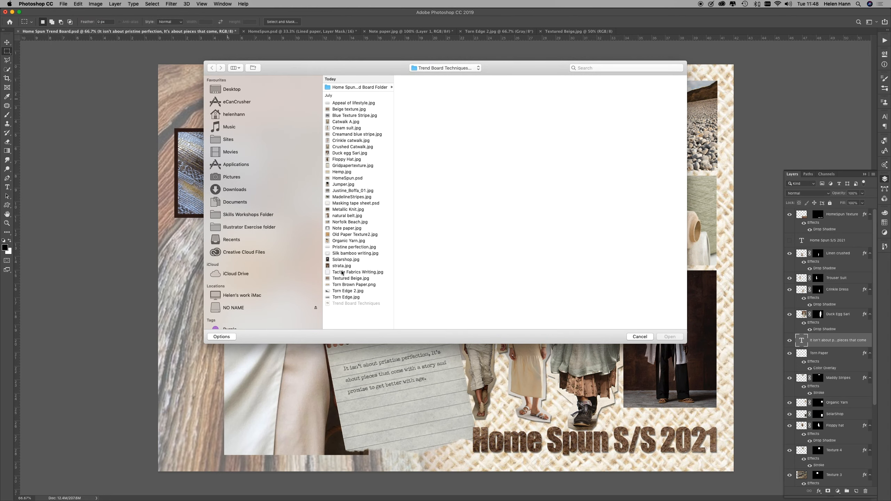
{"action": "left_click", "coordinate": [345, 254]}
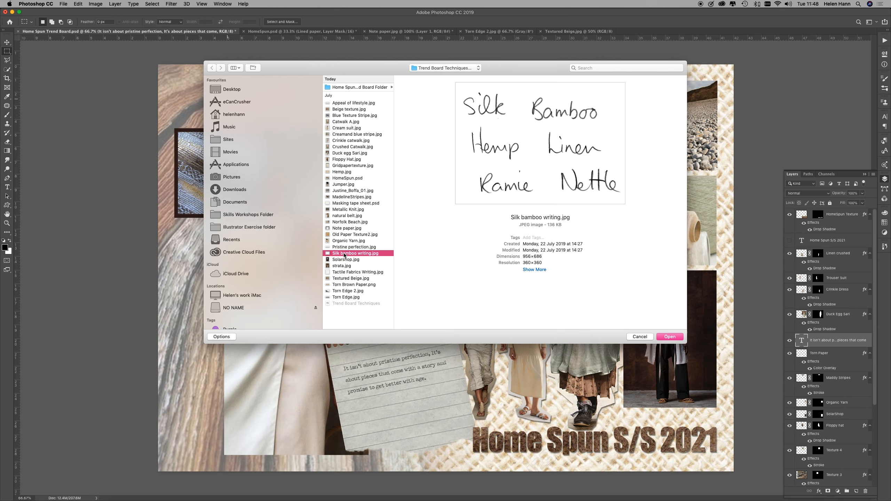
{"action": "left_click", "coordinate": [672, 337]}
{"action": "key", "text": "super+a"}
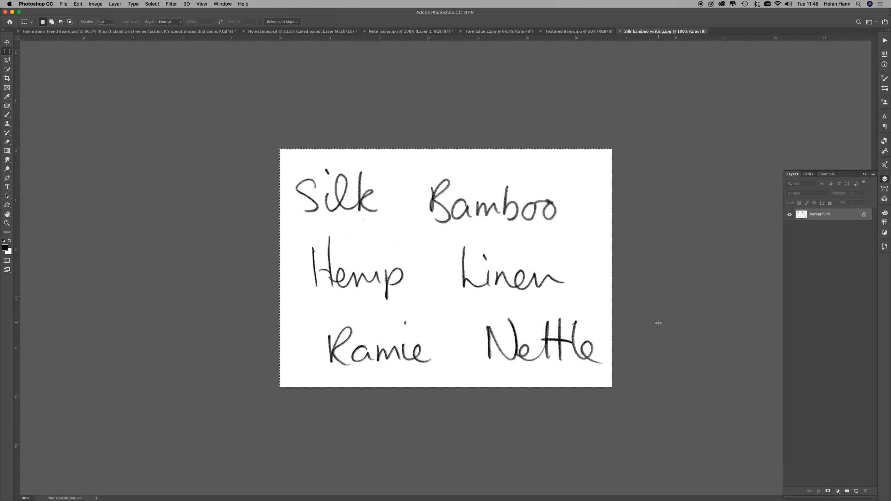
{"action": "left_click", "coordinate": [56, 32]}
{"action": "key", "text": "super+v"}
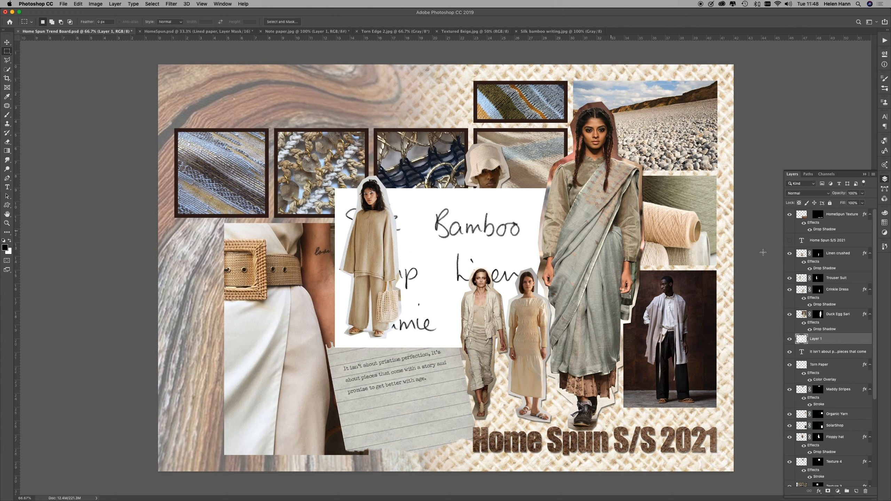
{"action": "left_click_drag", "start_coordinate": [856, 340], "coordinate": [857, 214]}
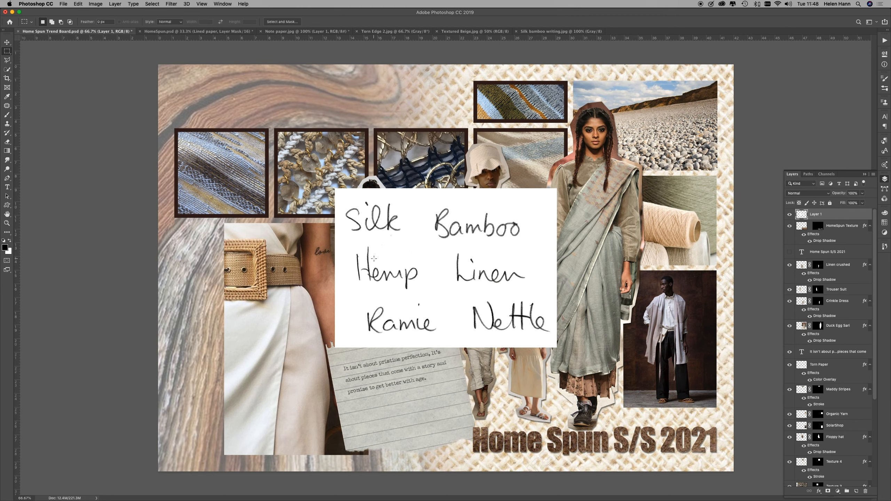
Step: Scale the fabric-names handwriting to about 38%, tilted onto the torn paper's lower half, and set its blend mode to Multiply
{"action": "key", "text": "cmd+t"}
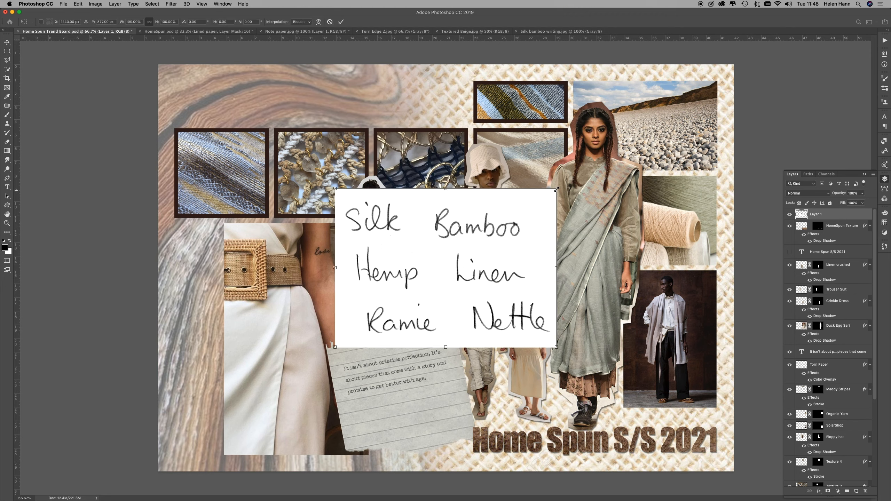
{"action": "left_click_drag", "start_coordinate": [558, 187], "coordinate": [450, 266]}
{"action": "left_click_drag", "start_coordinate": [353, 289], "coordinate": [365, 412]}
{"action": "left_click_drag", "start_coordinate": [470, 385], "coordinate": [457, 375]}
{"action": "left_click_drag", "start_coordinate": [380, 433], "coordinate": [384, 427]}
{"action": "left_click_drag", "start_coordinate": [359, 479], "coordinate": [370, 463]}
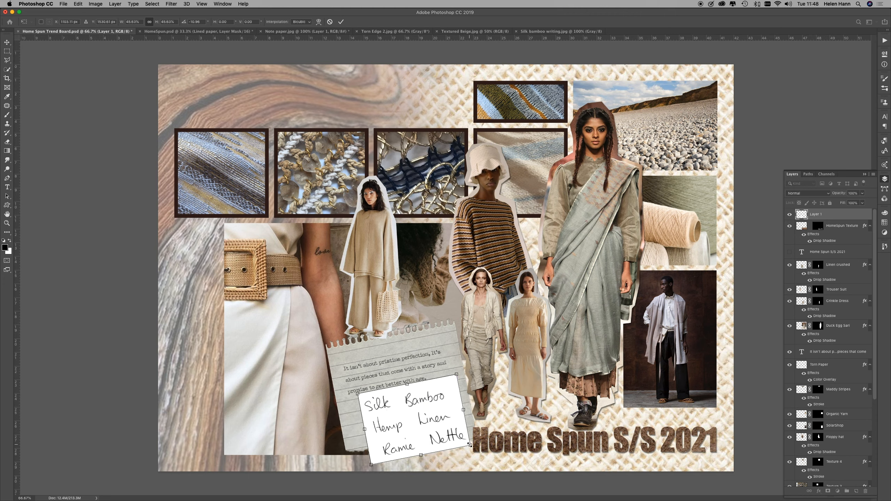
{"action": "left_click_drag", "start_coordinate": [470, 445], "coordinate": [408, 422]}
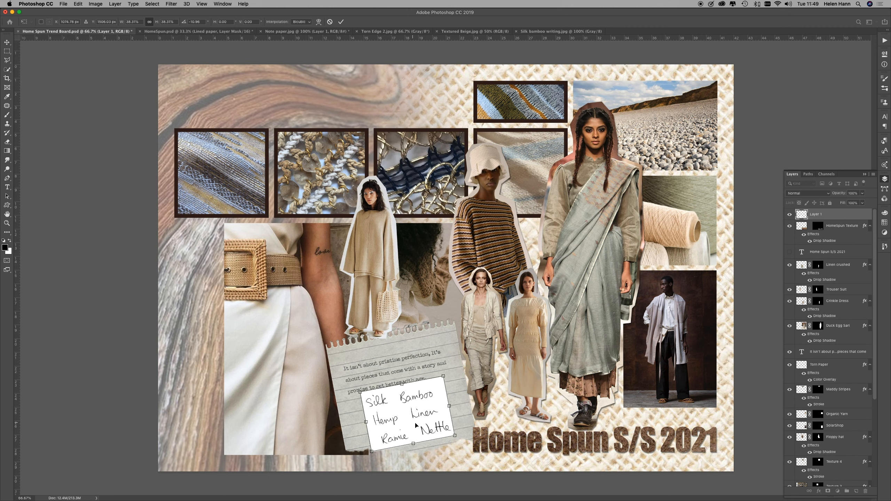
{"action": "key", "text": "Return"}
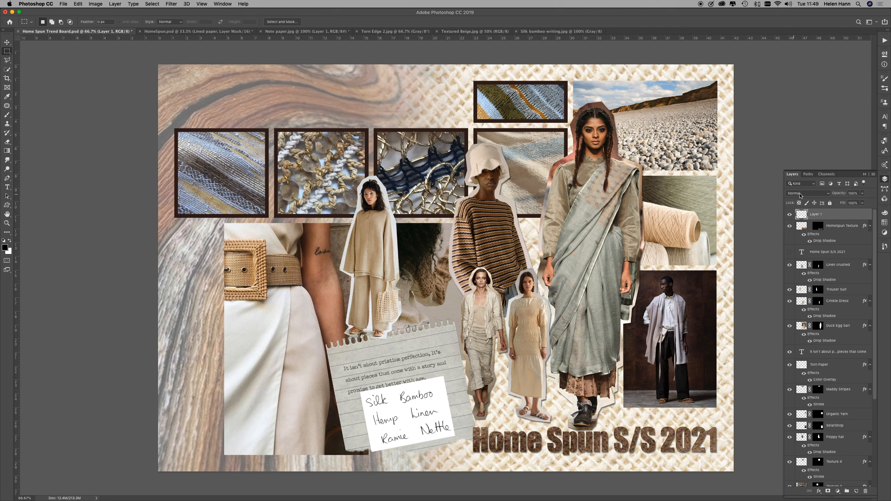
{"action": "left_click", "coordinate": [827, 195]}
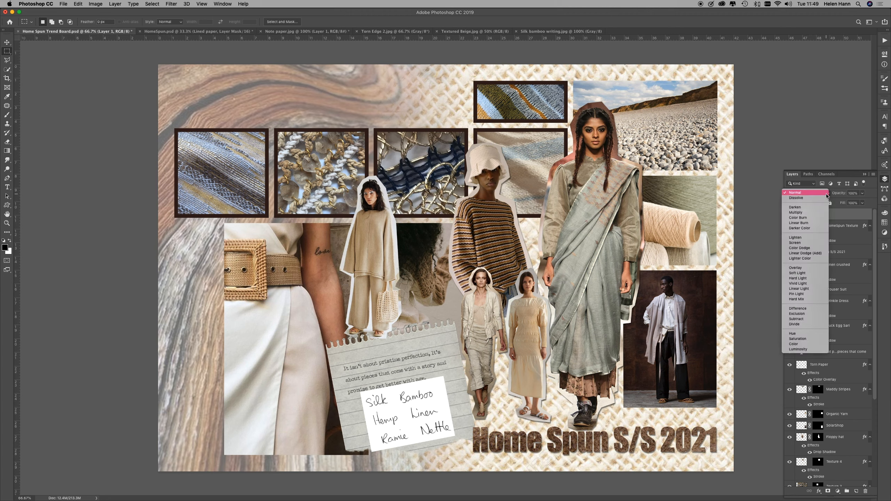
{"action": "left_click", "coordinate": [820, 213]}
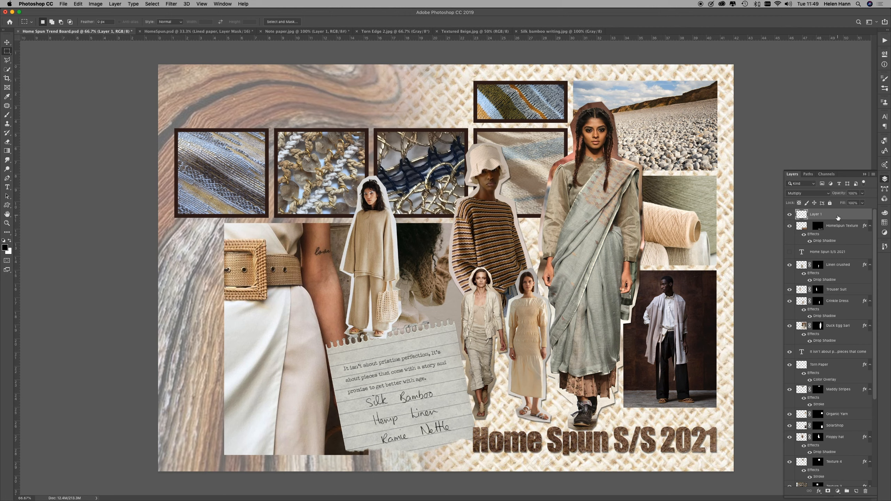
Step: Add a Drop Shadow effect to the Torn Paper layer
{"action": "left_click", "coordinate": [823, 366]}
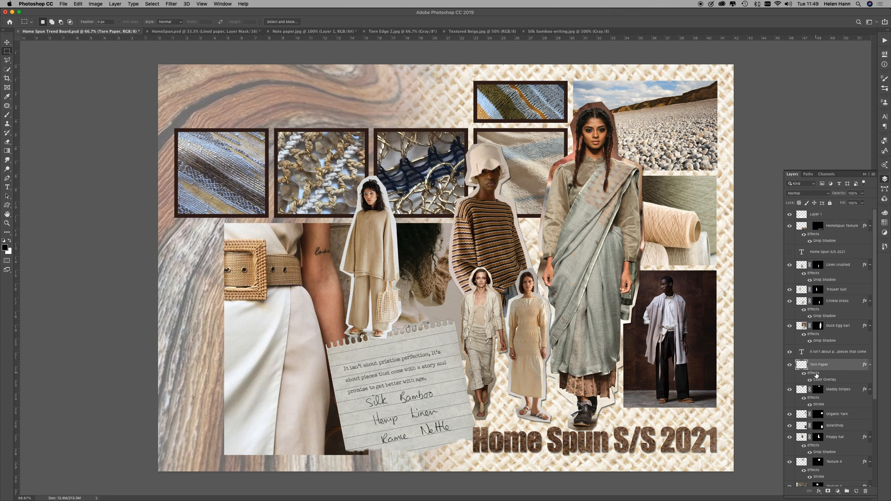
{"action": "double_click", "coordinate": [816, 375]}
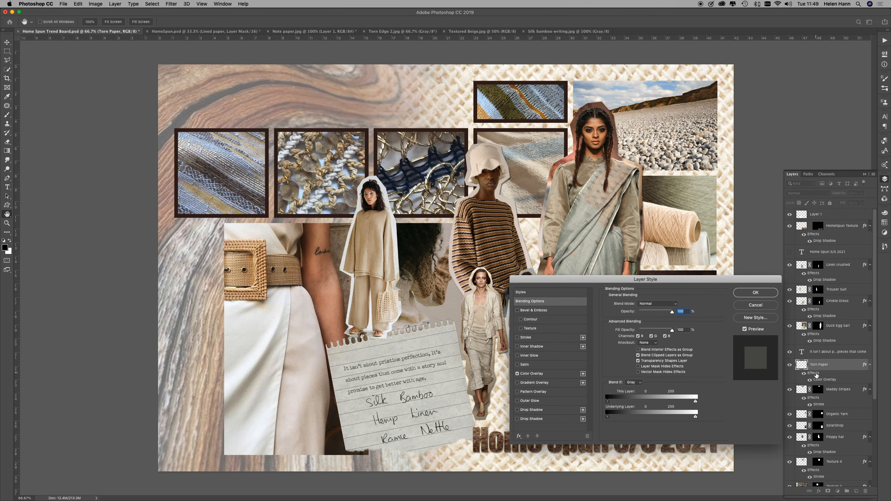
{"action": "left_click", "coordinate": [546, 410]}
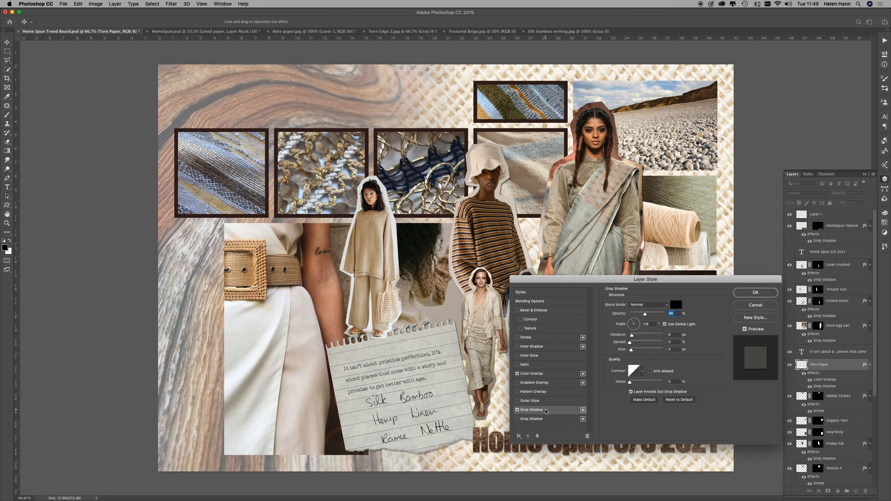
{"action": "left_click", "coordinate": [755, 293]}
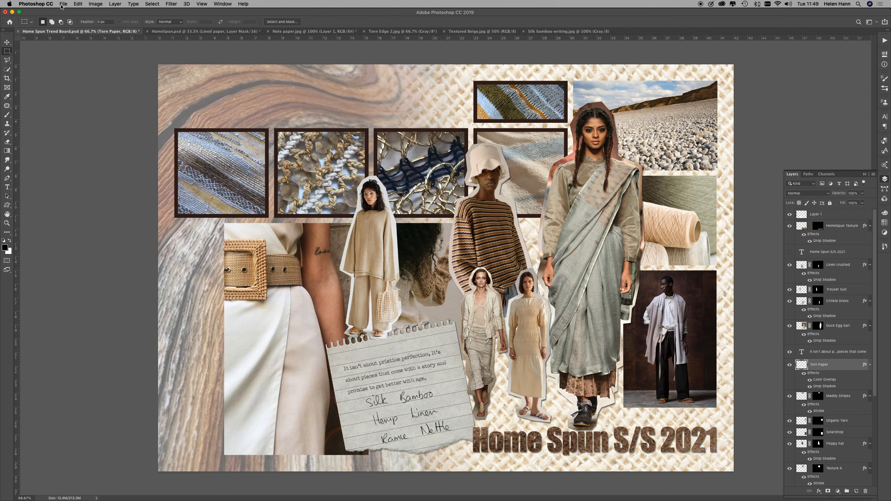
Step: Copy the whole Appeal of lifestyle.jpg image into the trend board as a new layer above Layer 1
{"action": "left_click", "coordinate": [63, 4]}
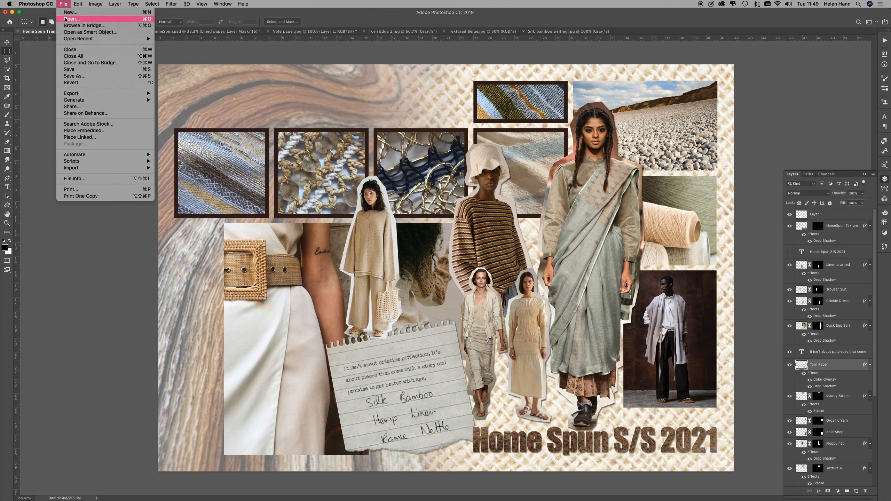
{"action": "left_click", "coordinate": [65, 19]}
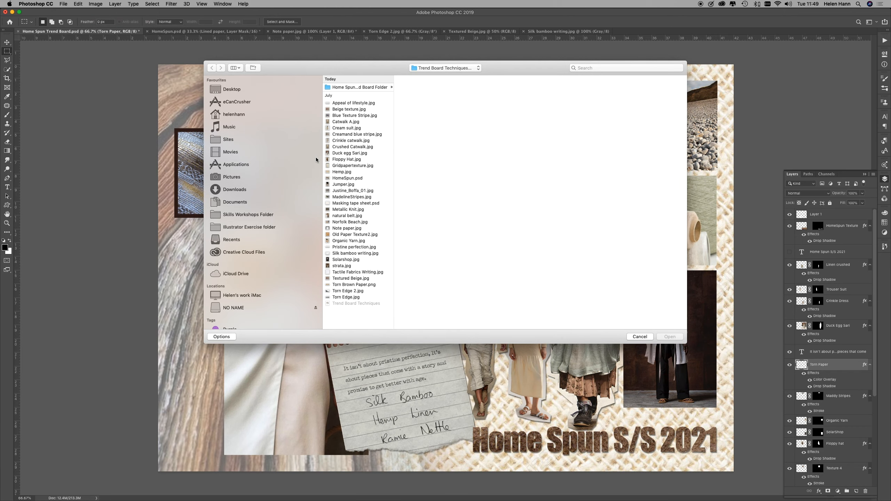
{"action": "left_click", "coordinate": [351, 247]}
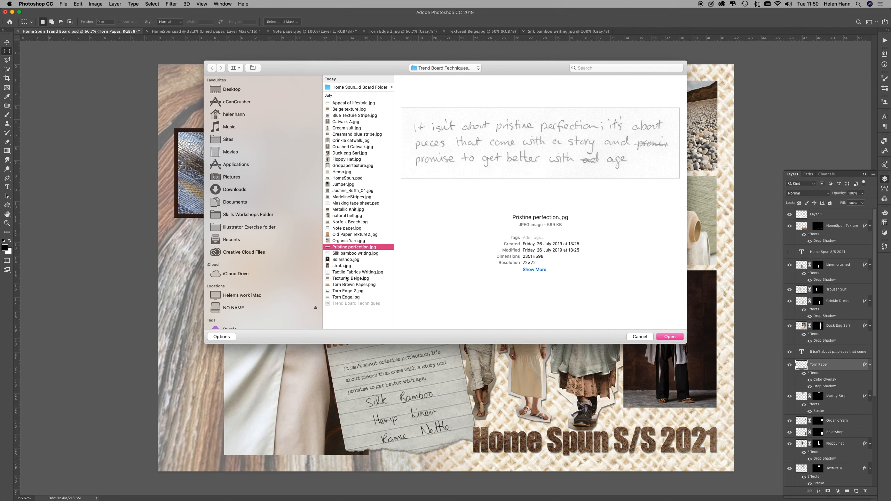
{"action": "left_click", "coordinate": [351, 103]}
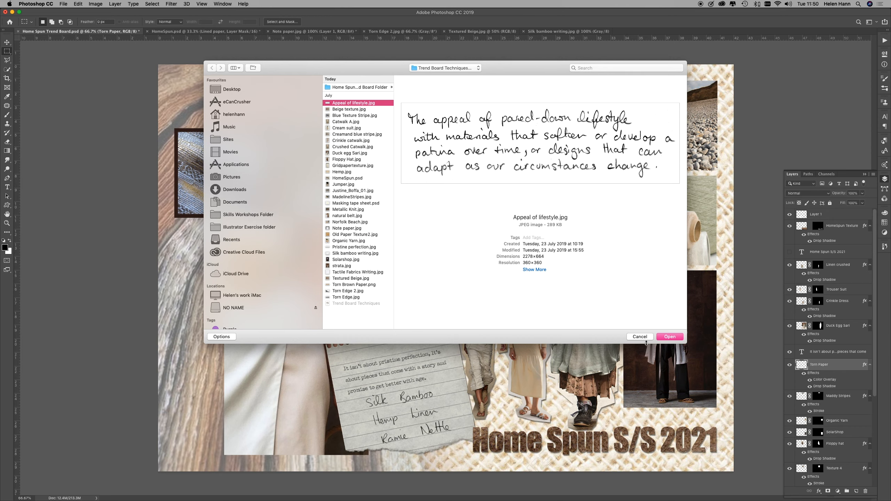
{"action": "left_click", "coordinate": [670, 337]}
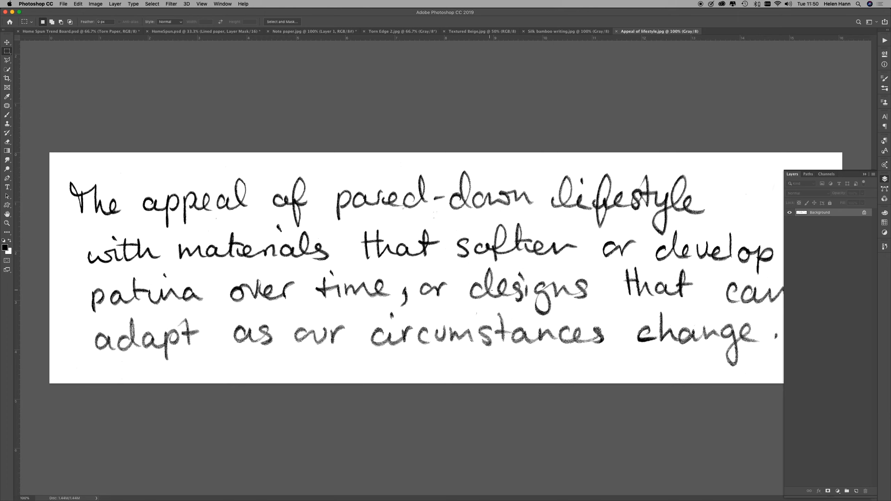
{"action": "key", "text": "super+a"}
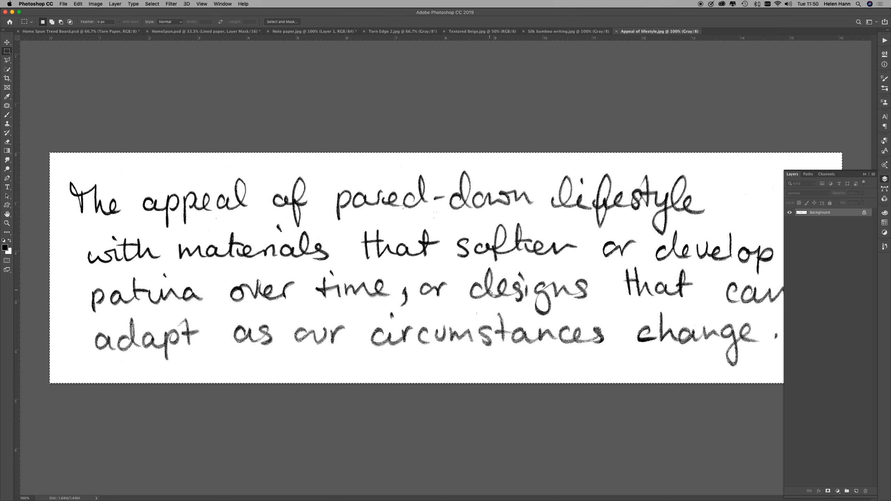
{"action": "left_click", "coordinate": [135, 31]}
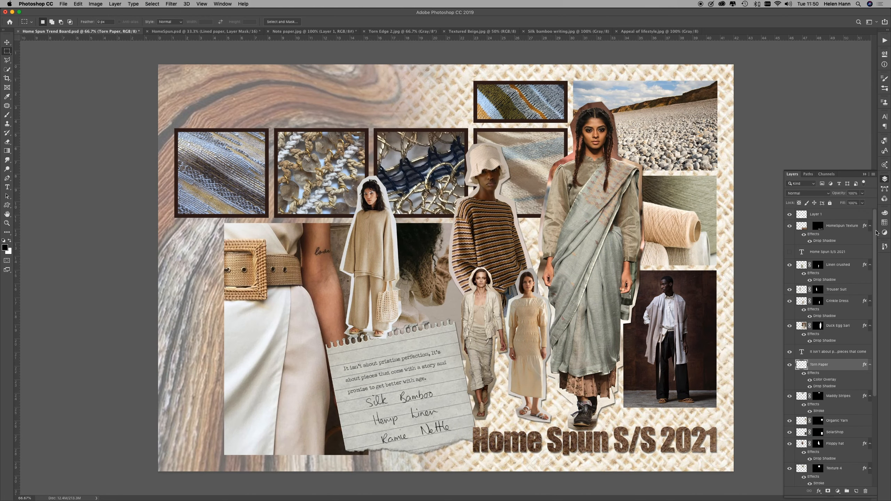
{"action": "left_click", "coordinate": [854, 214]}
{"action": "key", "text": "super+v"}
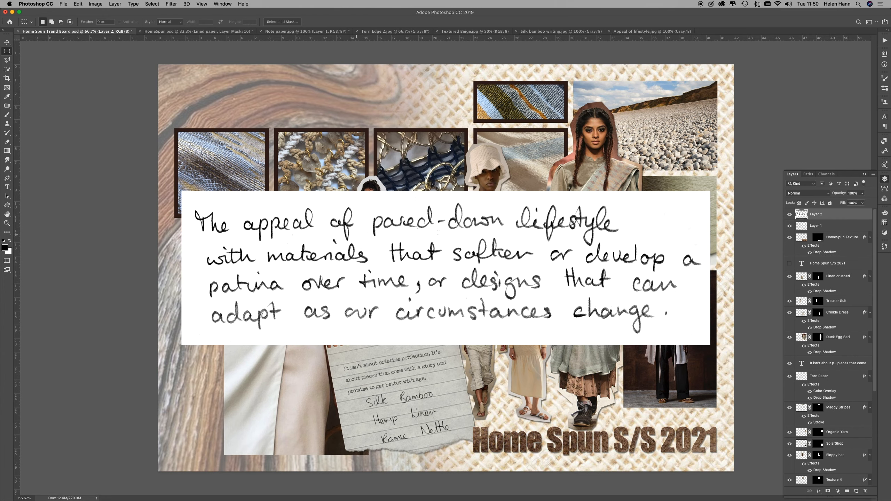
Step: Scale the lifestyle handwriting to about 43% and place it in the board's upper-left corner with the guides shown
{"action": "key", "text": "super+t"}
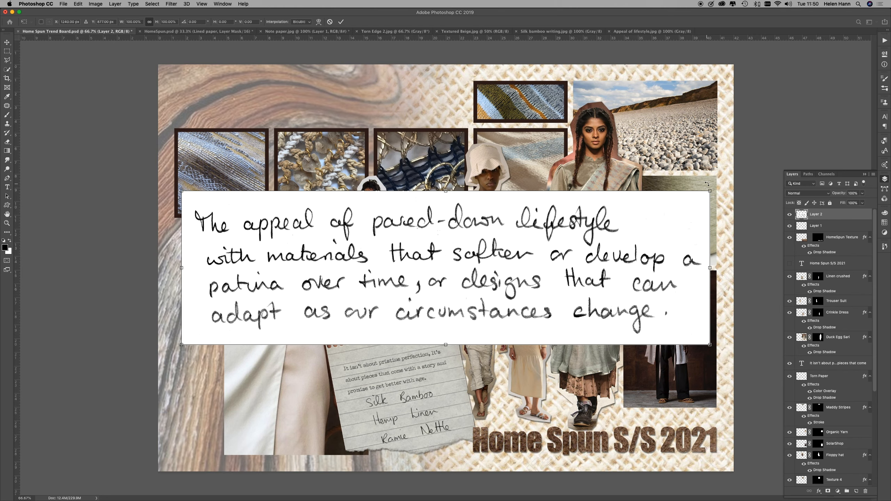
{"action": "left_click_drag", "start_coordinate": [710, 191], "coordinate": [477, 291]}
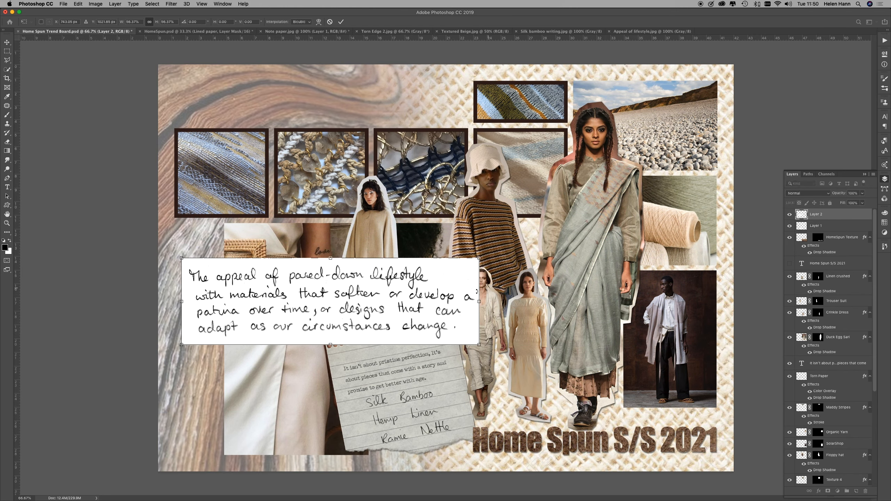
{"action": "left_click_drag", "start_coordinate": [339, 302], "coordinate": [295, 100]}
{"action": "key", "text": "super+semicolon"}
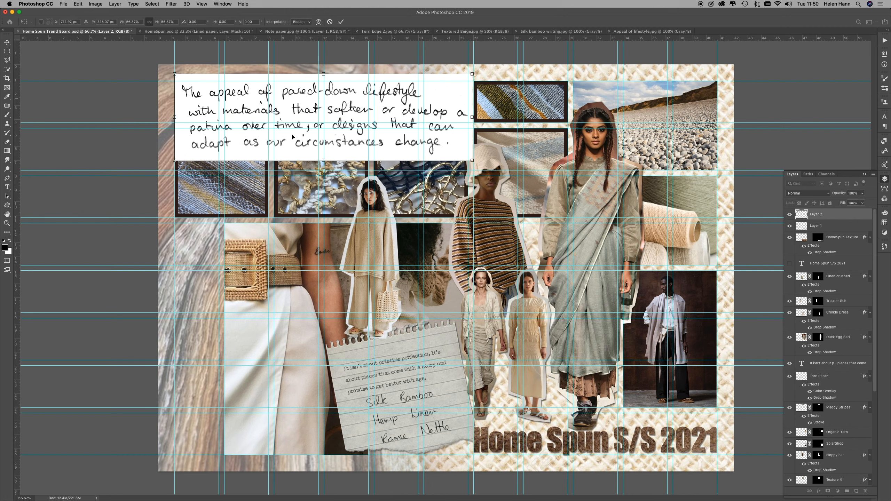
{"action": "left_click_drag", "start_coordinate": [469, 155], "coordinate": [403, 124]}
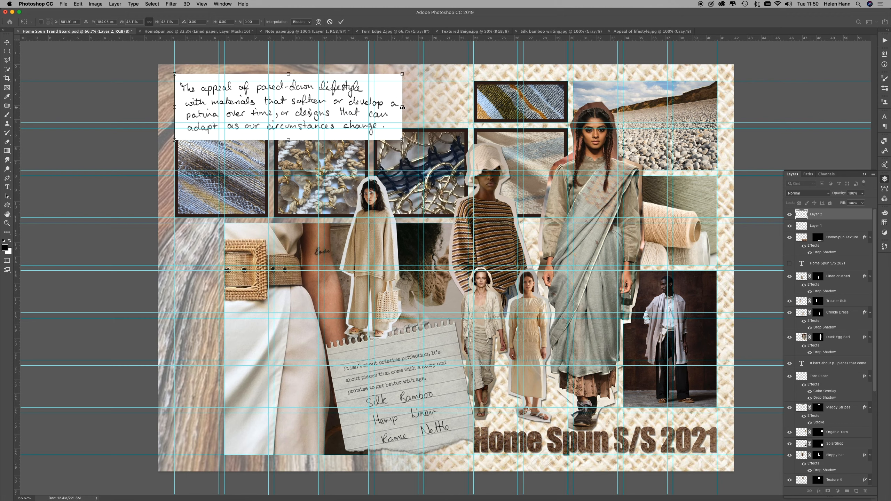
Step: Stretch the lifestyle handwriting to about 42% width and 31% height and position it just above the row of framed fabric swatches
{"action": "left_click_drag", "start_coordinate": [401, 108], "coordinate": [413, 108]}
{"action": "left_click_drag", "start_coordinate": [425, 107], "coordinate": [445, 107]}
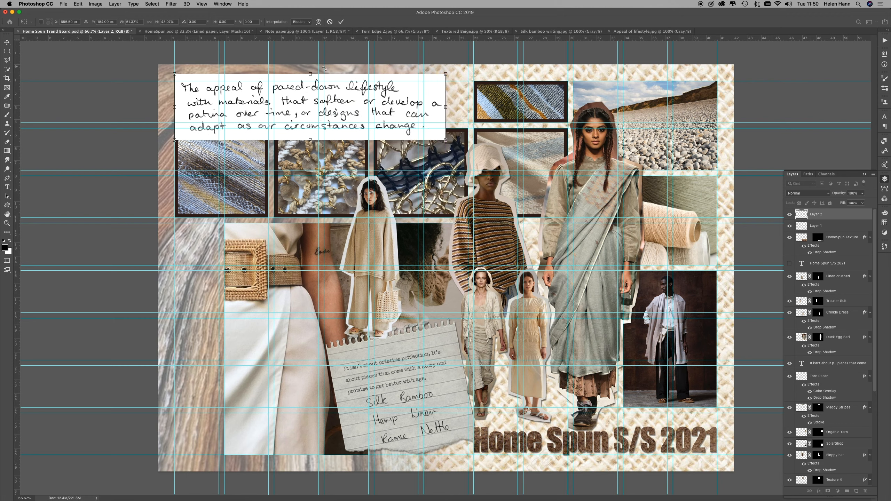
{"action": "left_click_drag", "start_coordinate": [310, 75], "coordinate": [310, 84]}
{"action": "left_click_drag", "start_coordinate": [425, 112], "coordinate": [450, 109]}
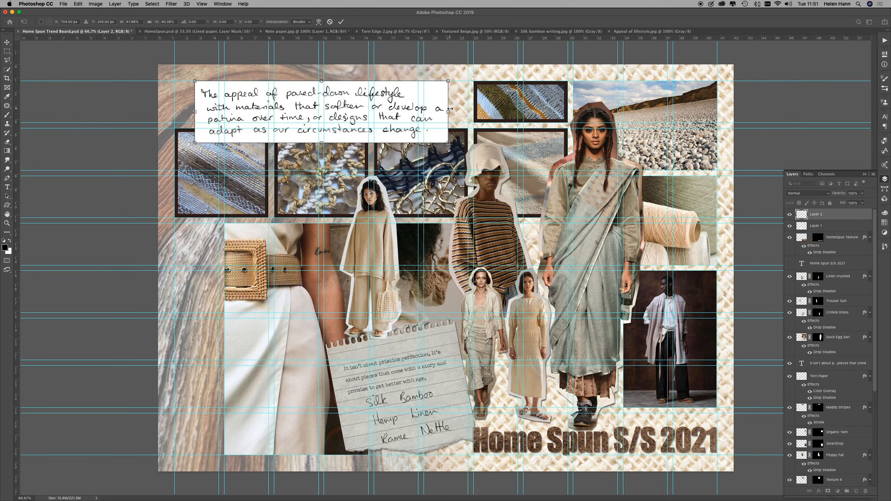
{"action": "key", "text": "super+z"}
{"action": "left_click_drag", "start_coordinate": [425, 112], "coordinate": [462, 108]}
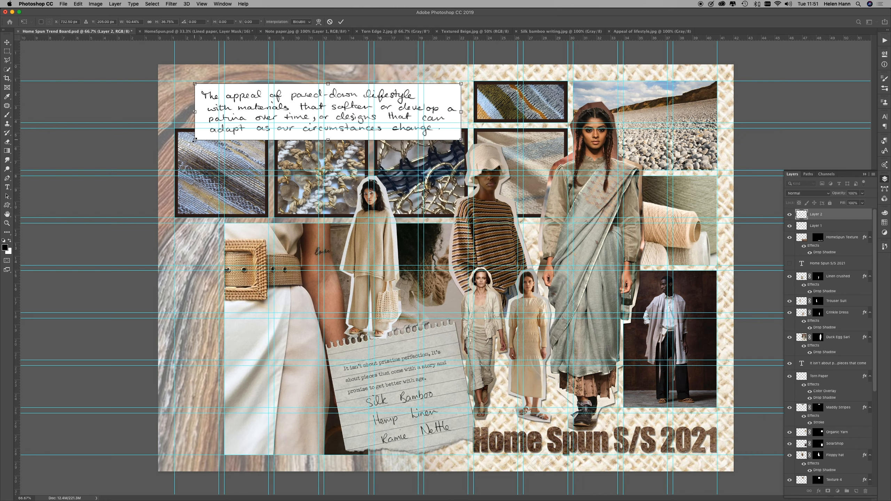
{"action": "left_click_drag", "start_coordinate": [187, 134], "coordinate": [227, 122]}
{"action": "left_click_drag", "start_coordinate": [306, 113], "coordinate": [278, 110]}
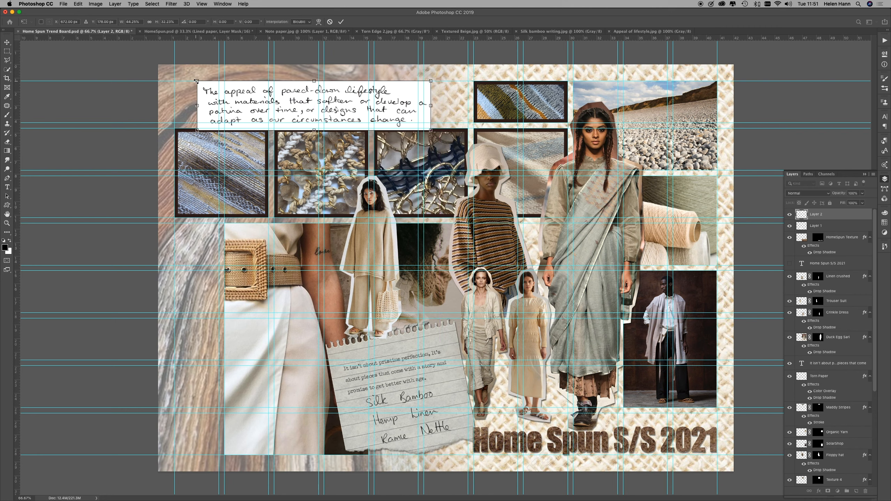
{"action": "left_click_drag", "start_coordinate": [196, 81], "coordinate": [207, 86]}
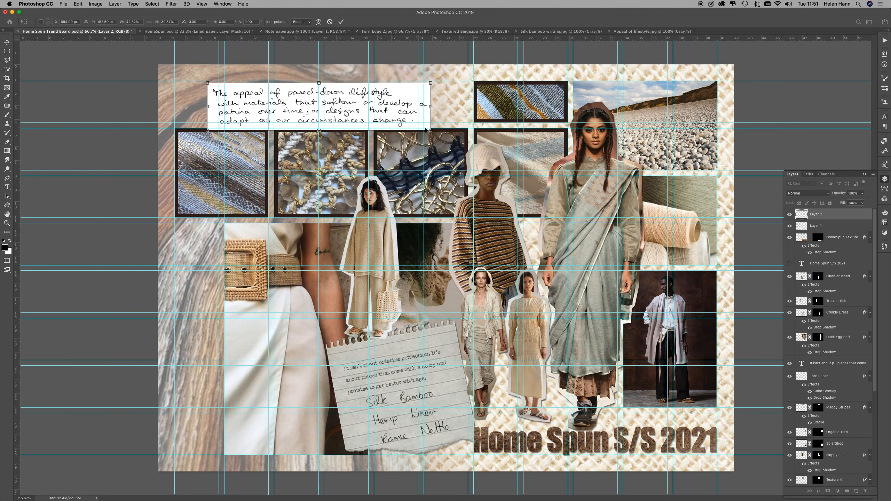
{"action": "left_click_drag", "start_coordinate": [430, 130], "coordinate": [428, 129]}
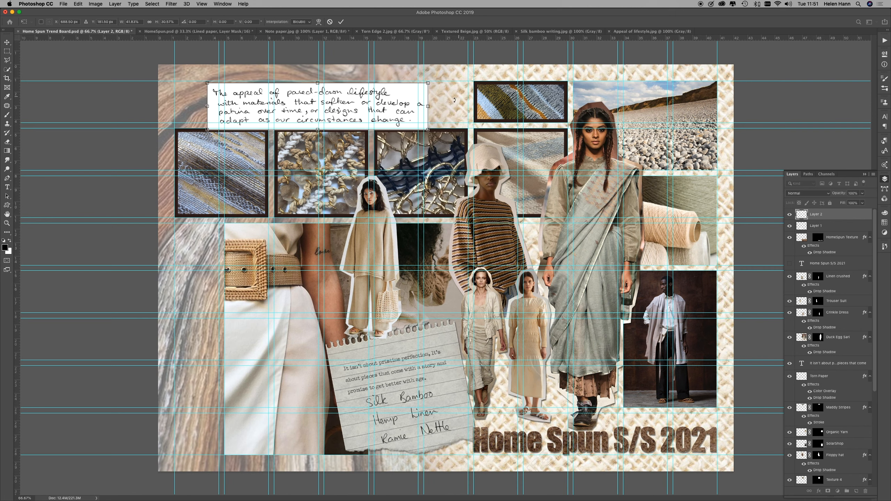
{"action": "key", "text": "Return"}
{"action": "key", "text": "m"}
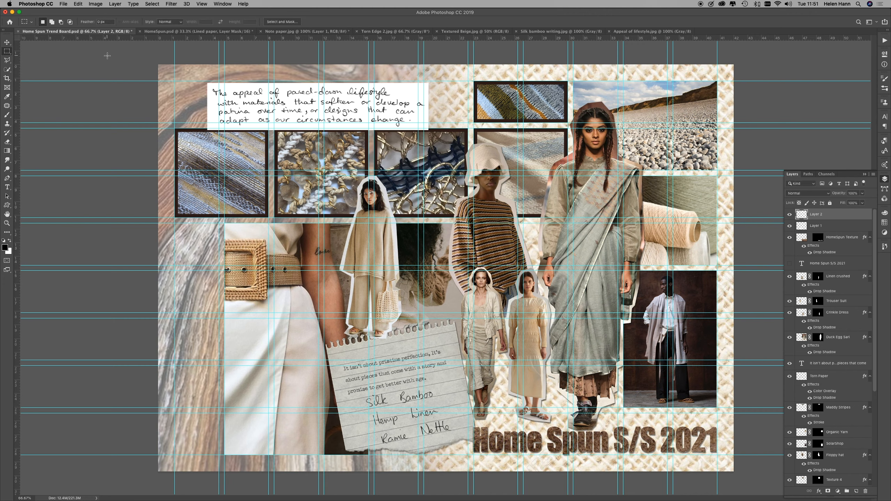
Step: Open the Old Paper Texture2.jpg image
{"action": "left_click", "coordinate": [63, 4]}
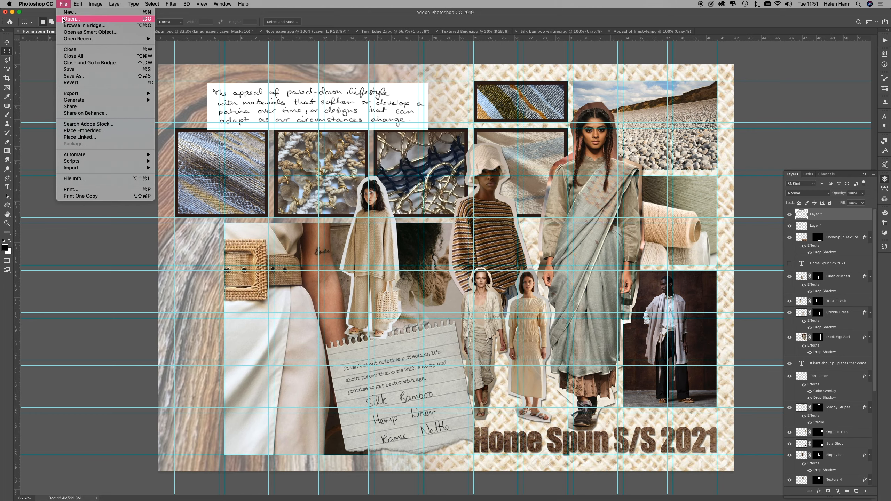
{"action": "left_click", "coordinate": [63, 20]}
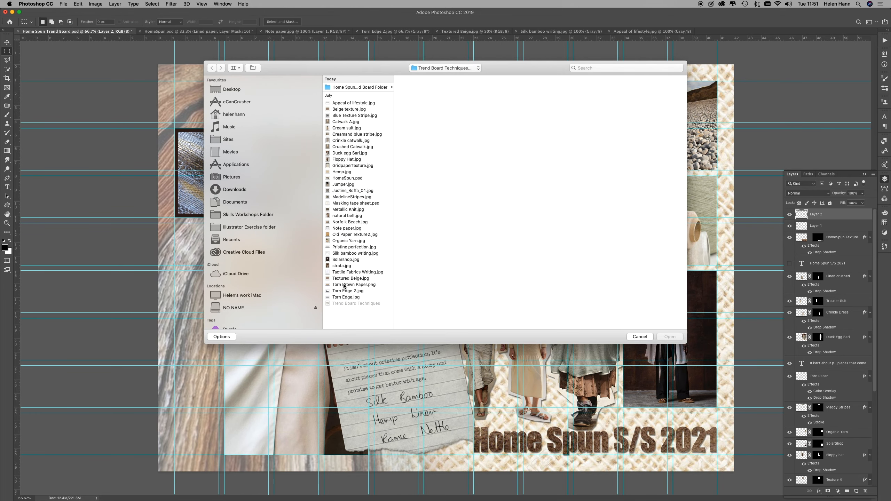
{"action": "left_click", "coordinate": [344, 285]}
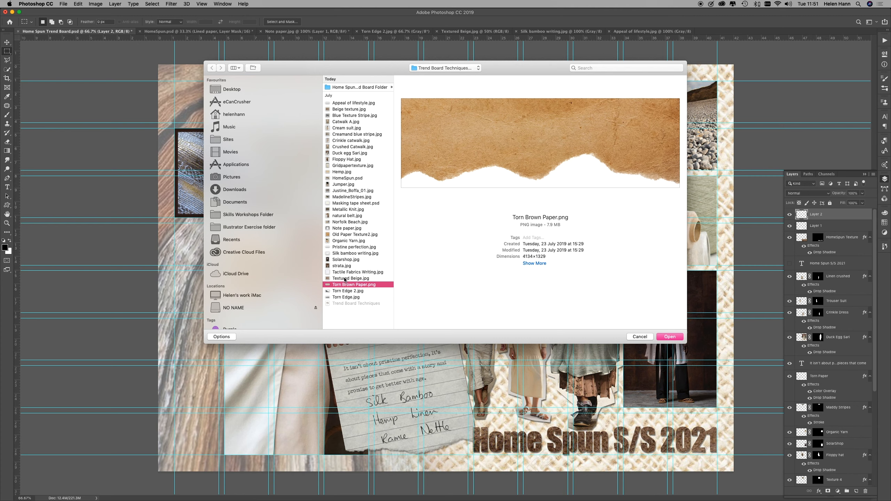
{"action": "left_click", "coordinate": [345, 279]}
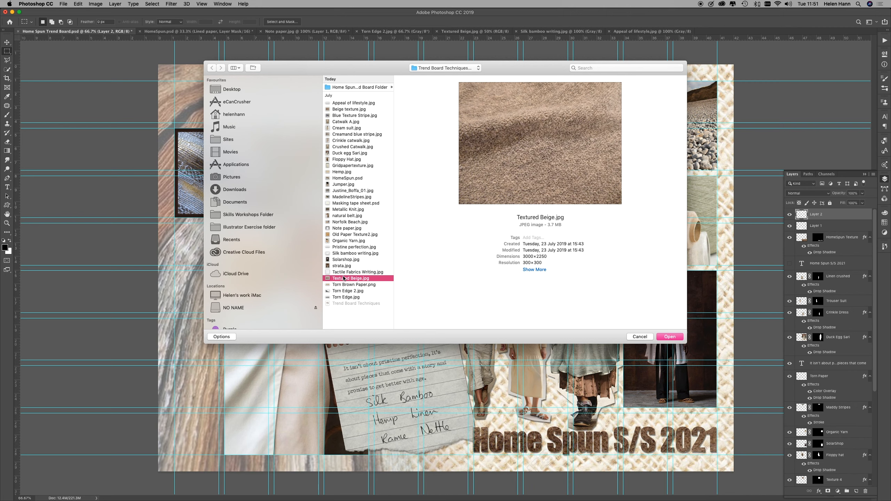
{"action": "left_click", "coordinate": [344, 273]}
{"action": "left_click", "coordinate": [347, 253]}
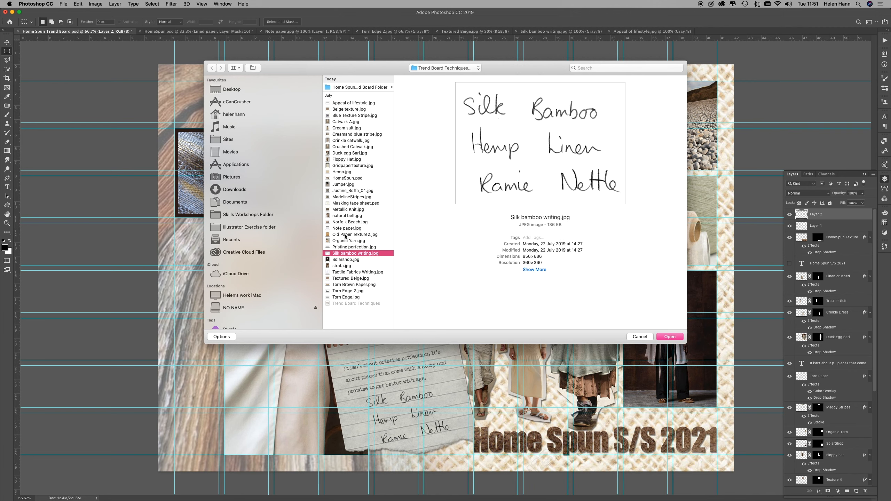
{"action": "left_click", "coordinate": [342, 235]}
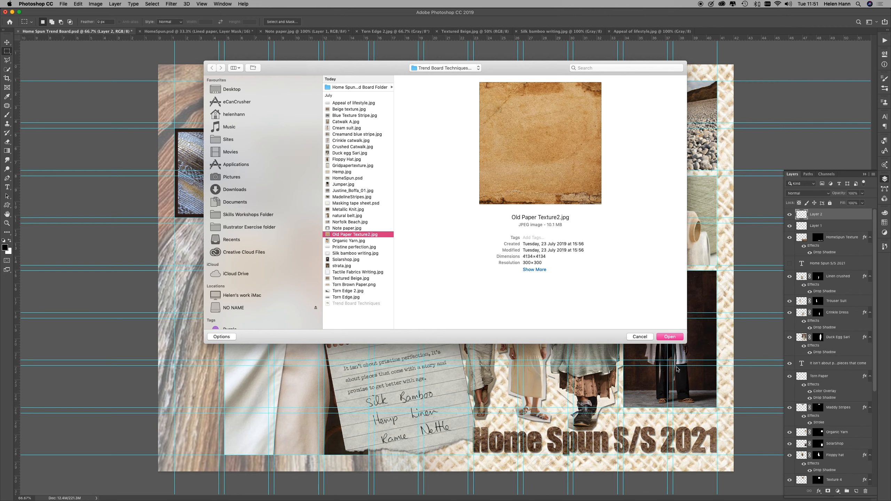
{"action": "left_click", "coordinate": [673, 339]}
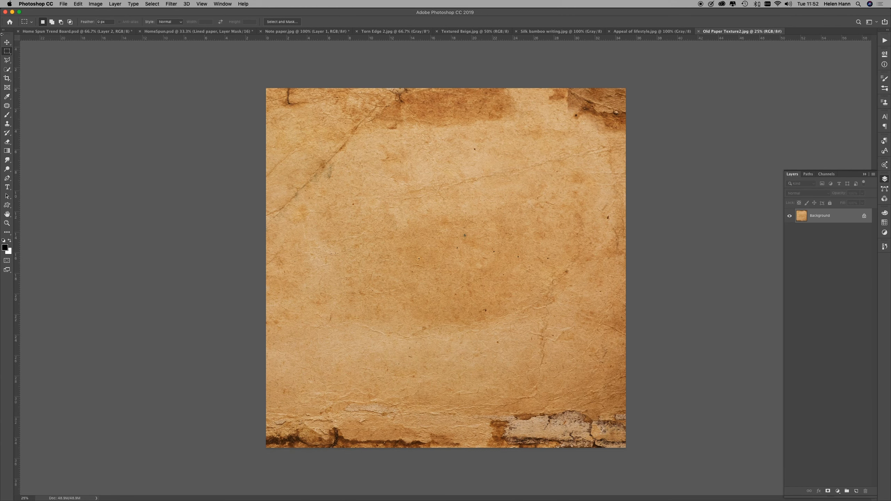
Step: Copy a full-width horizontal strip from the upper part of the old paper texture into the trend board as a new layer
{"action": "left_click_drag", "start_coordinate": [265, 109], "coordinate": [635, 181]}
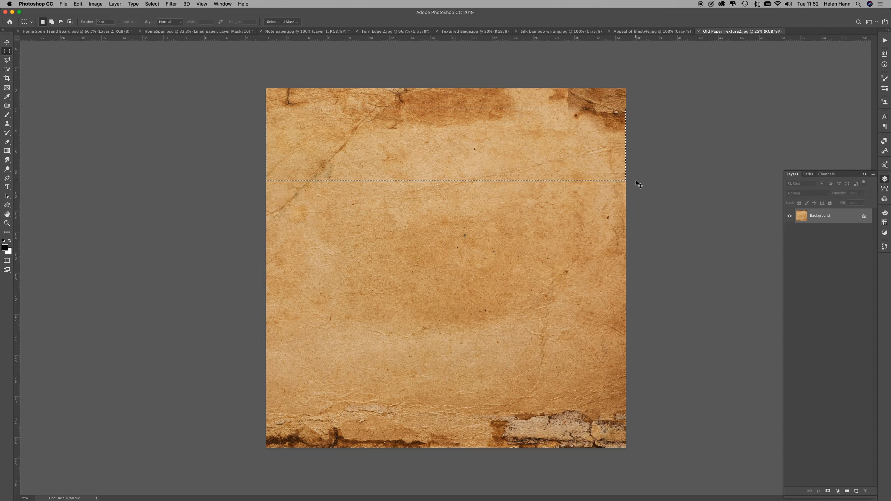
{"action": "left_click", "coordinate": [99, 32]}
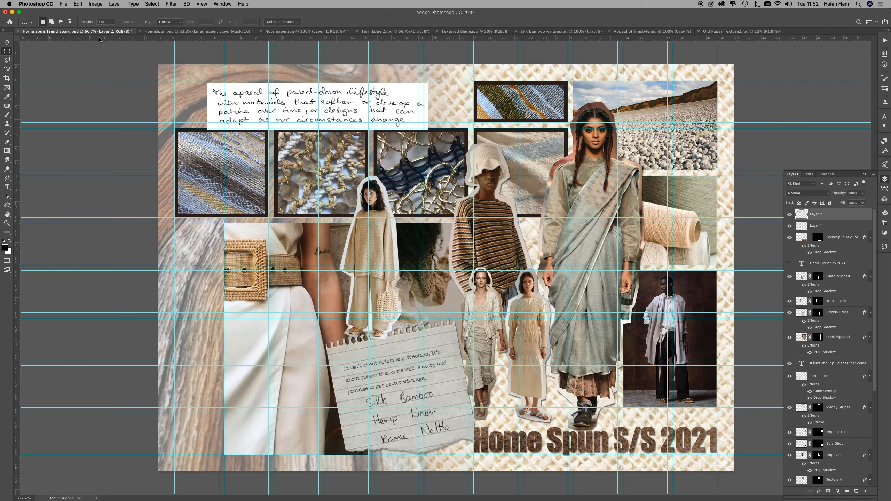
{"action": "key", "text": "super+v"}
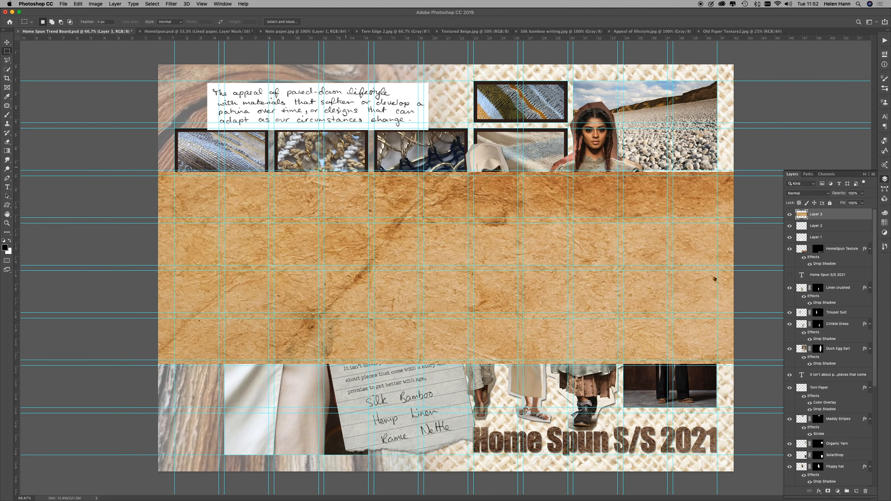
Step: Scale the old paper strip to about 31% and align it to the board's upper-left guides, ending before the small framed swatch
{"action": "key", "text": "super+t"}
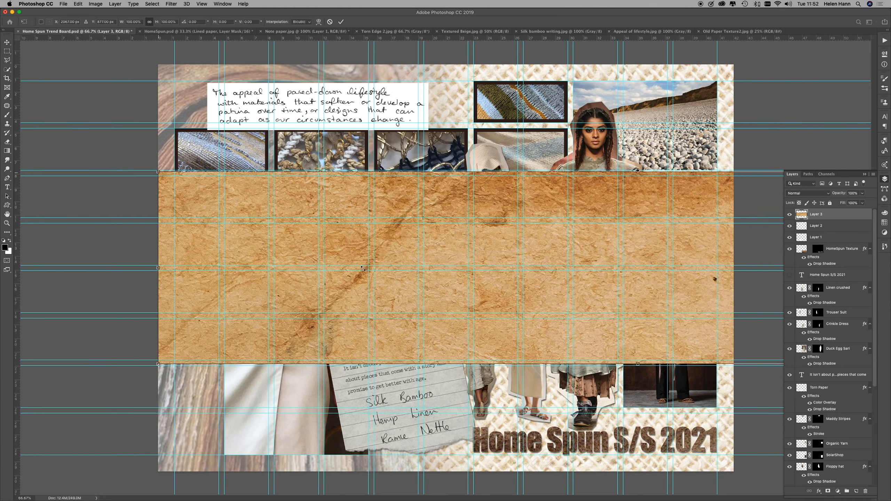
{"action": "left_click_drag", "start_coordinate": [363, 269], "coordinate": [662, 344]}
{"action": "left_click_drag", "start_coordinate": [696, 307], "coordinate": [226, 119]}
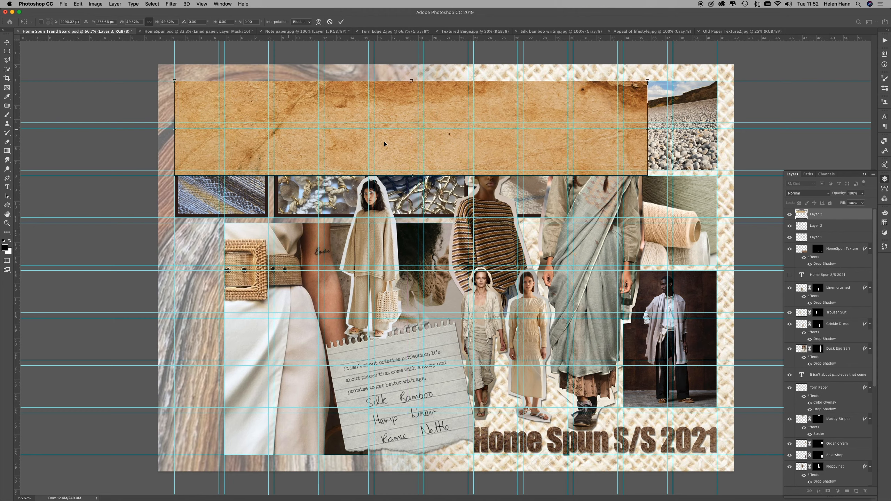
{"action": "left_click_drag", "start_coordinate": [648, 176], "coordinate": [470, 127]}
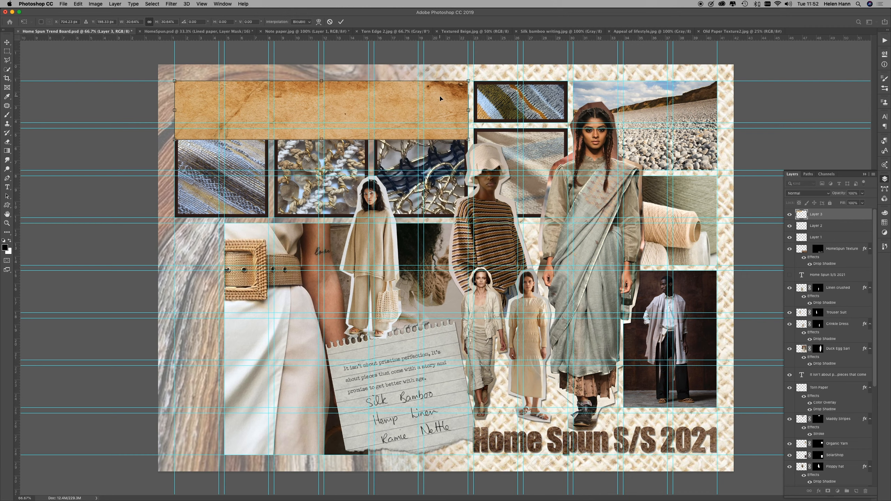
{"action": "key", "text": "Return"}
Step: Mask the old paper strip to the guide-bounded area above the row of framed fabric swatches
{"action": "key", "text": "m"}
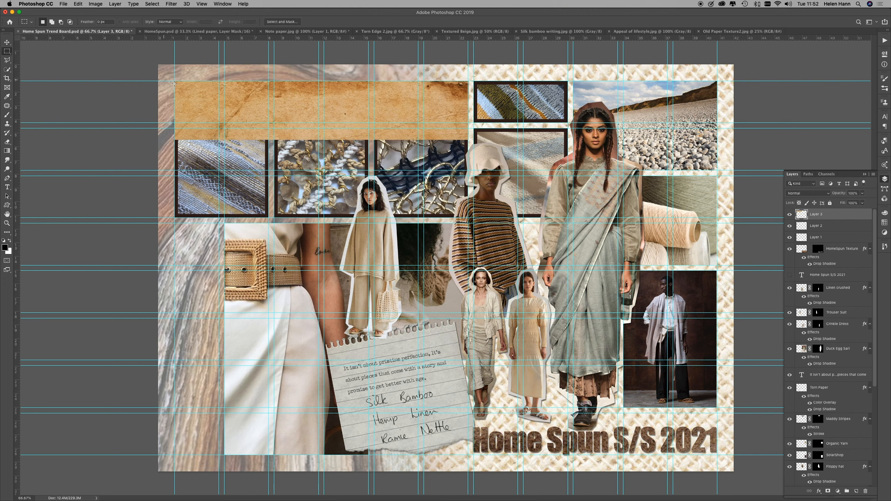
{"action": "left_click_drag", "start_coordinate": [174, 81], "coordinate": [468, 129]}
{"action": "left_click", "coordinate": [828, 492]}
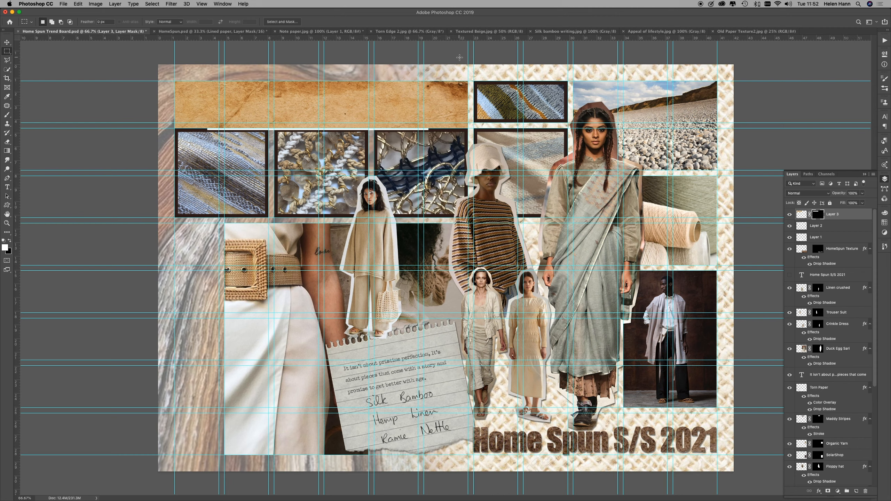
Step: Rotate the masked old paper strip about 3.6° counterclockwise and nudge it slightly down
{"action": "key", "text": "super+t"}
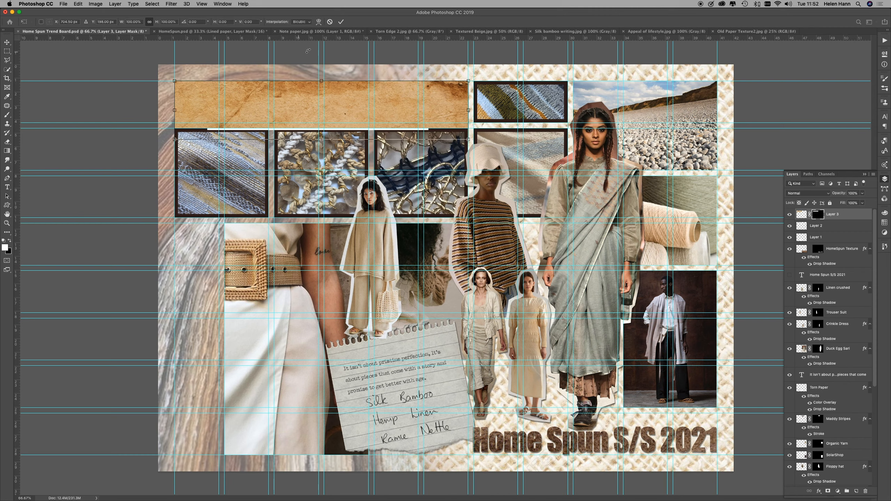
{"action": "left_click_drag", "start_coordinate": [471, 75], "coordinate": [463, 67]}
{"action": "left_click_drag", "start_coordinate": [432, 93], "coordinate": [432, 96]}
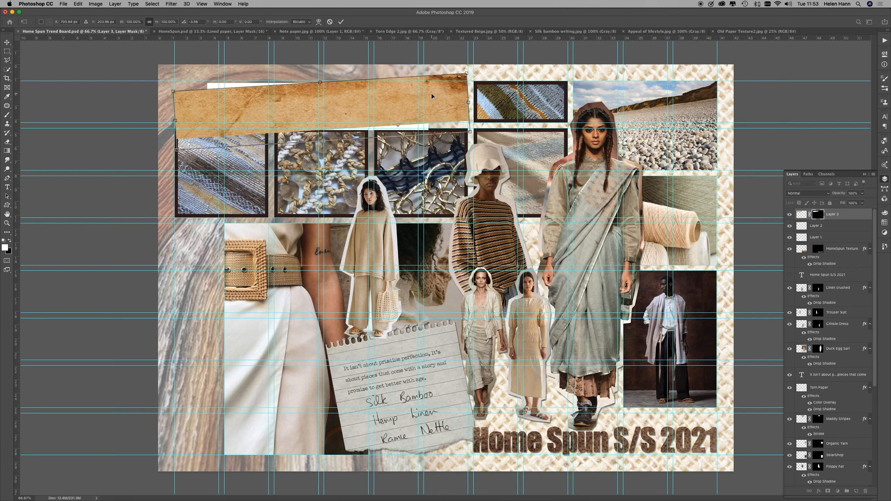
{"action": "key", "text": "Return"}
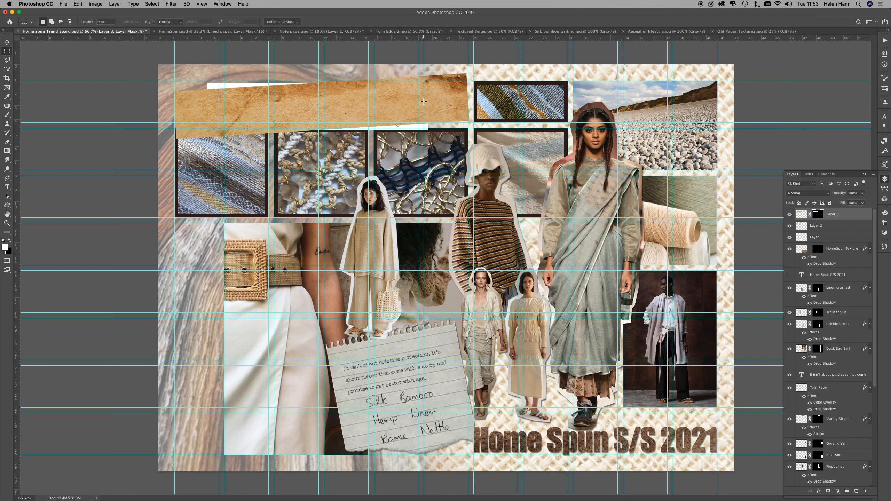
Step: Move the lifestyle handwriting layer above the old paper layer and rotate it about 2.8° counterclockwise to follow the strip
{"action": "left_click_drag", "start_coordinate": [822, 228], "coordinate": [837, 213]}
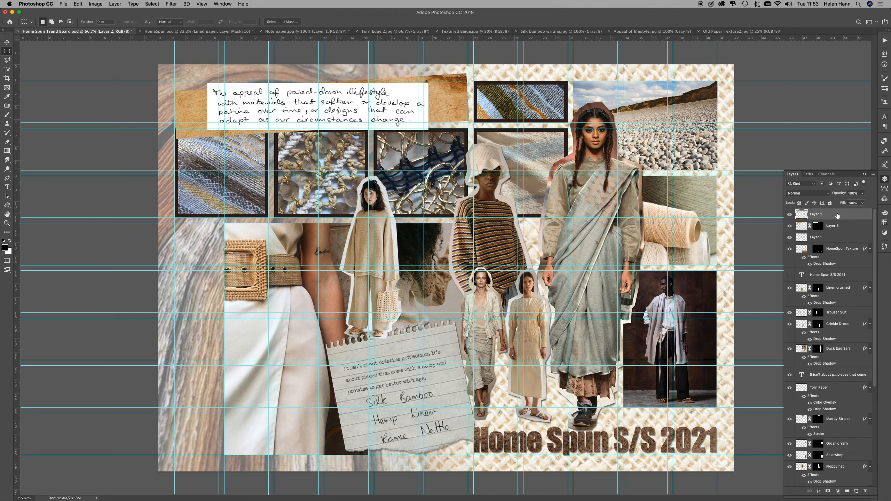
{"action": "key", "text": "super+t"}
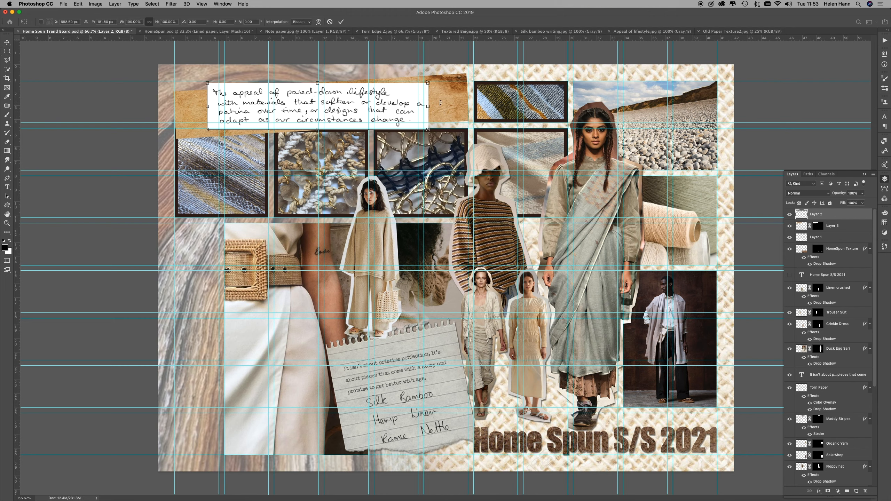
{"action": "left_click_drag", "start_coordinate": [435, 81], "coordinate": [428, 77]}
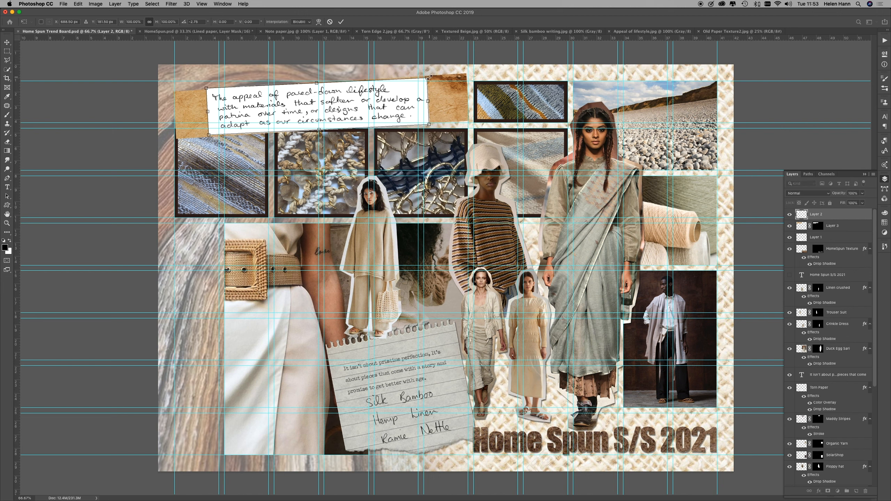
Step: Blend the lifestyle handwriting with Multiply and stretch it to about 113% width, slightly reduced in height, so it fills the old paper strip
{"action": "left_click", "coordinate": [829, 193]}
{"action": "left_click", "coordinate": [818, 214]}
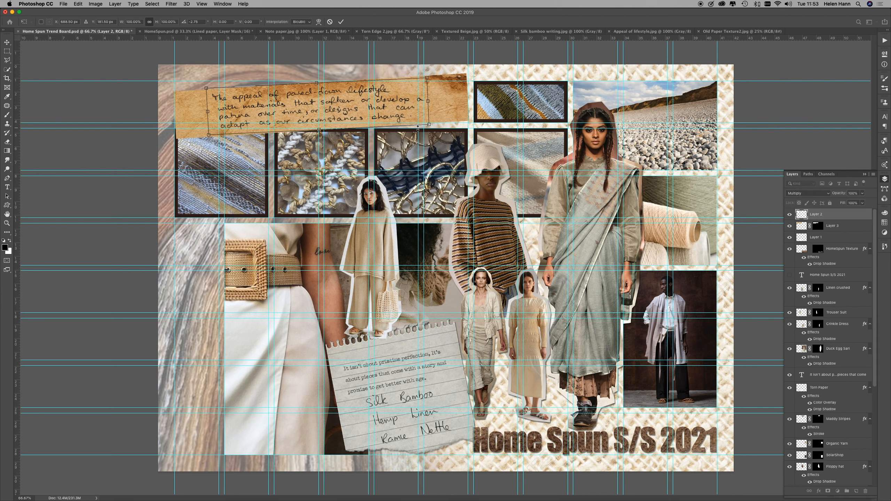
{"action": "left_click_drag", "start_coordinate": [297, 104], "coordinate": [302, 104]}
{"action": "mouse_move", "coordinate": [213, 113]}
{"action": "left_mouse_down"}
{"action": "mouse_move", "coordinate": [196, 113]}
{"action": "mouse_move", "coordinate": [203, 115]}
{"action": "left_mouse_up"}
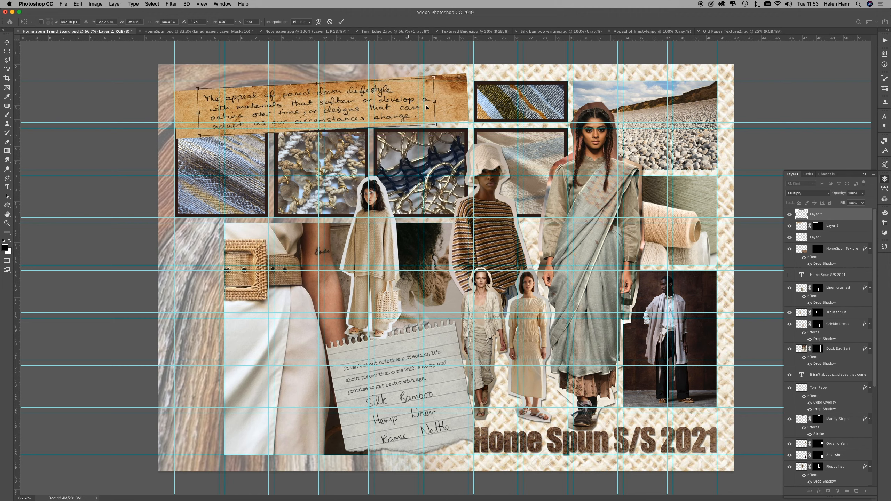
{"action": "left_click_drag", "start_coordinate": [434, 101], "coordinate": [449, 100]}
{"action": "left_click_drag", "start_coordinate": [321, 83], "coordinate": [322, 86]}
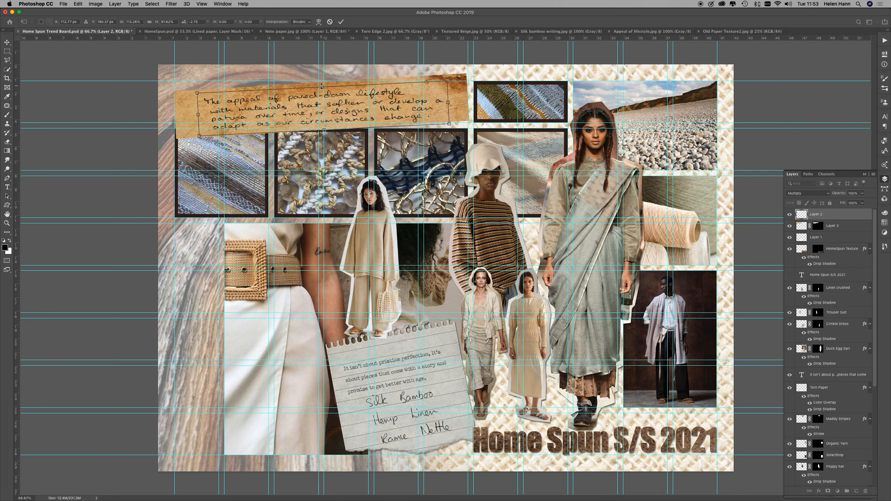
{"action": "key", "text": "Return"}
Step: Hide the guides and copy the HomeSpun Texture layer's drop shadow onto the old paper strip's layer, Layer 3
{"action": "key", "text": "m"}
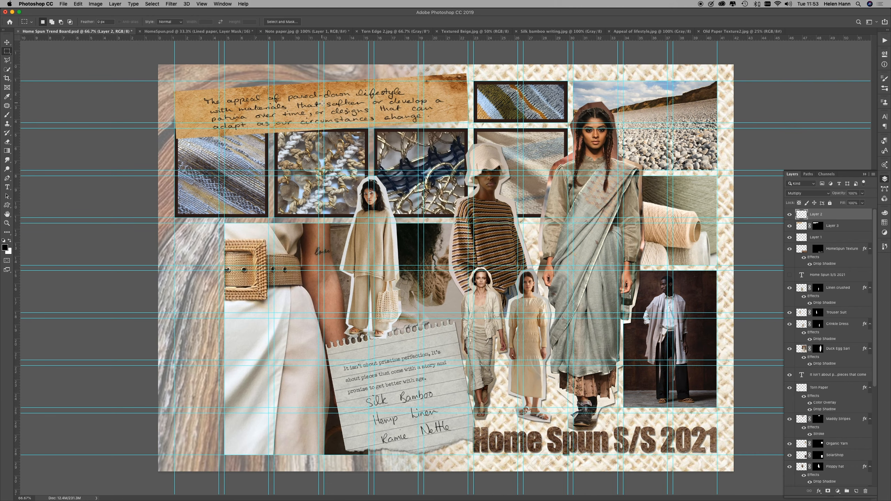
{"action": "key", "text": "super+semicolon"}
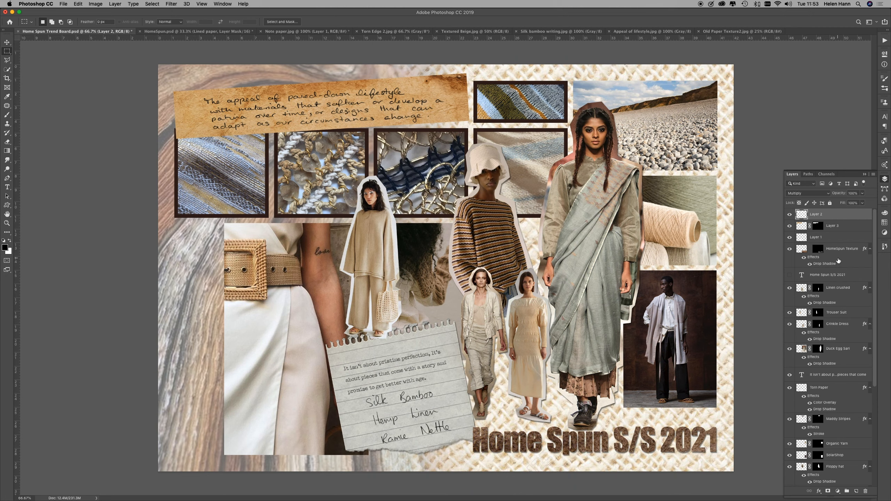
{"action": "left_click_drag", "start_coordinate": [839, 260], "coordinate": [836, 217]}
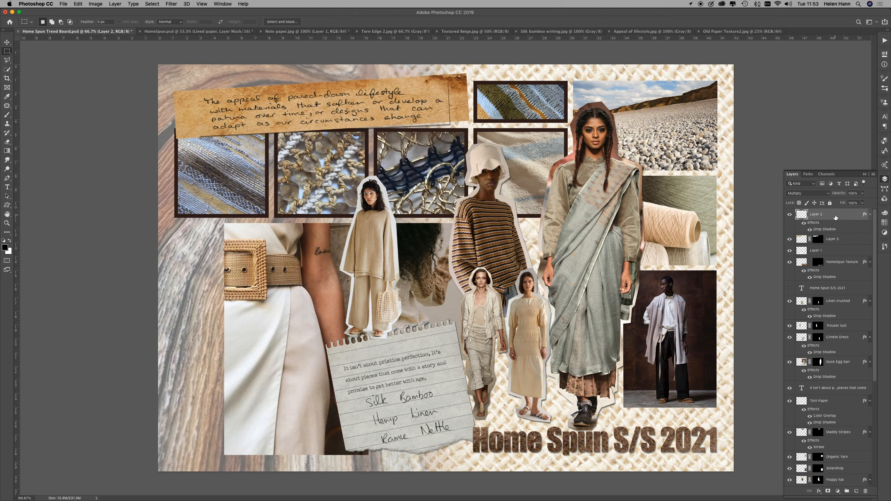
{"action": "key", "text": "super+z"}
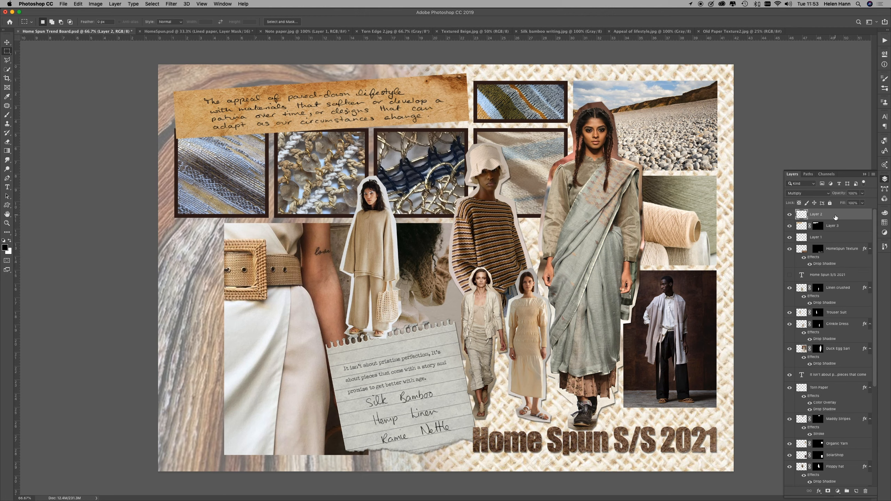
{"action": "left_click_drag", "start_coordinate": [837, 264], "coordinate": [837, 230]}
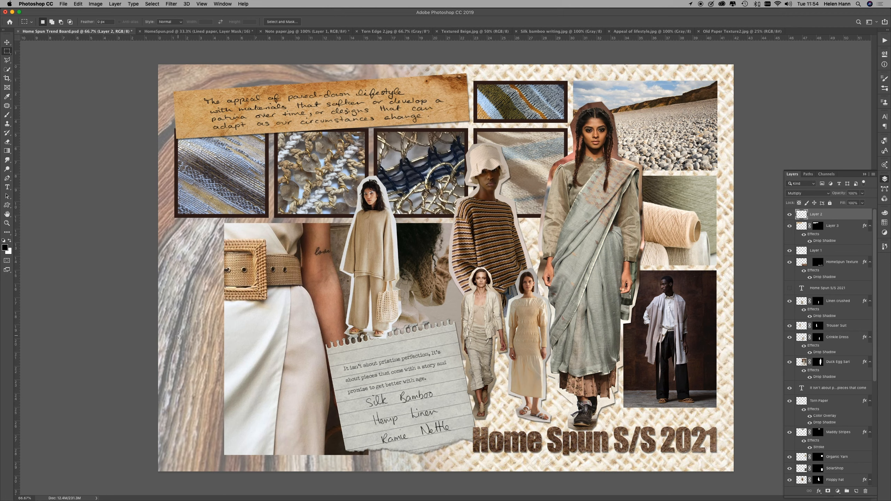
Step: Show the guides, select a rectangle left of the belt buckle, and set the foreground to PANTONE 7536 C sampled from the green yarn
{"action": "key", "text": "super+semicolon"}
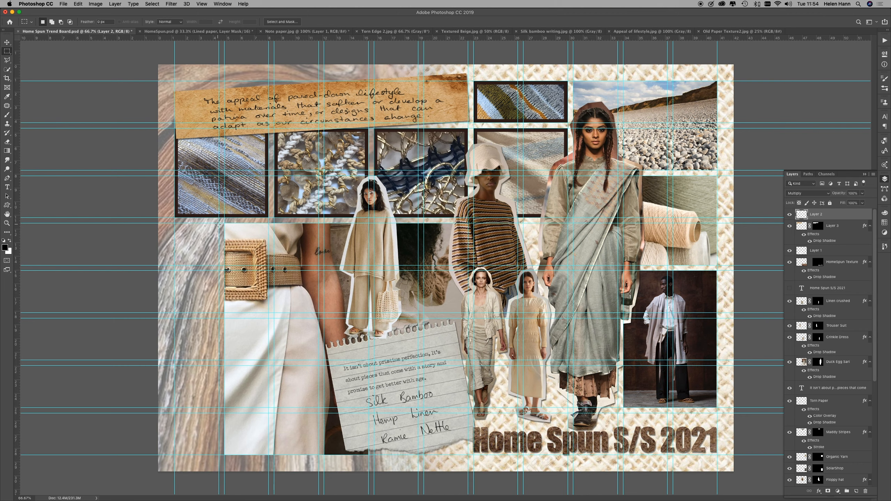
{"action": "left_click_drag", "start_coordinate": [219, 224], "coordinate": [146, 262]}
{"action": "left_click", "coordinate": [7, 115]}
{"action": "left_click", "coordinate": [5, 248]}
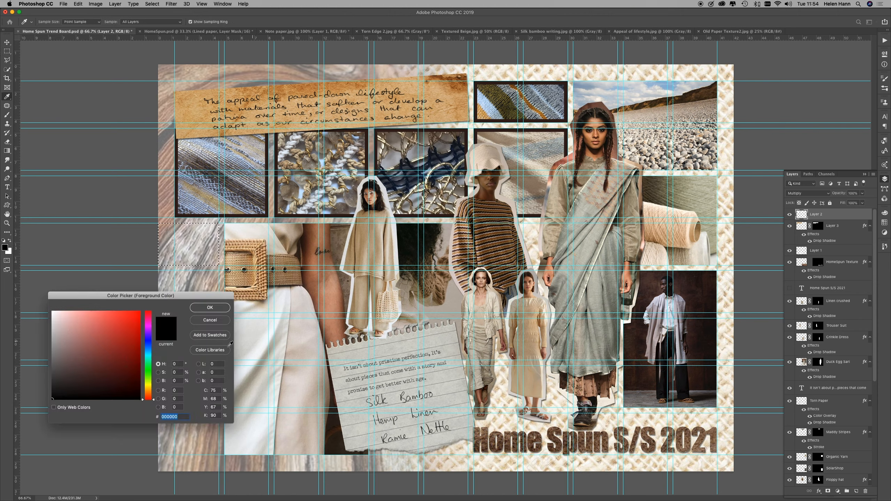
{"action": "left_click", "coordinate": [203, 350]}
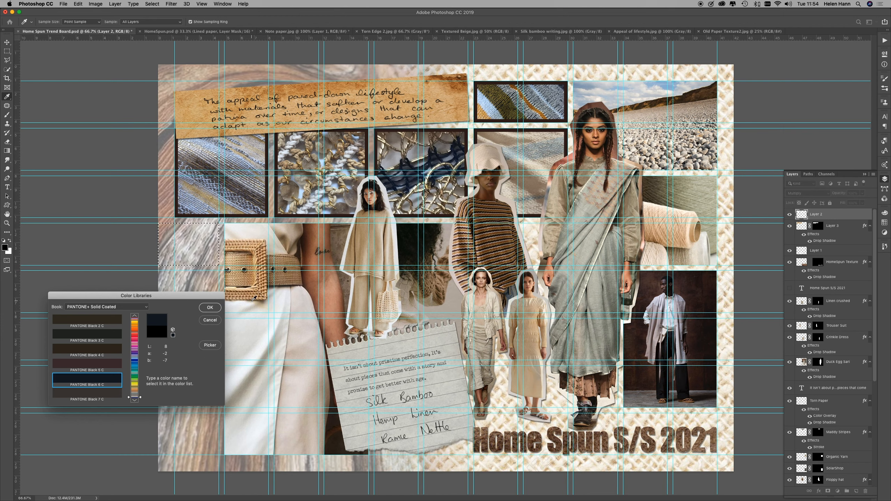
{"action": "left_click", "coordinate": [589, 250]}
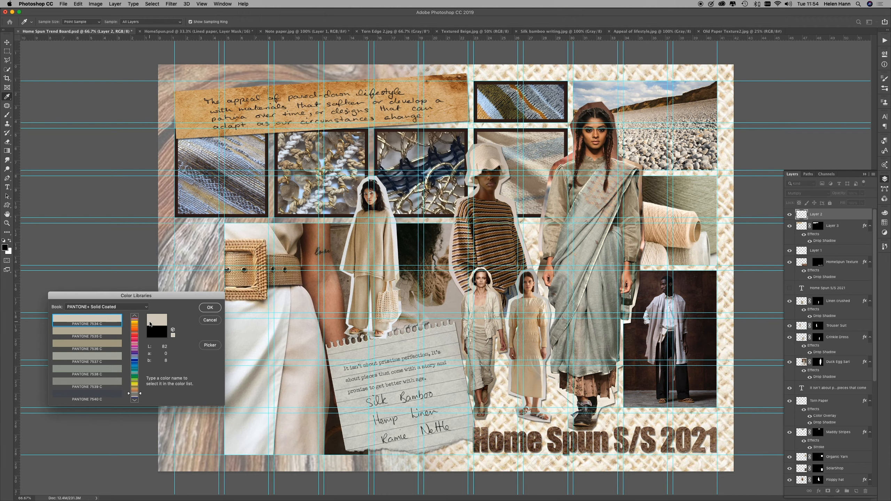
{"action": "left_click", "coordinate": [599, 306]}
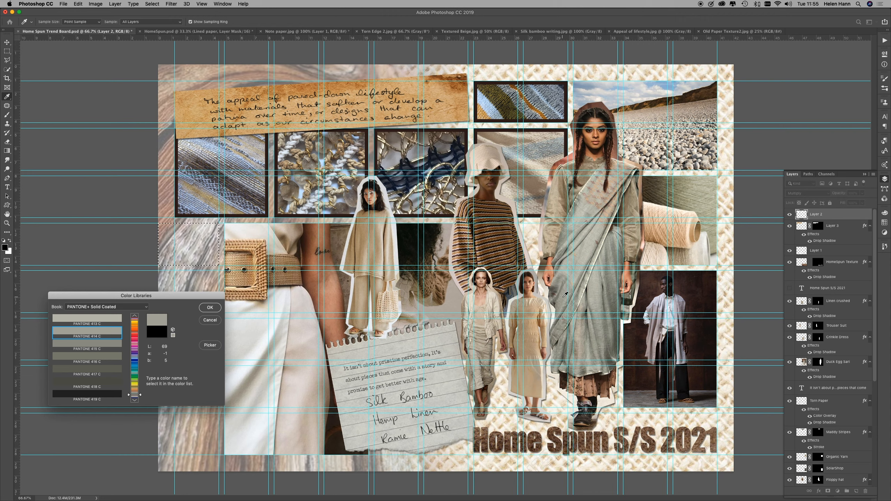
{"action": "left_click", "coordinate": [683, 185]}
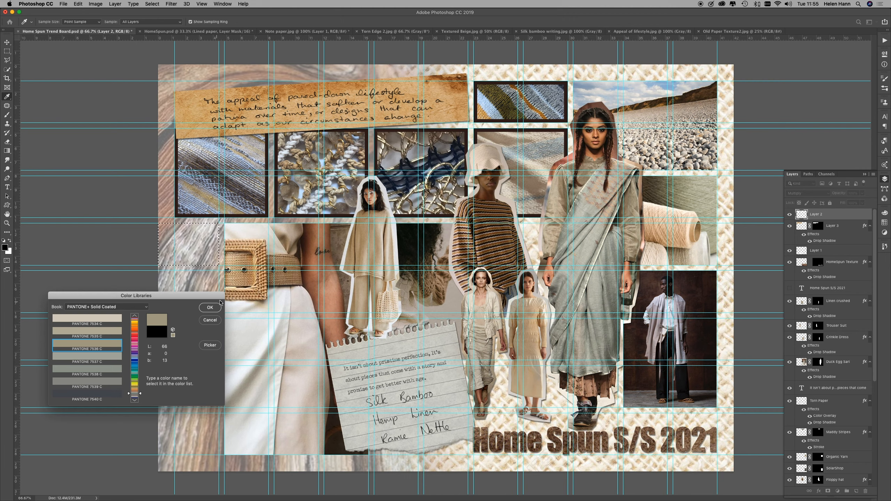
{"action": "left_click", "coordinate": [210, 308]}
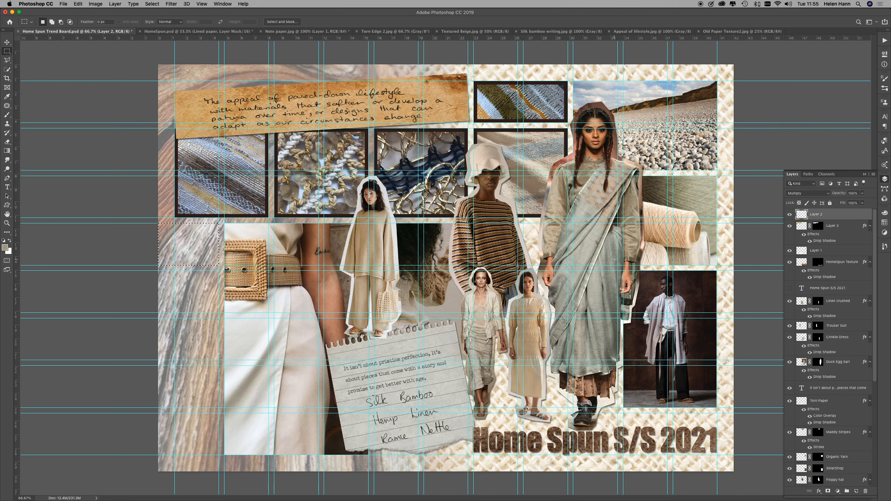
Step: Create a layer named Colour Swatch 1 and fill the selected rectangle with the foreground colour using the Paint Bucket
{"action": "left_click", "coordinate": [874, 174]}
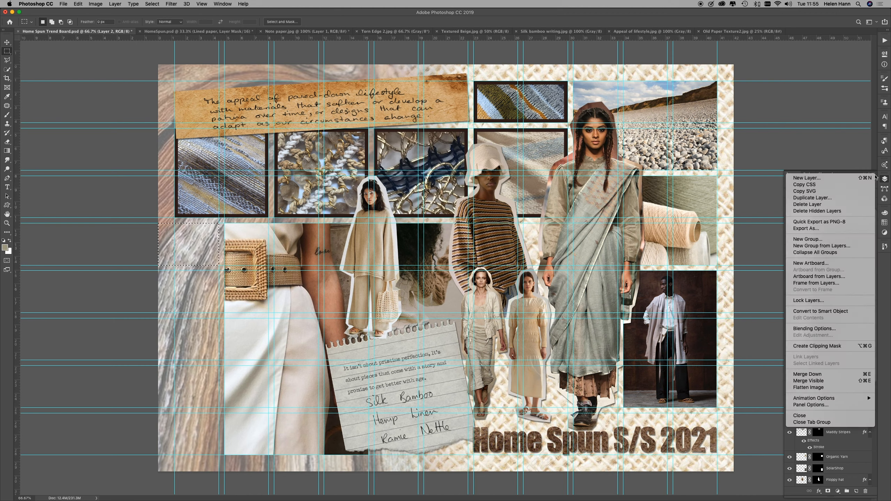
{"action": "left_click", "coordinate": [847, 179]}
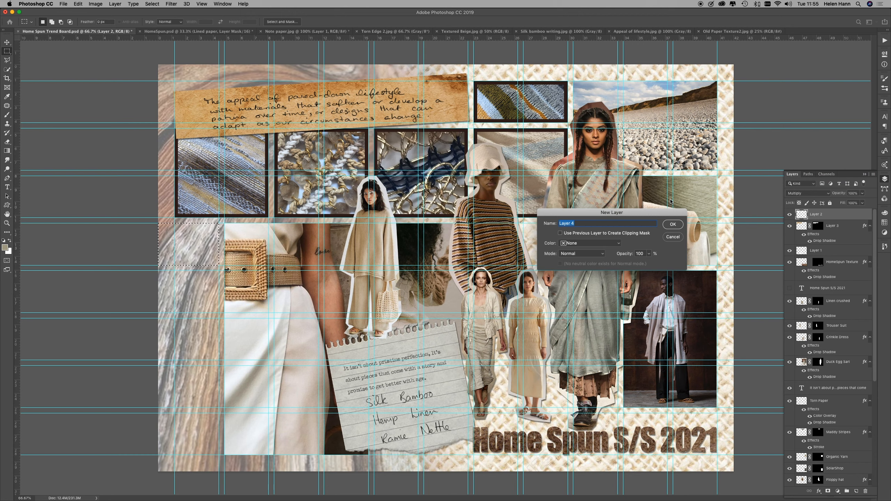
{"action": "type", "text": "Colour Swatch 1"}
{"action": "left_click", "coordinate": [673, 224]}
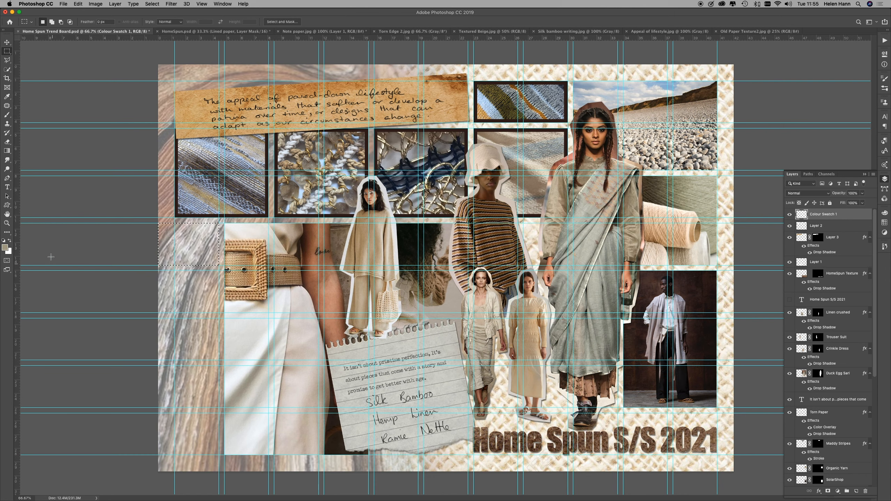
{"action": "left_click", "coordinate": [7, 151]}
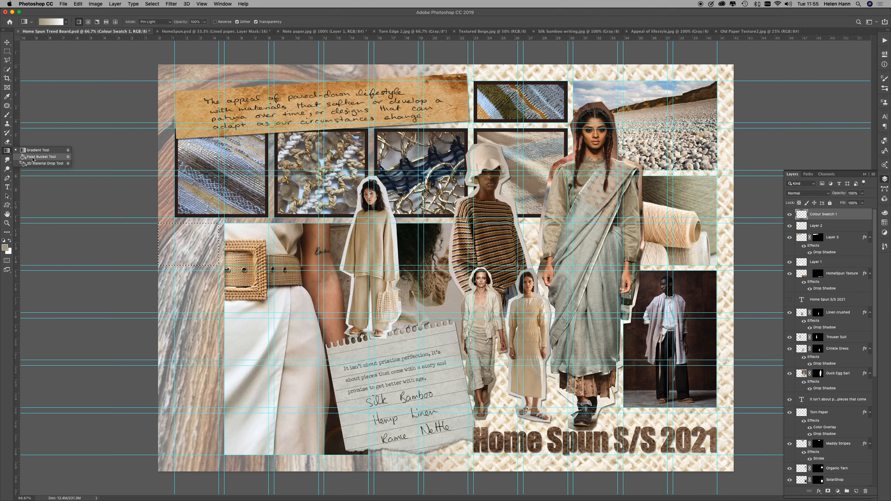
{"action": "left_click", "coordinate": [33, 157]}
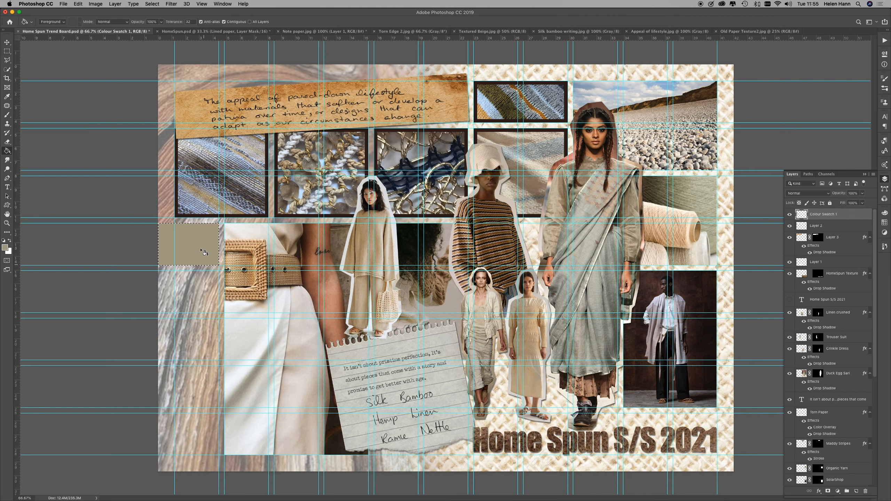
Step: Move the rectangular selection down to the next guide cell directly below the first colour swatch
{"action": "left_click", "coordinate": [7, 51]}
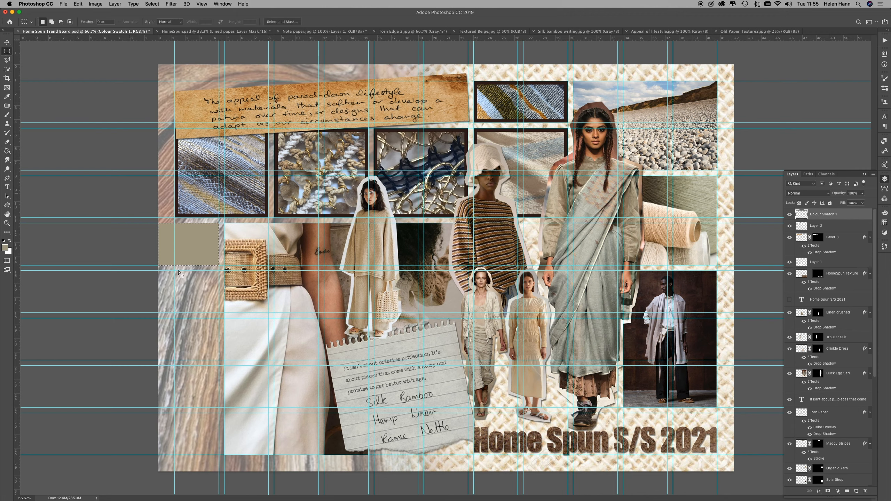
{"action": "left_click_drag", "start_coordinate": [192, 244], "coordinate": [192, 293]}
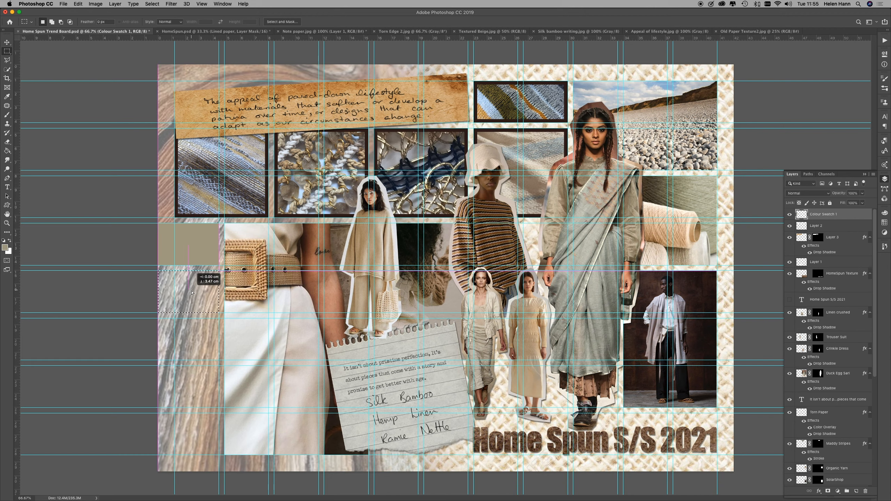
{"action": "left_click_drag", "start_coordinate": [192, 293], "coordinate": [192, 291]}
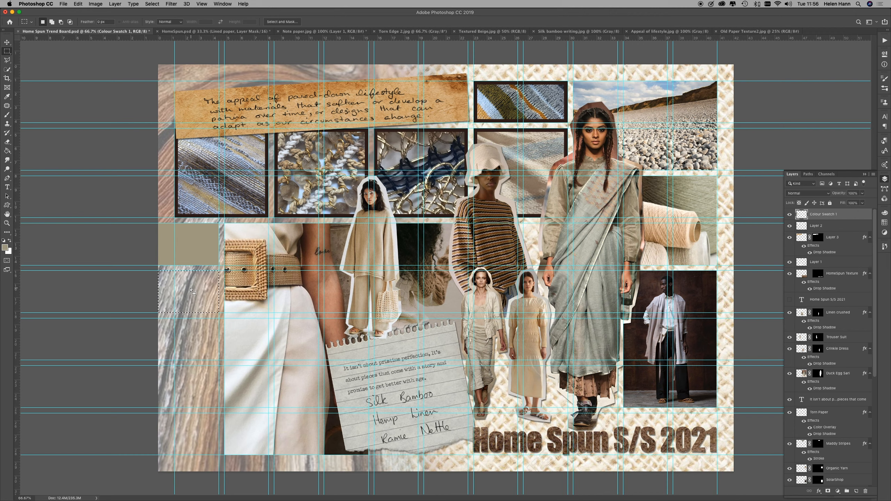
Step: Sample PANTONE 4655 C from the woven belt buckle and fill the second swatch rectangle with it
{"action": "left_click", "coordinate": [5, 248]}
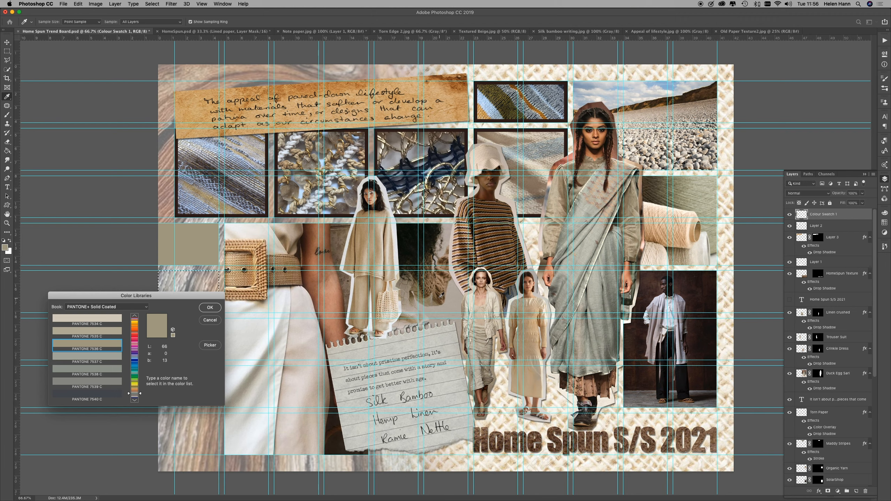
{"action": "left_click", "coordinate": [437, 291]}
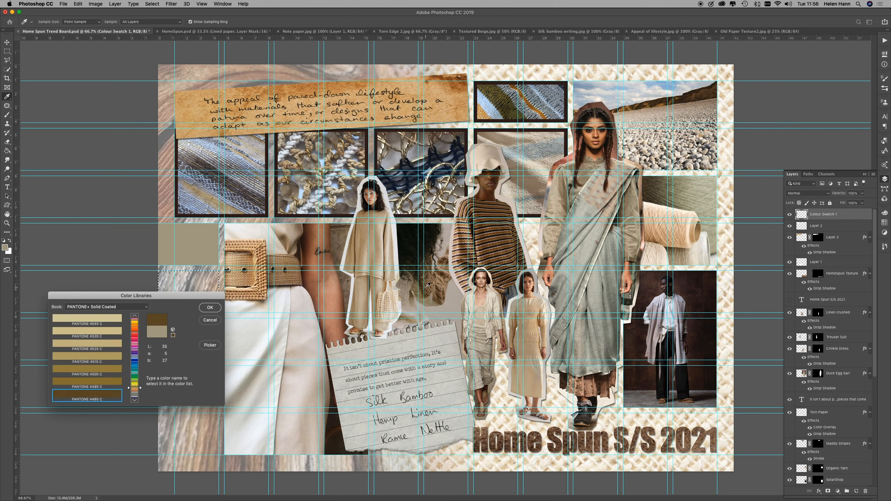
{"action": "left_click", "coordinate": [266, 272]}
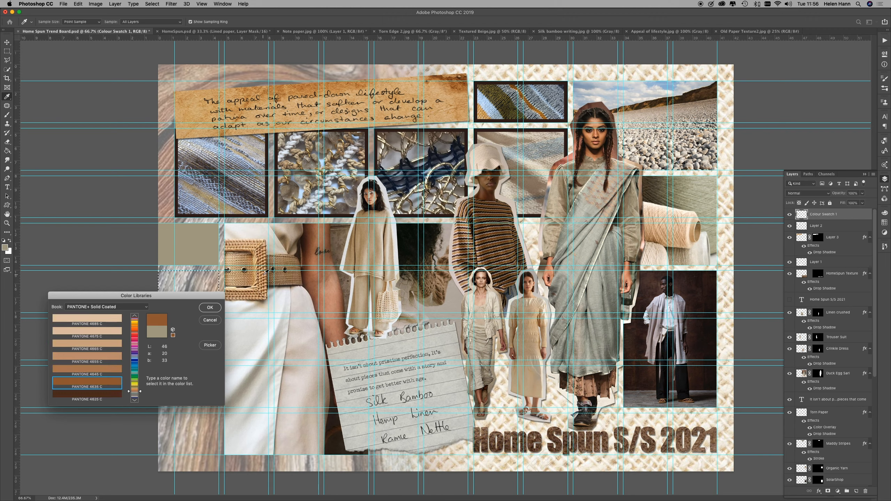
{"action": "left_click", "coordinate": [249, 262]}
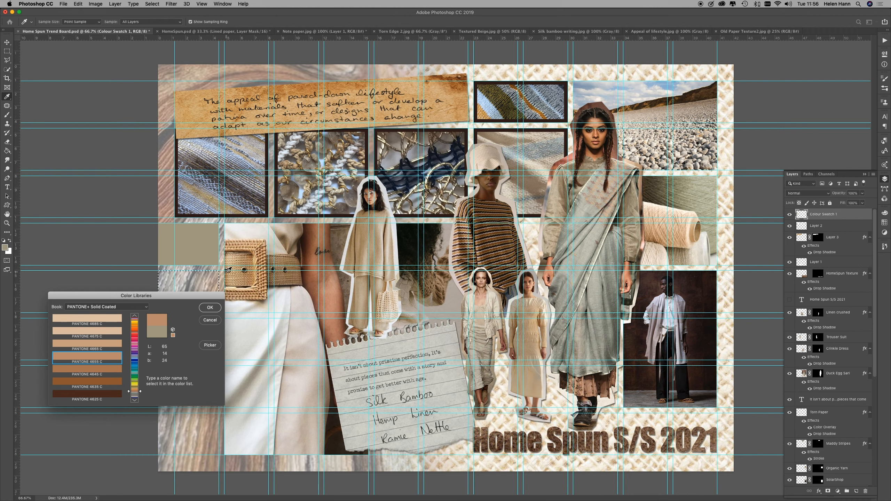
{"action": "left_click", "coordinate": [210, 307]}
{"action": "key", "text": "m"}
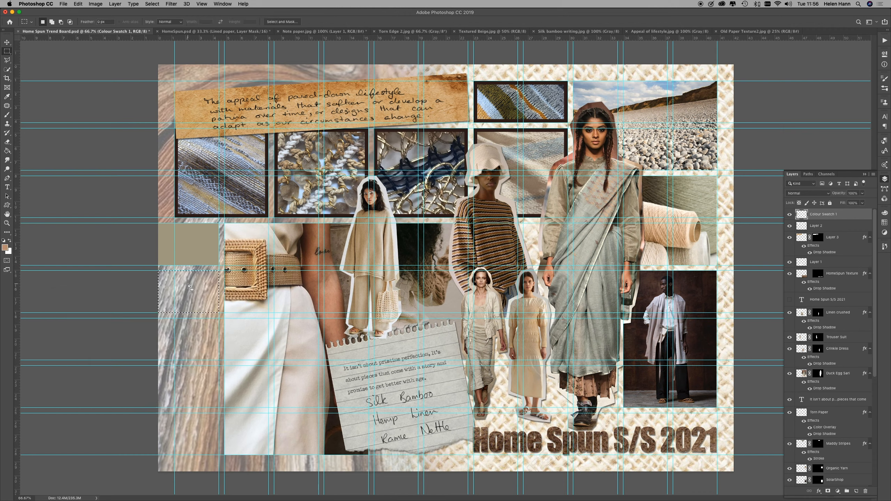
{"action": "key", "text": "g"}
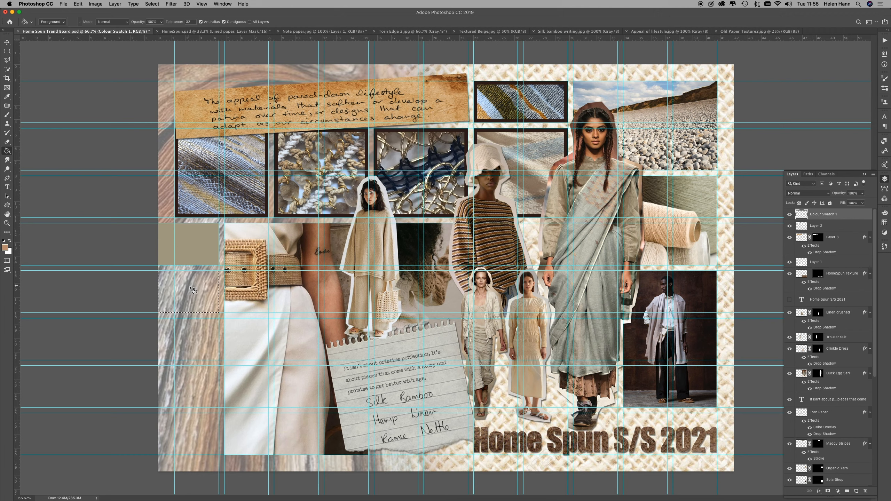
{"action": "left_click", "coordinate": [190, 288]}
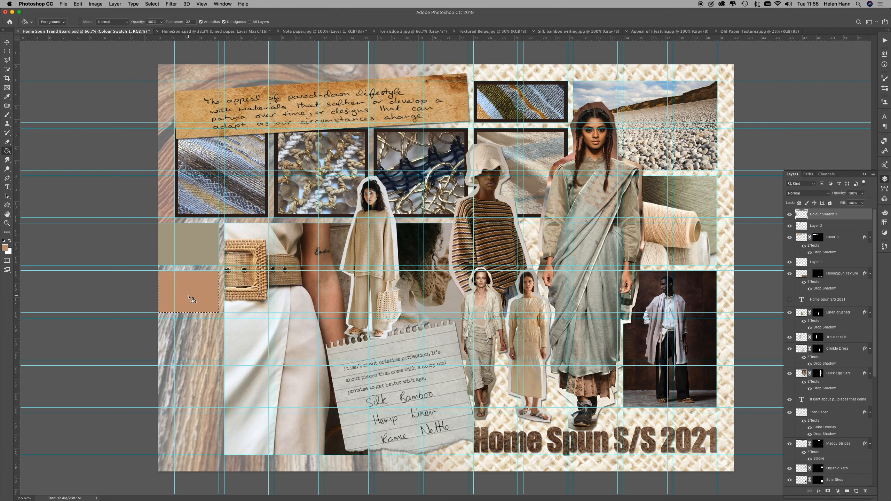
Step: Move the selection to the third guide cell and fill it with PANTONE 7527 C sampled from the oversized beige sweater
{"action": "key", "text": "m"}
{"action": "left_click_drag", "start_coordinate": [191, 299], "coordinate": [188, 343]}
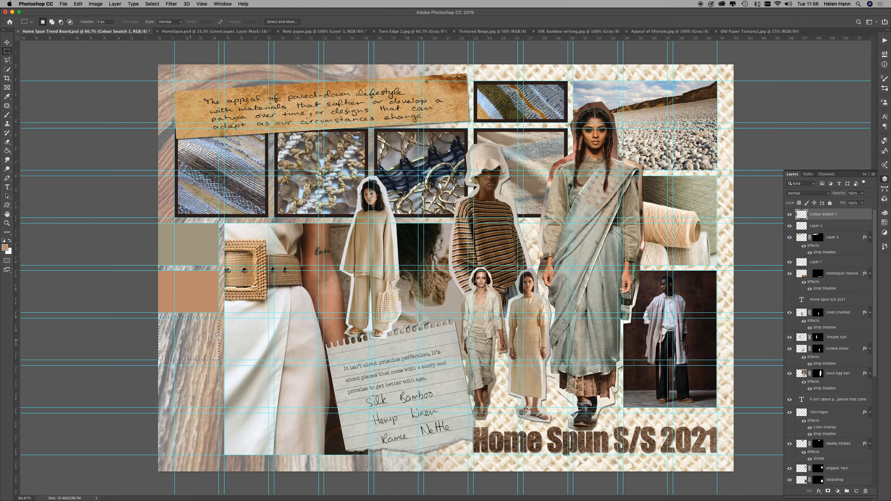
{"action": "left_click", "coordinate": [5, 248]}
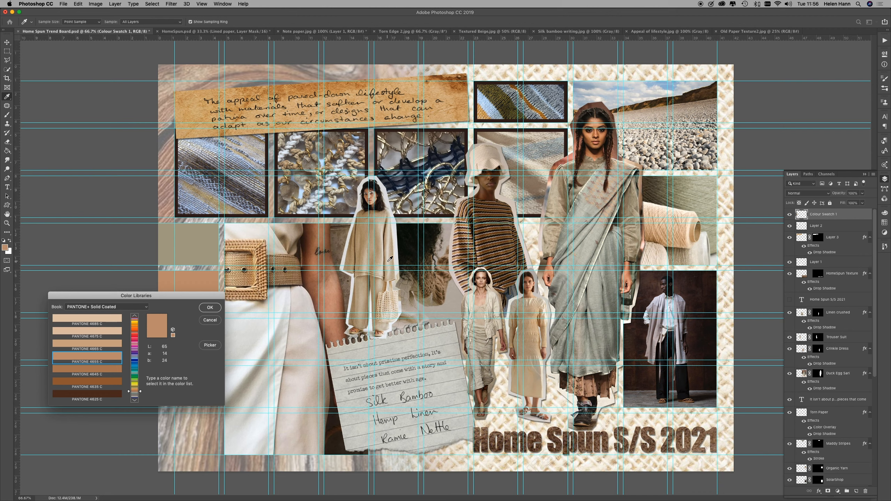
{"action": "left_click", "coordinate": [389, 261]}
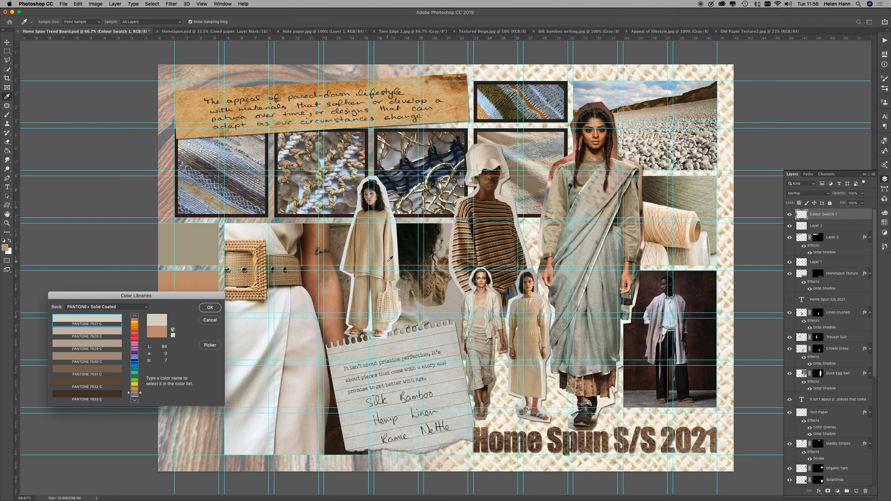
{"action": "left_click", "coordinate": [210, 308]}
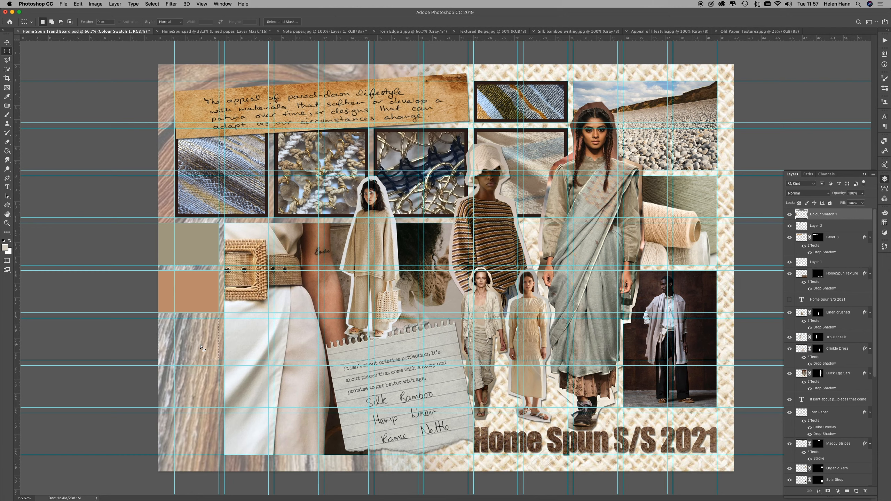
{"action": "key", "text": "g"}
{"action": "left_click", "coordinate": [203, 345]}
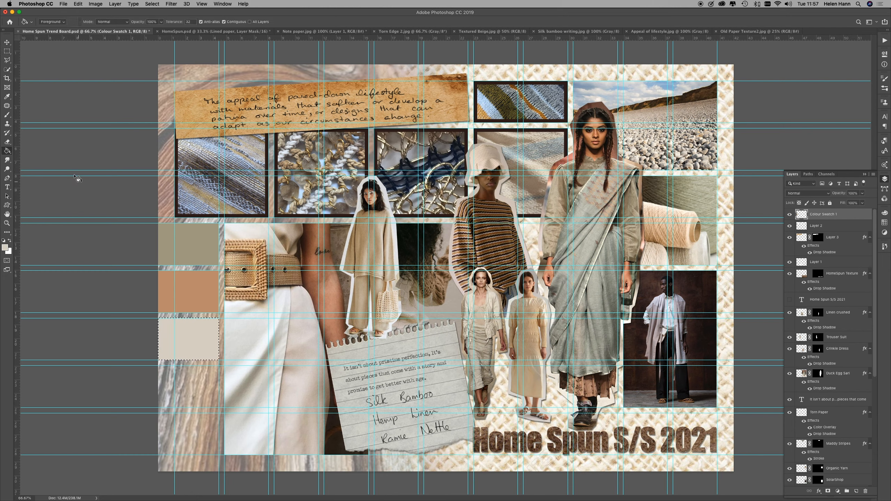
Step: Set the background colour to light blue #9eb7c8, sampled from the small striped weave image
{"action": "key", "text": "m"}
{"action": "left_click_drag", "start_coordinate": [190, 338], "coordinate": [188, 385]}
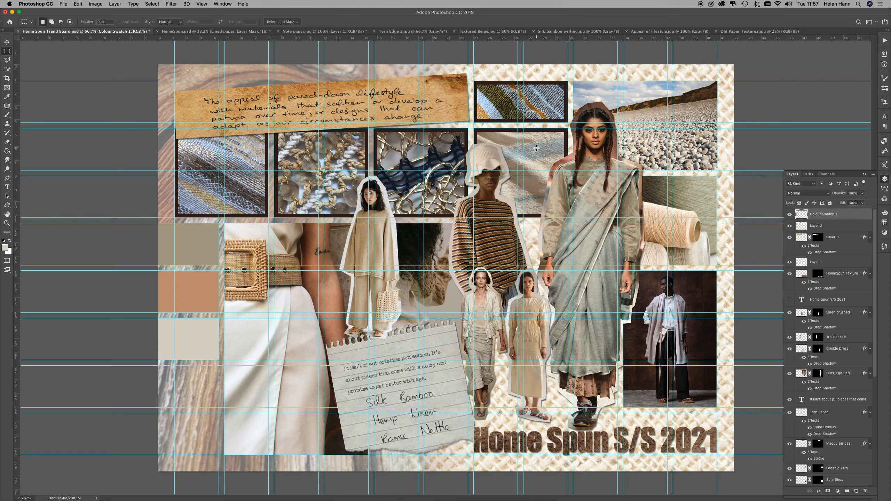
{"action": "left_click", "coordinate": [10, 250]}
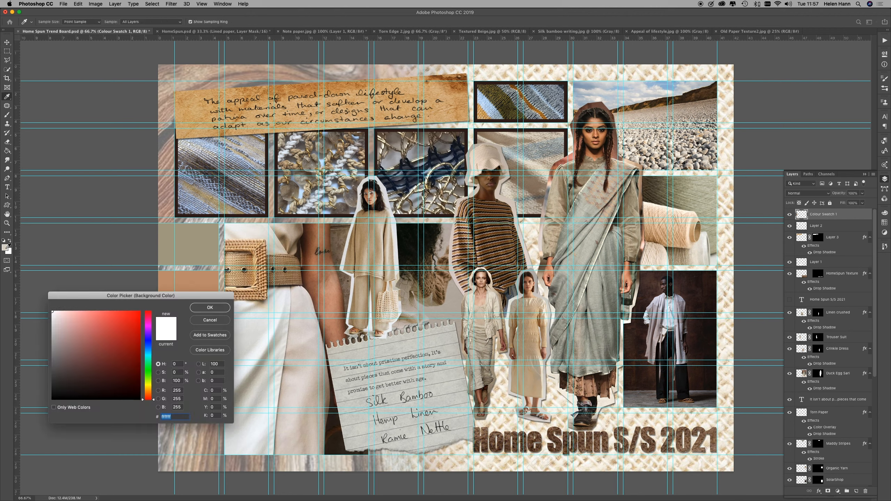
{"action": "left_click", "coordinate": [5, 247]}
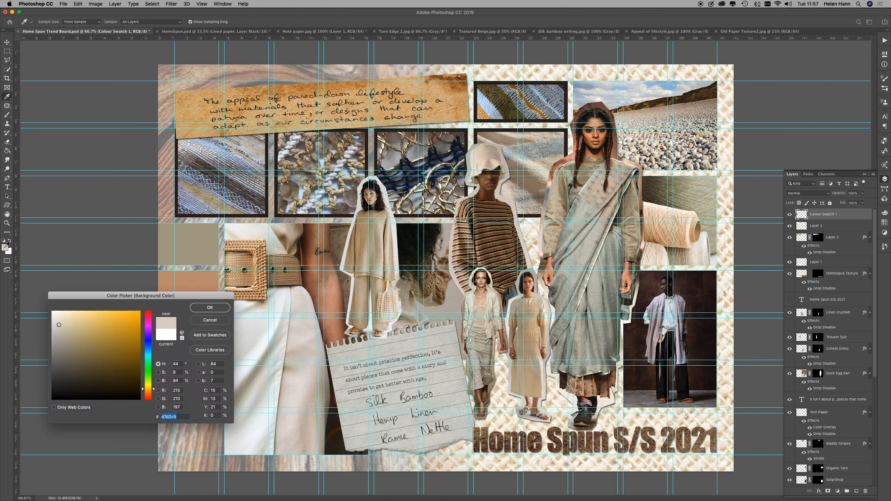
{"action": "left_click", "coordinate": [532, 148]}
{"action": "left_click", "coordinate": [539, 146]}
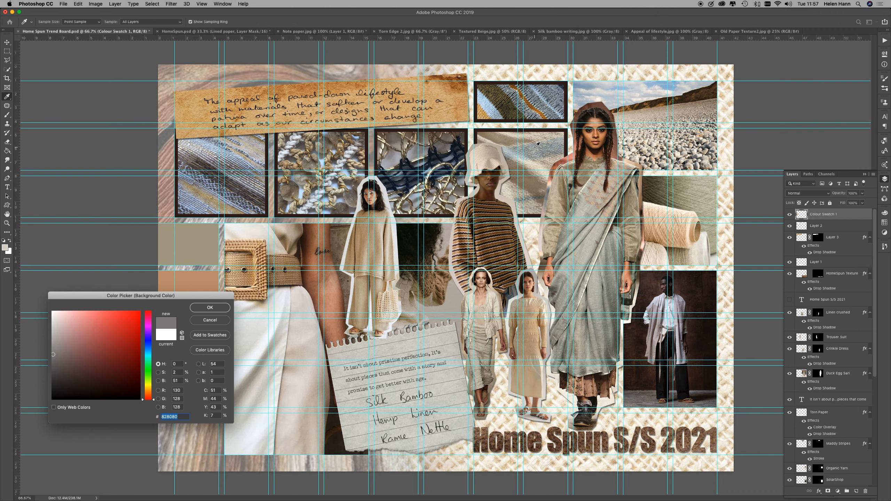
{"action": "left_click", "coordinate": [531, 145]}
{"action": "left_click", "coordinate": [493, 111]}
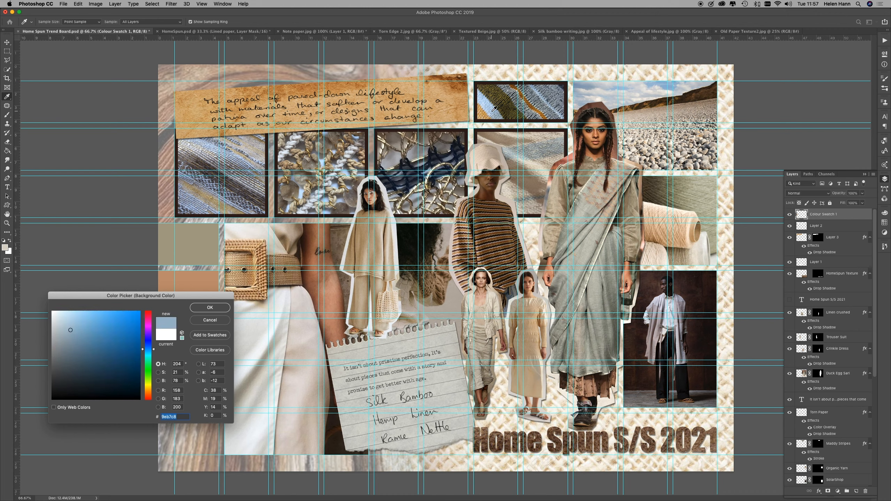
{"action": "left_click", "coordinate": [209, 308]}
Step: Draw a rectangular selection over the fourth guide cell, directly below the pale beige swatch
{"action": "key", "text": "m"}
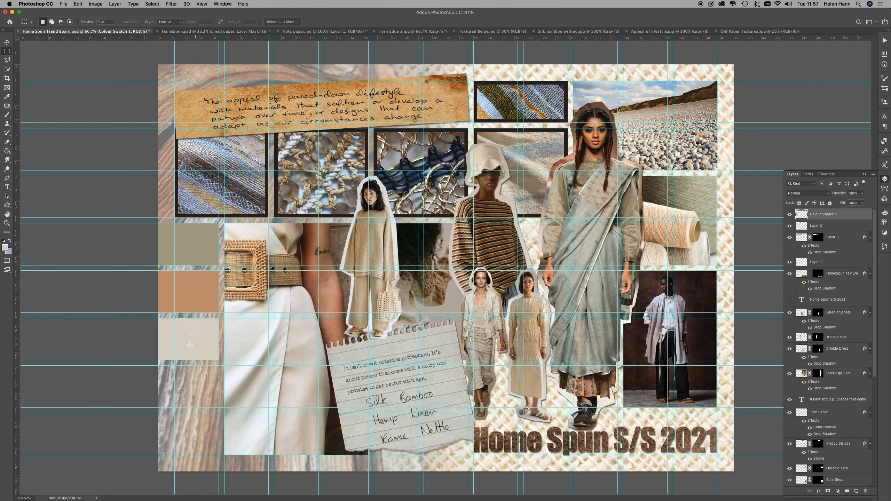
{"action": "key", "text": "g"}
{"action": "left_click", "coordinate": [192, 392]}
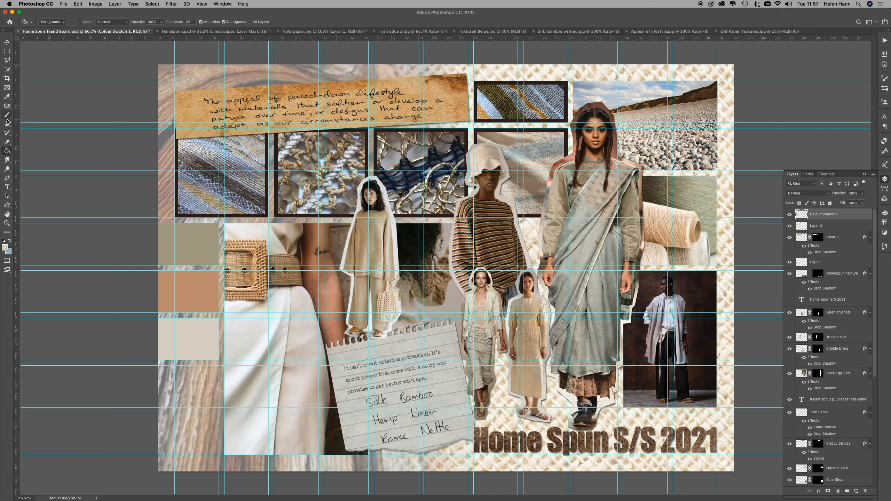
{"action": "left_click", "coordinate": [7, 51]}
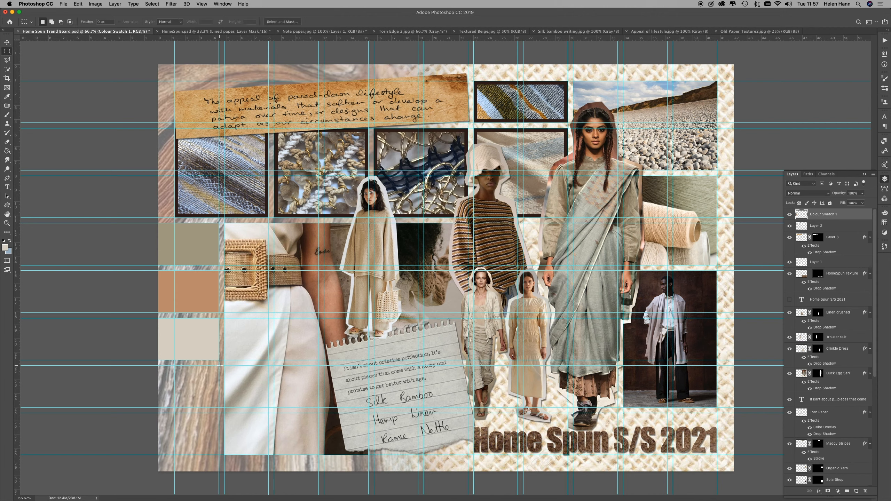
{"action": "left_click_drag", "start_coordinate": [218, 366], "coordinate": [147, 407]}
Step: Swap the foreground and background colours and fill the fourth swatch rectangle with the sampled light blue
{"action": "key", "text": "g"}
{"action": "left_click", "coordinate": [206, 388]}
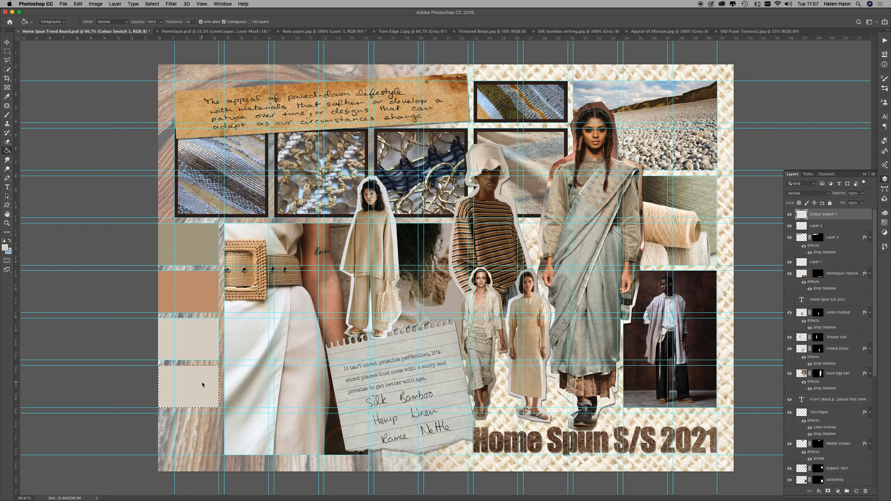
{"action": "key", "text": "super+z"}
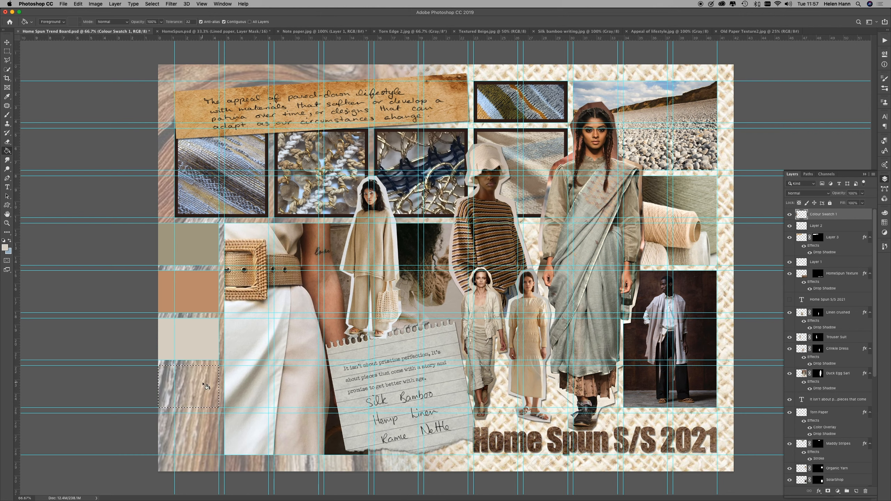
{"action": "left_click", "coordinate": [9, 241]}
{"action": "left_click", "coordinate": [195, 382]}
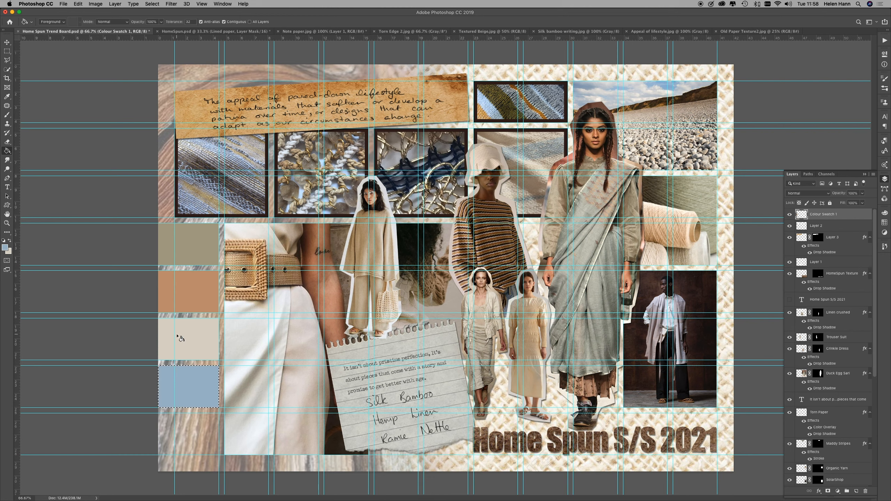
Step: Move the selection to the fifth guide cell and fill it with dark brown #523f38 sampled from the standing man's photo backdrop
{"action": "key", "text": "m"}
{"action": "left_click_drag", "start_coordinate": [198, 388], "coordinate": [193, 434]}
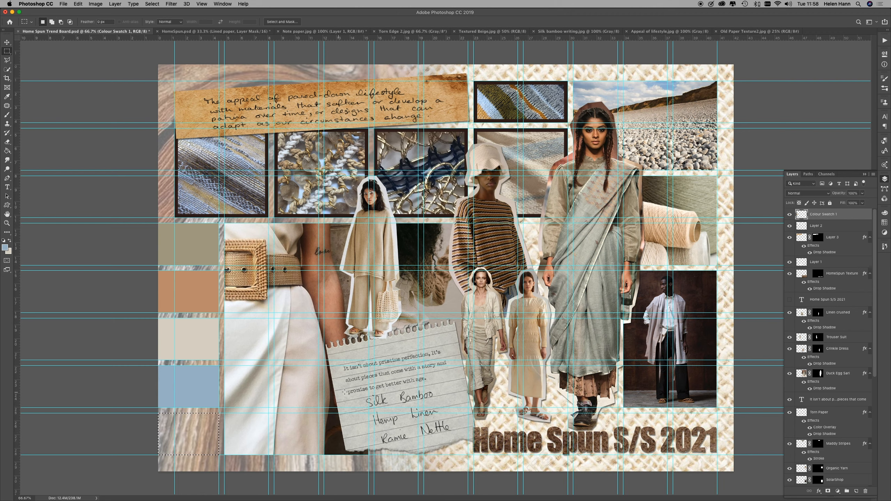
{"action": "left_click", "coordinate": [5, 247]}
{"action": "left_click", "coordinate": [646, 280]}
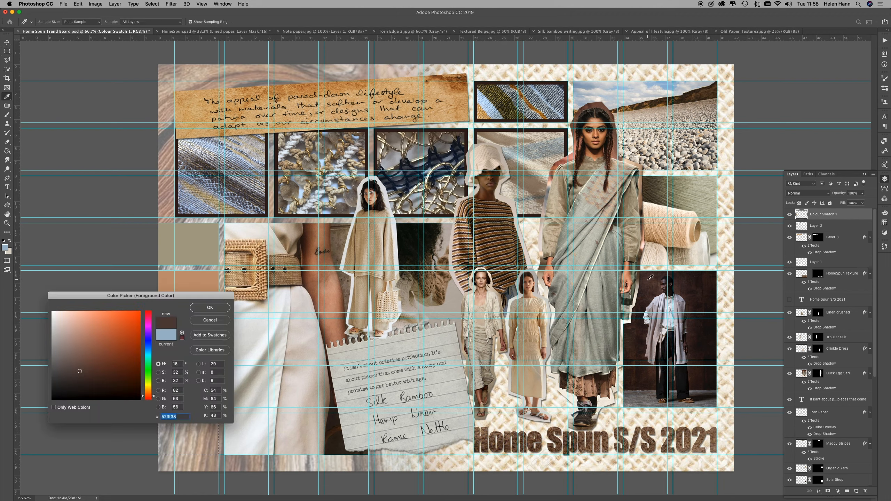
{"action": "left_click", "coordinate": [210, 307]}
{"action": "key", "text": "g"}
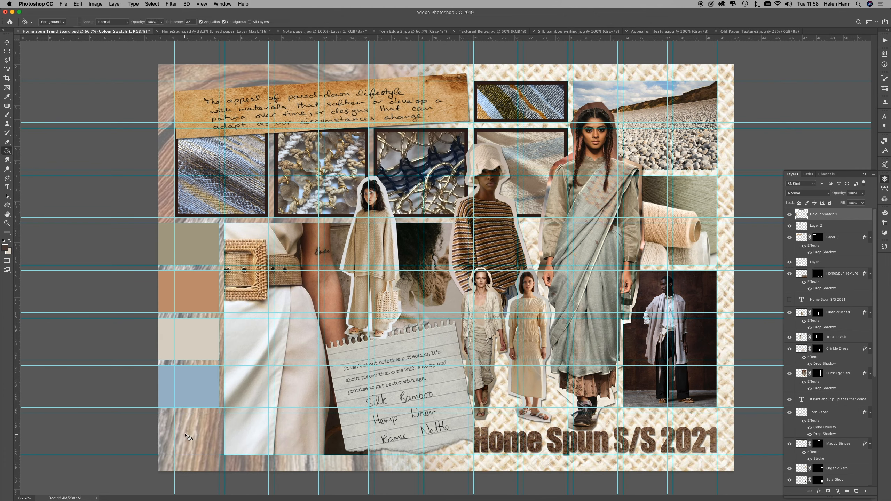
{"action": "left_click", "coordinate": [190, 435]}
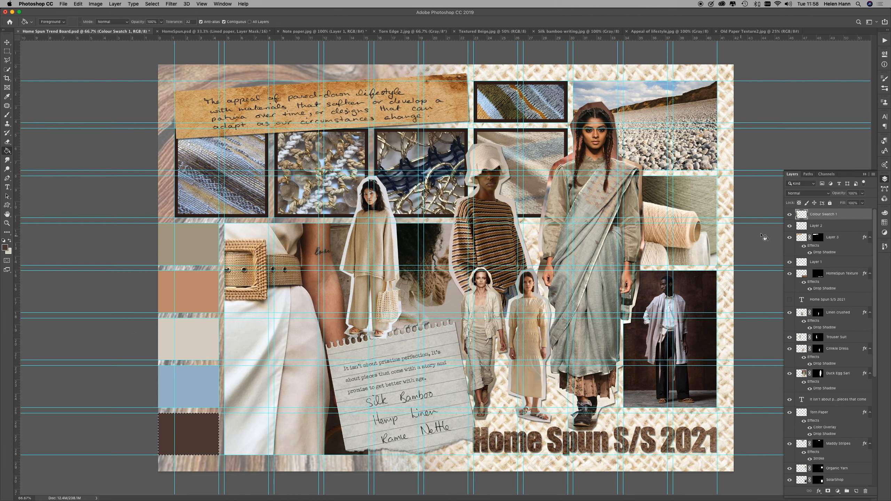
Step: Toggle the visibility of the Colour Swatch 1 layer to compare the board with and without the swatches
{"action": "left_click", "coordinate": [790, 214]}
{"action": "left_click", "coordinate": [790, 215]}
{"action": "left_click", "coordinate": [790, 214]}
{"action": "left_click", "coordinate": [789, 214]}
Step: Add the text label "Pantone 7536" near the upper edge of the first colour swatch
{"action": "left_click", "coordinate": [7, 186]}
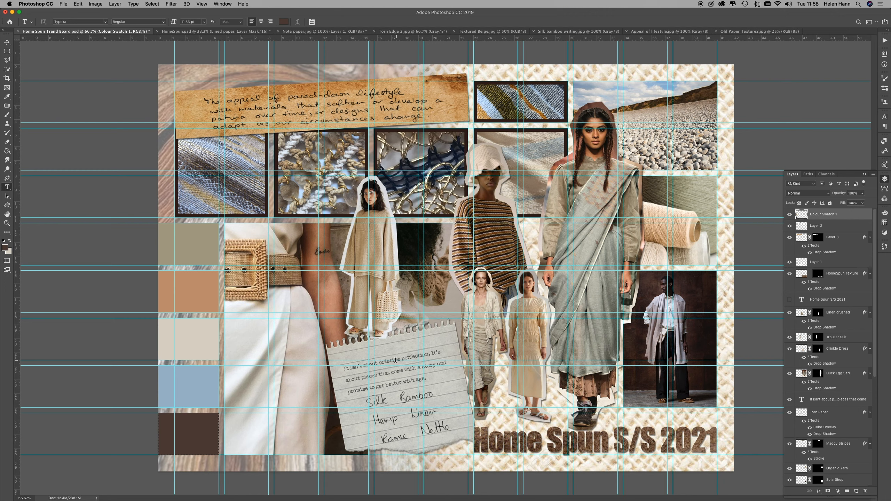
{"action": "left_click", "coordinate": [174, 228]}
{"action": "type", "text": "Pantone 7536"}
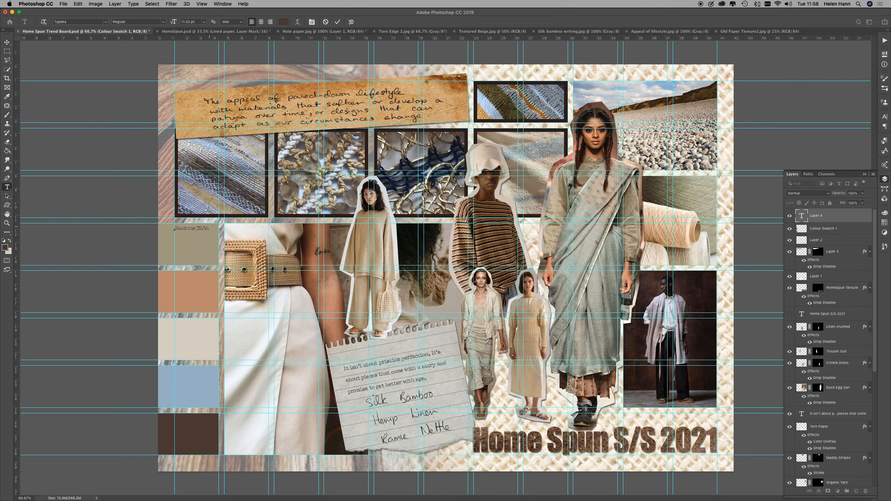
Step: Duplicate the Pantone 7536 label onto each of the four swatches below, at the same relative position
{"action": "left_click", "coordinate": [7, 42]}
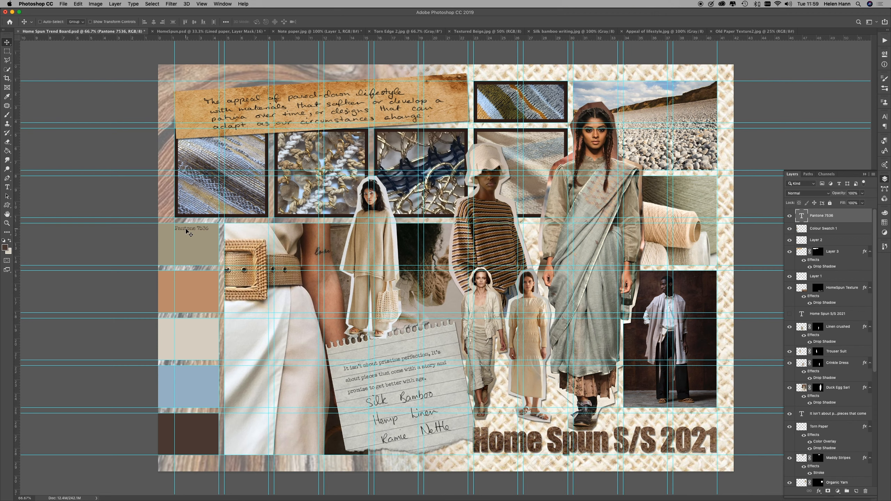
{"action": "left_click_drag", "start_coordinate": [186, 234], "coordinate": [184, 280]}
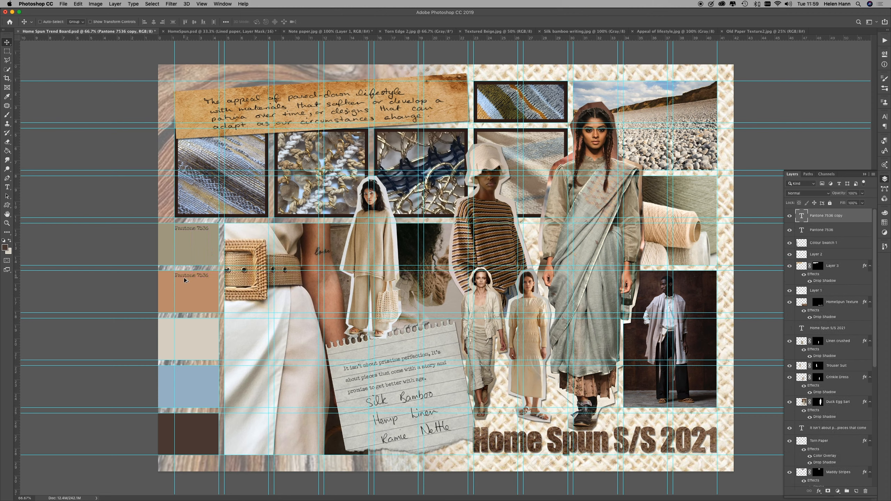
{"action": "left_click_drag", "start_coordinate": [185, 277], "coordinate": [182, 425]}
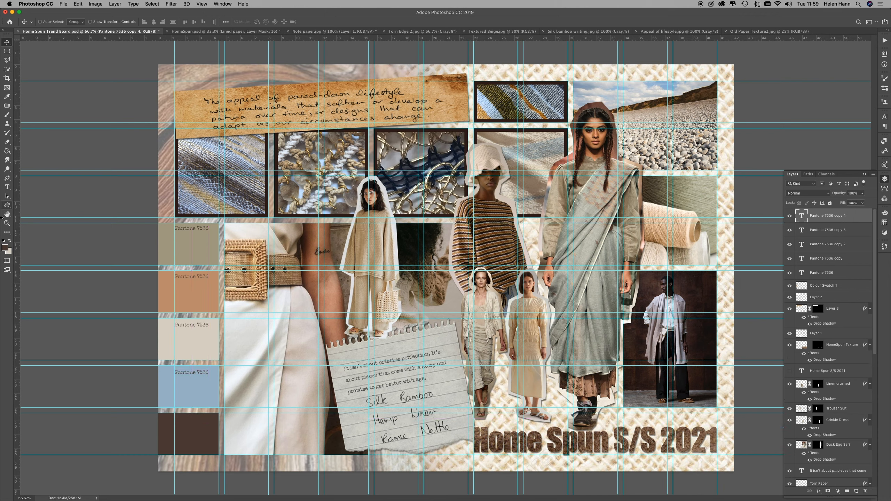
Step: Recolour the label on the dark brown swatch to pale beige #d7d2c5, sampled from the third swatch
{"action": "left_click", "coordinate": [6, 187]}
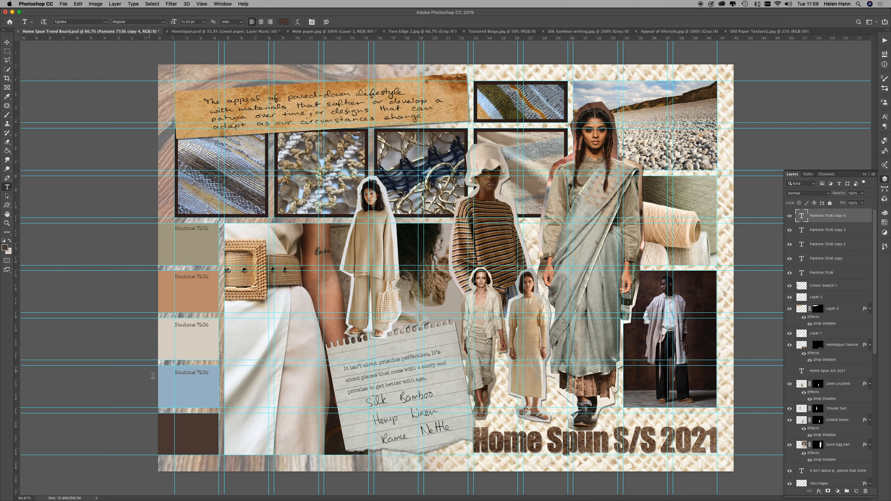
{"action": "left_click", "coordinate": [182, 422]}
{"action": "key", "text": "super+a"}
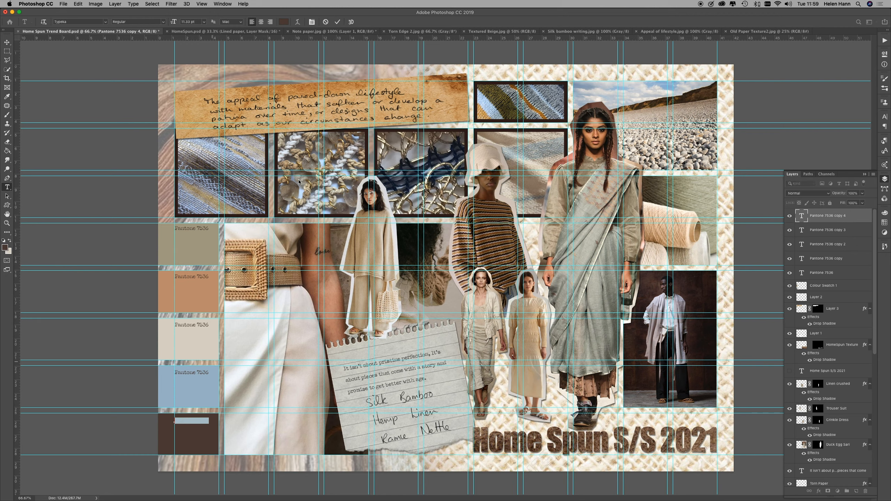
{"action": "left_click", "coordinate": [284, 22]}
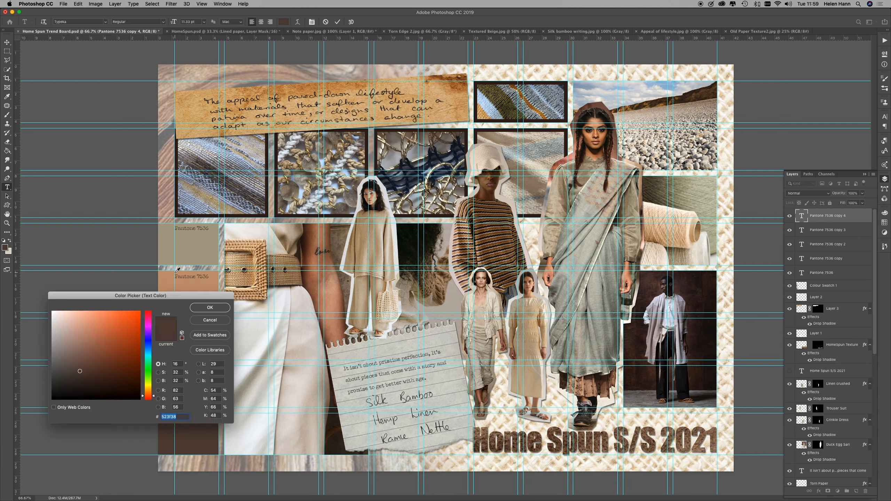
{"action": "left_click_drag", "start_coordinate": [179, 297], "coordinate": [480, 274]}
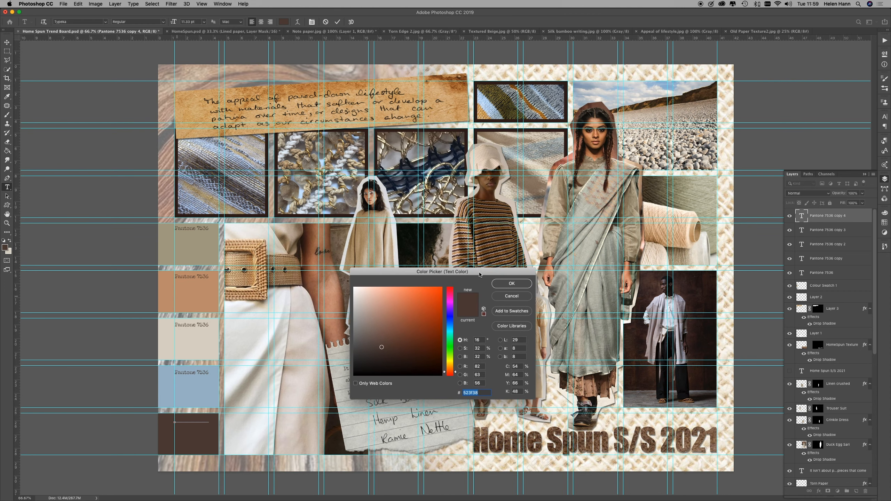
{"action": "left_click", "coordinate": [206, 339]}
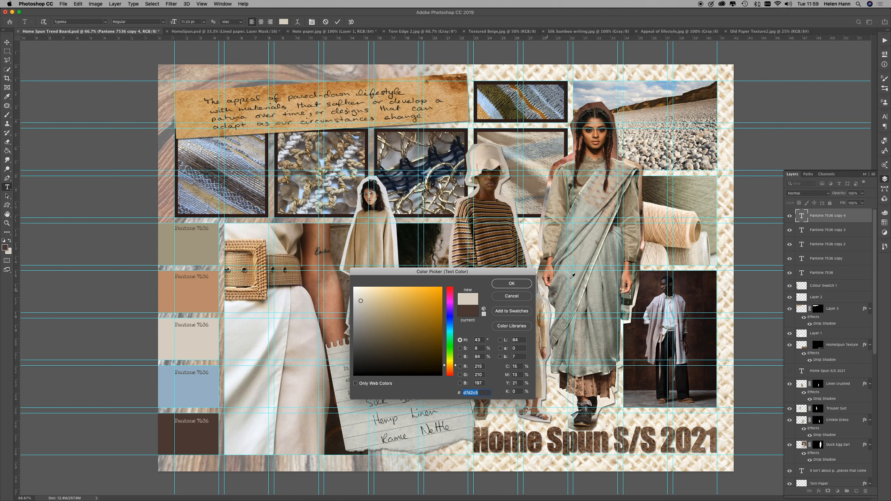
{"action": "left_click", "coordinate": [522, 287]}
{"action": "left_click", "coordinate": [7, 51]}
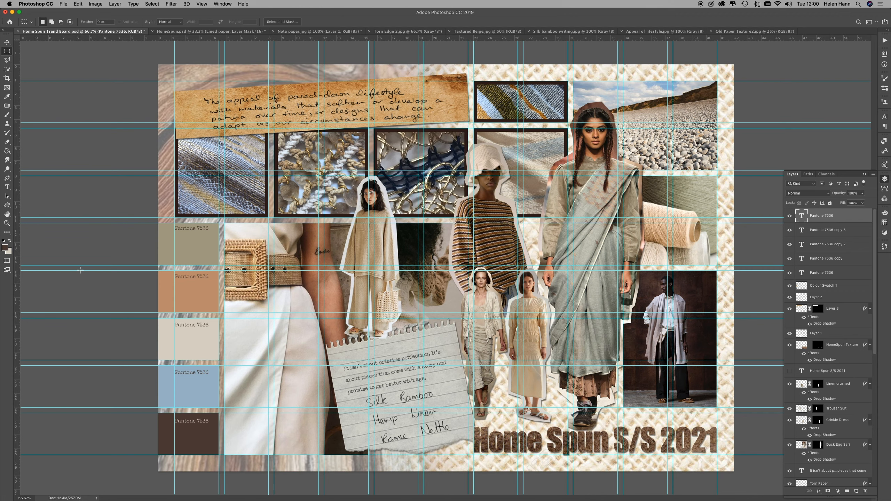
Step: Hide the guides and open the file Masking tape sheet.psd
{"action": "key", "text": "super+semicolon"}
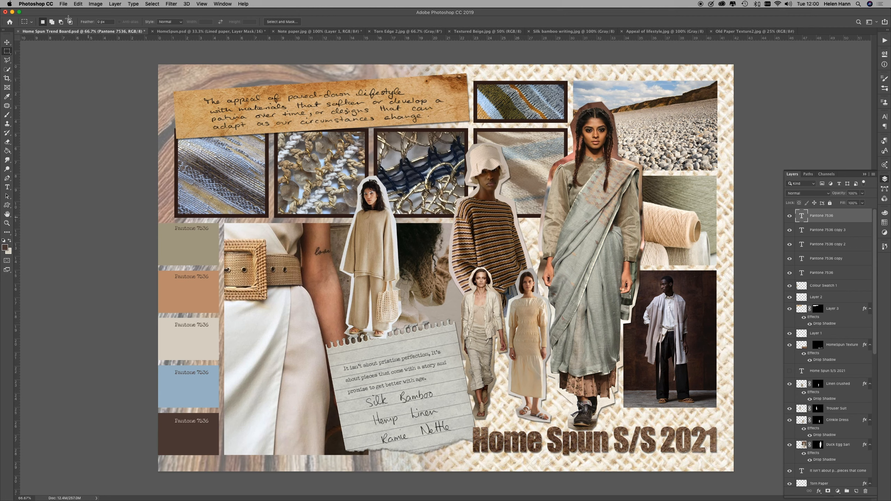
{"action": "left_click", "coordinate": [64, 5]}
{"action": "left_click", "coordinate": [81, 21]}
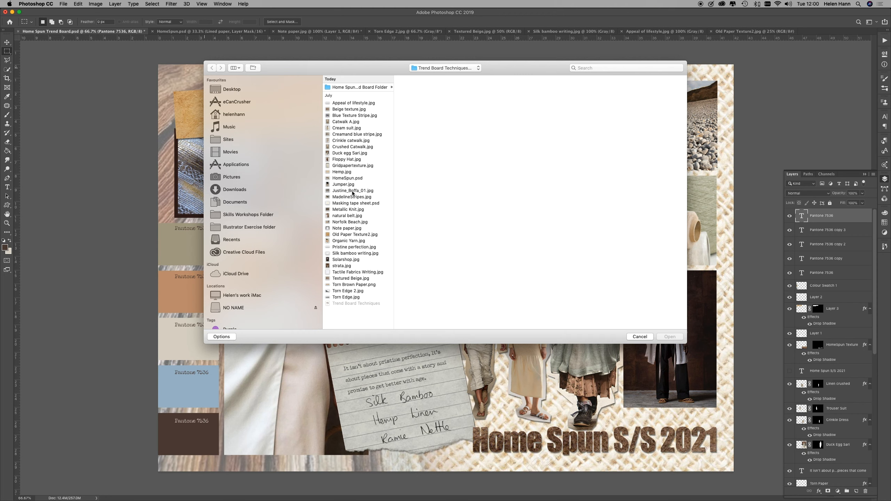
{"action": "left_click", "coordinate": [344, 204]}
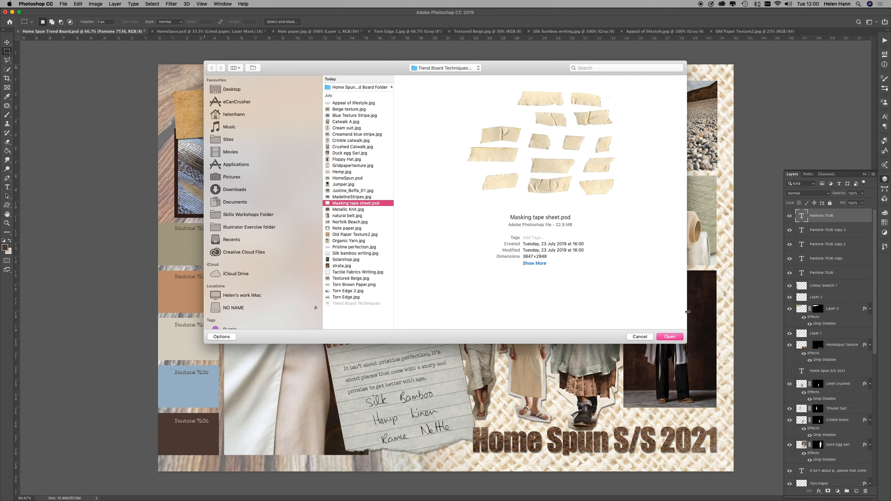
{"action": "left_click", "coordinate": [671, 338]}
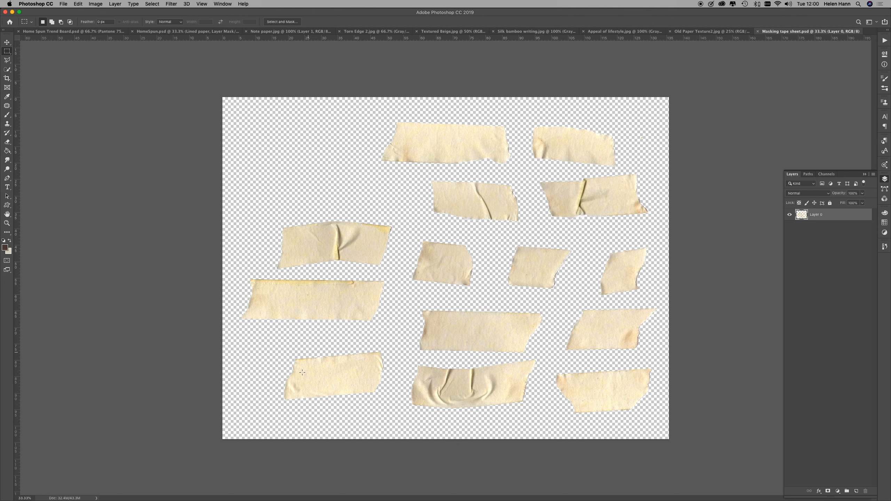
Step: Outline the curved tape piece with the central crease using the Polygonal Lasso
{"action": "left_click", "coordinate": [7, 60]}
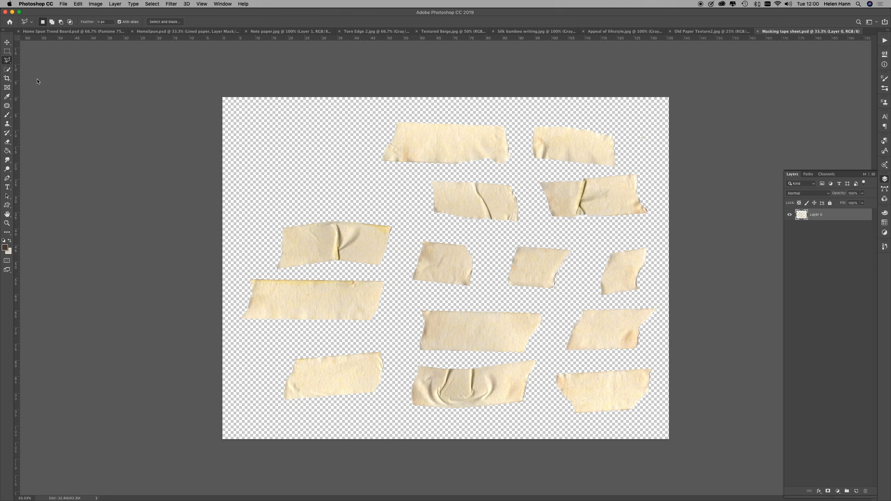
{"action": "left_click", "coordinate": [277, 221]}
{"action": "left_click", "coordinate": [367, 213]}
{"action": "left_click", "coordinate": [400, 226]}
{"action": "left_click", "coordinate": [385, 269]}
{"action": "left_click", "coordinate": [268, 273]}
{"action": "left_click", "coordinate": [277, 220]}
Step: Bring the selected tape piece into the trend board and scale it down over the top of the hat-wearing model
{"action": "mouse_move", "coordinate": [107, 42]}
{"action": "left_mouse_down"}
{"action": "mouse_move", "coordinate": [101, 34]}
{"action": "mouse_move", "coordinate": [345, 111]}
{"action": "mouse_move", "coordinate": [550, 222]}
{"action": "left_mouse_up"}
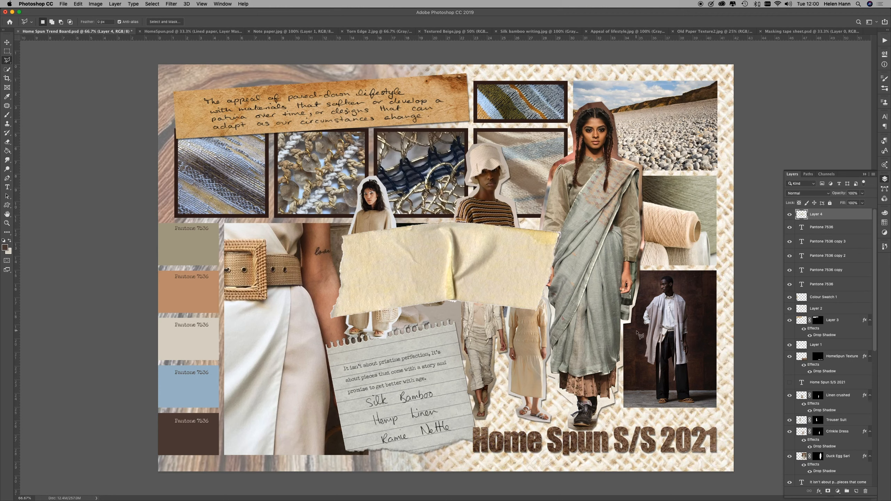
{"action": "key", "text": "super+t"}
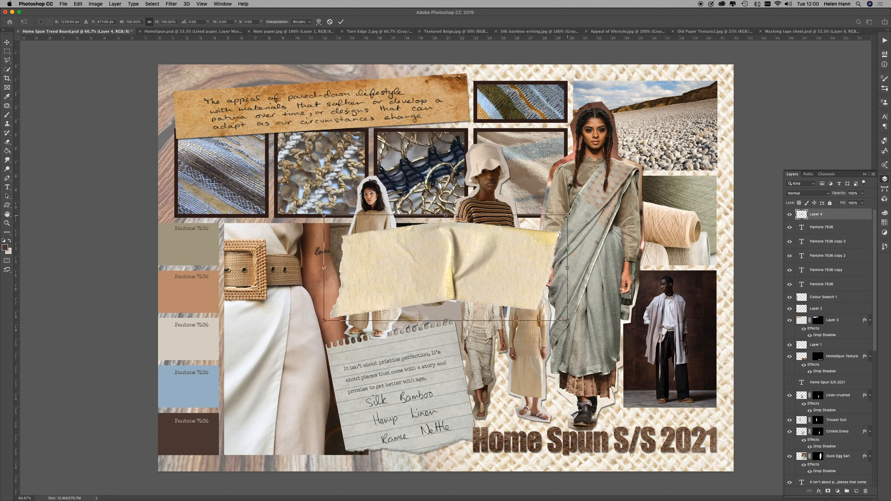
{"action": "left_click_drag", "start_coordinate": [568, 215], "coordinate": [489, 142]}
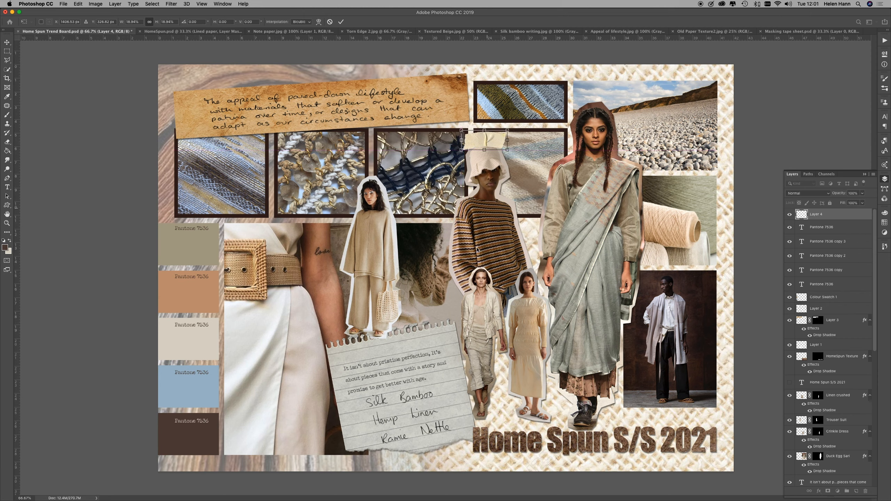